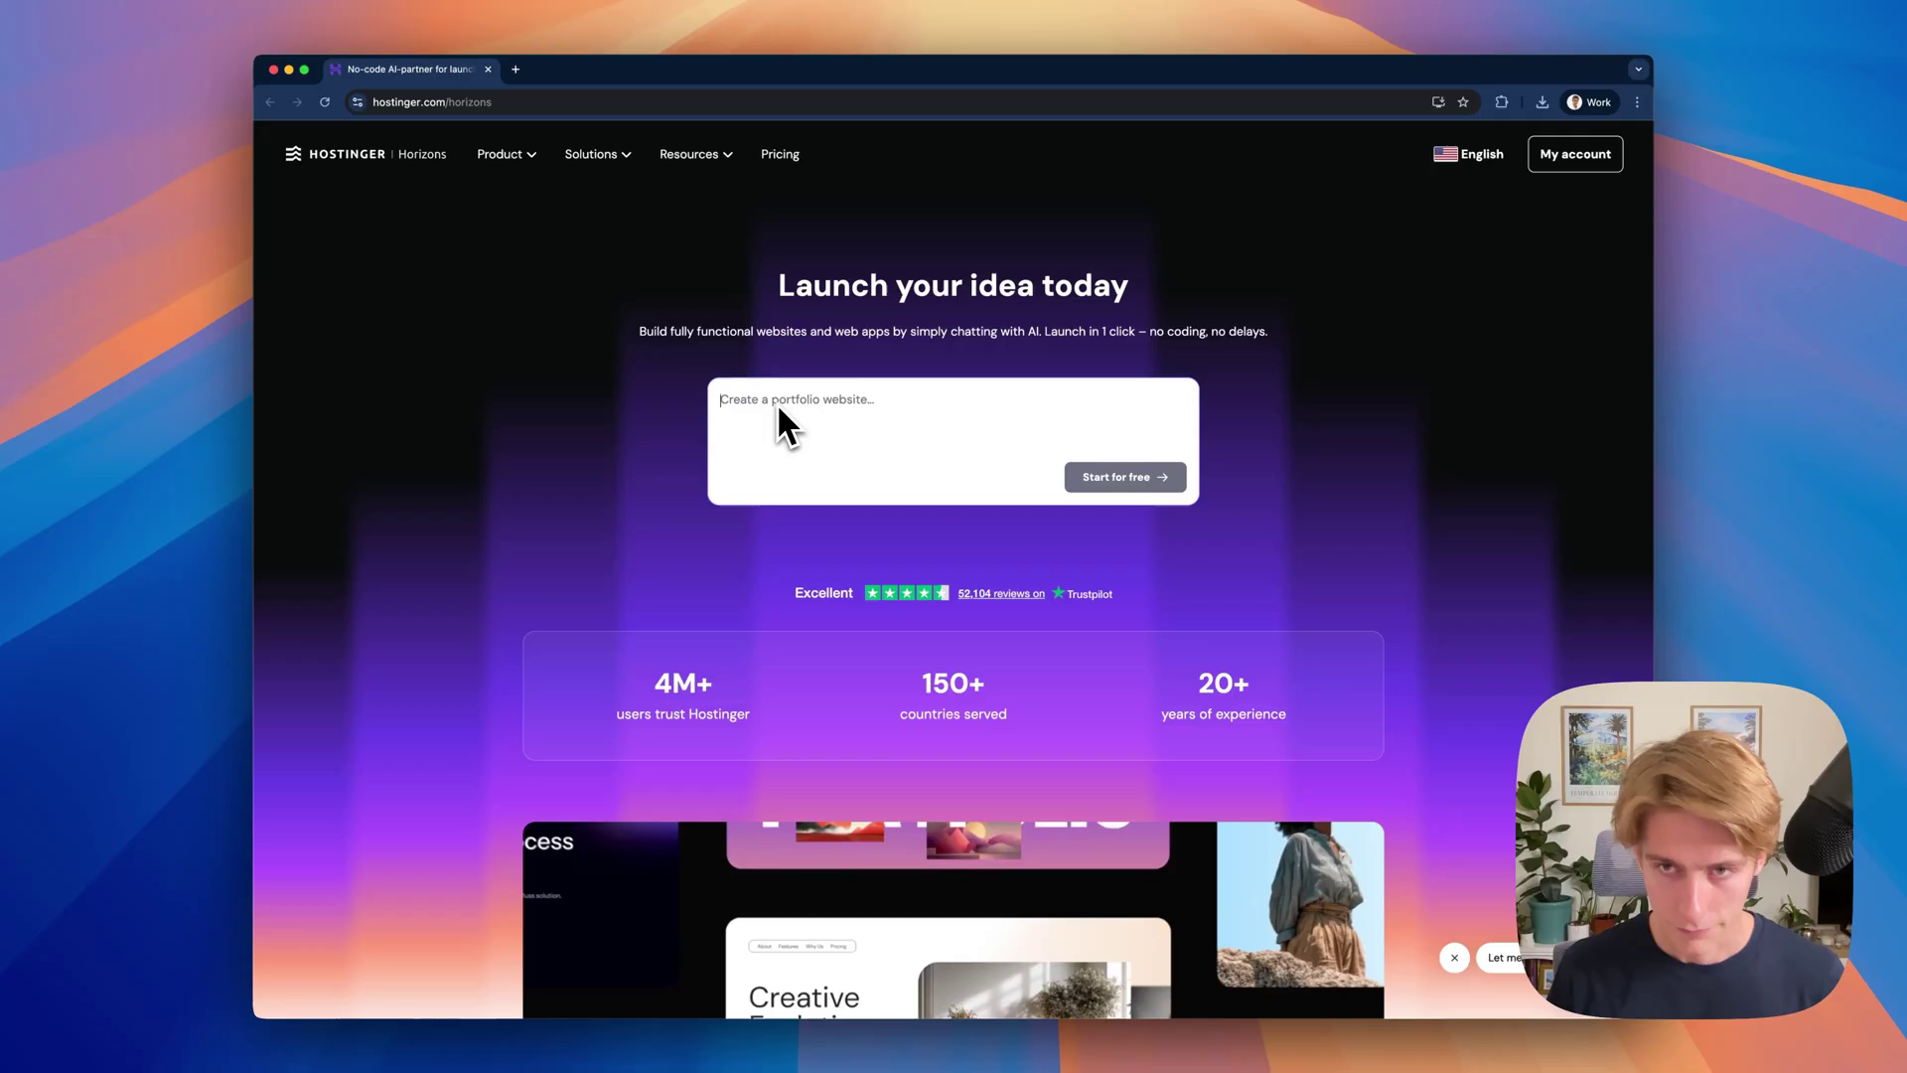
- Paste the full UK budget tool description into the prompt and start building the app
text(A bud)
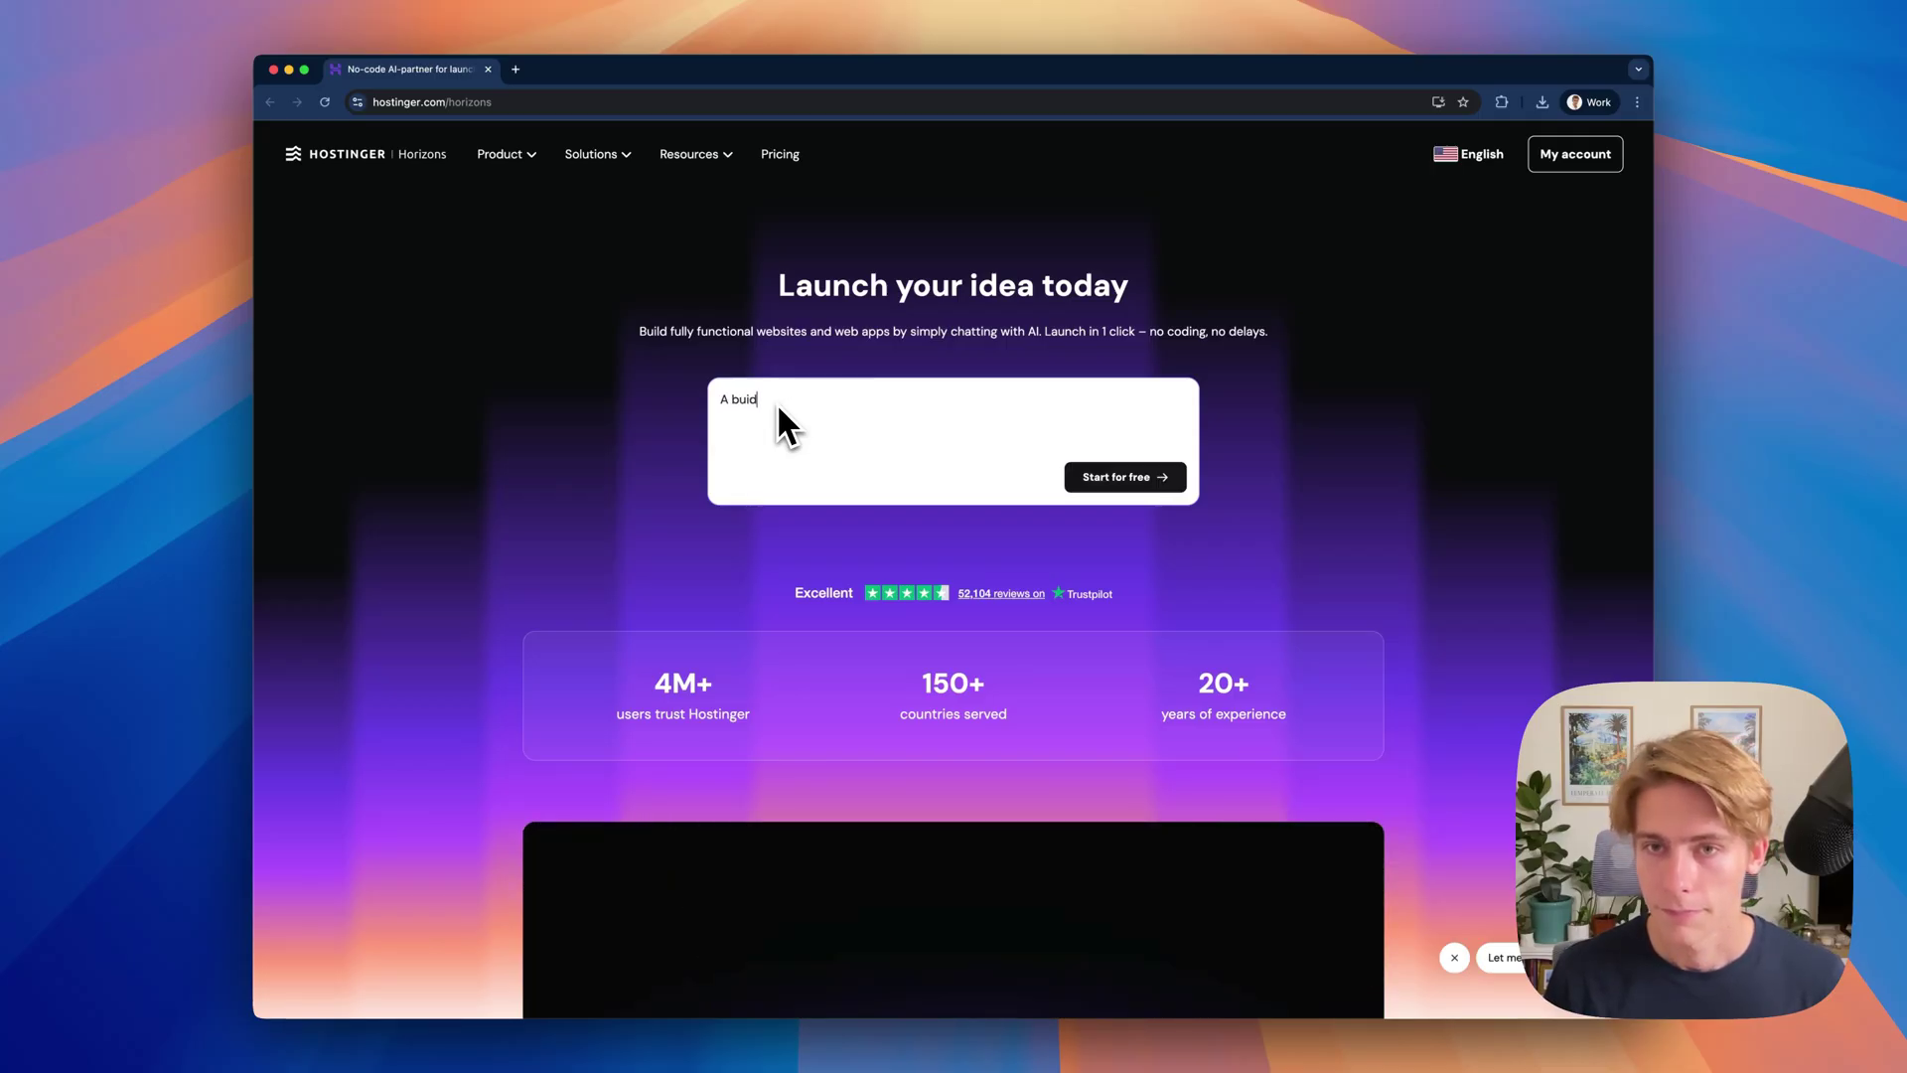
key(super+a)
text(A budget tool for the UK where you enter your all of your details salary, savings pension and it shows you what you earn after tax. It then also asks you to add bills and all of your monthly expenses and shows you what you have left, to save or invest.)
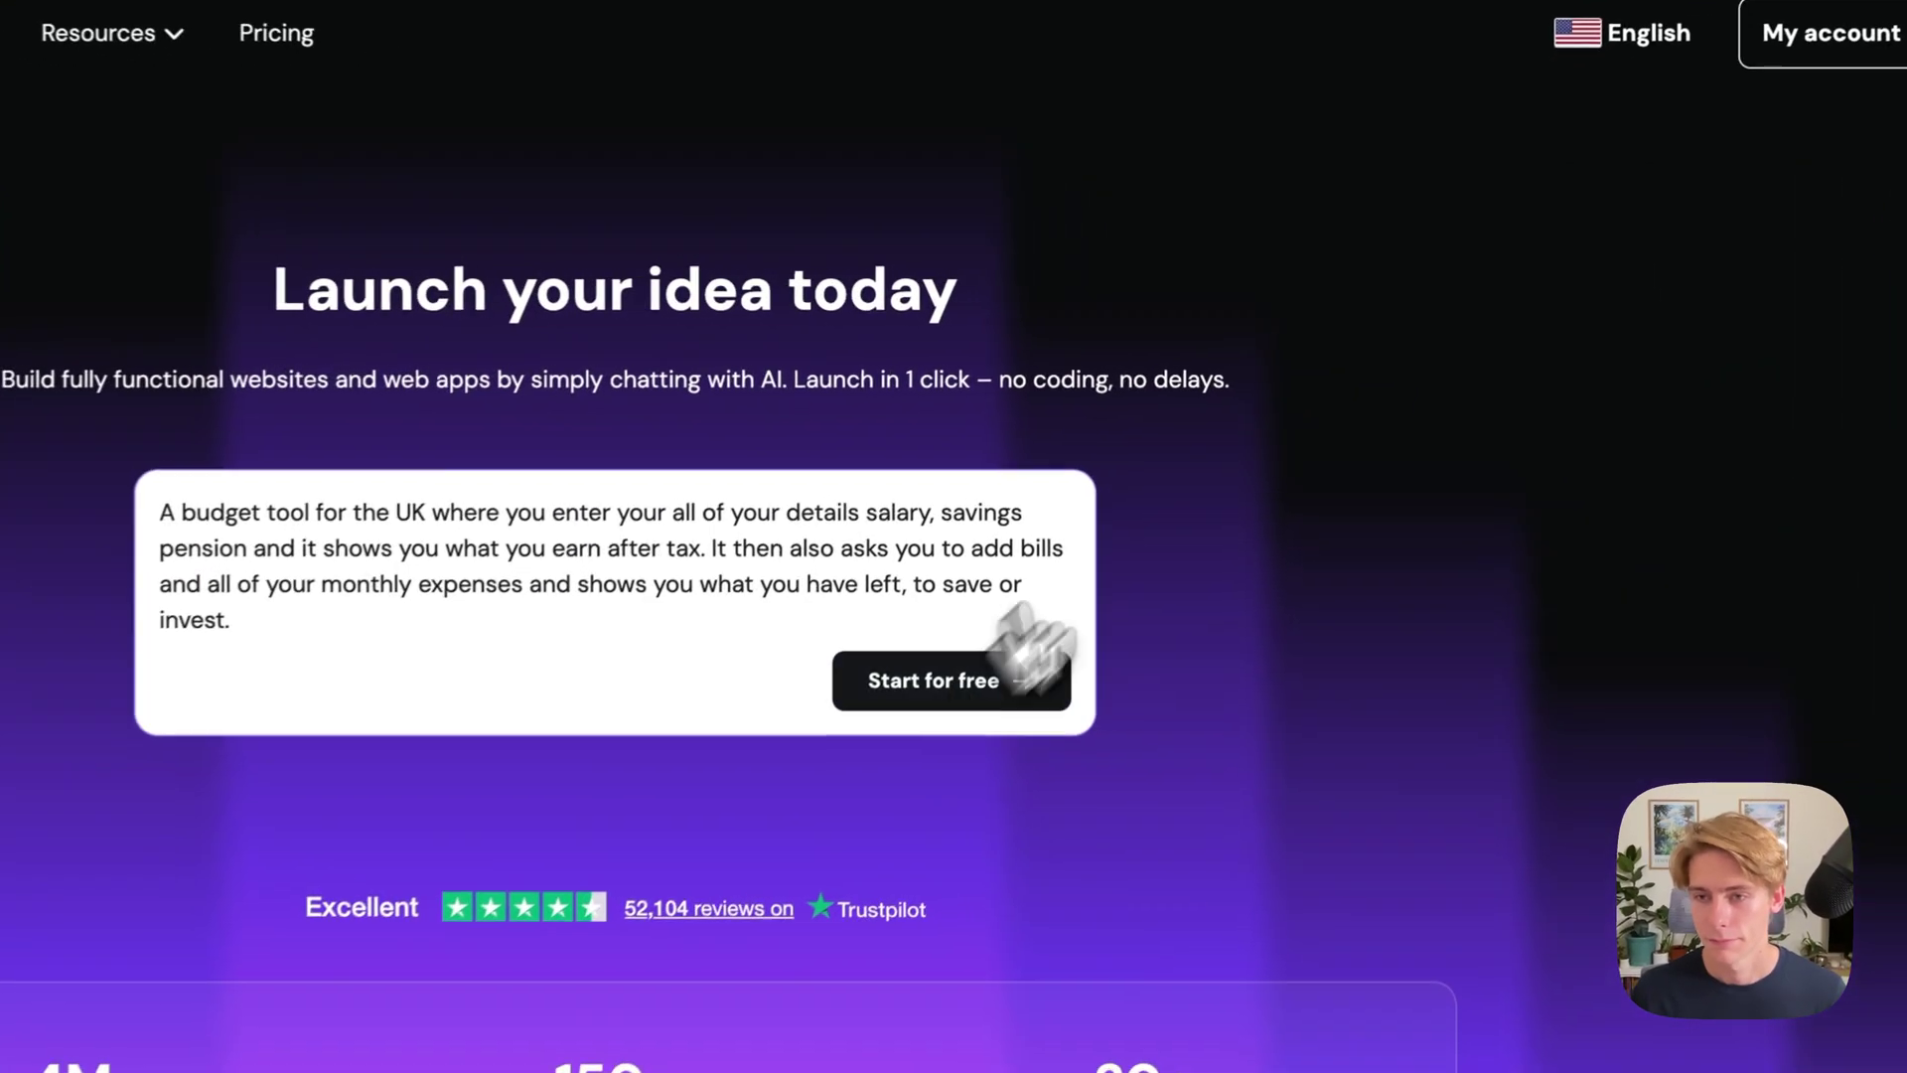
click(1023, 655)
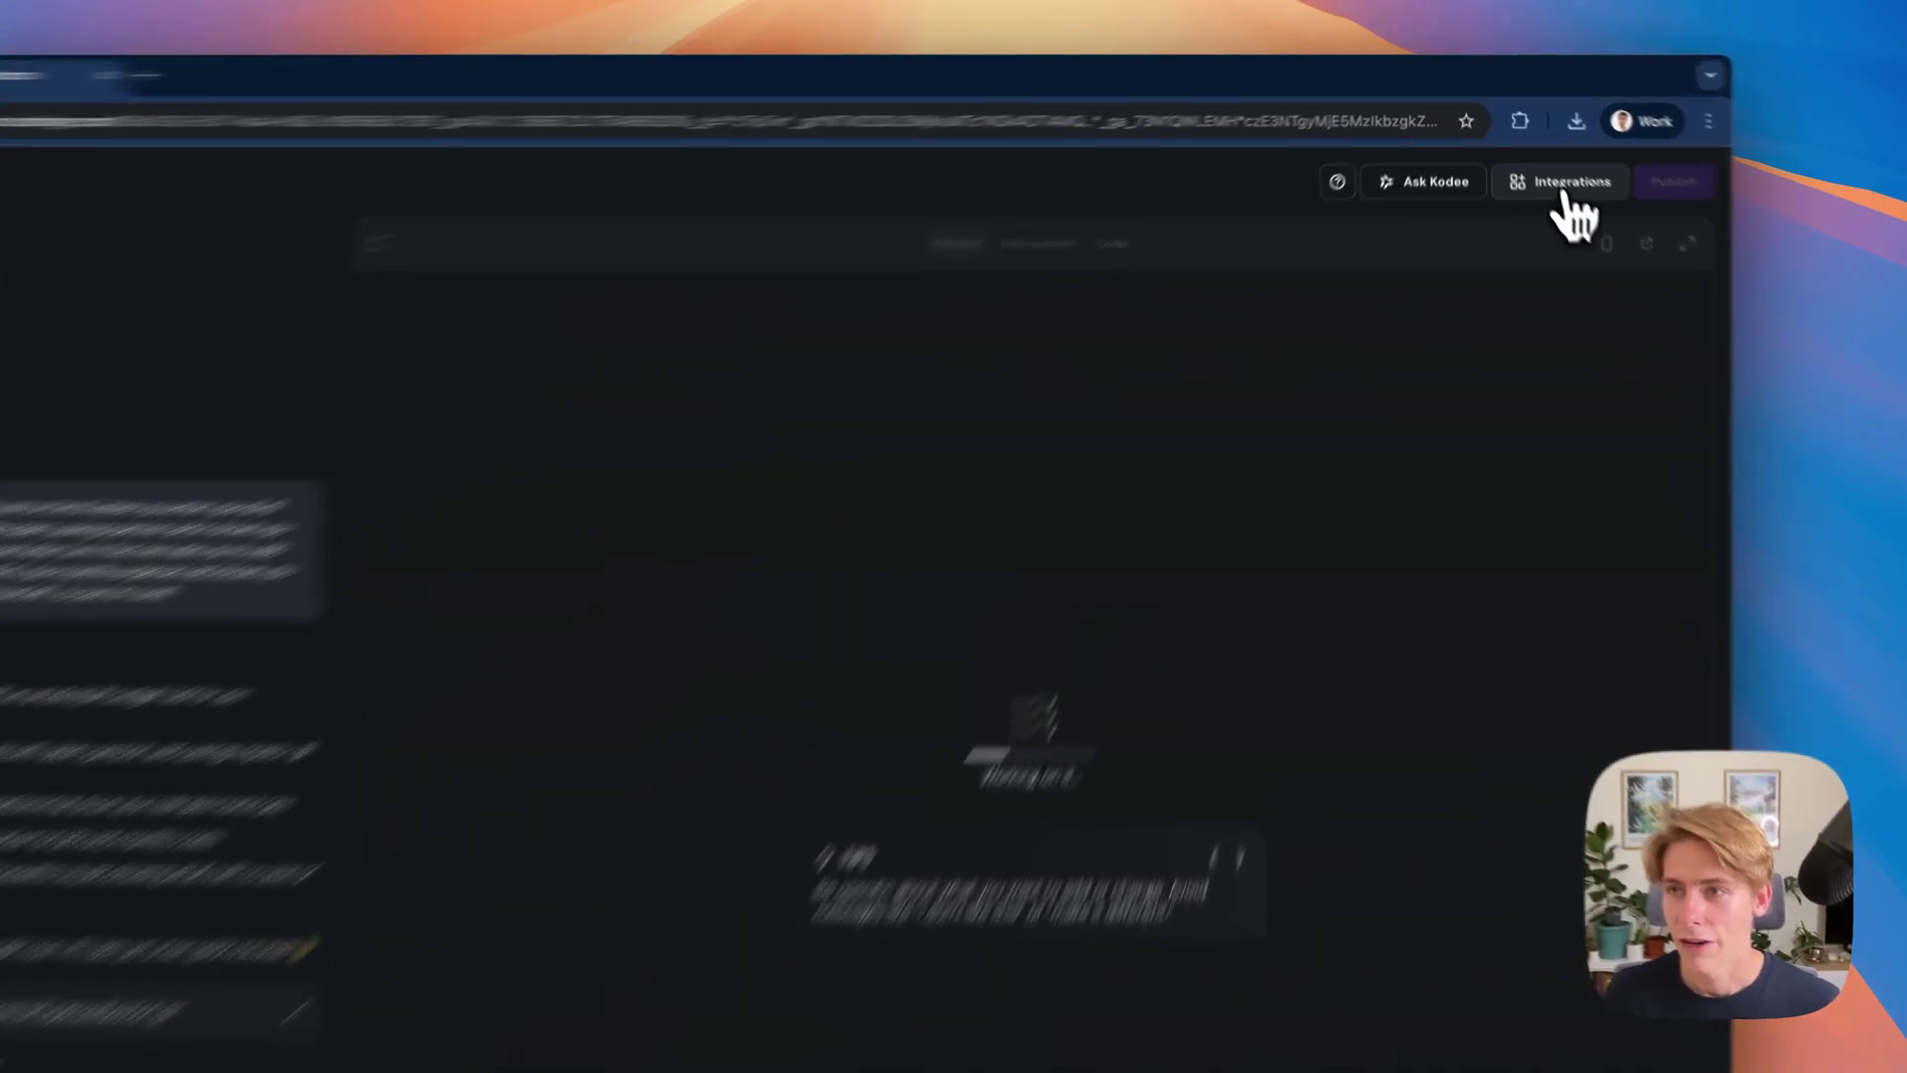
- Browse the available integrations while Horizons fixes the app error
click(1535, 146)
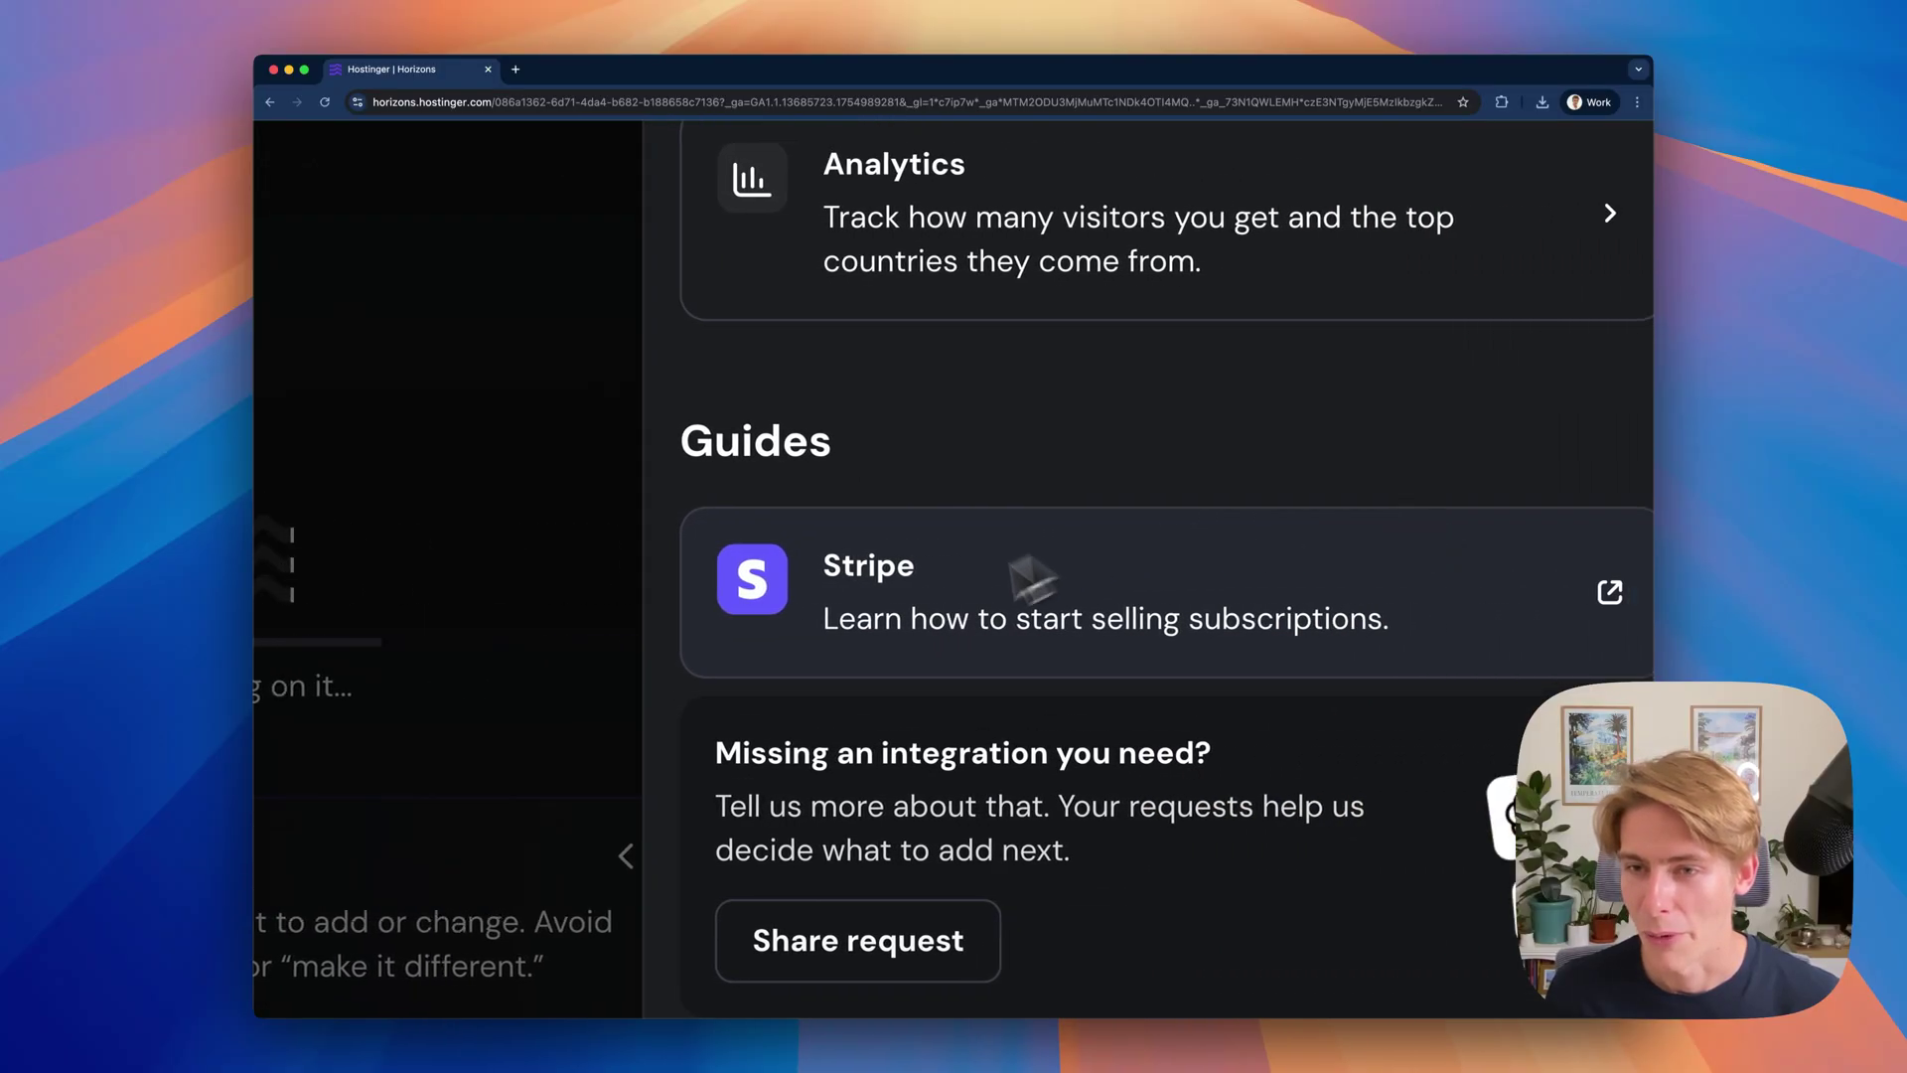
scroll(1023, 564, down, 5)
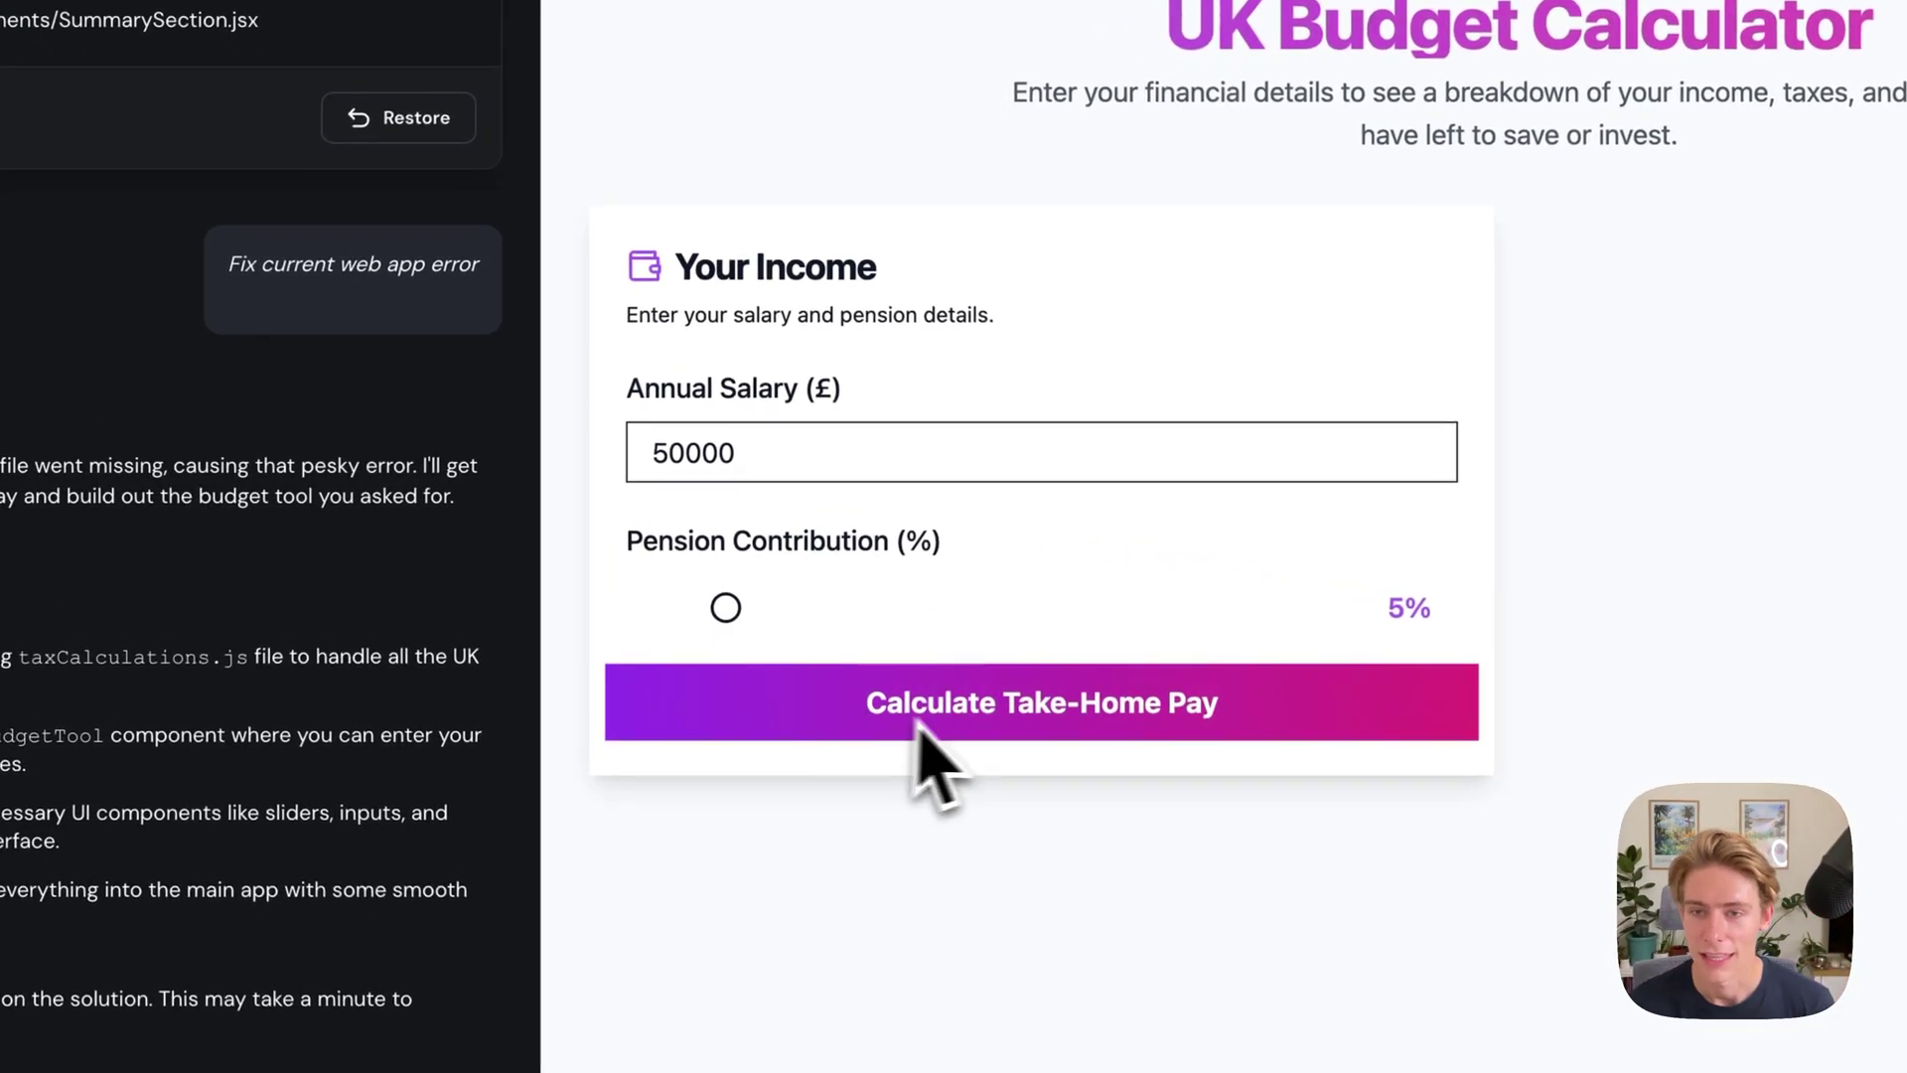
- Set the annual salary to 60000 and calculate take-home pay
click(822, 454)
key(BackSpace)
key(BackSpace)
key(BackSpace)
key(BackSpace)
key(BackSpace)
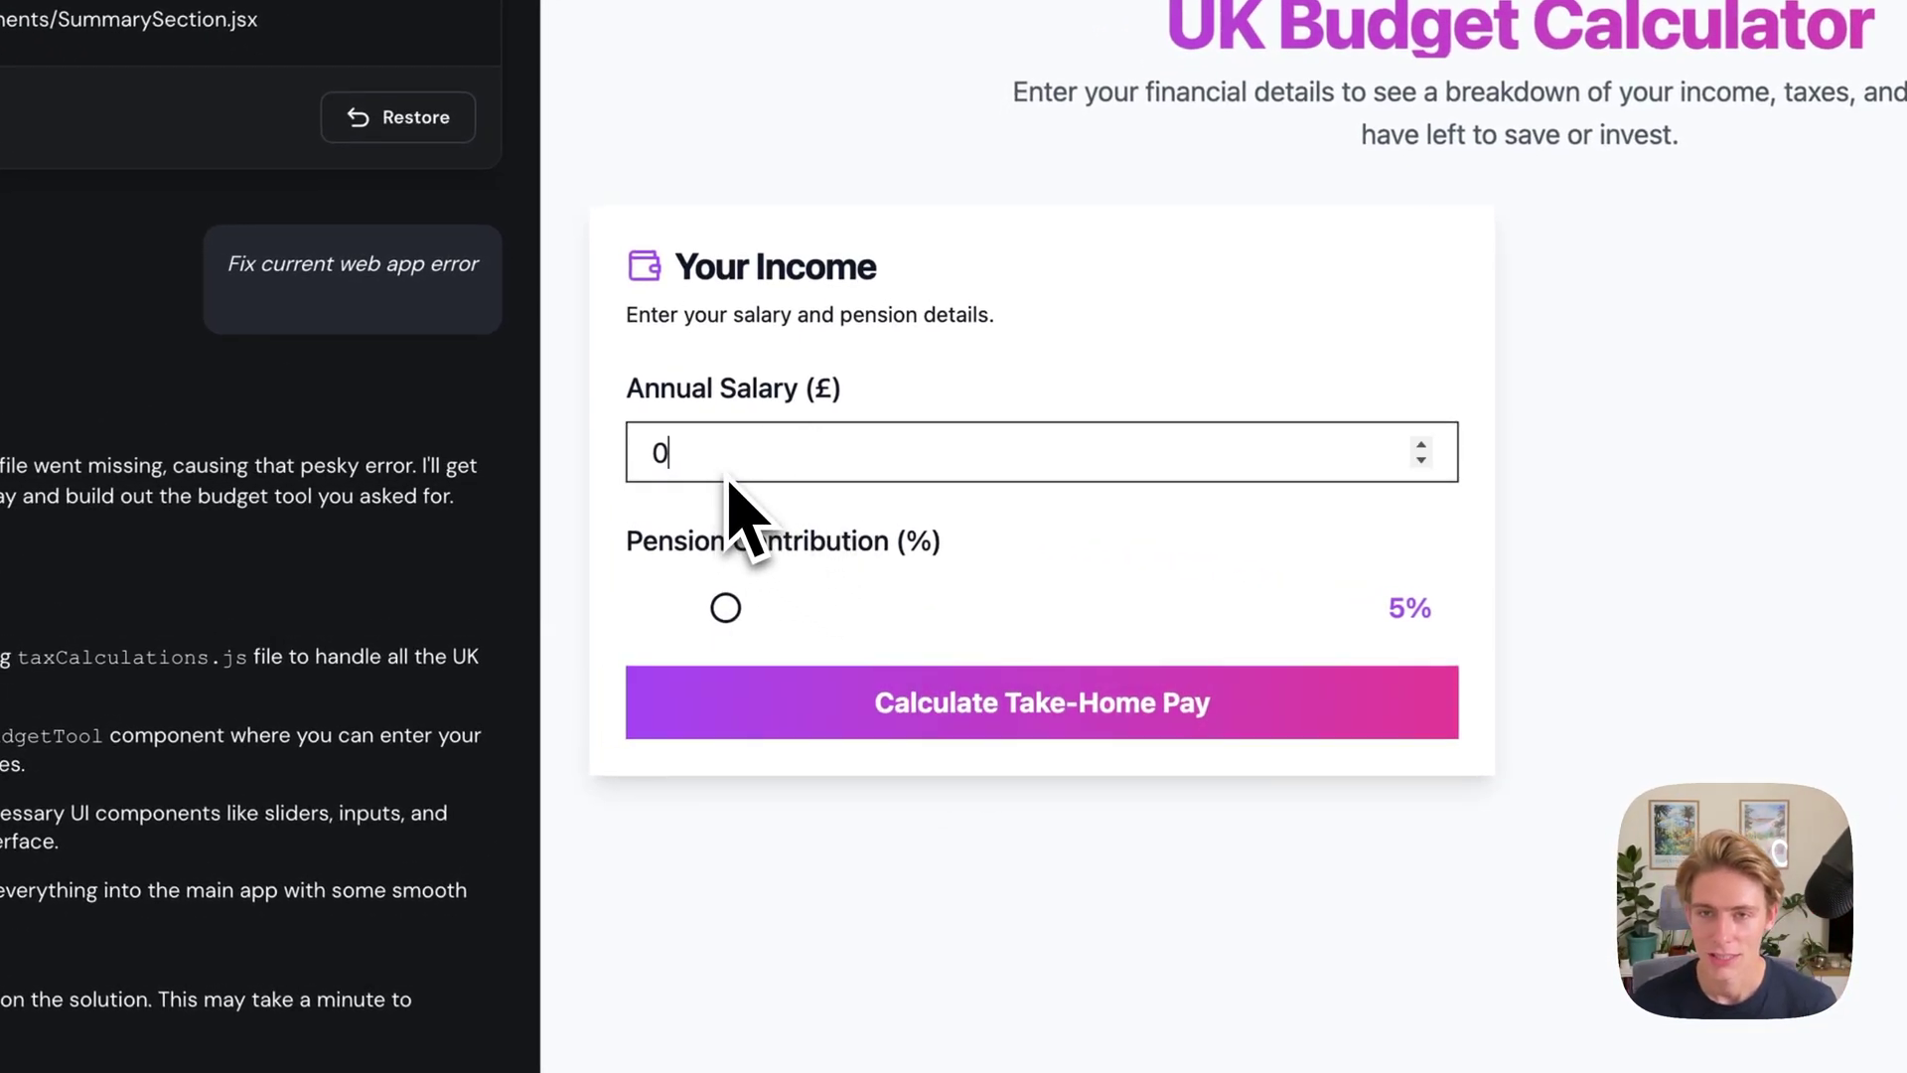
text(60000)
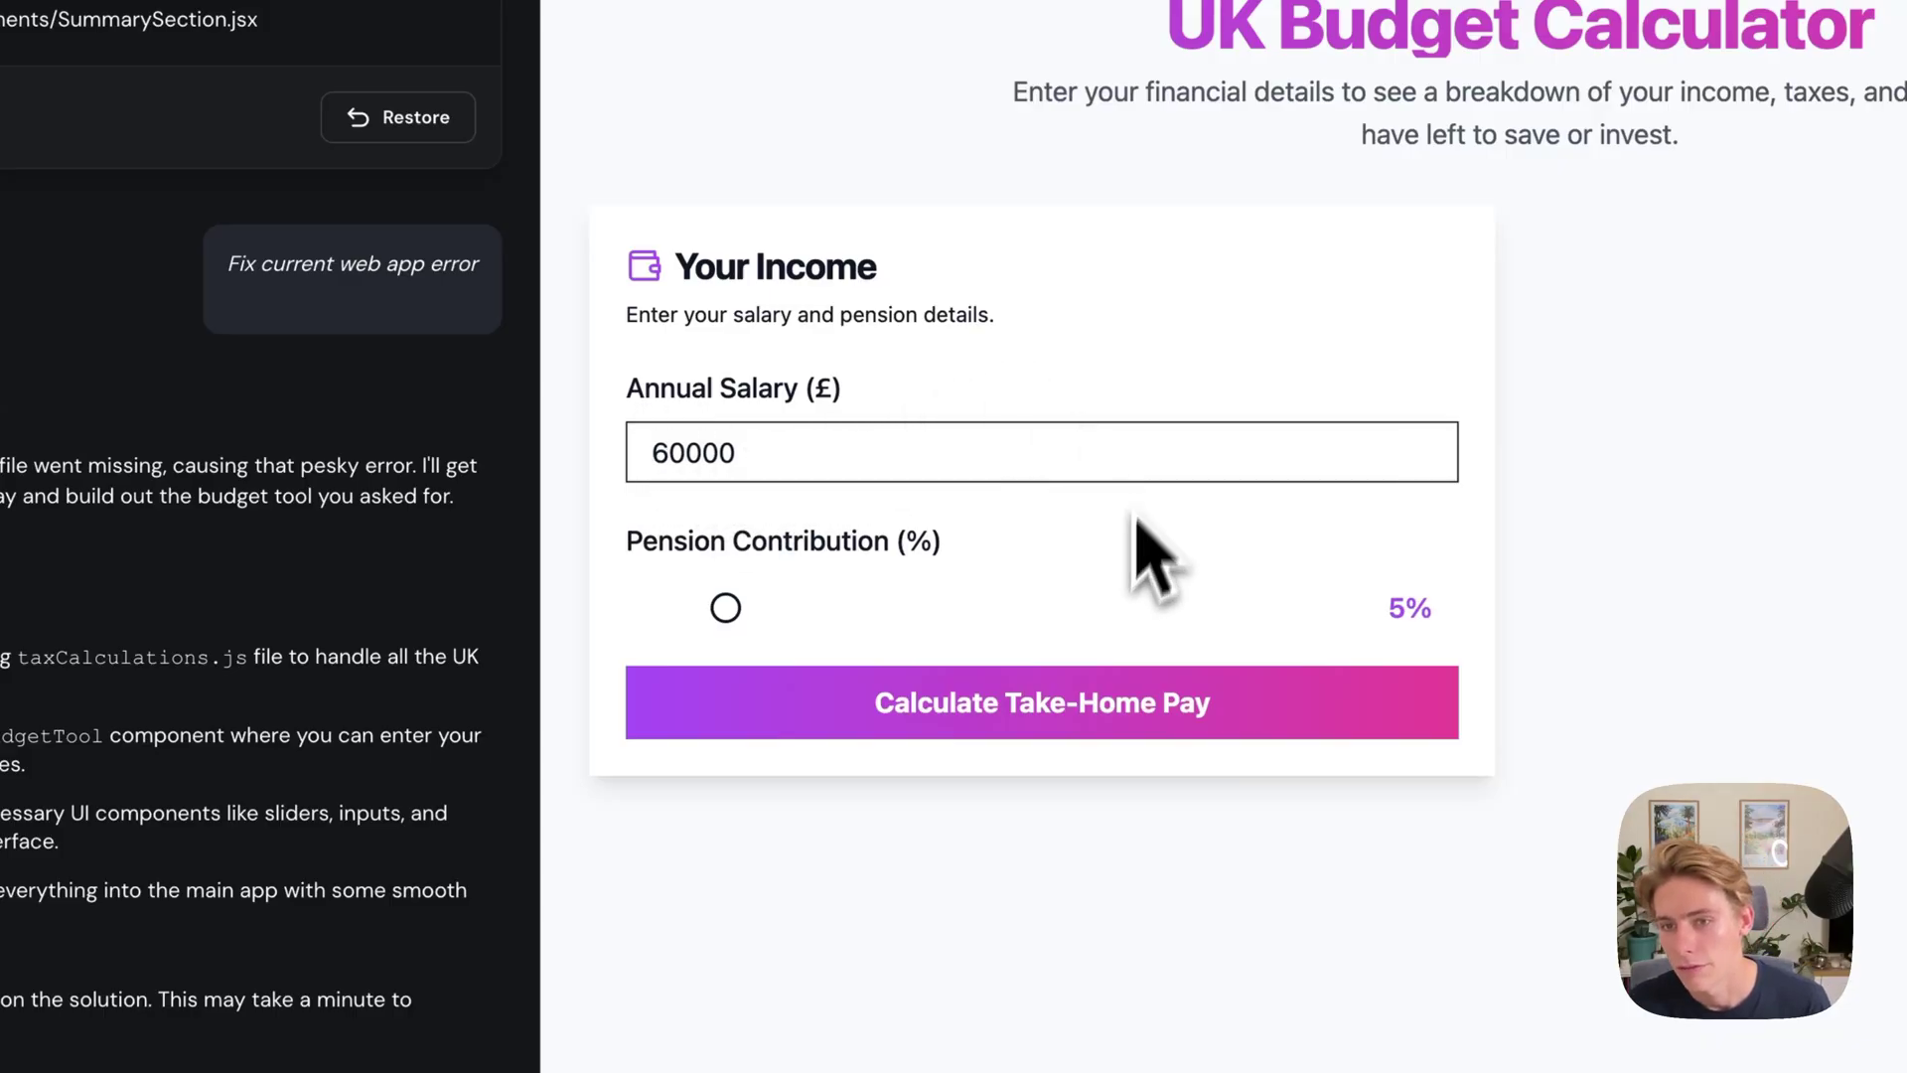
click(1056, 680)
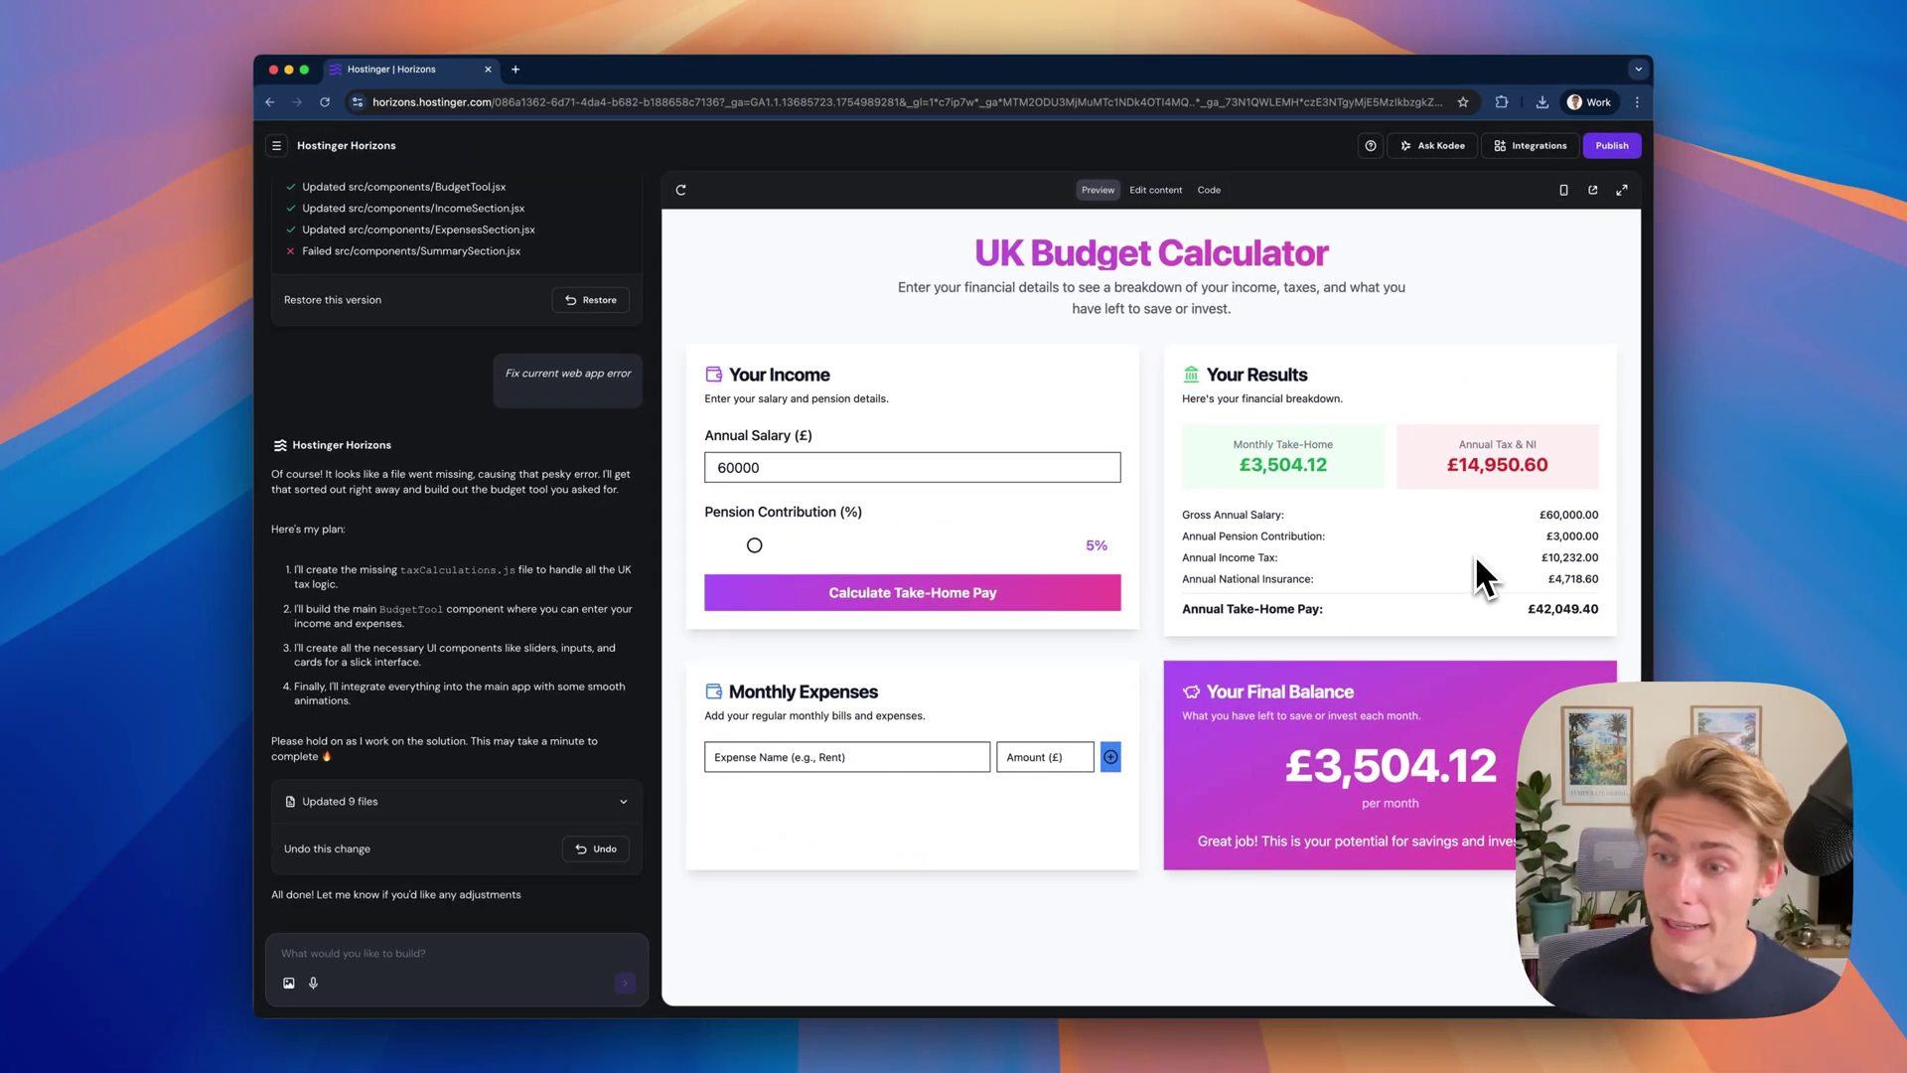
- Add a Rent monthly expense of £1000 and check the updated final balance
click(763, 762)
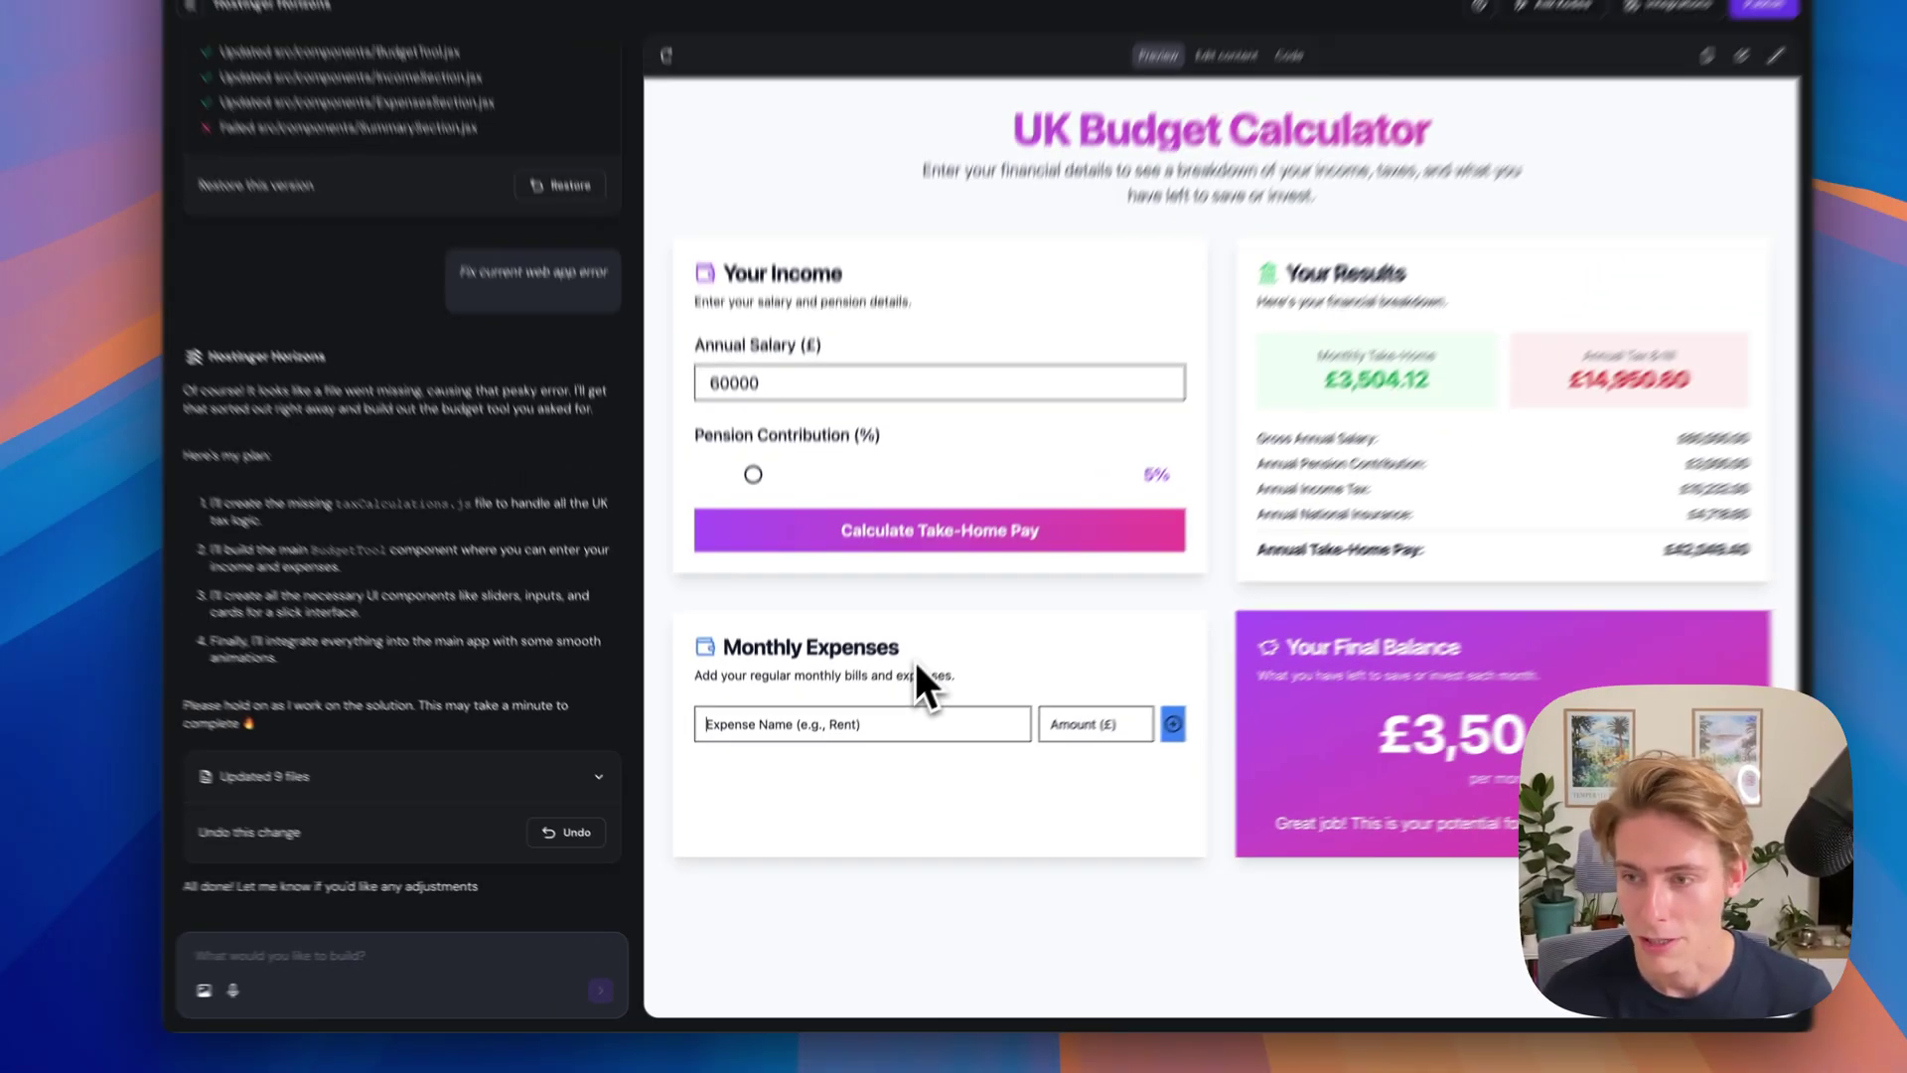
text(Rent)
key(Tab)
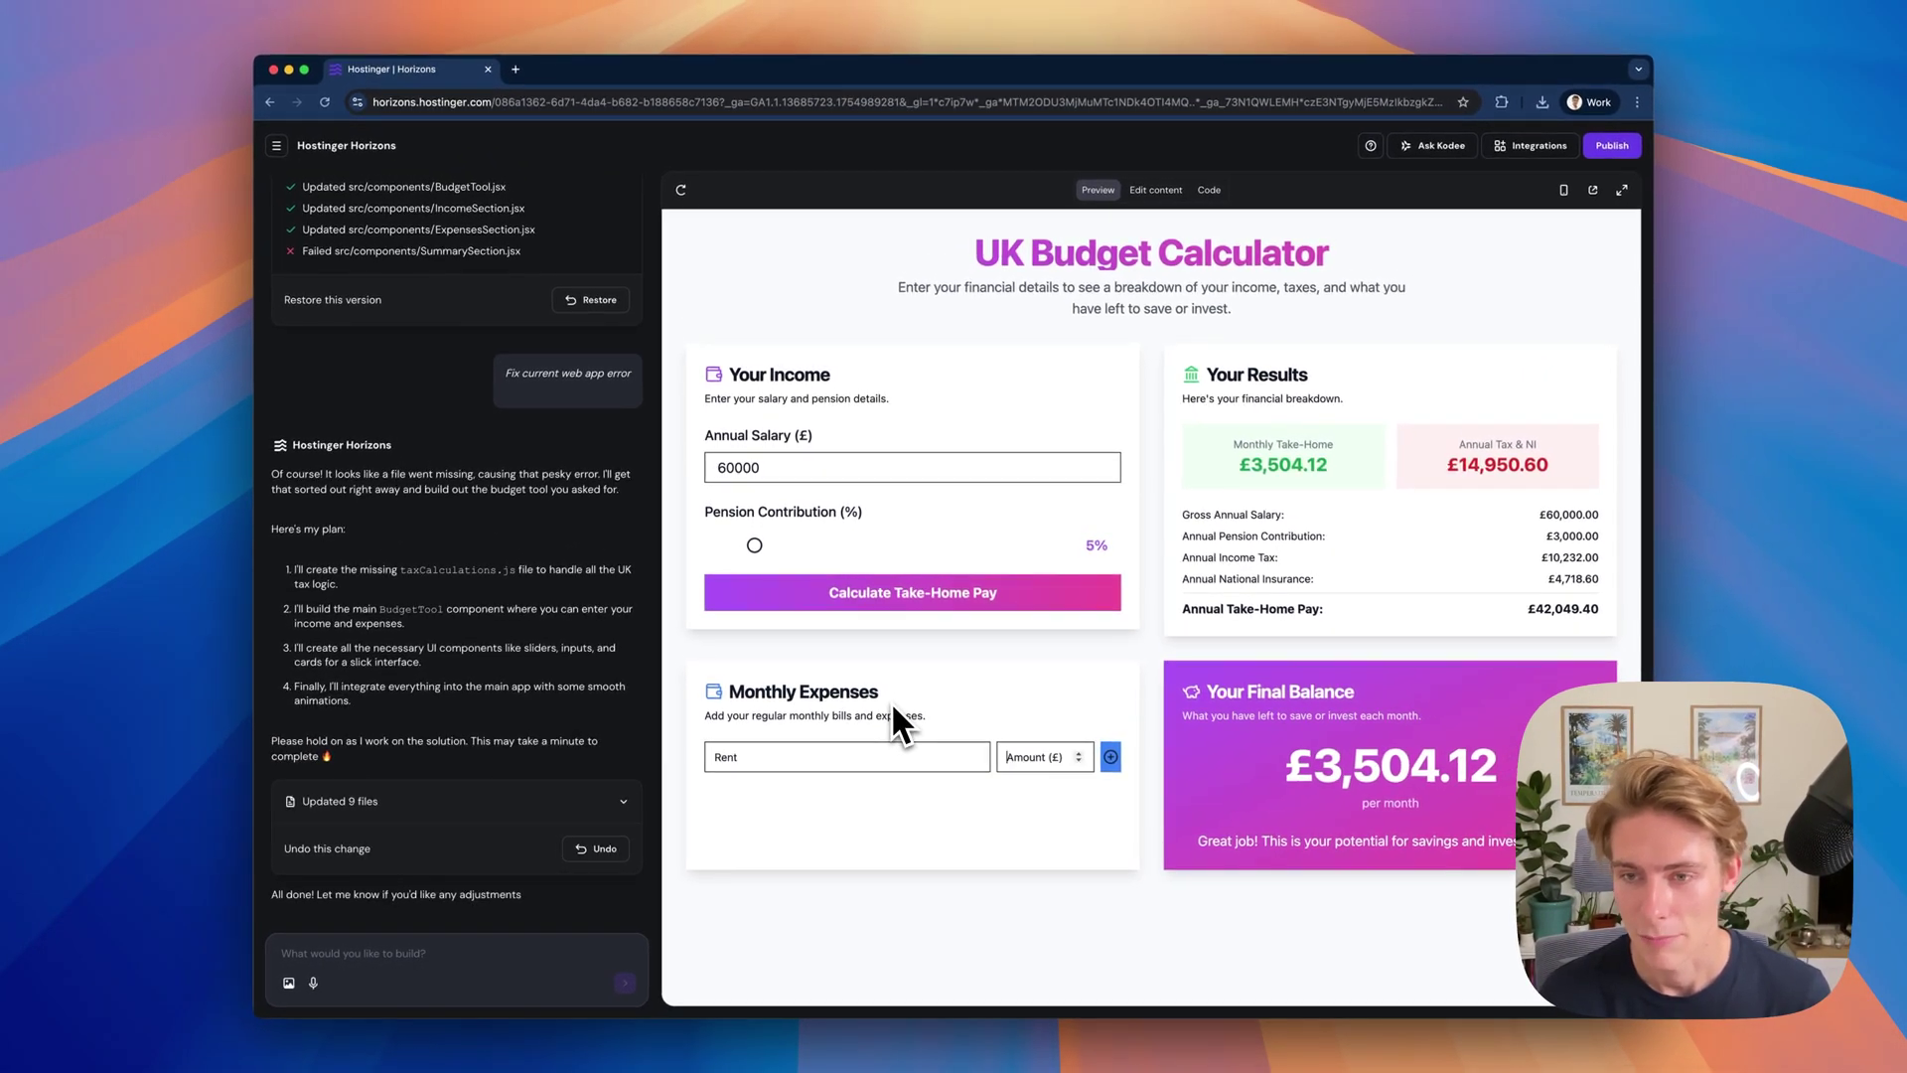
text(5)
key(BackSpace)
text(1000)
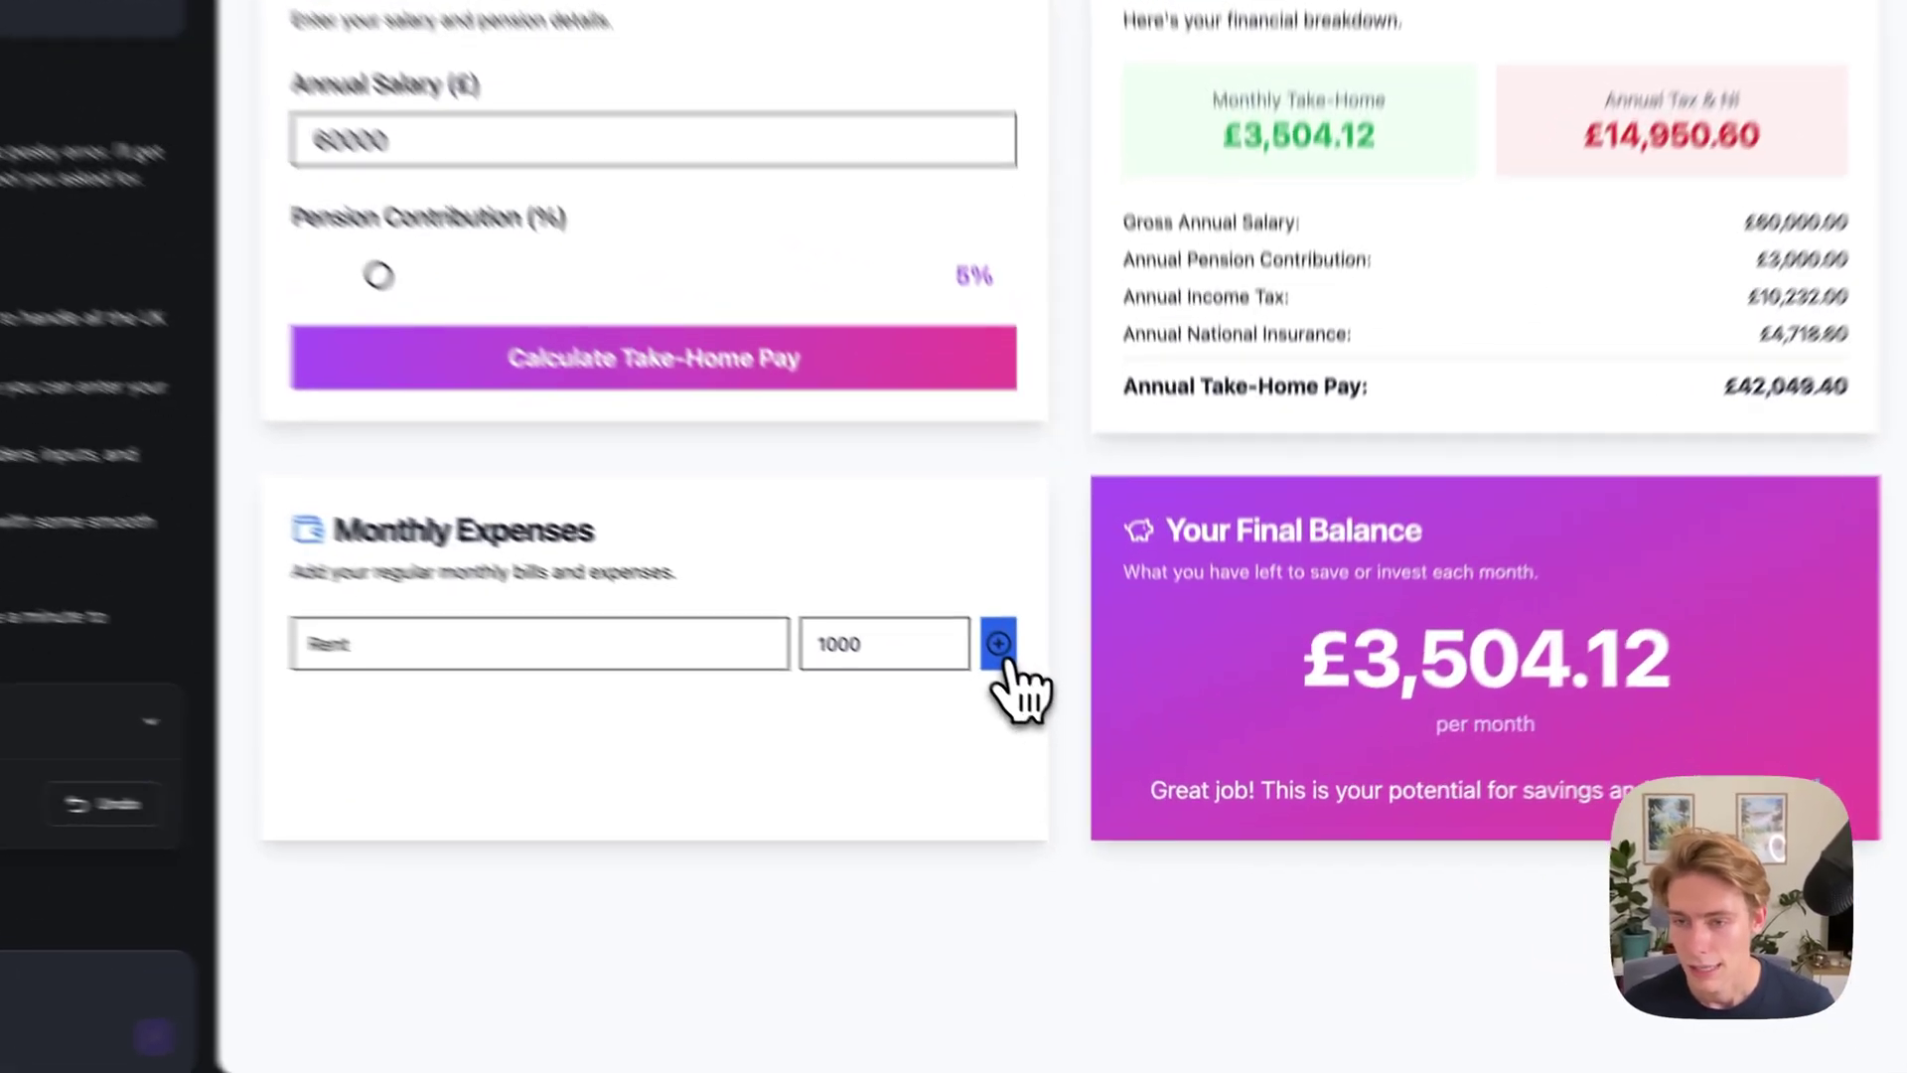
click(1111, 757)
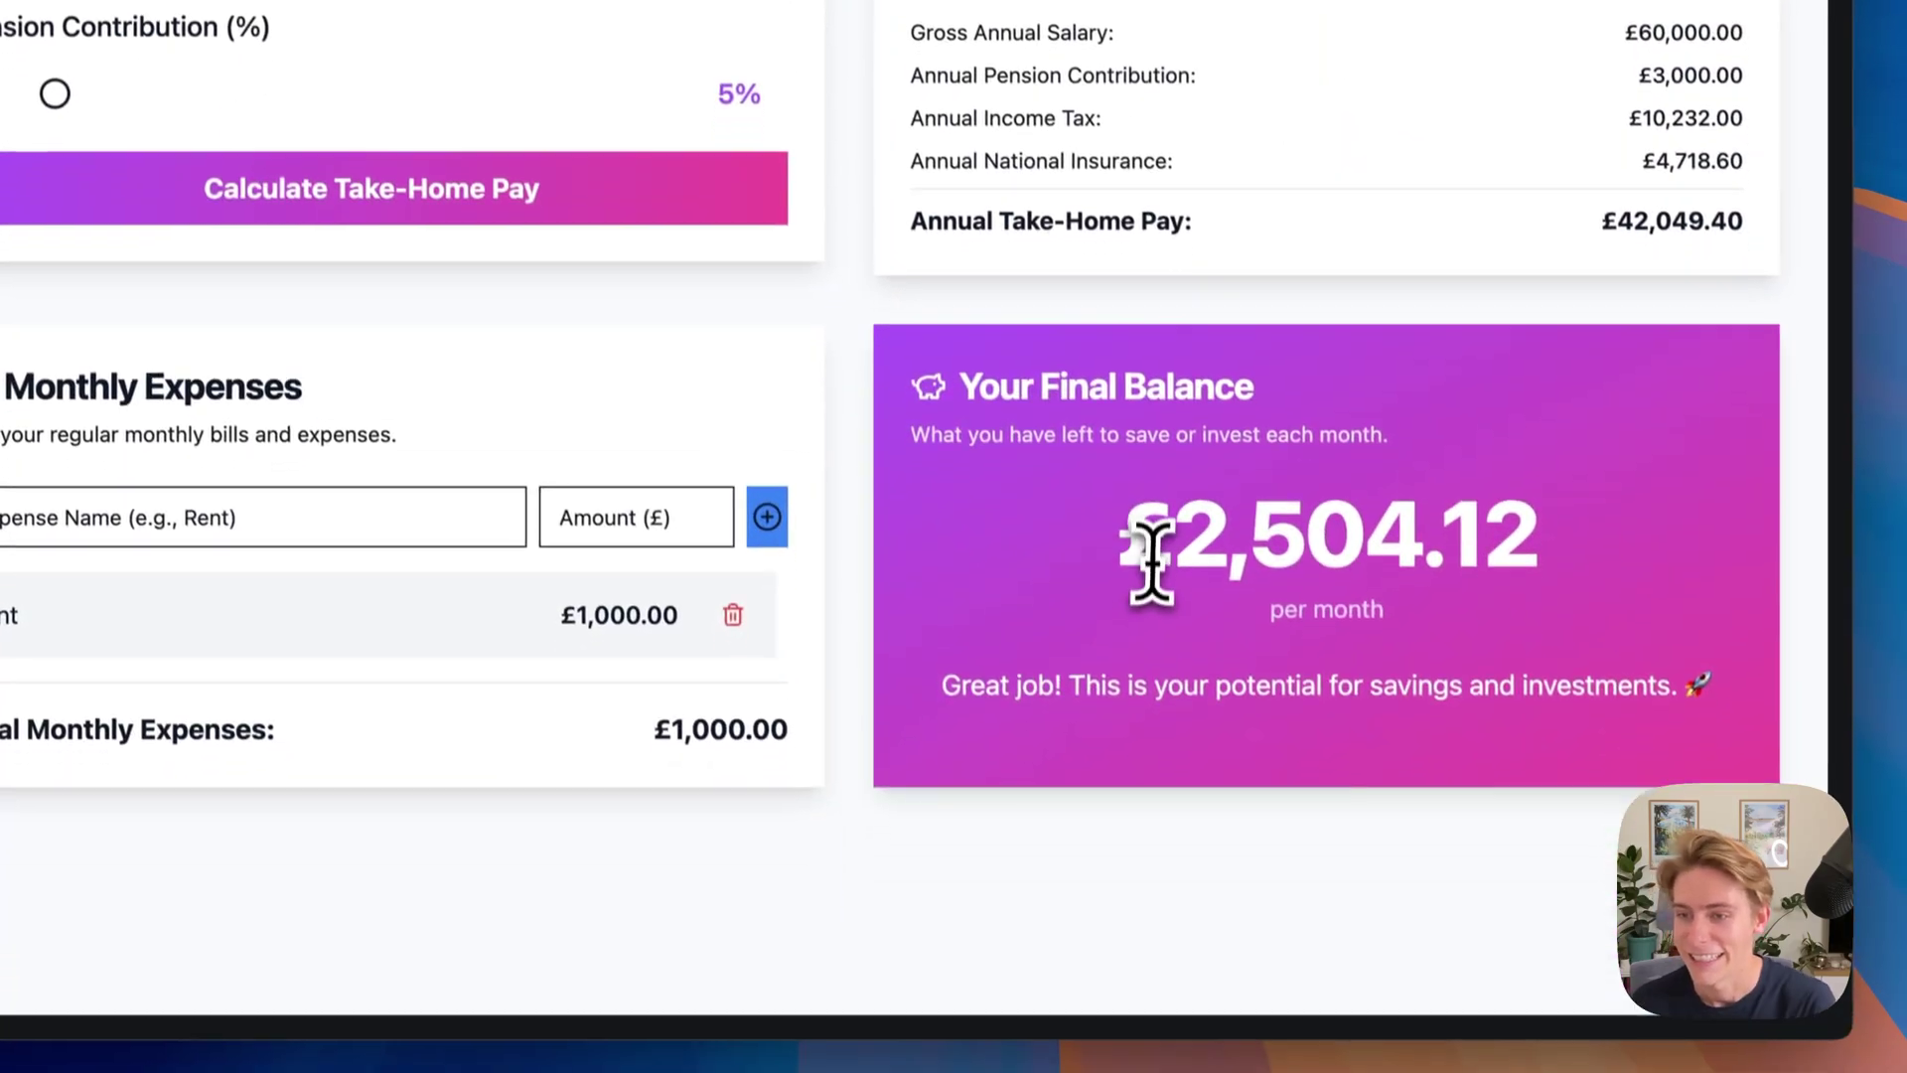
drag(1133, 556, 1498, 519)
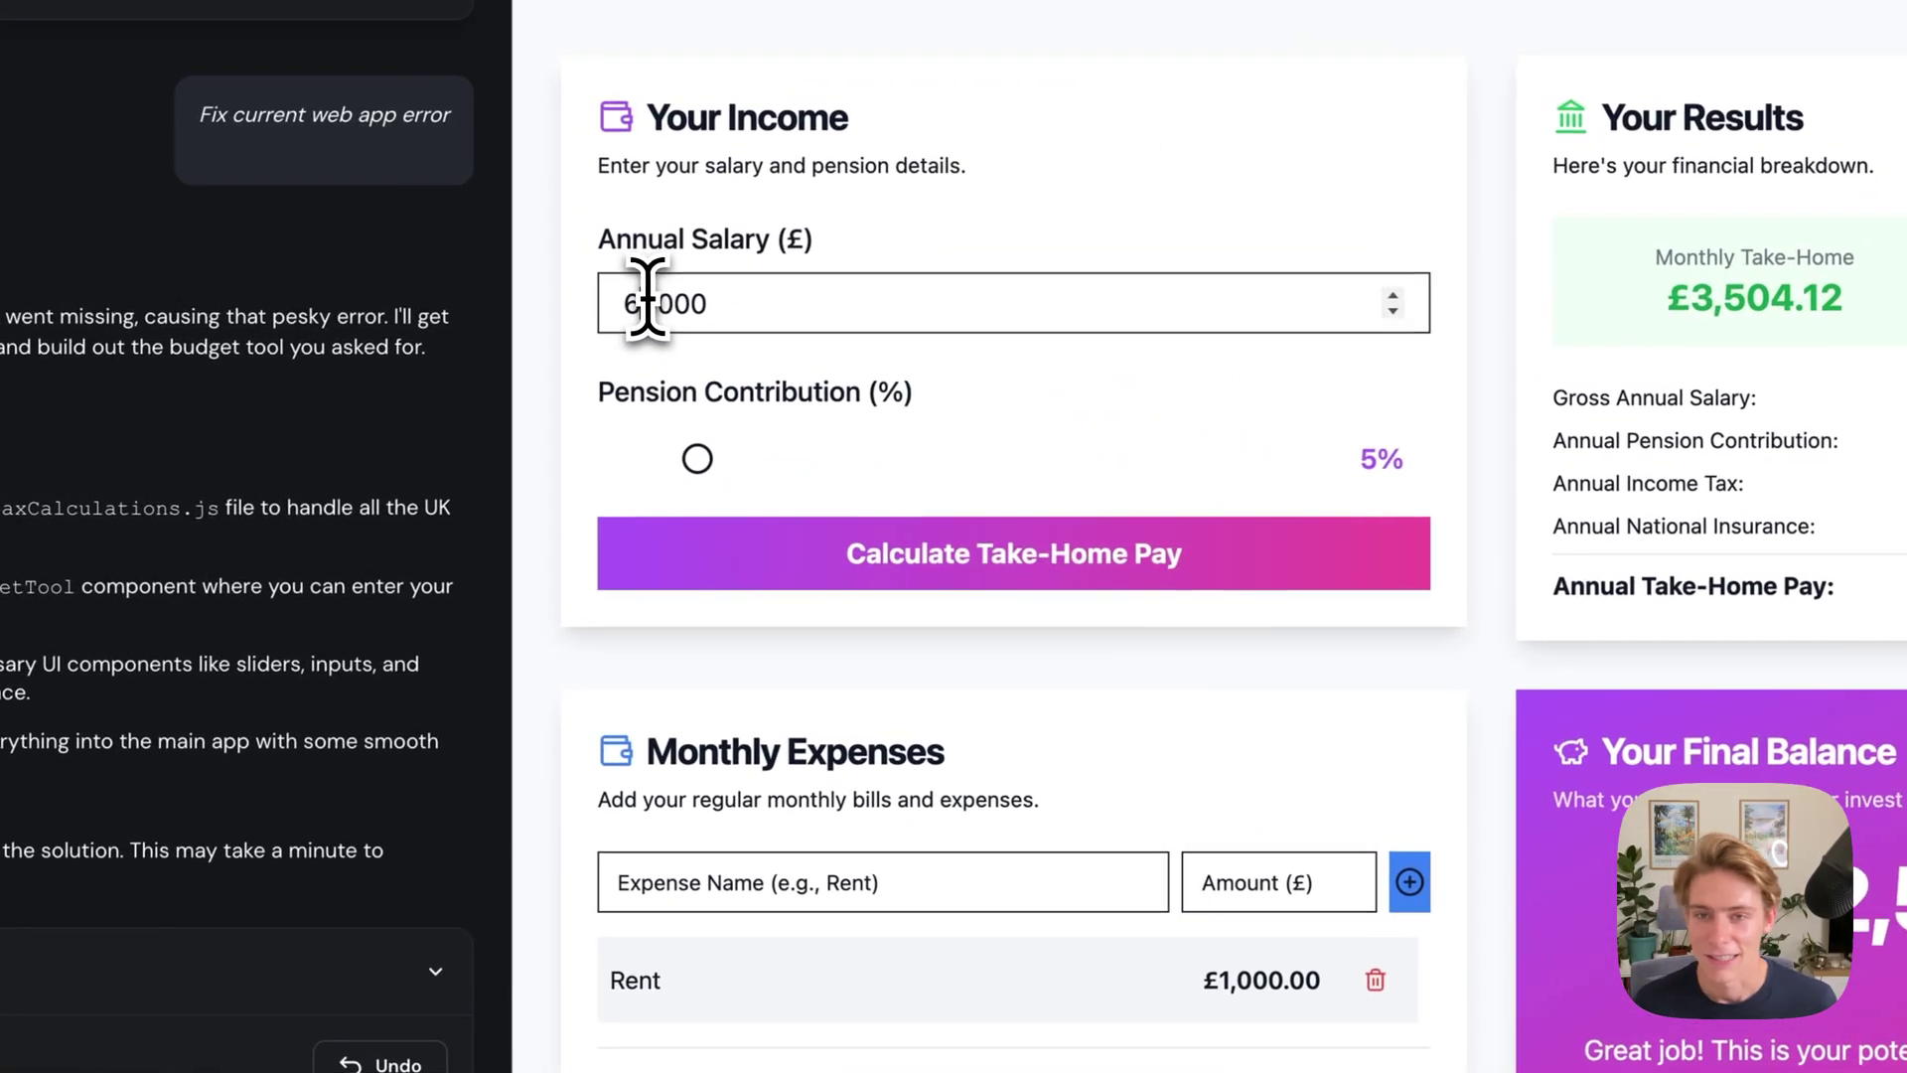
- Change the salary to 30000 and recalculate take-home pay
click(646, 303)
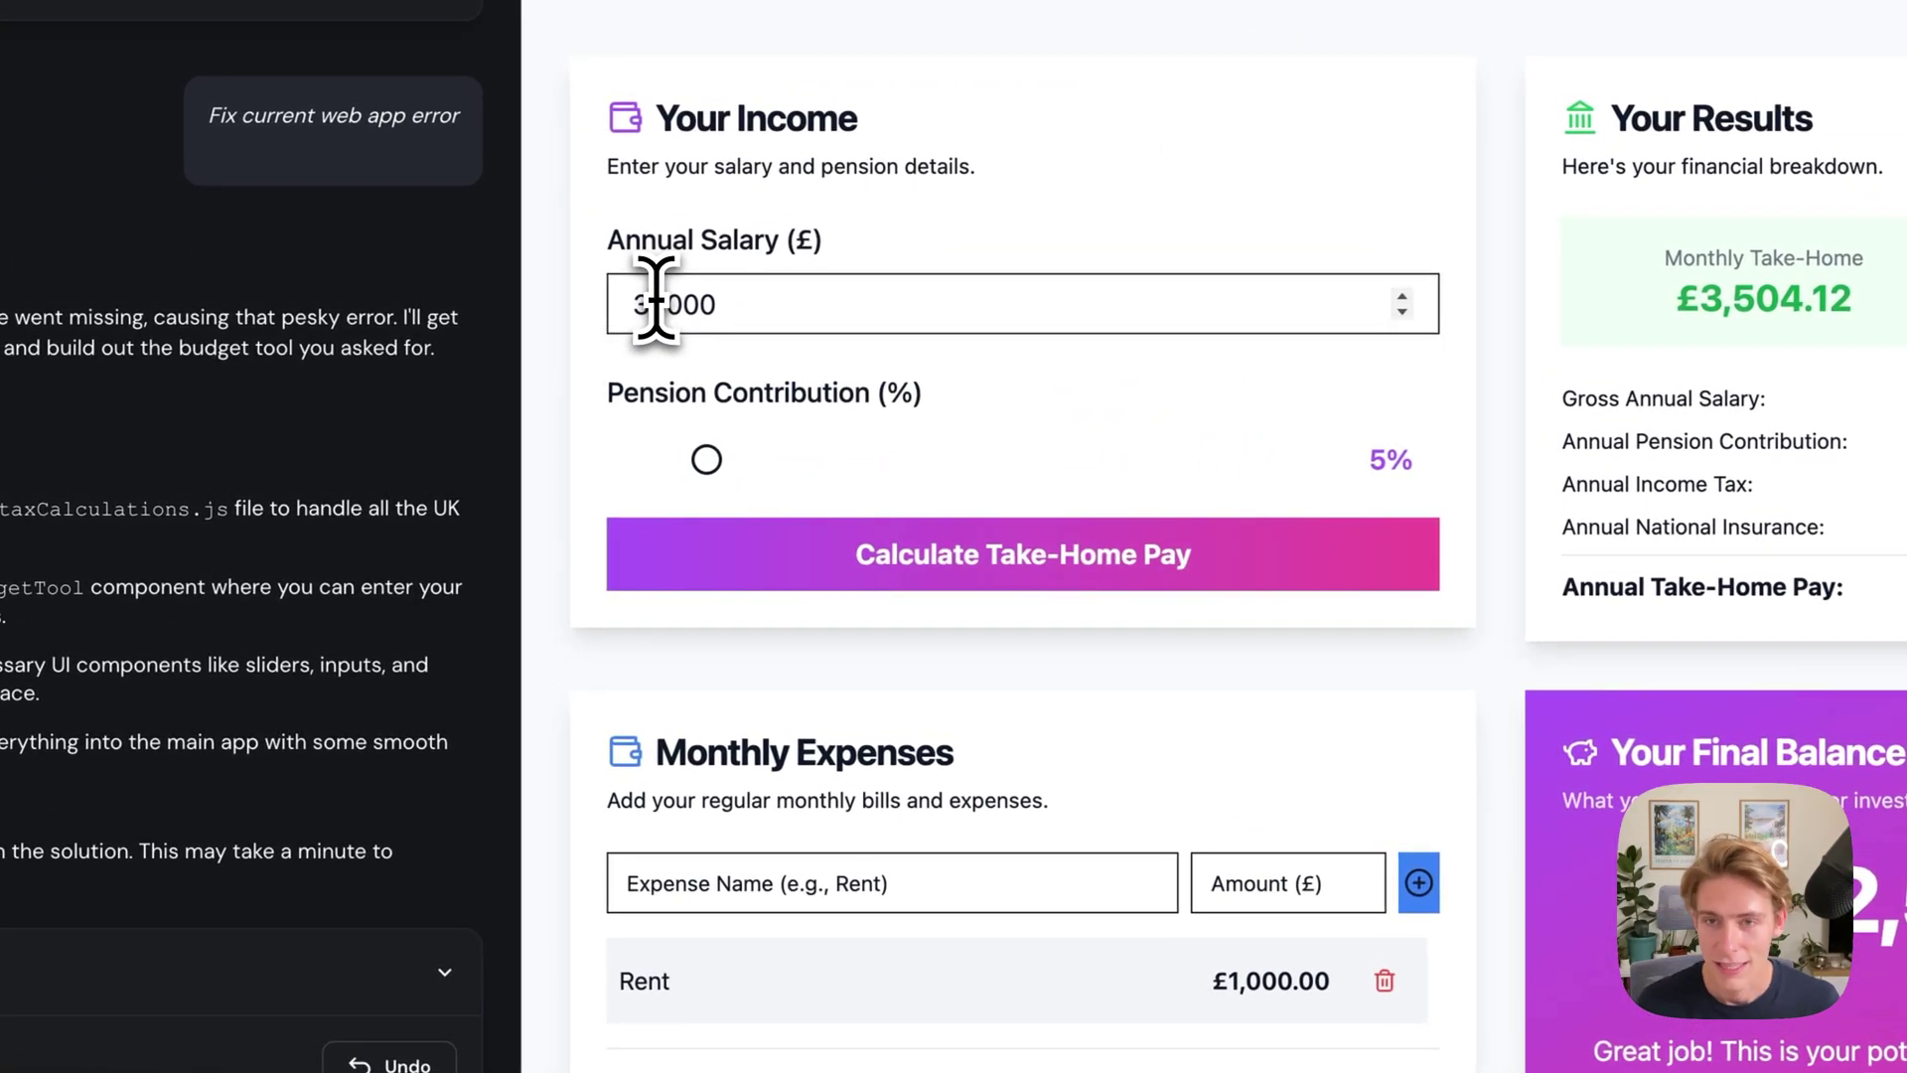
key(BackSpace)
text(3)
click(937, 550)
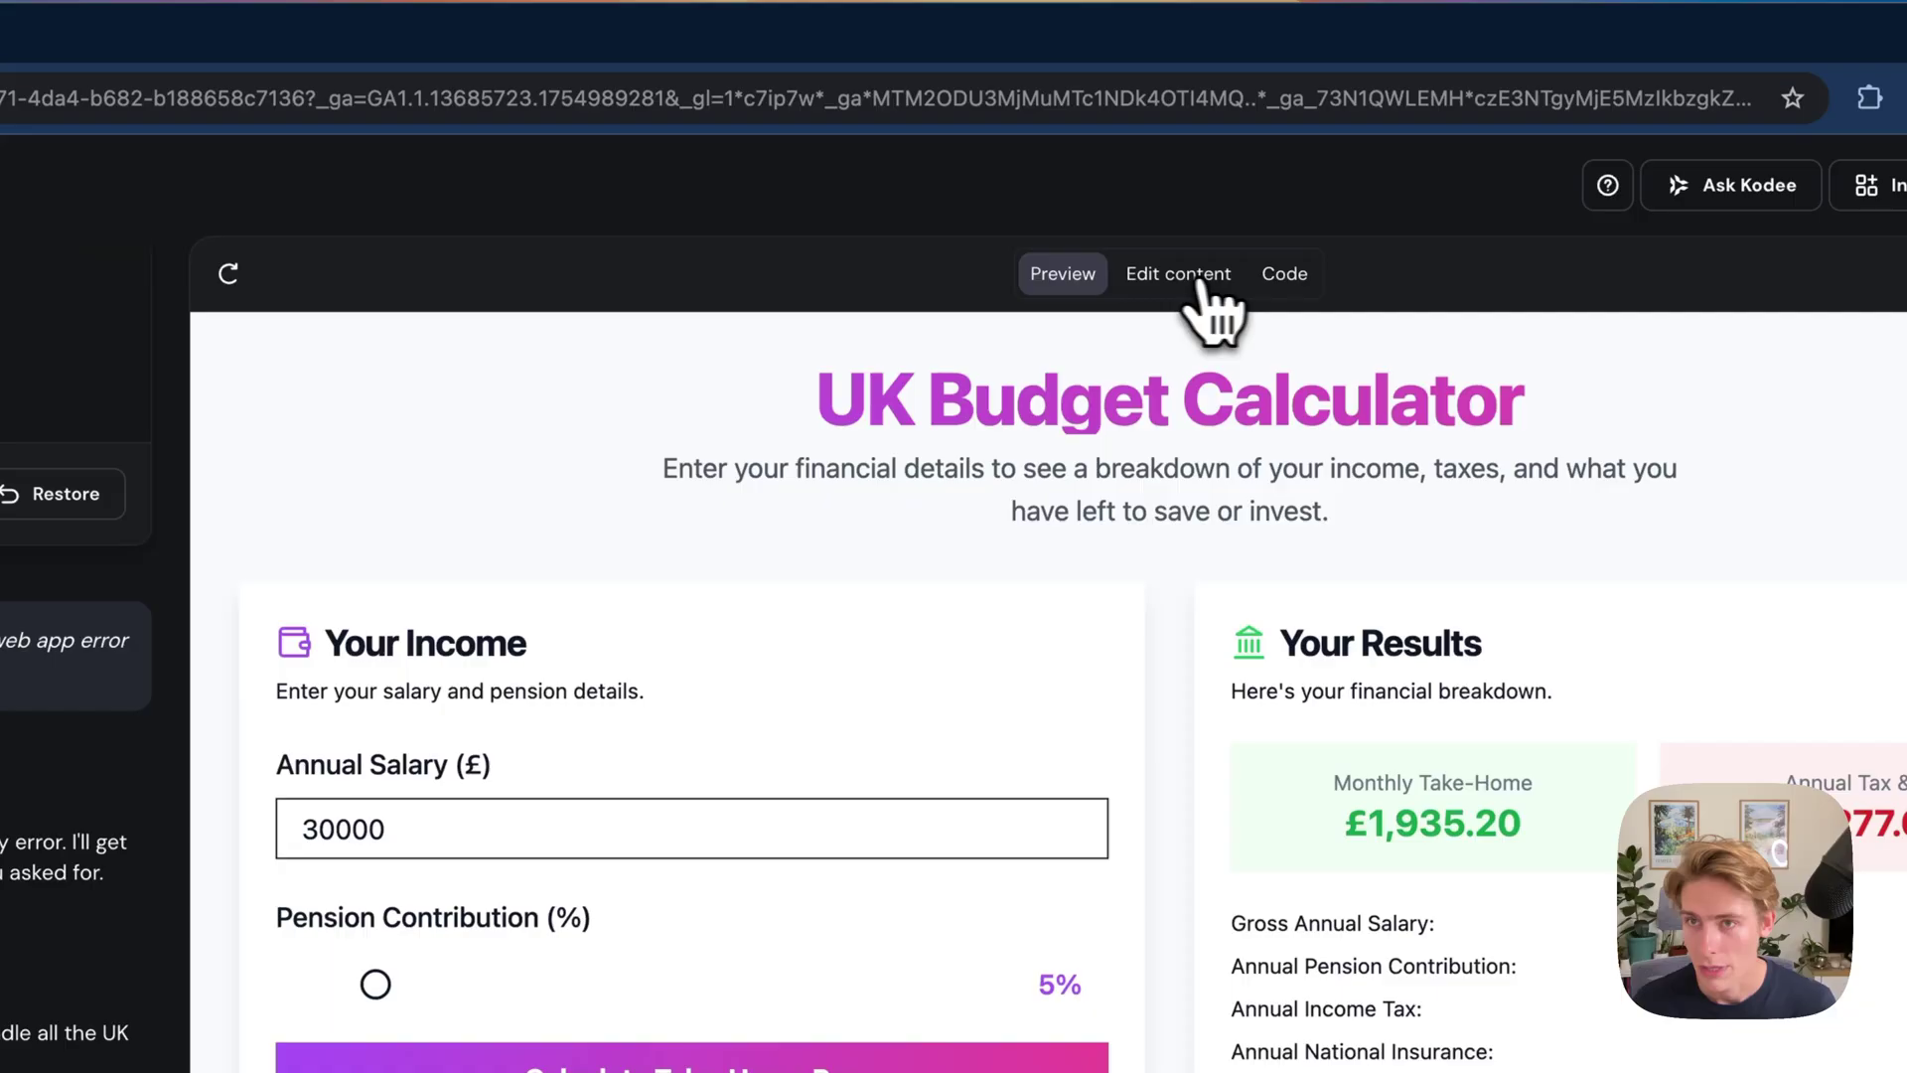
- Replace the main heading text with 'Hello world!' and save it
click(1183, 273)
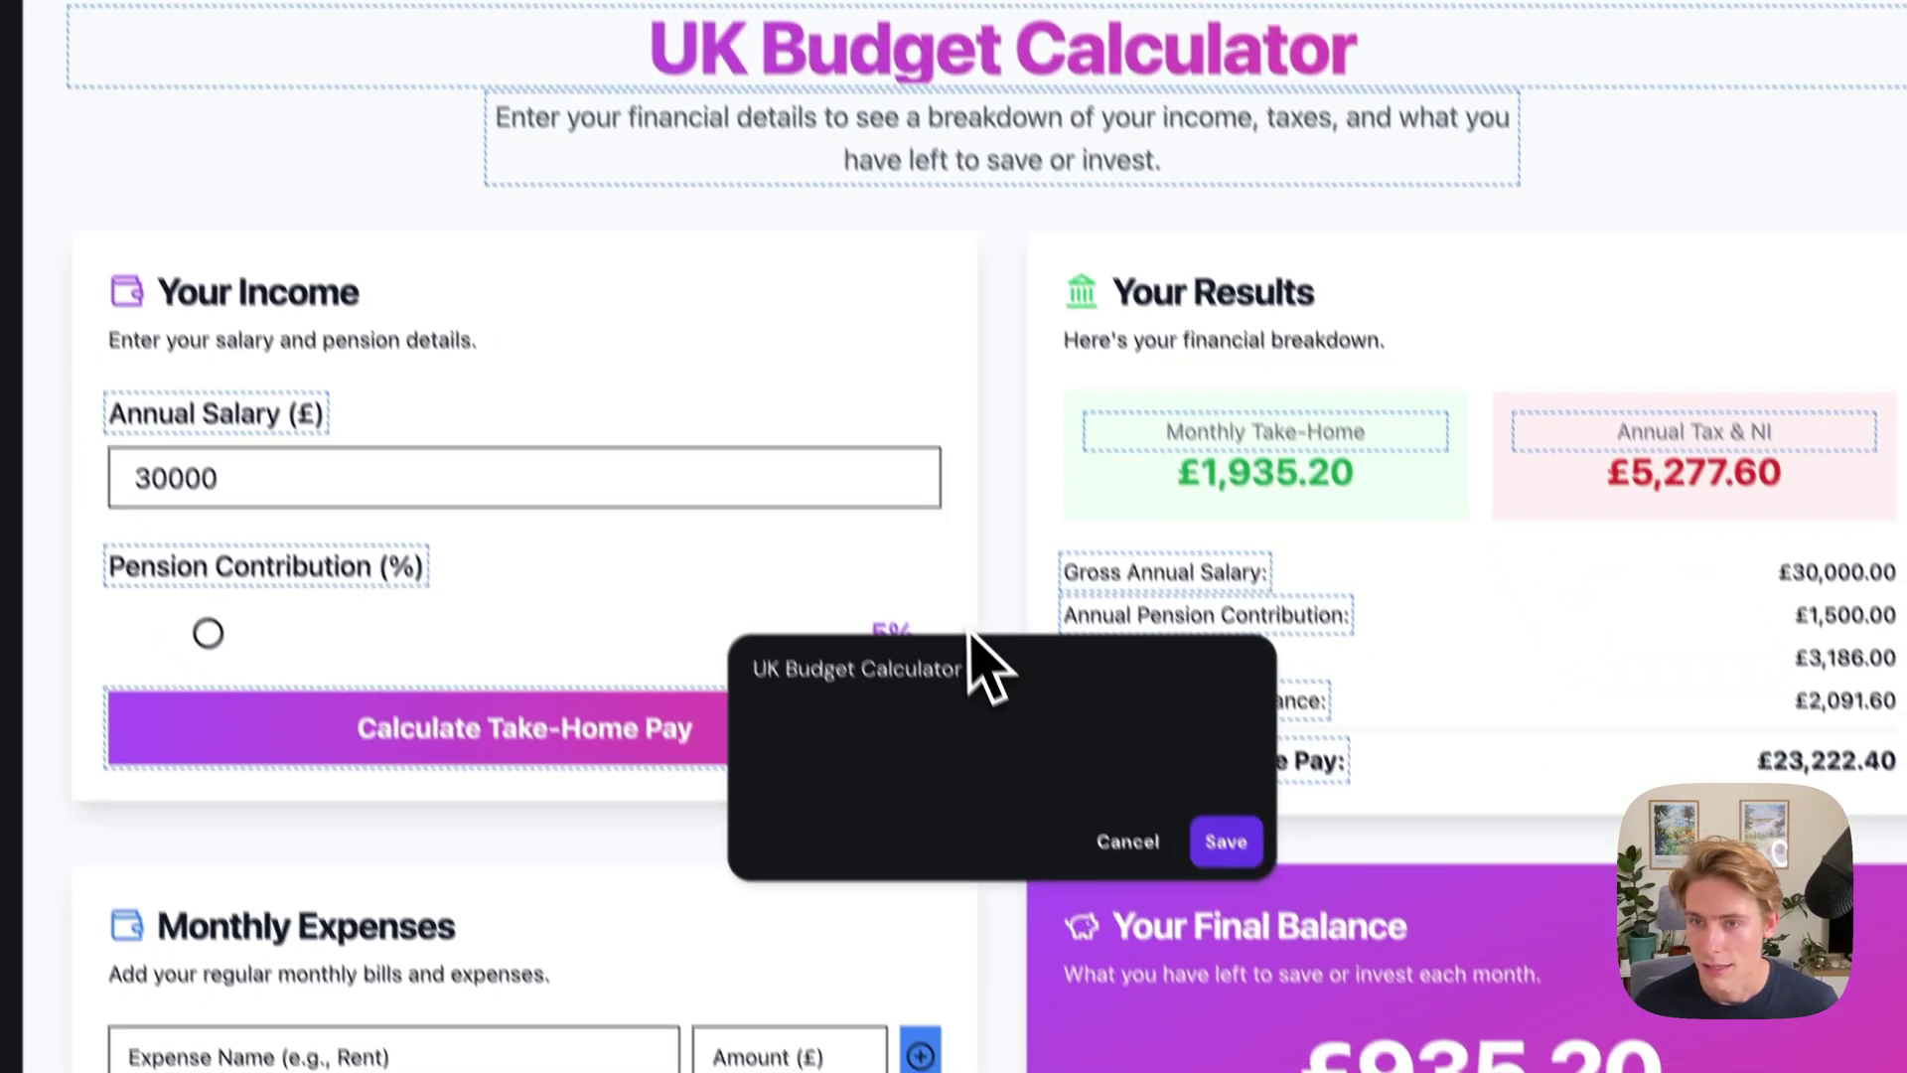
key(super+a)
key(BackSpace)
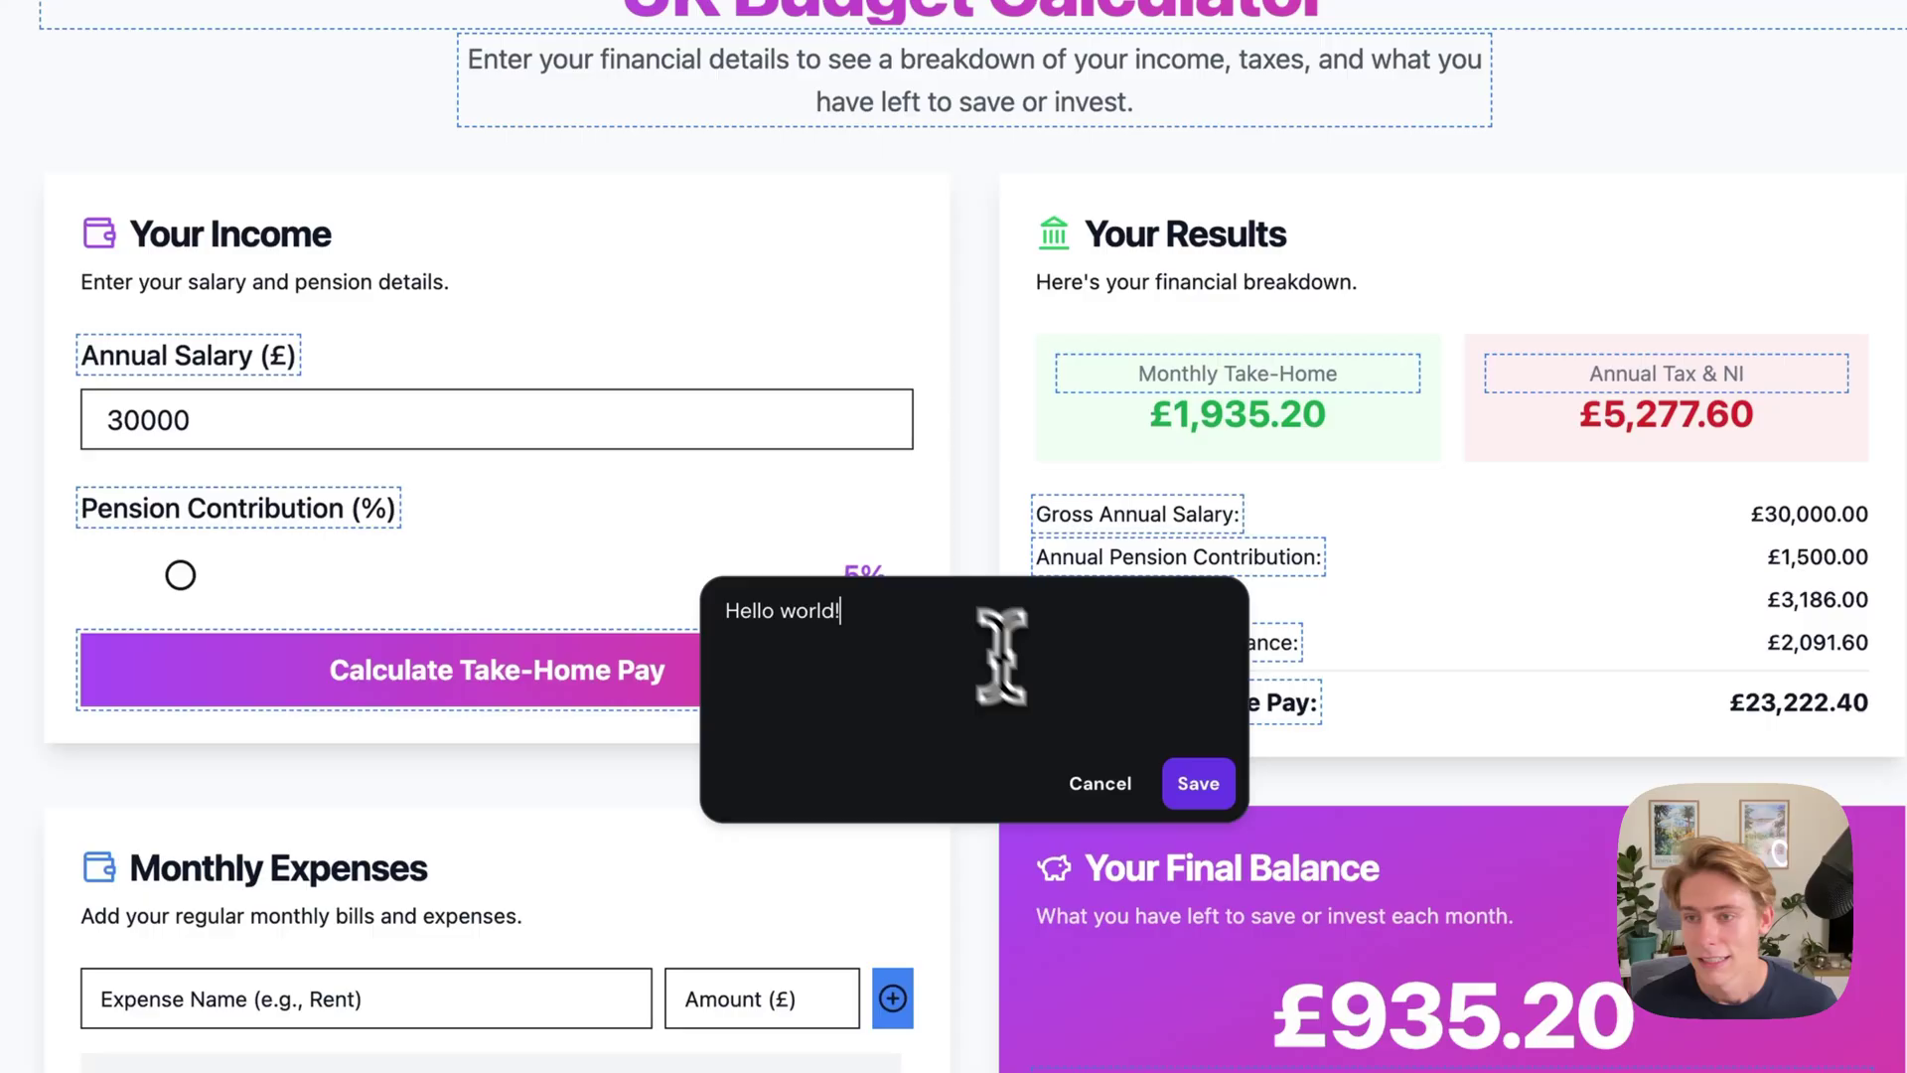
click(1190, 784)
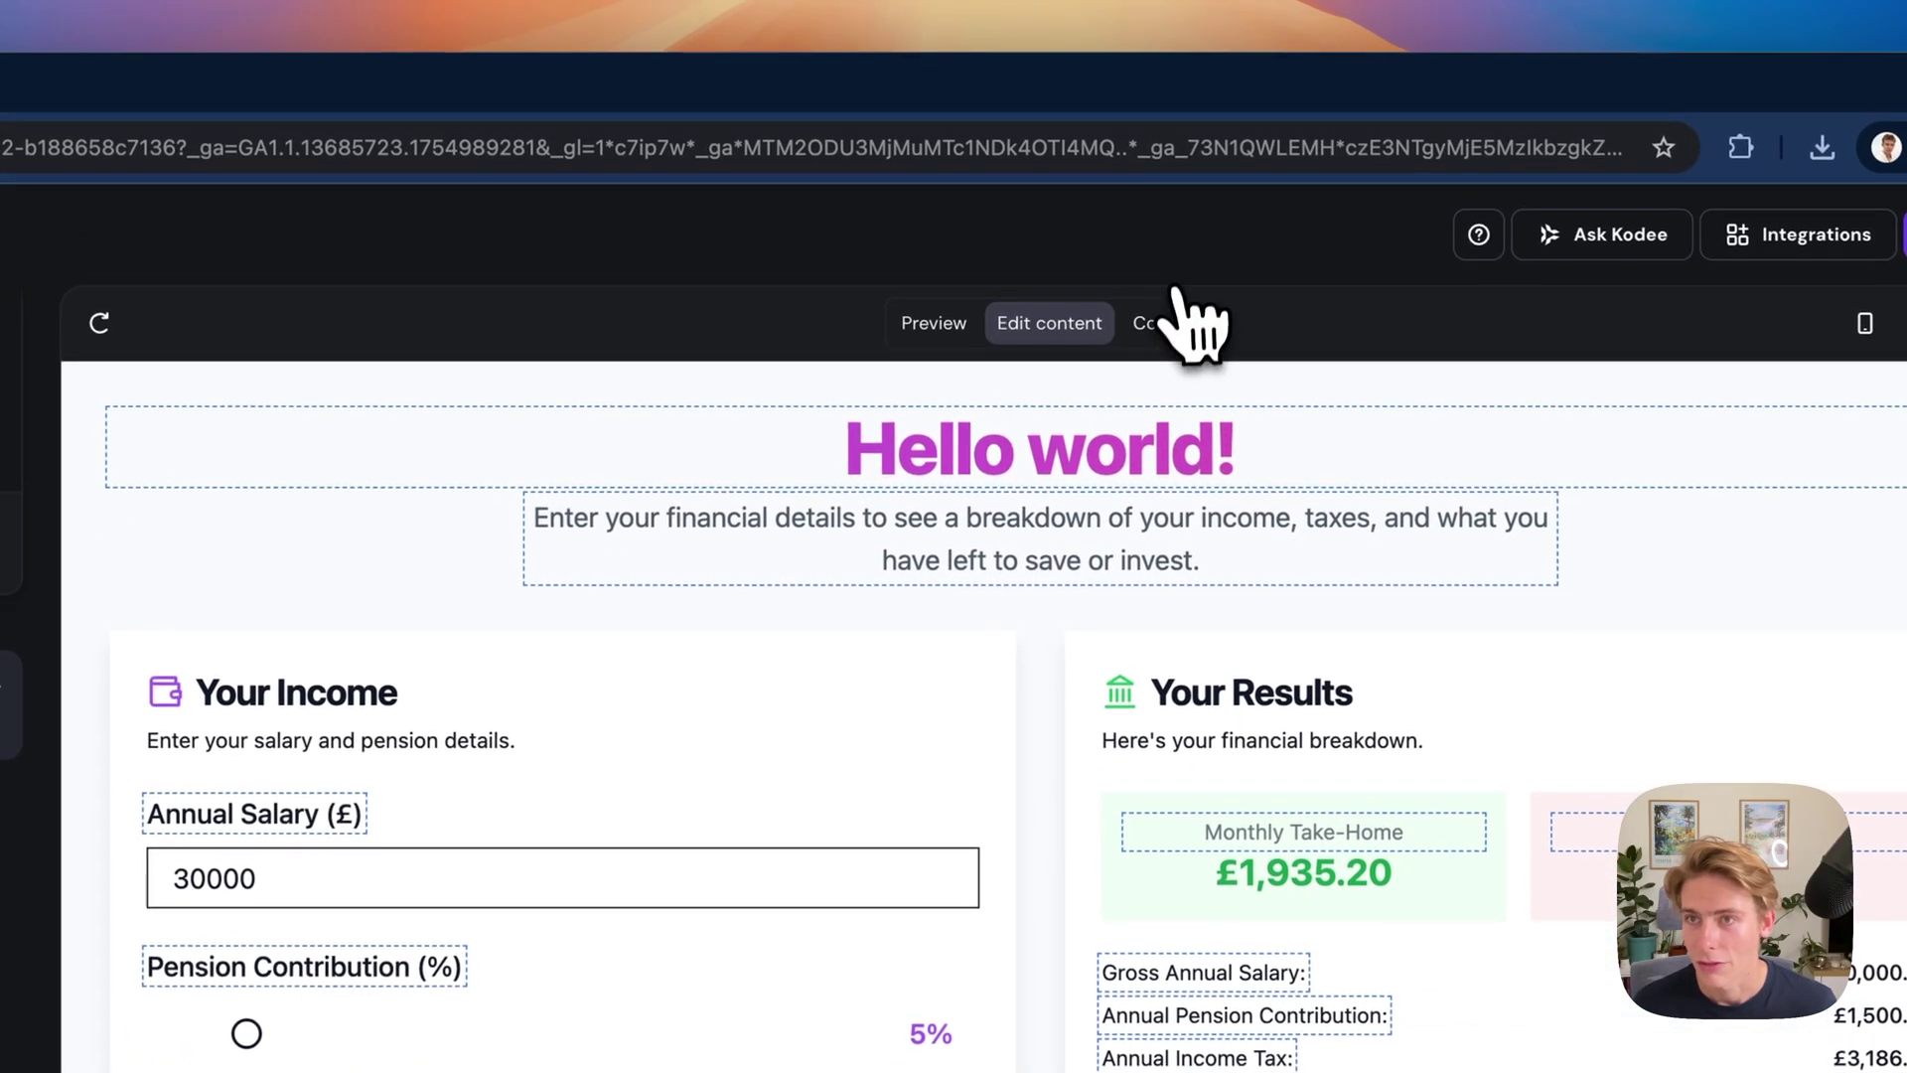
- Inspect the card component's generated code, then return to the preview
click(1182, 324)
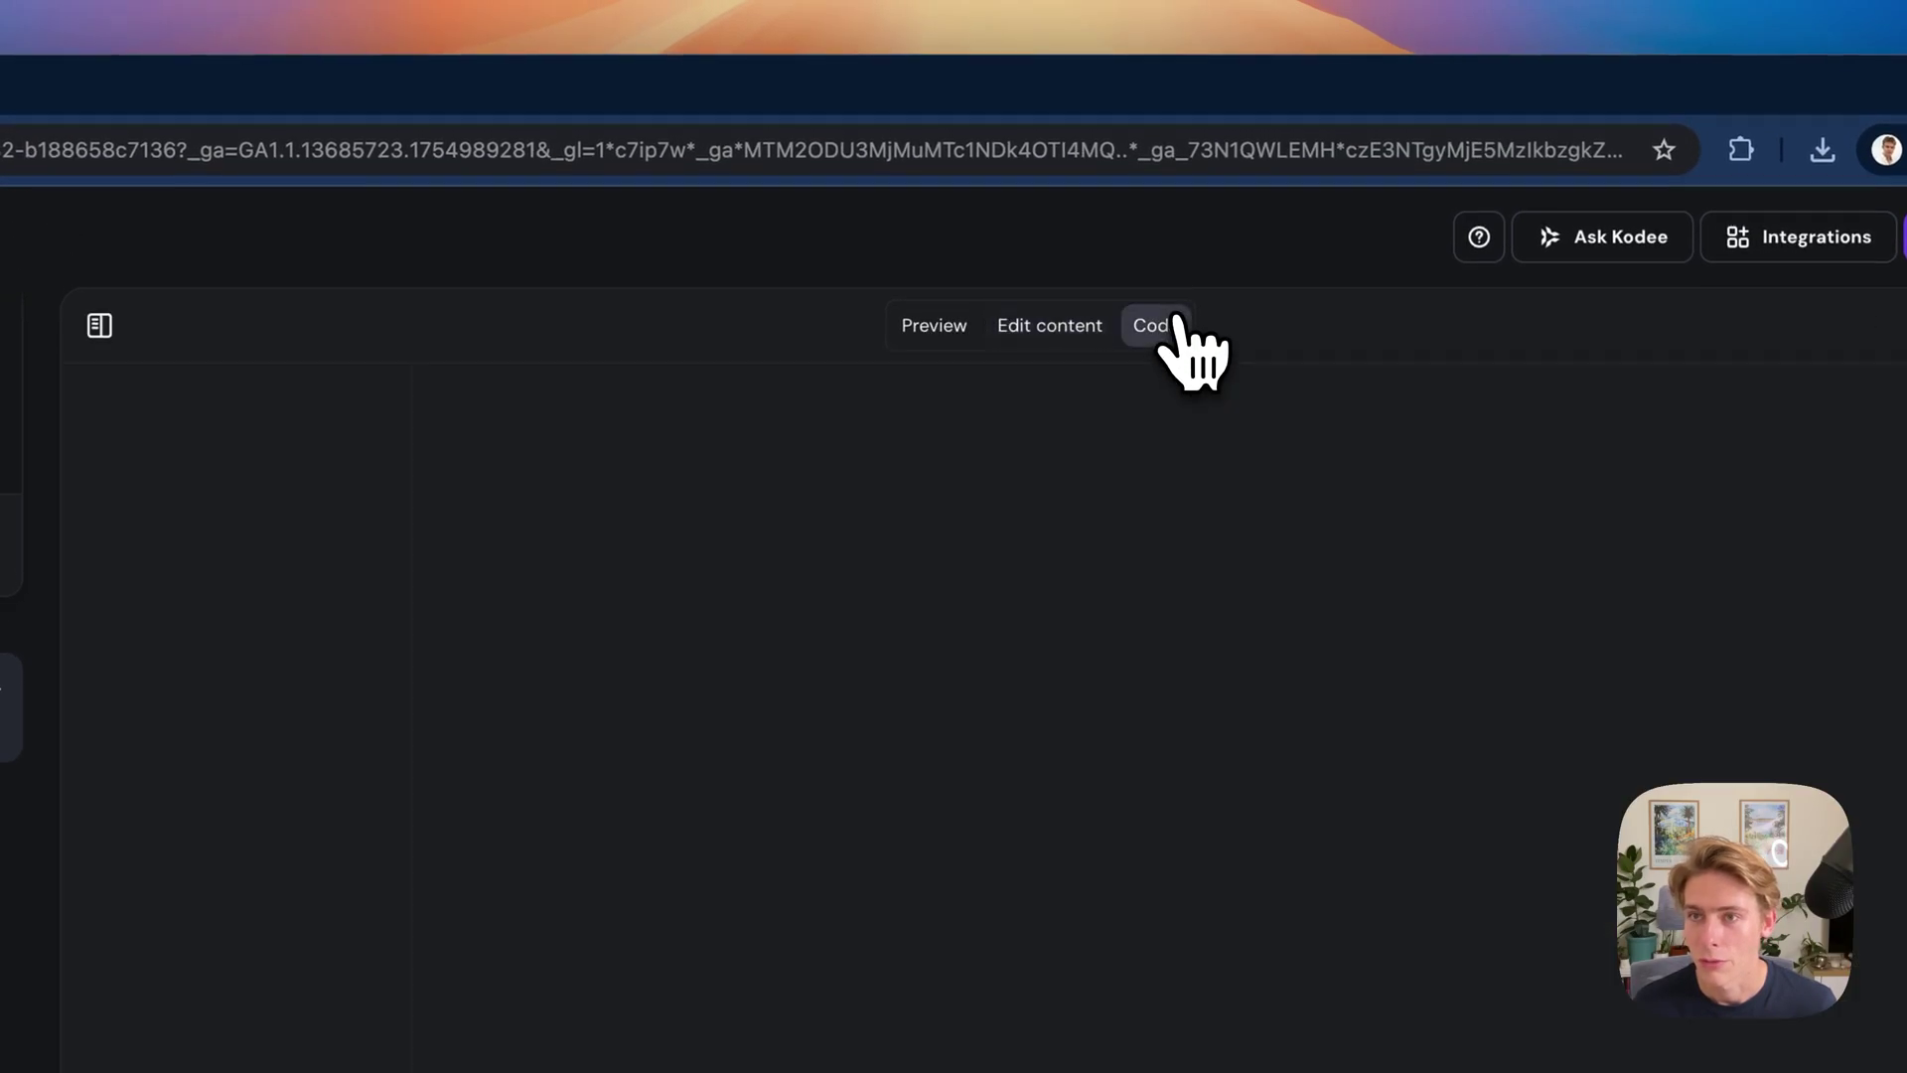
click(681, 689)
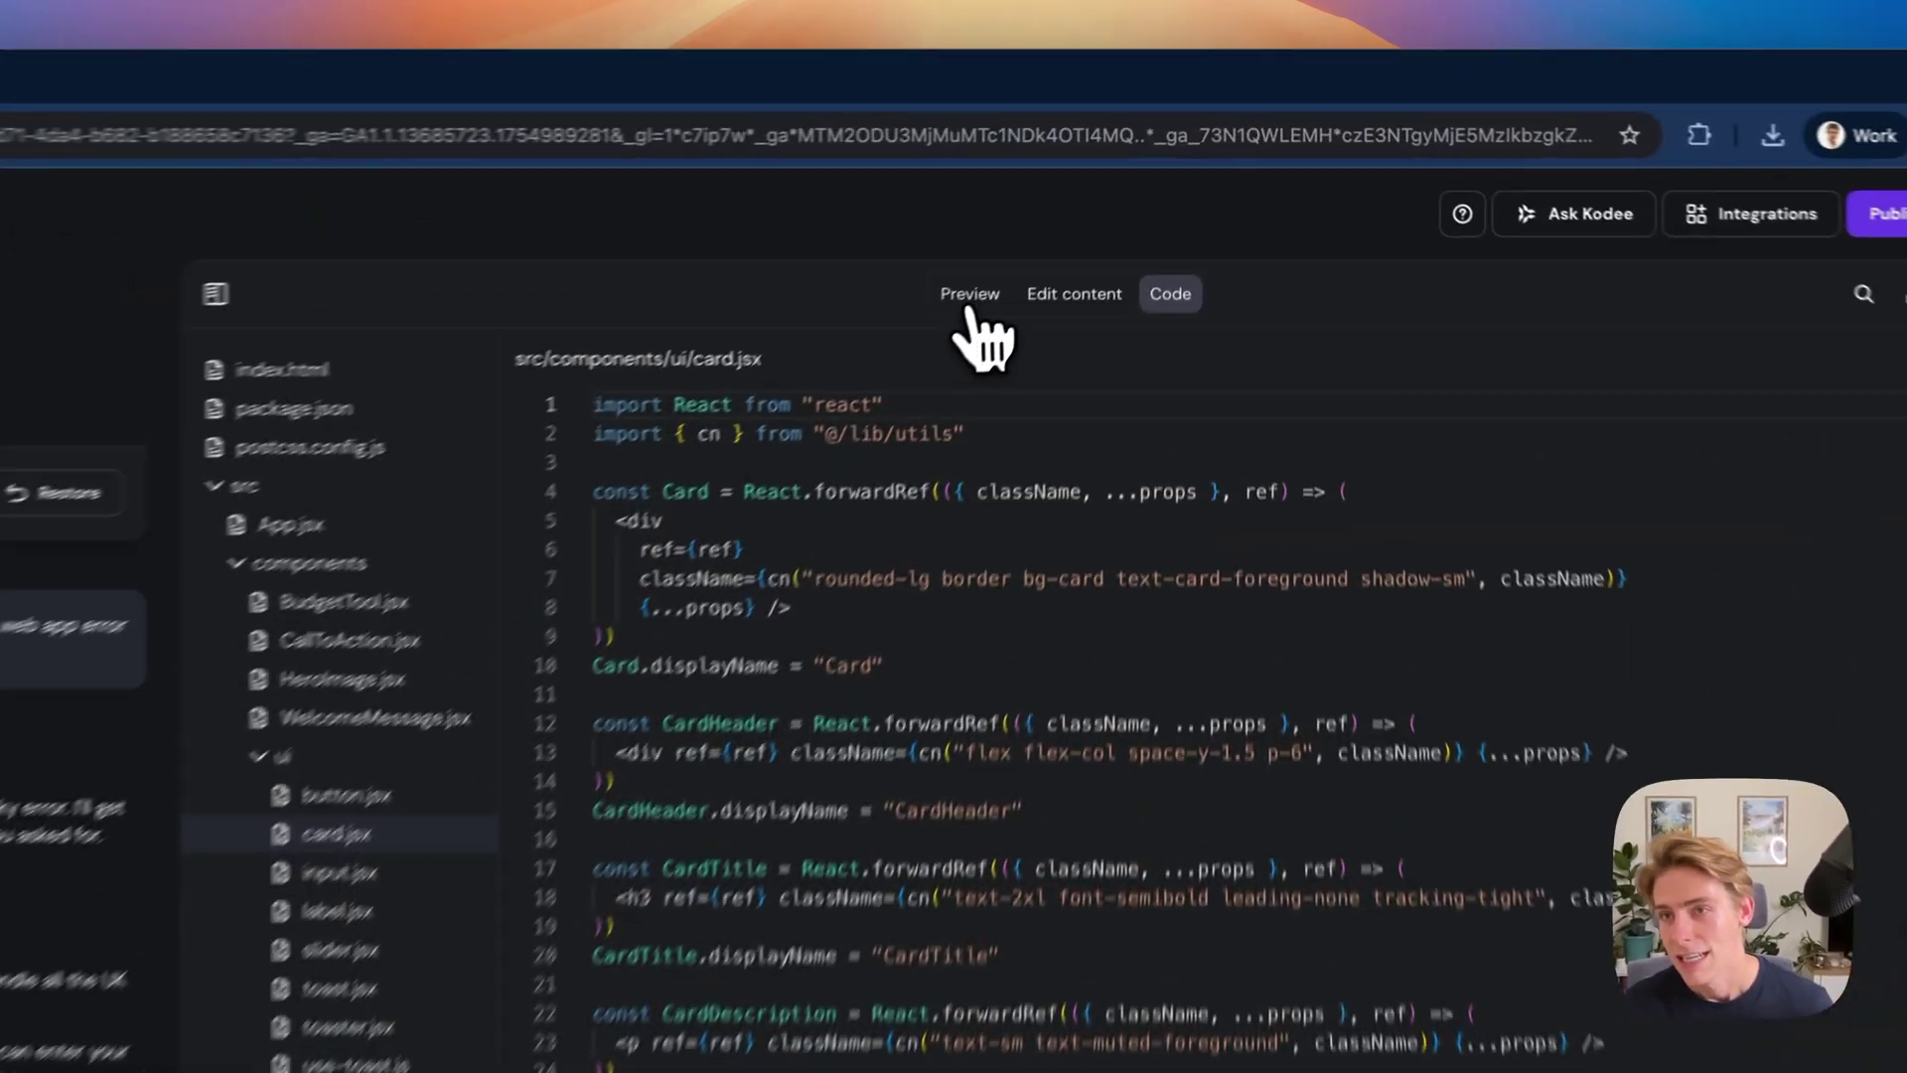
click(1098, 190)
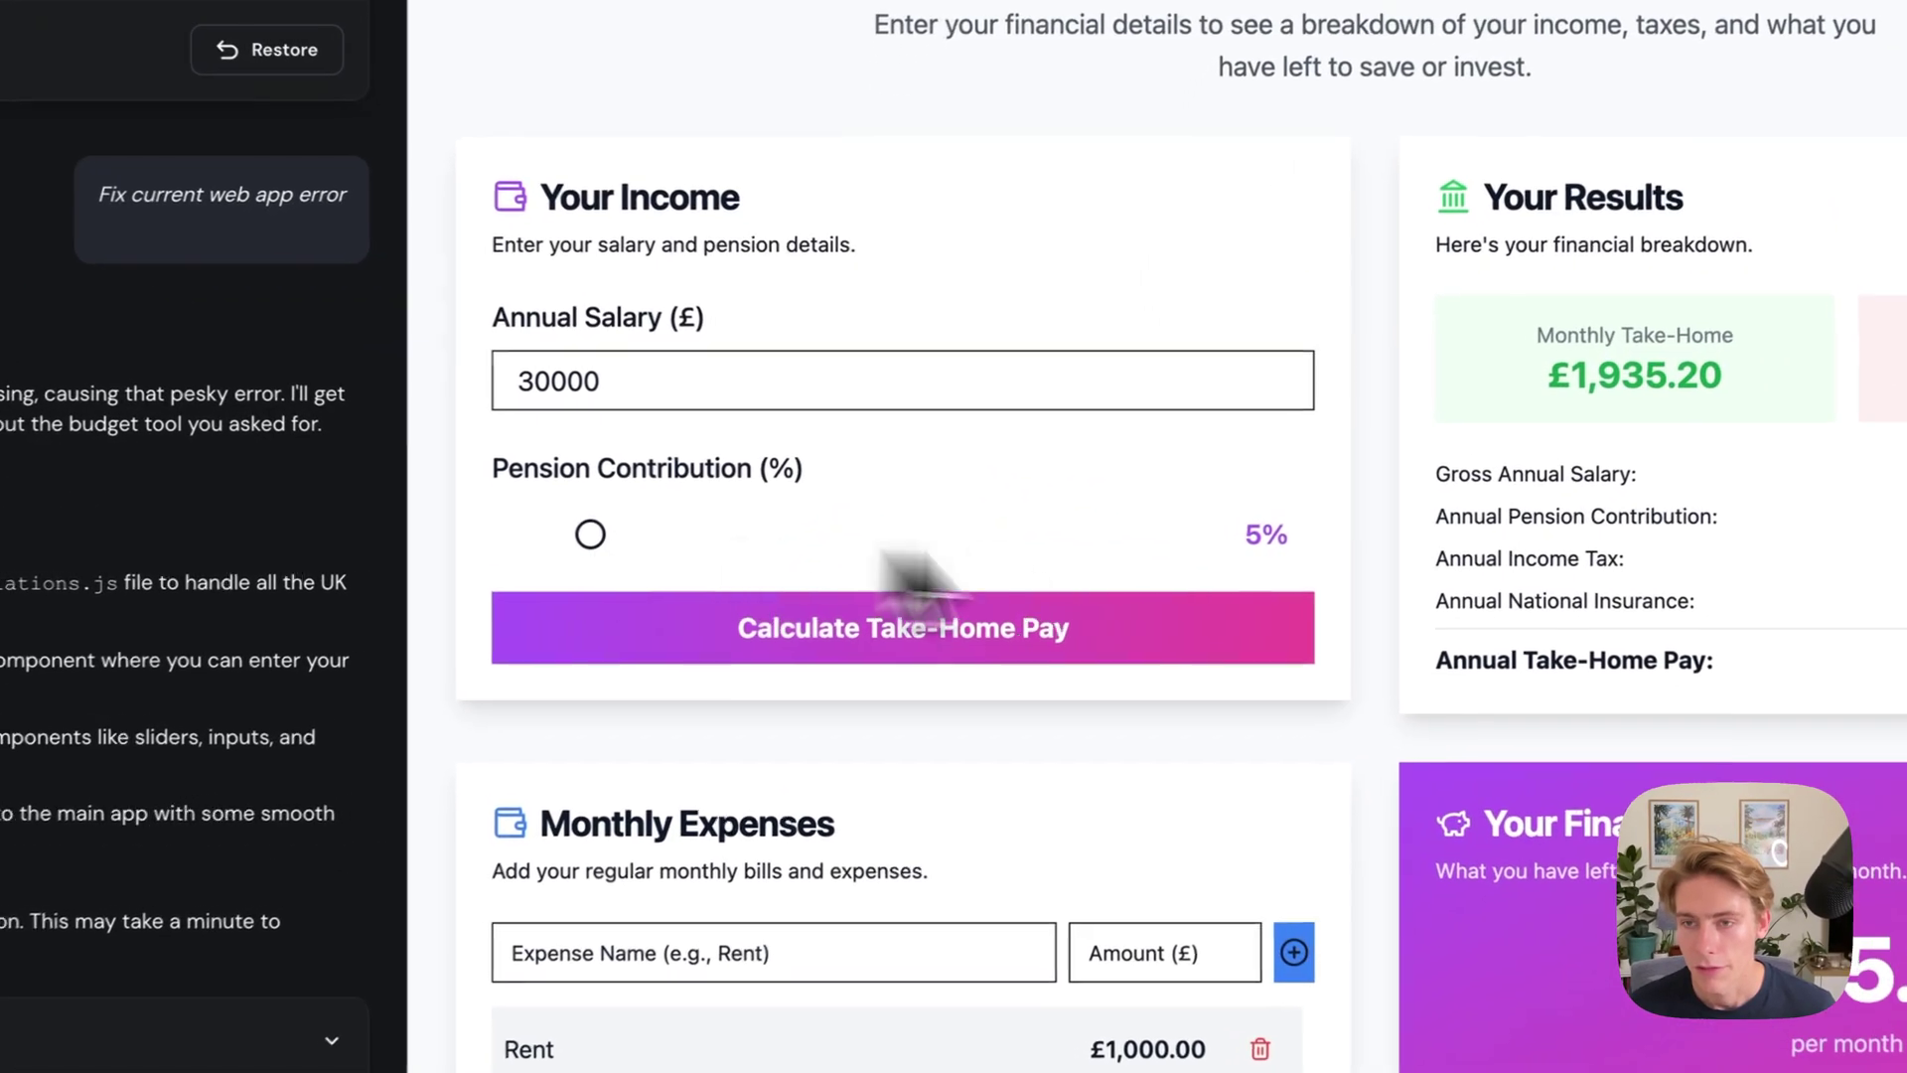
- Highlight the Pension Contribution setting and ask the AI to fix its slider
drag(552, 491, 1233, 503)
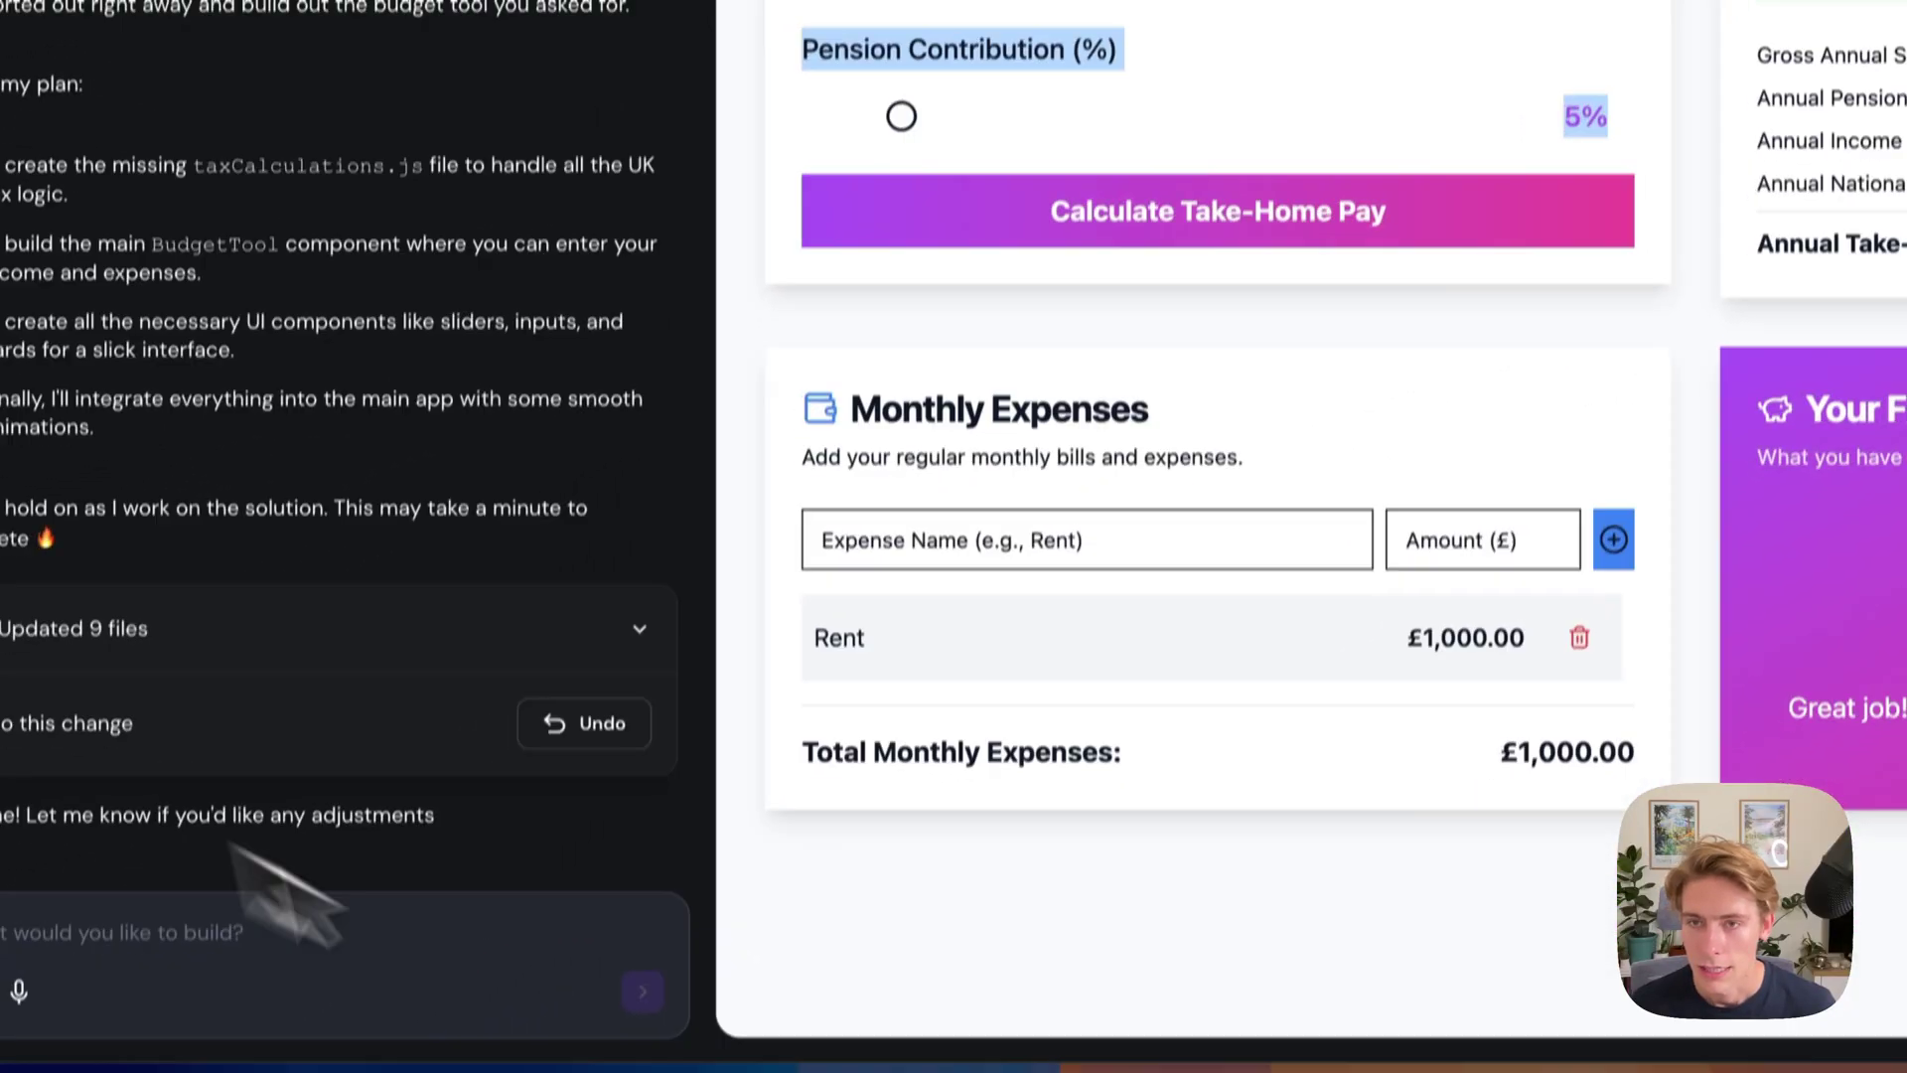
click(904, 1061)
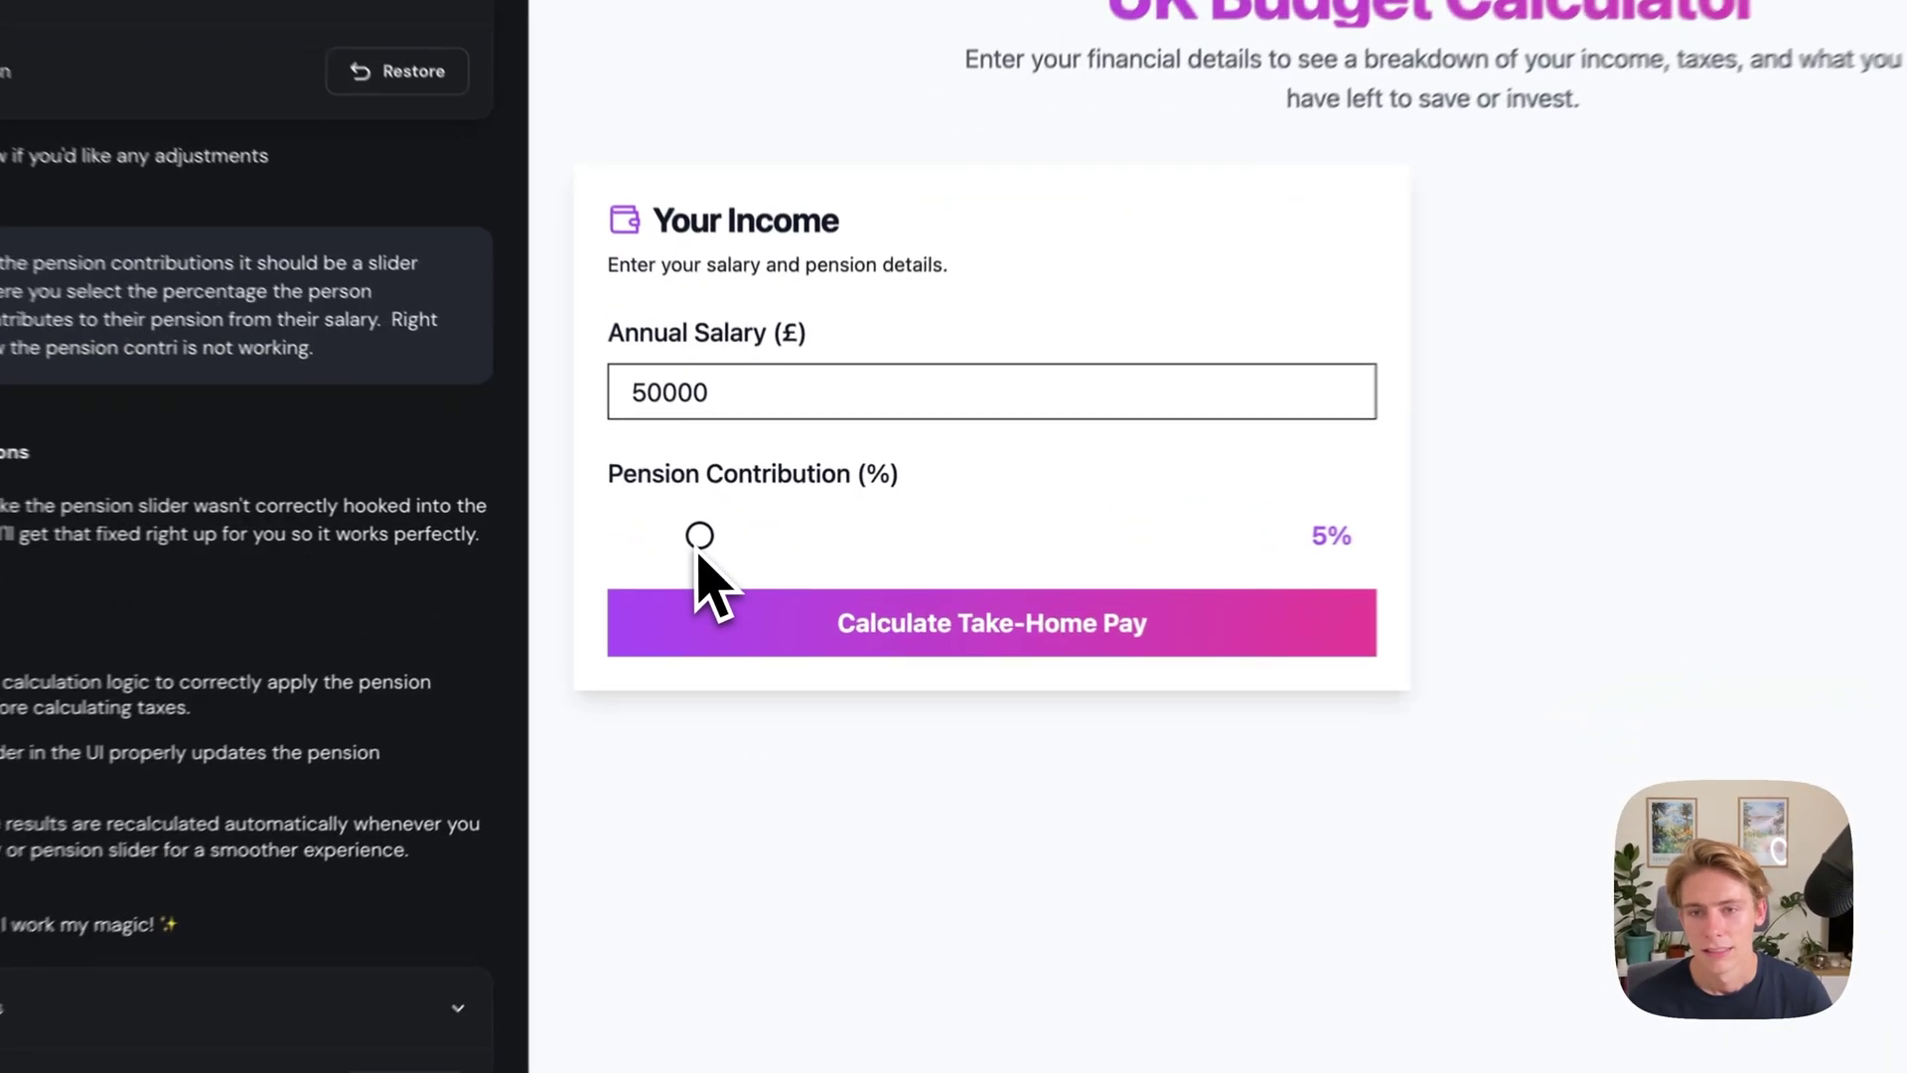
- Adjust the pension contribution slider and recalculate take-home pay to confirm it changes
click(756, 546)
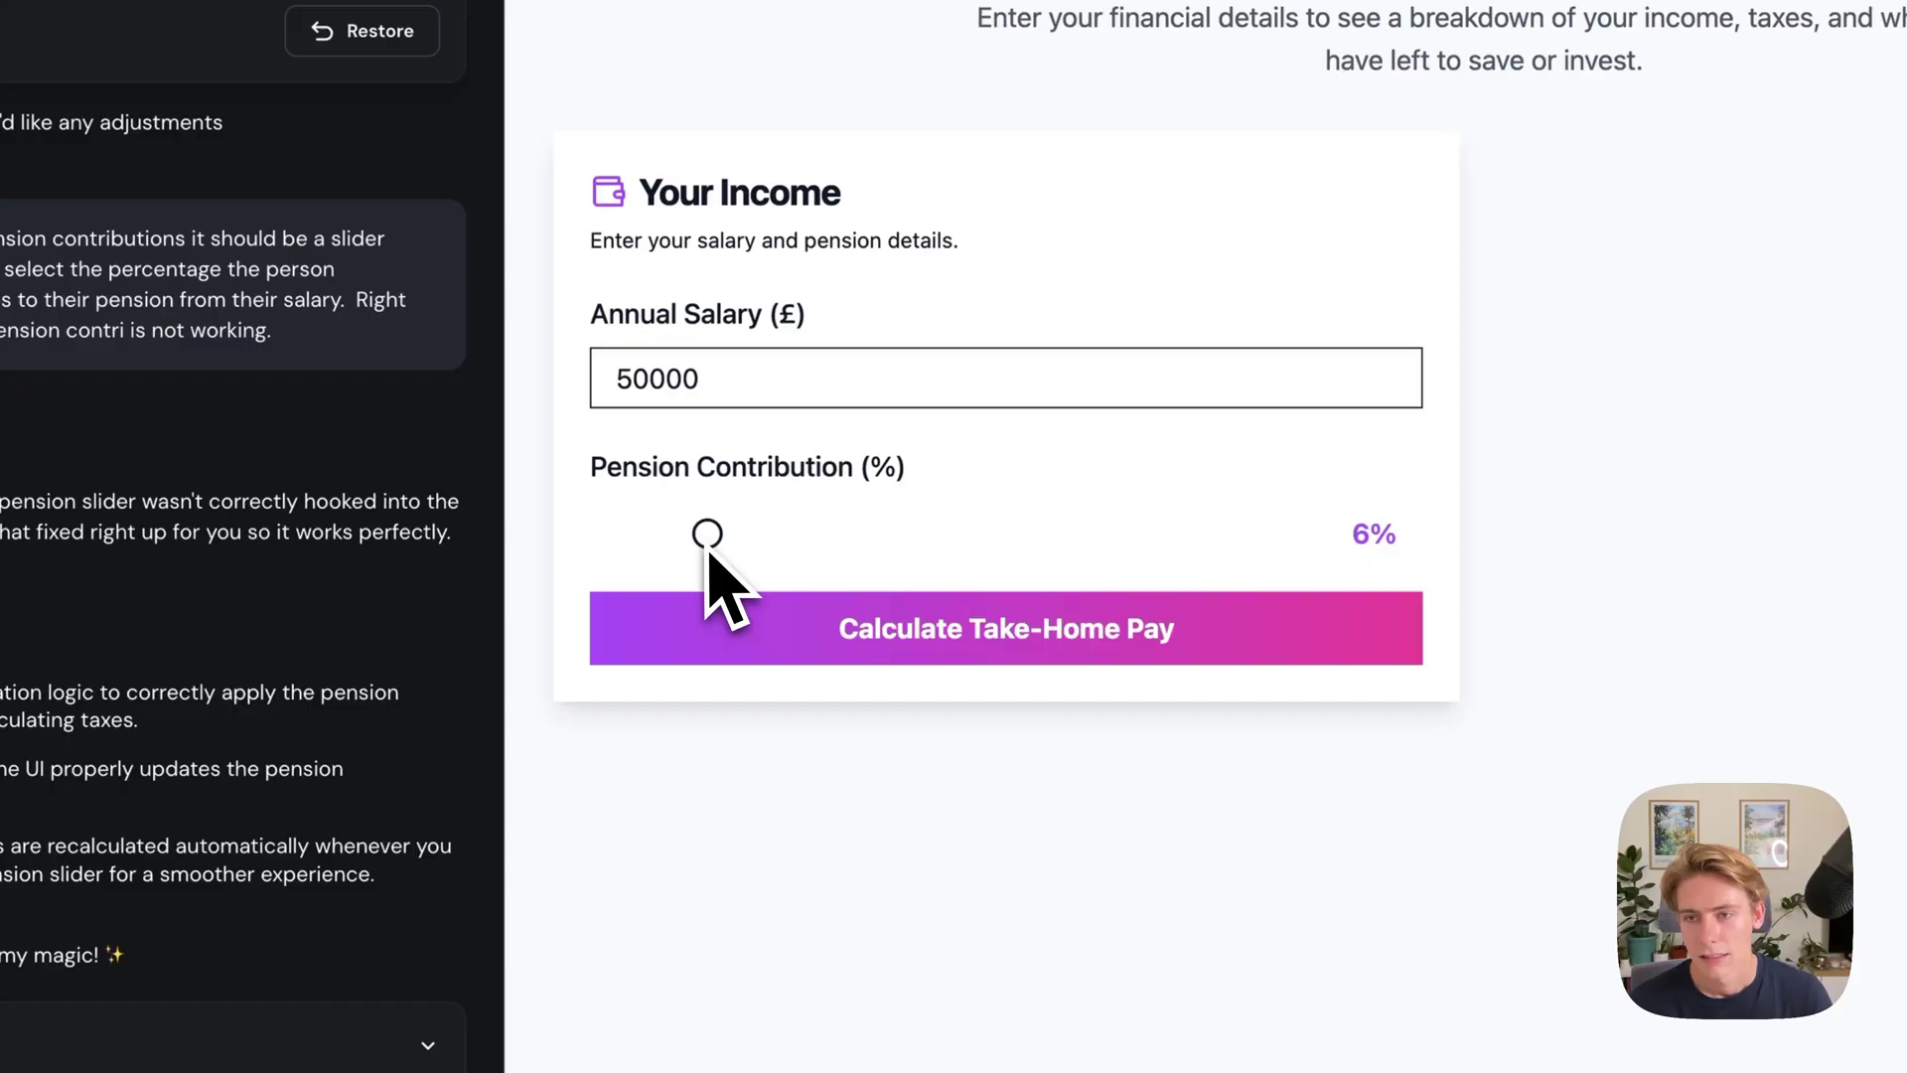
drag(736, 545, 646, 539)
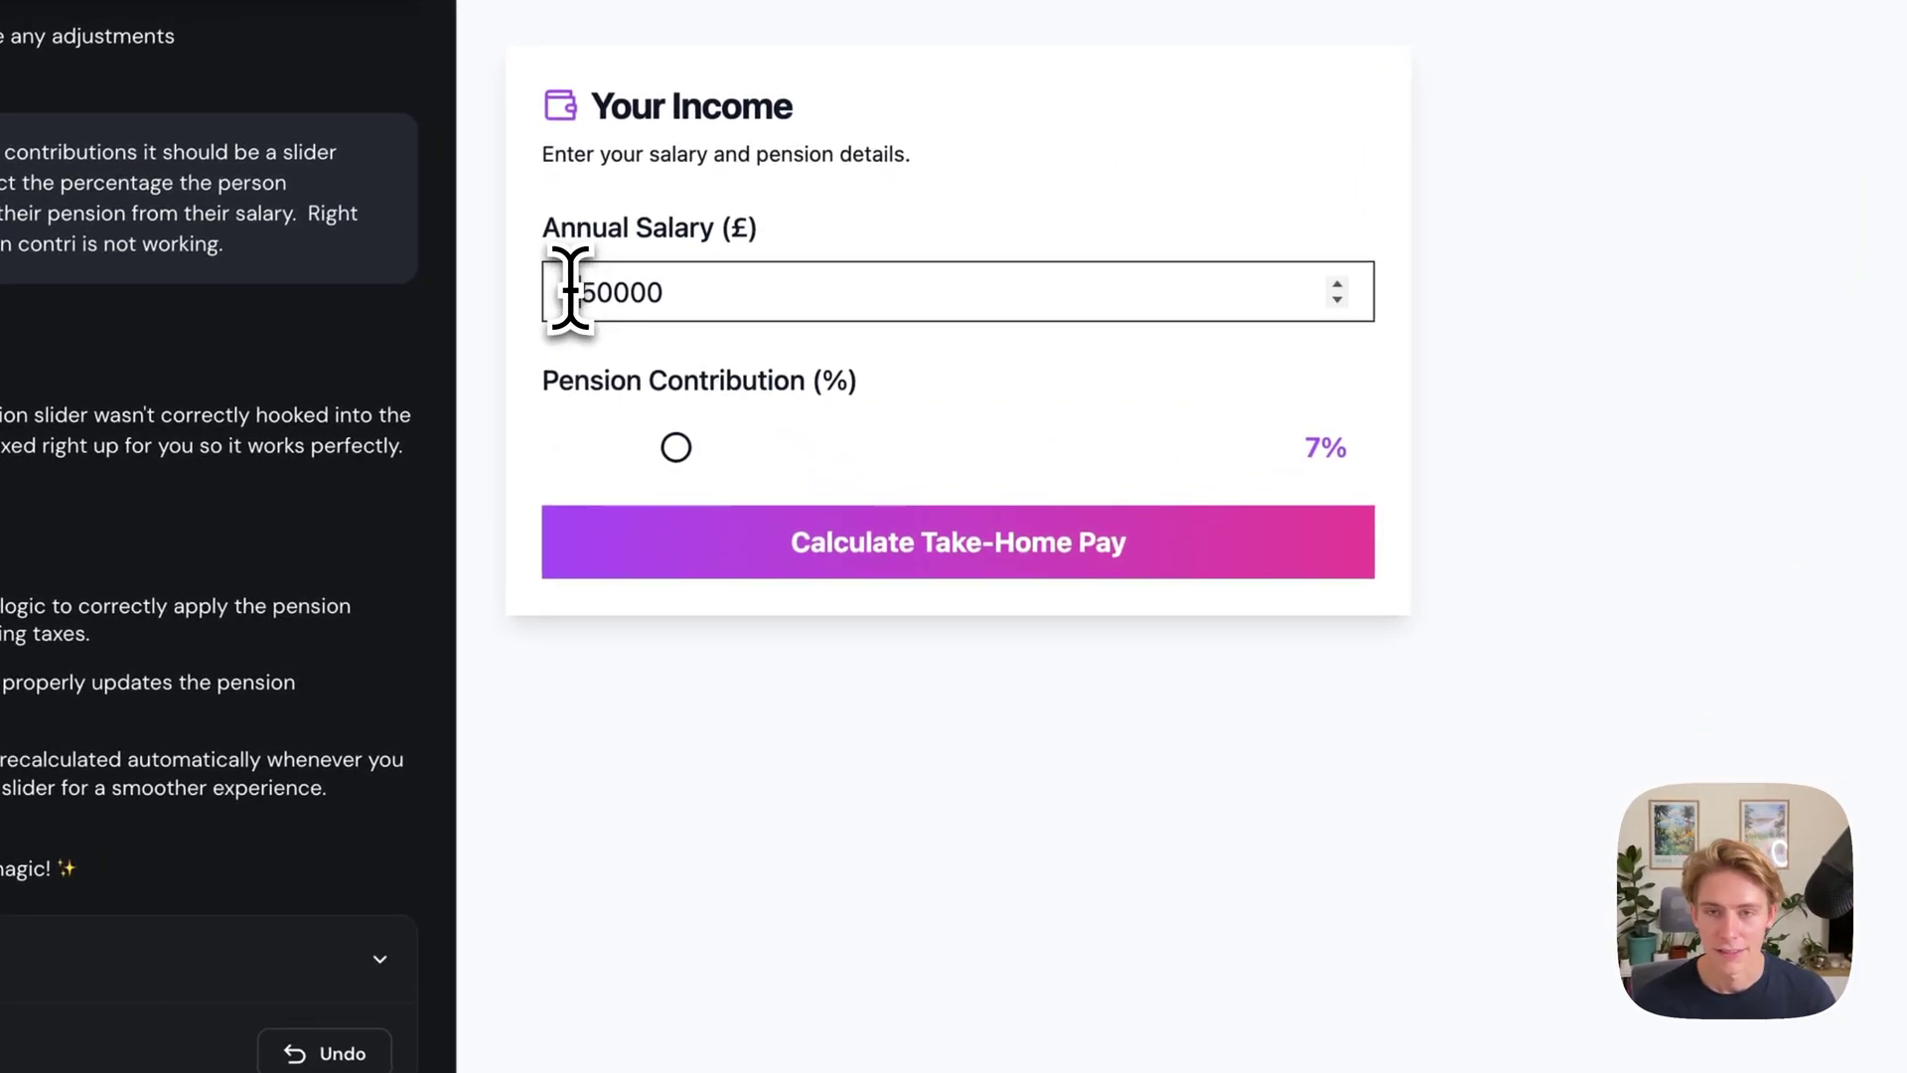
click(865, 552)
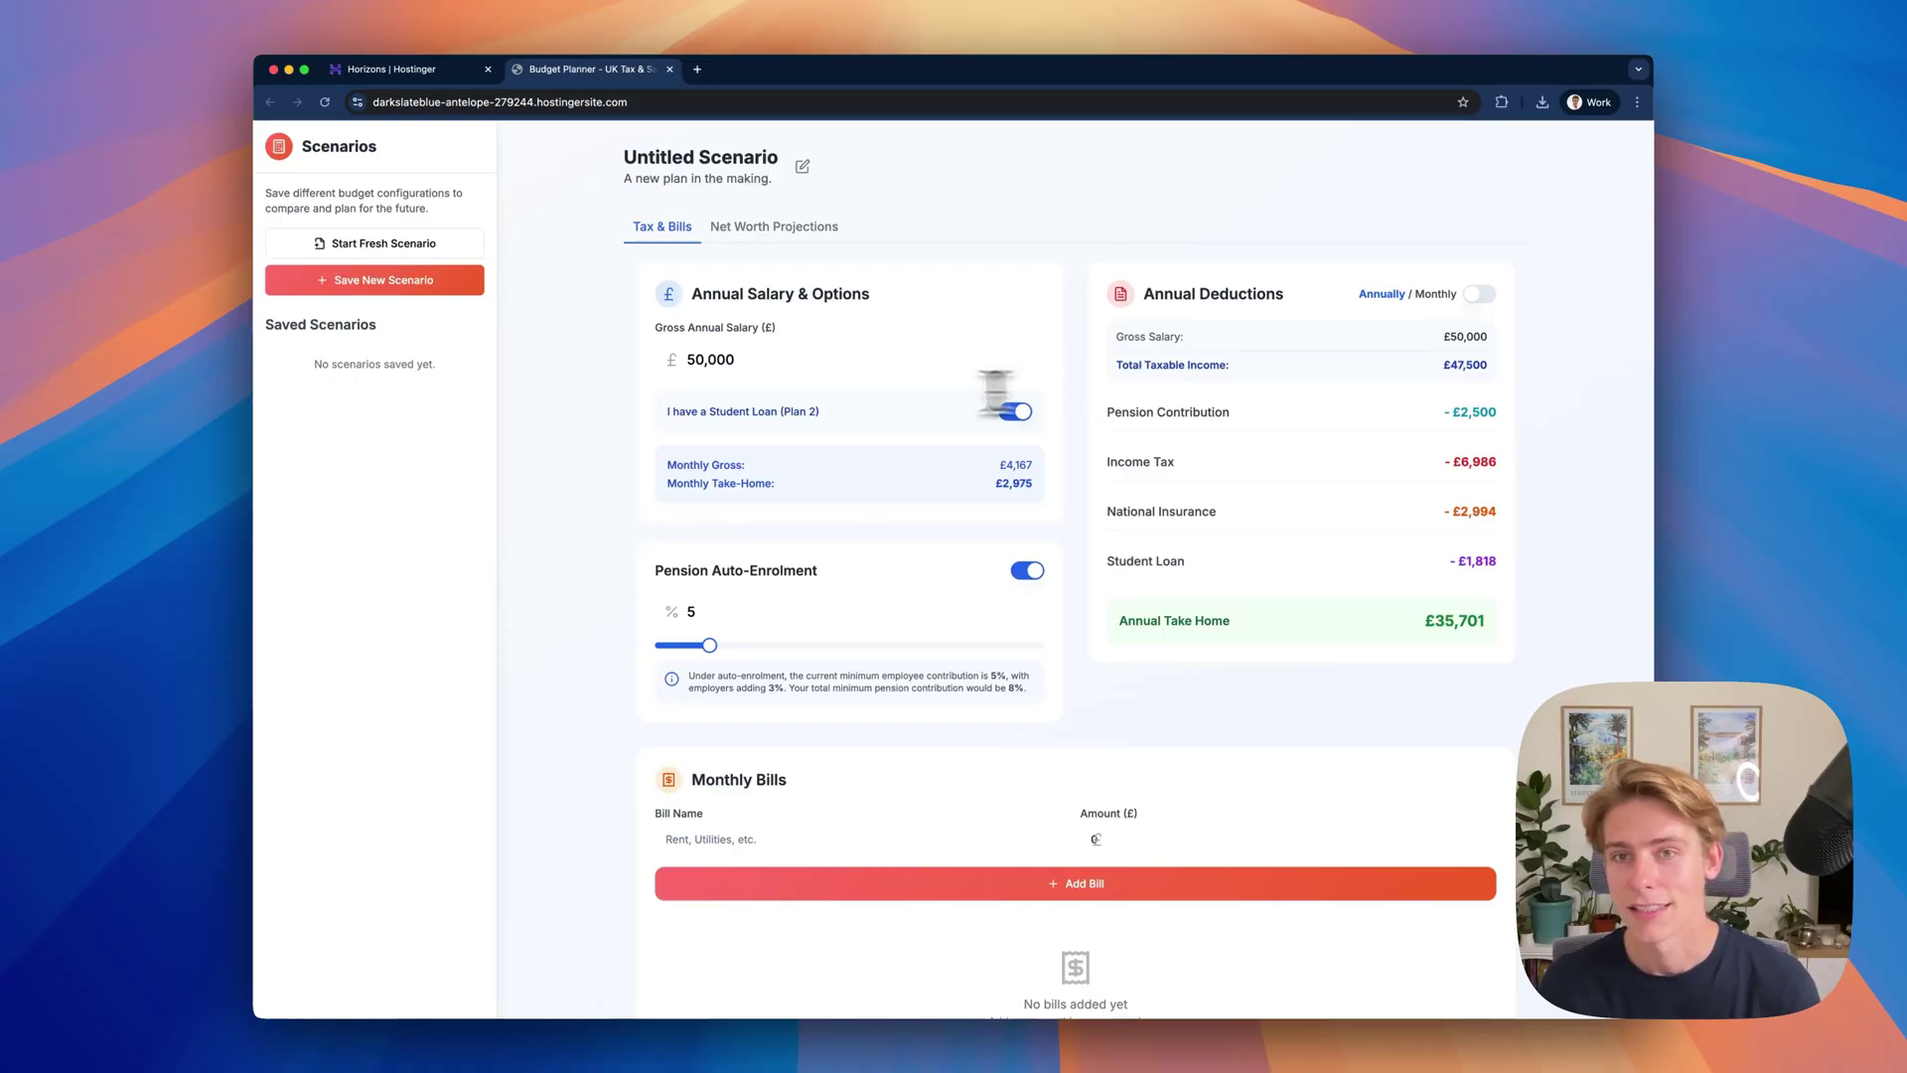
- Dismiss the save-scenario form and begin a new budget scenario from scratch
click(834, 361)
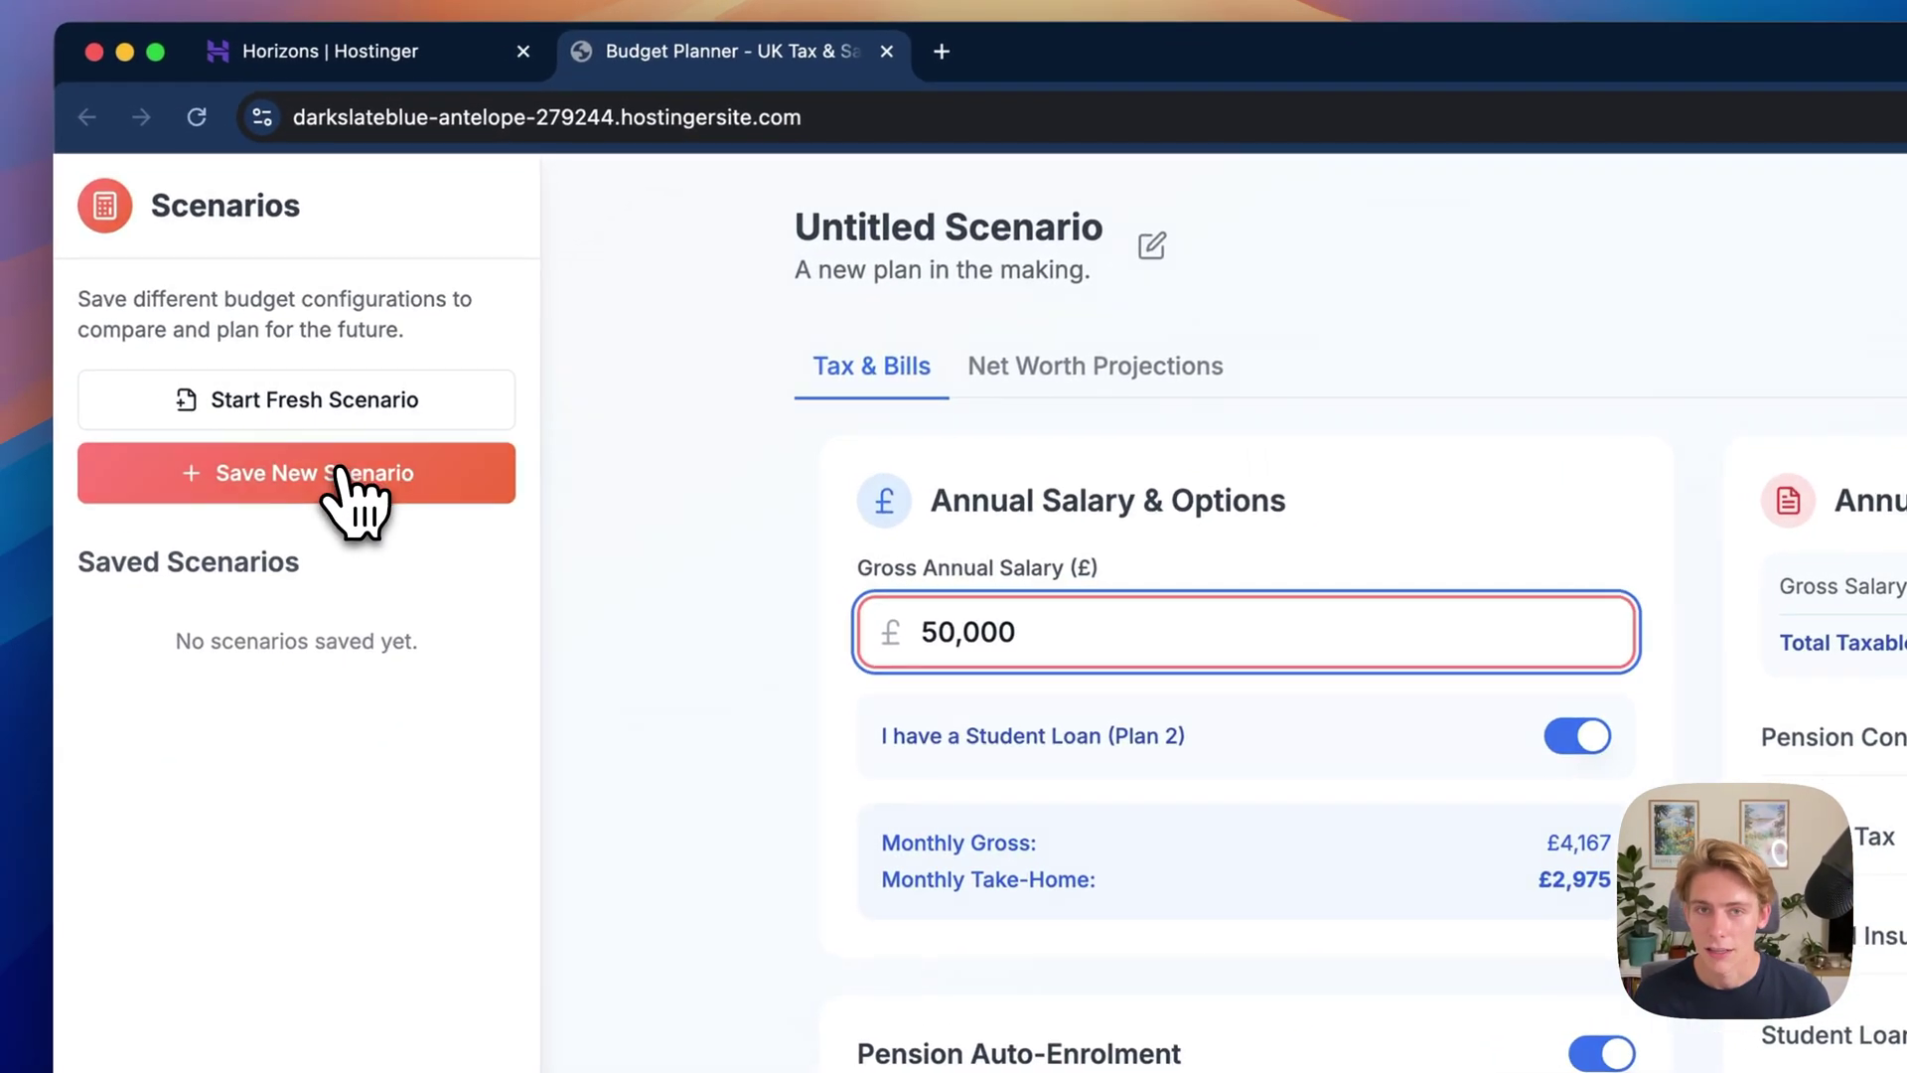
click(276, 477)
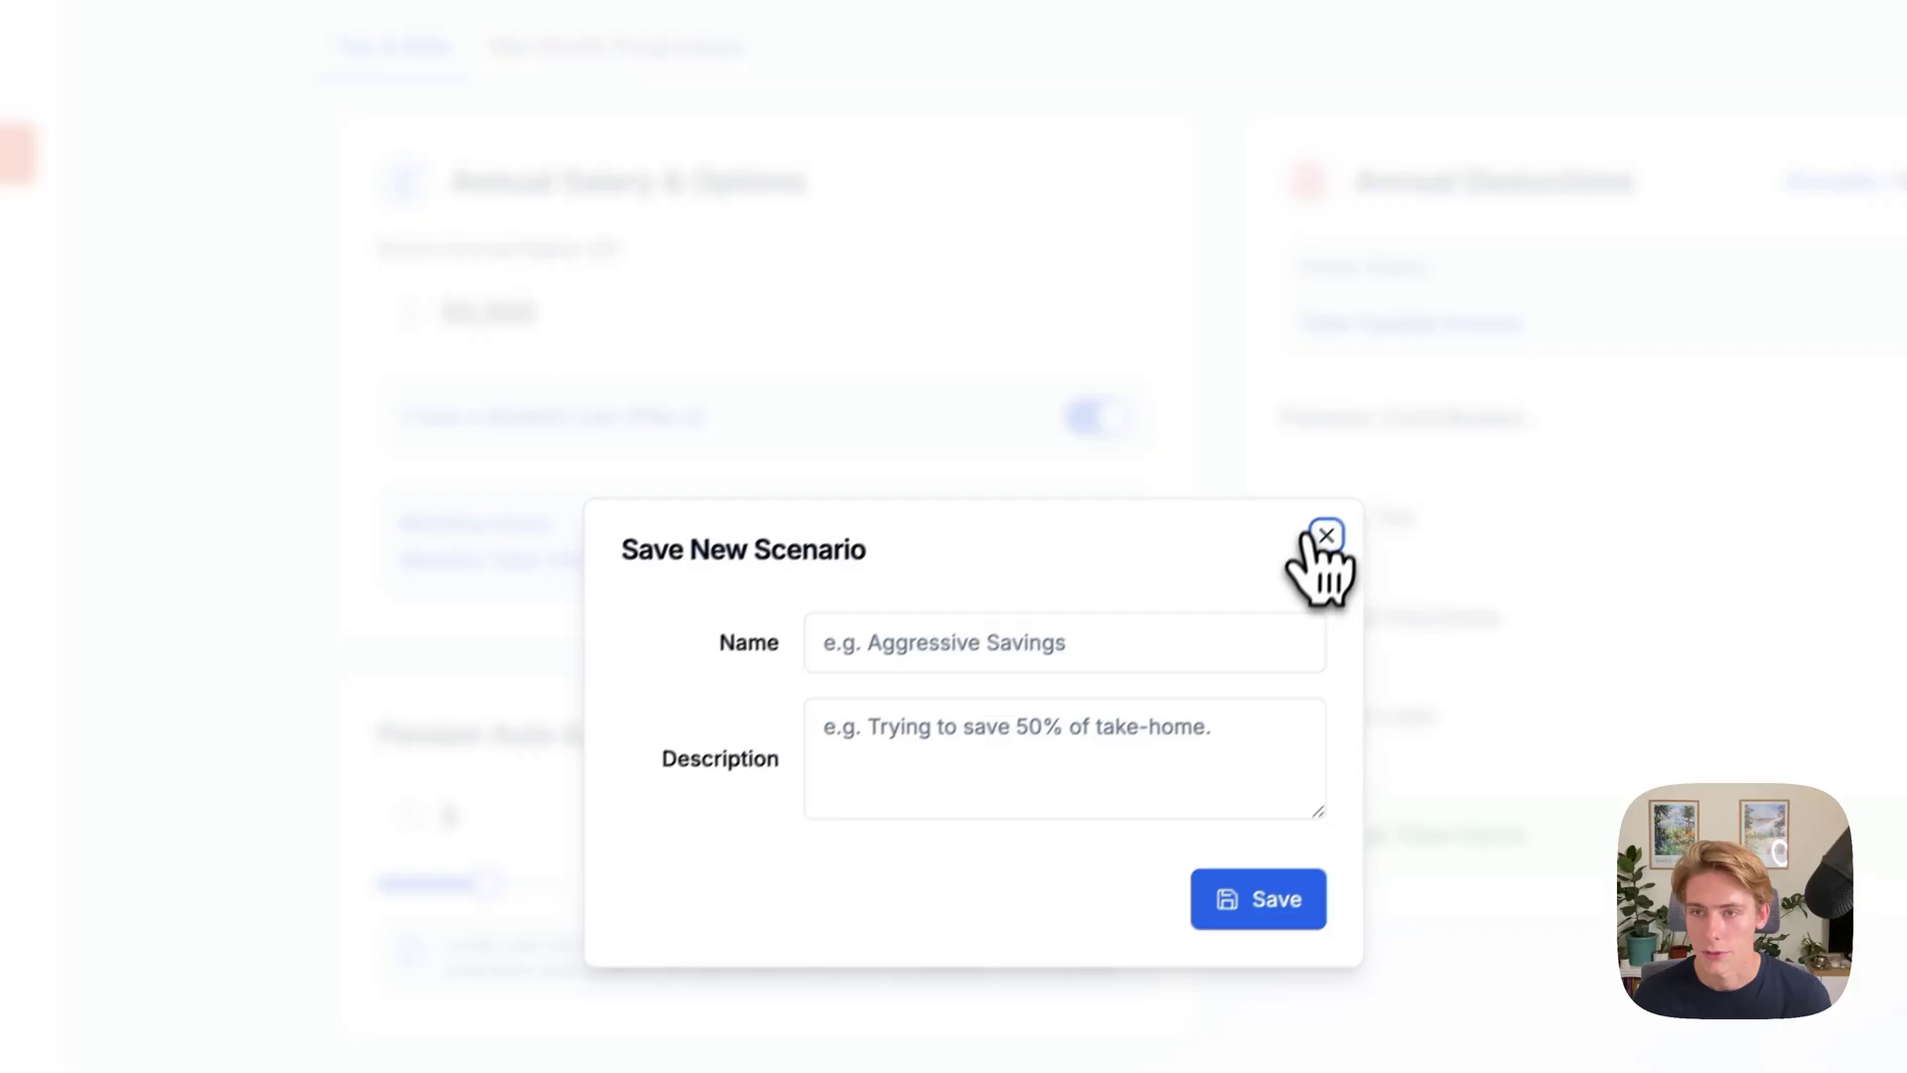
click(1801, 860)
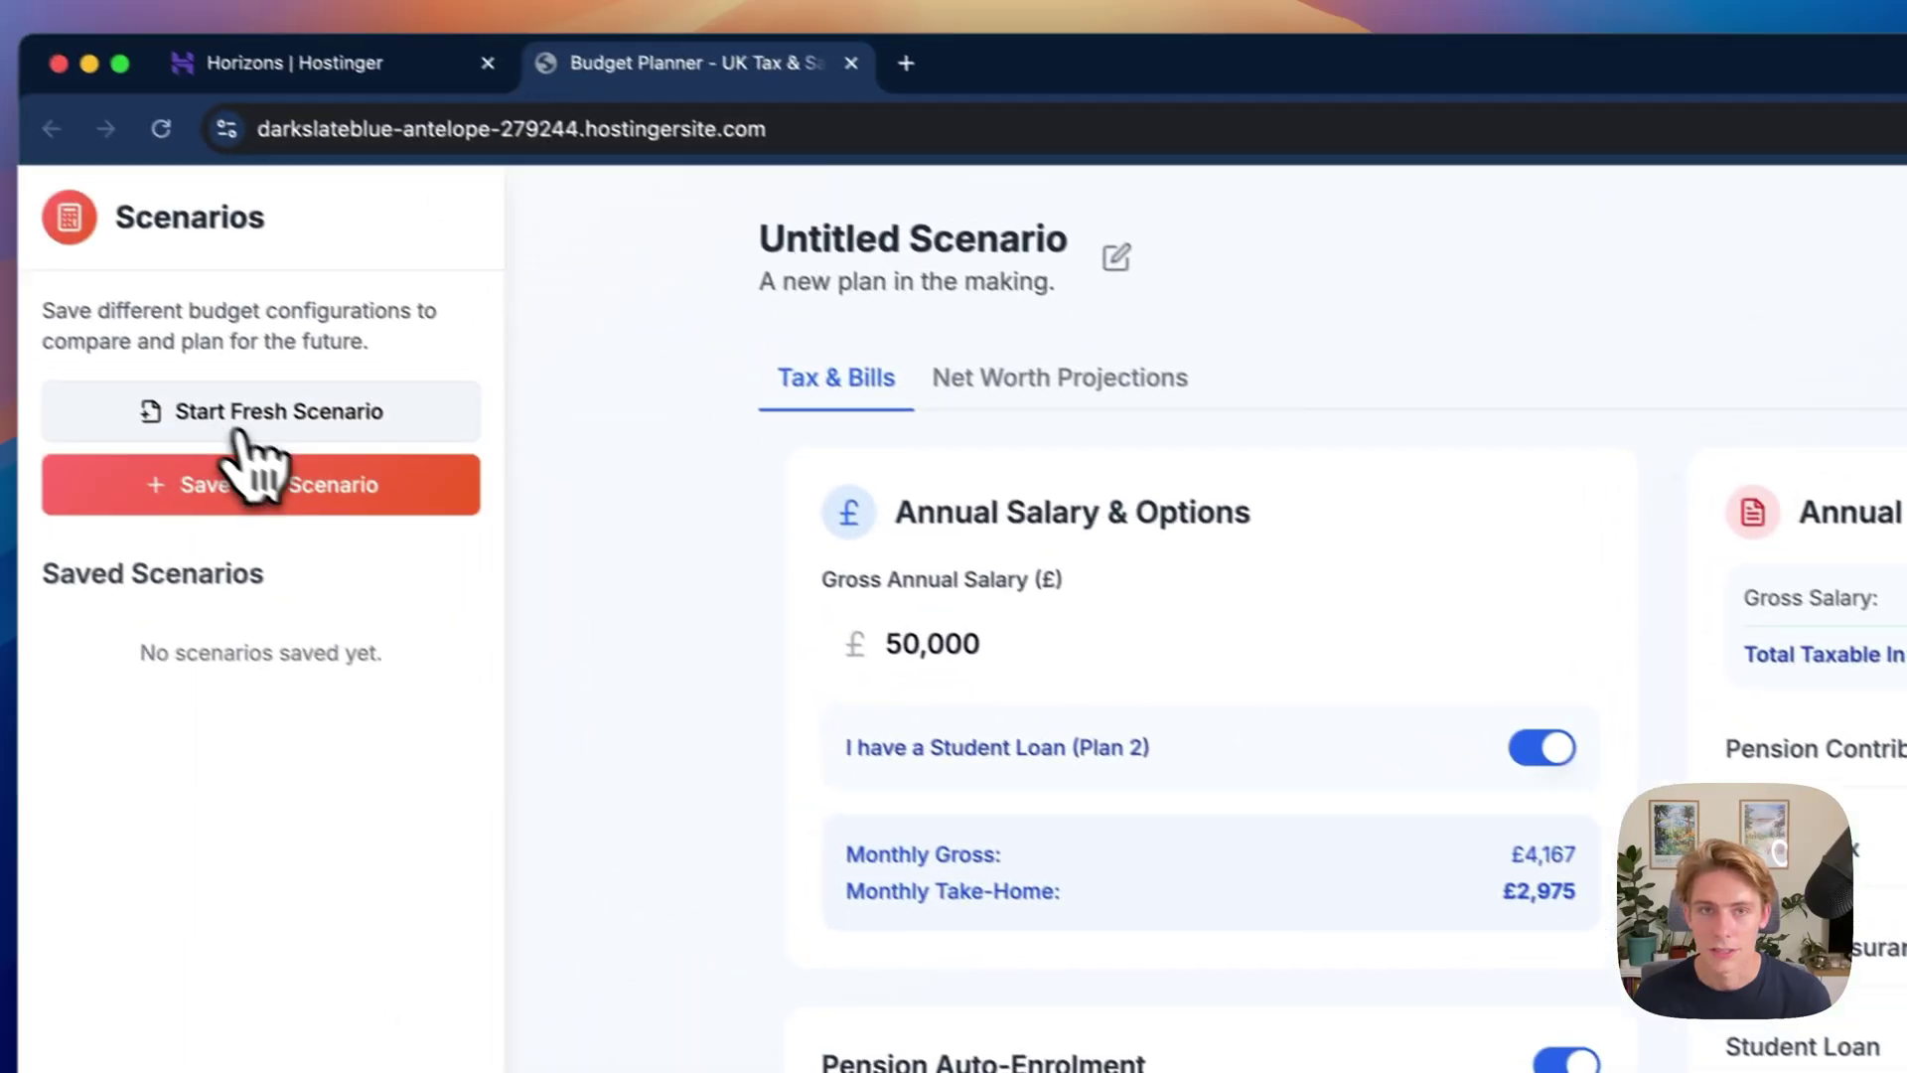
click(238, 430)
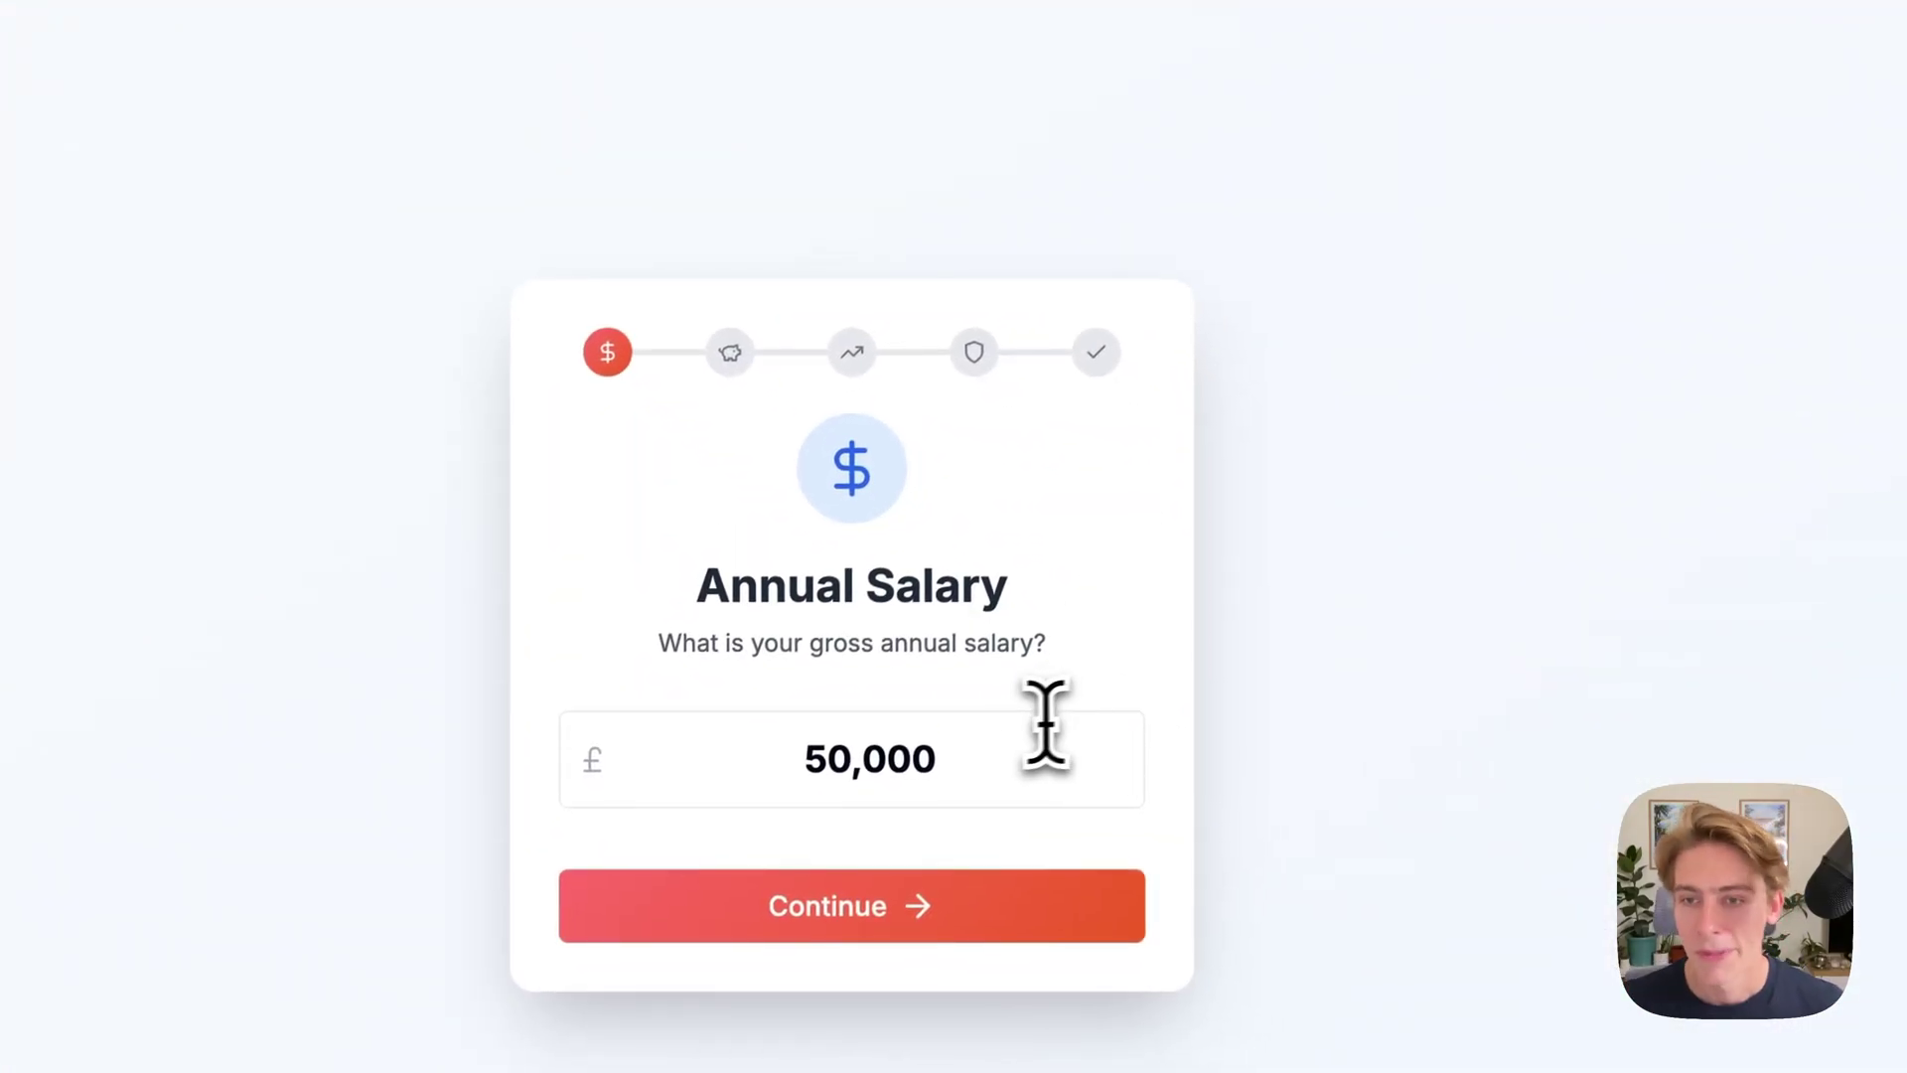
- Enter a gross annual salary of £35,000 and continue
click(916, 735)
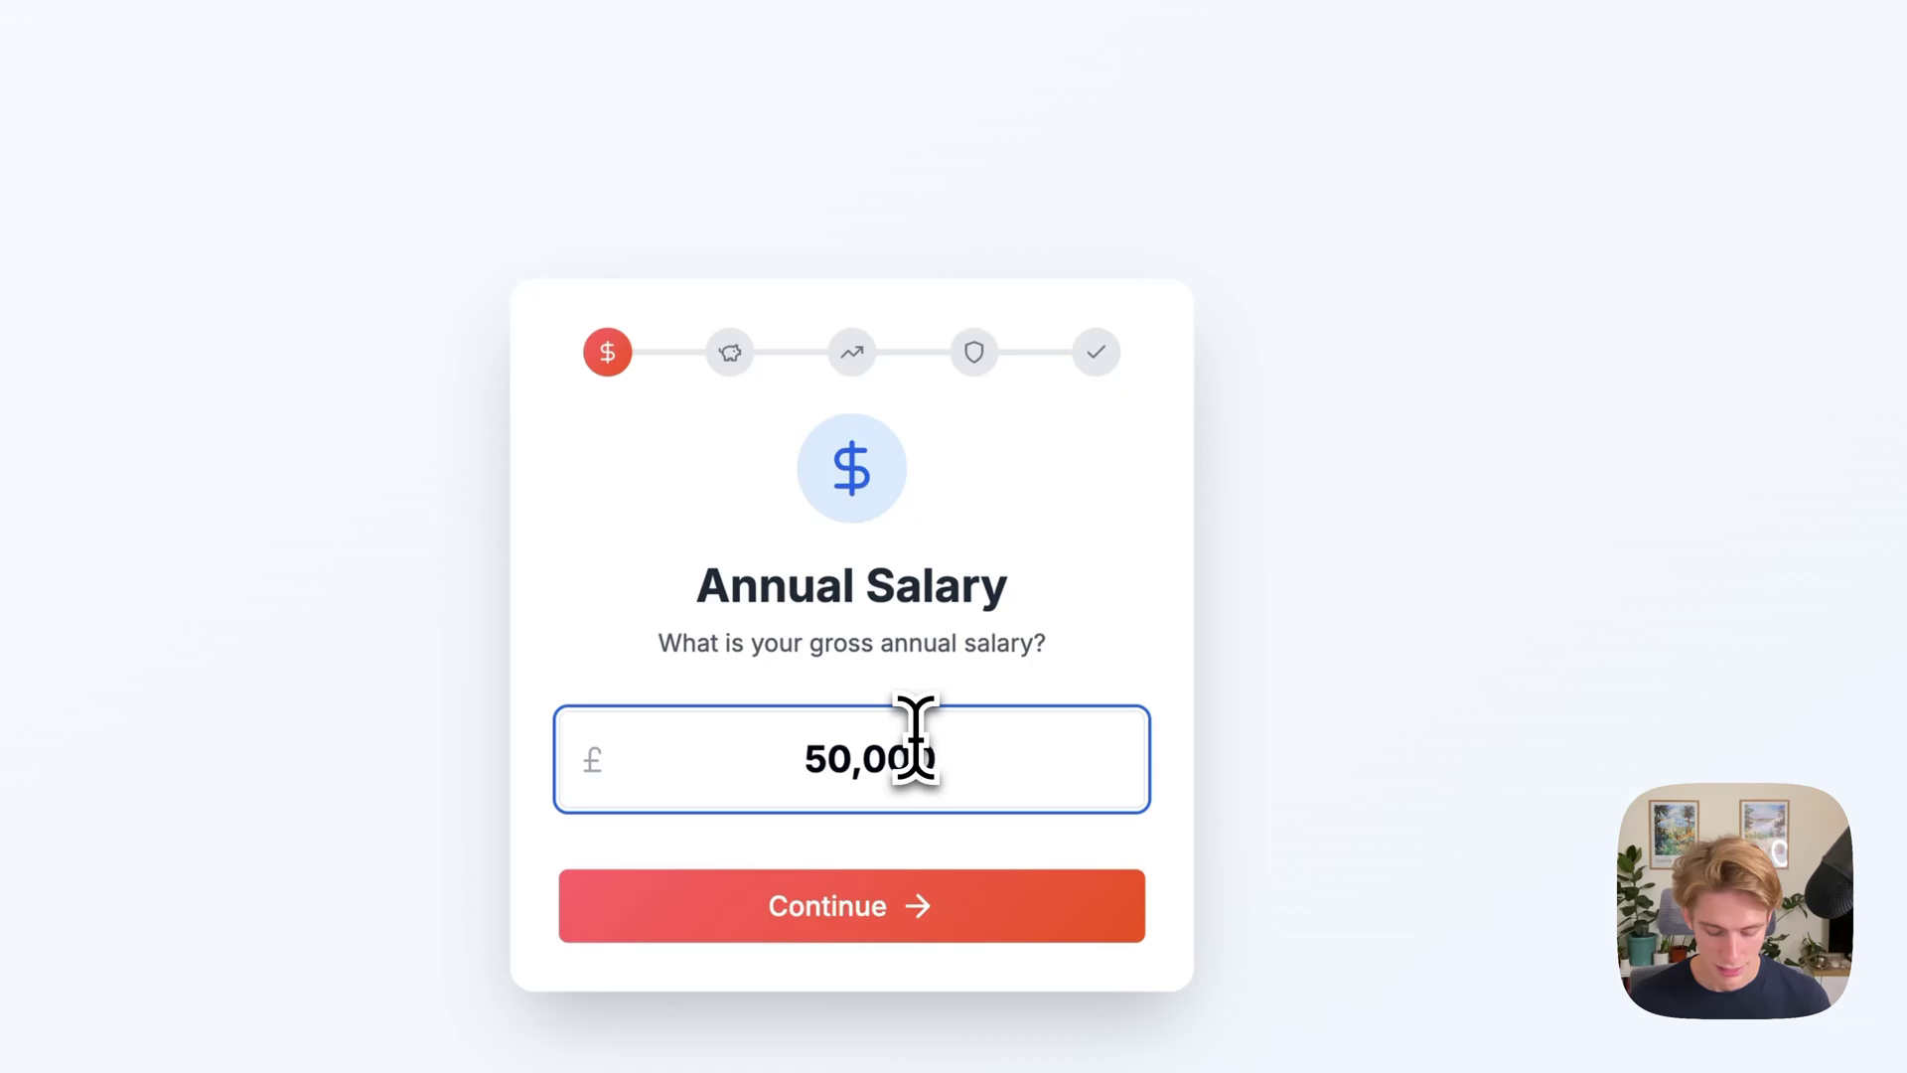
key(super+a)
text(34)
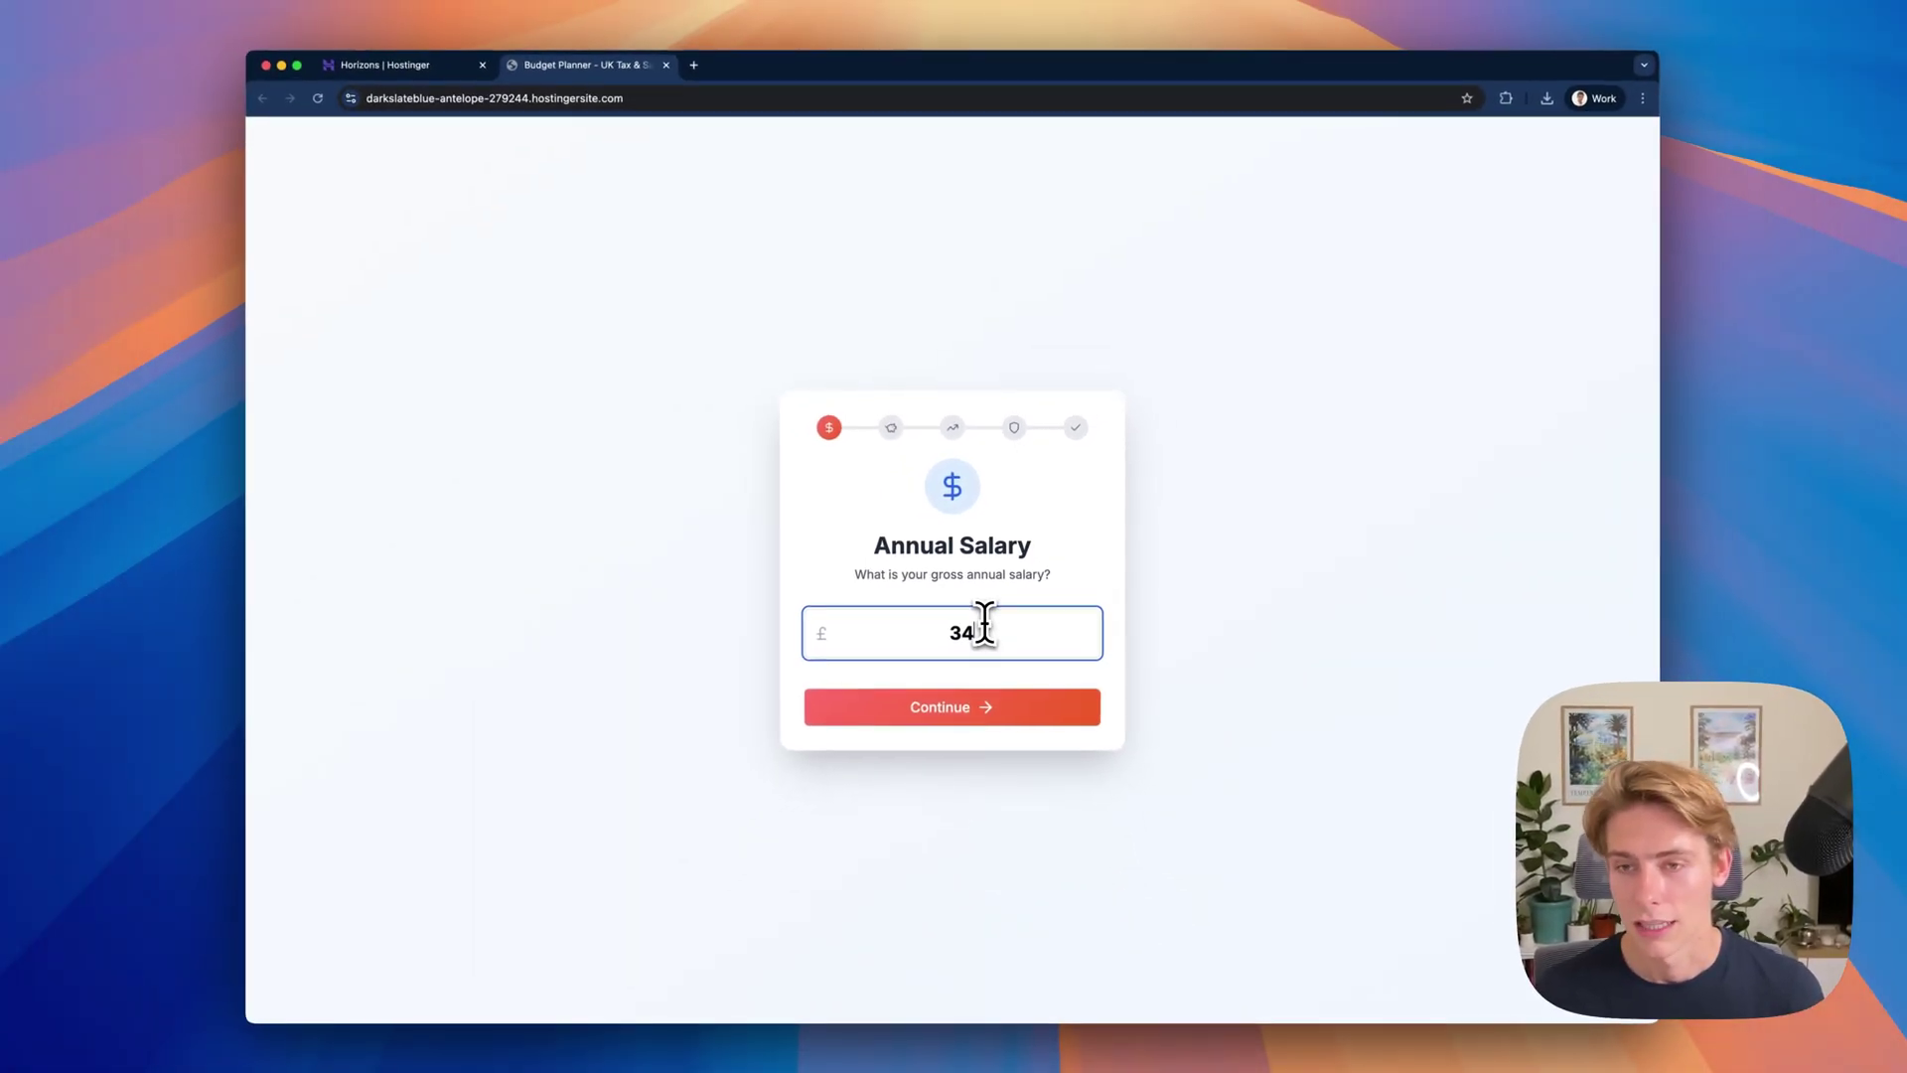
key(BackSpace)
text(500)
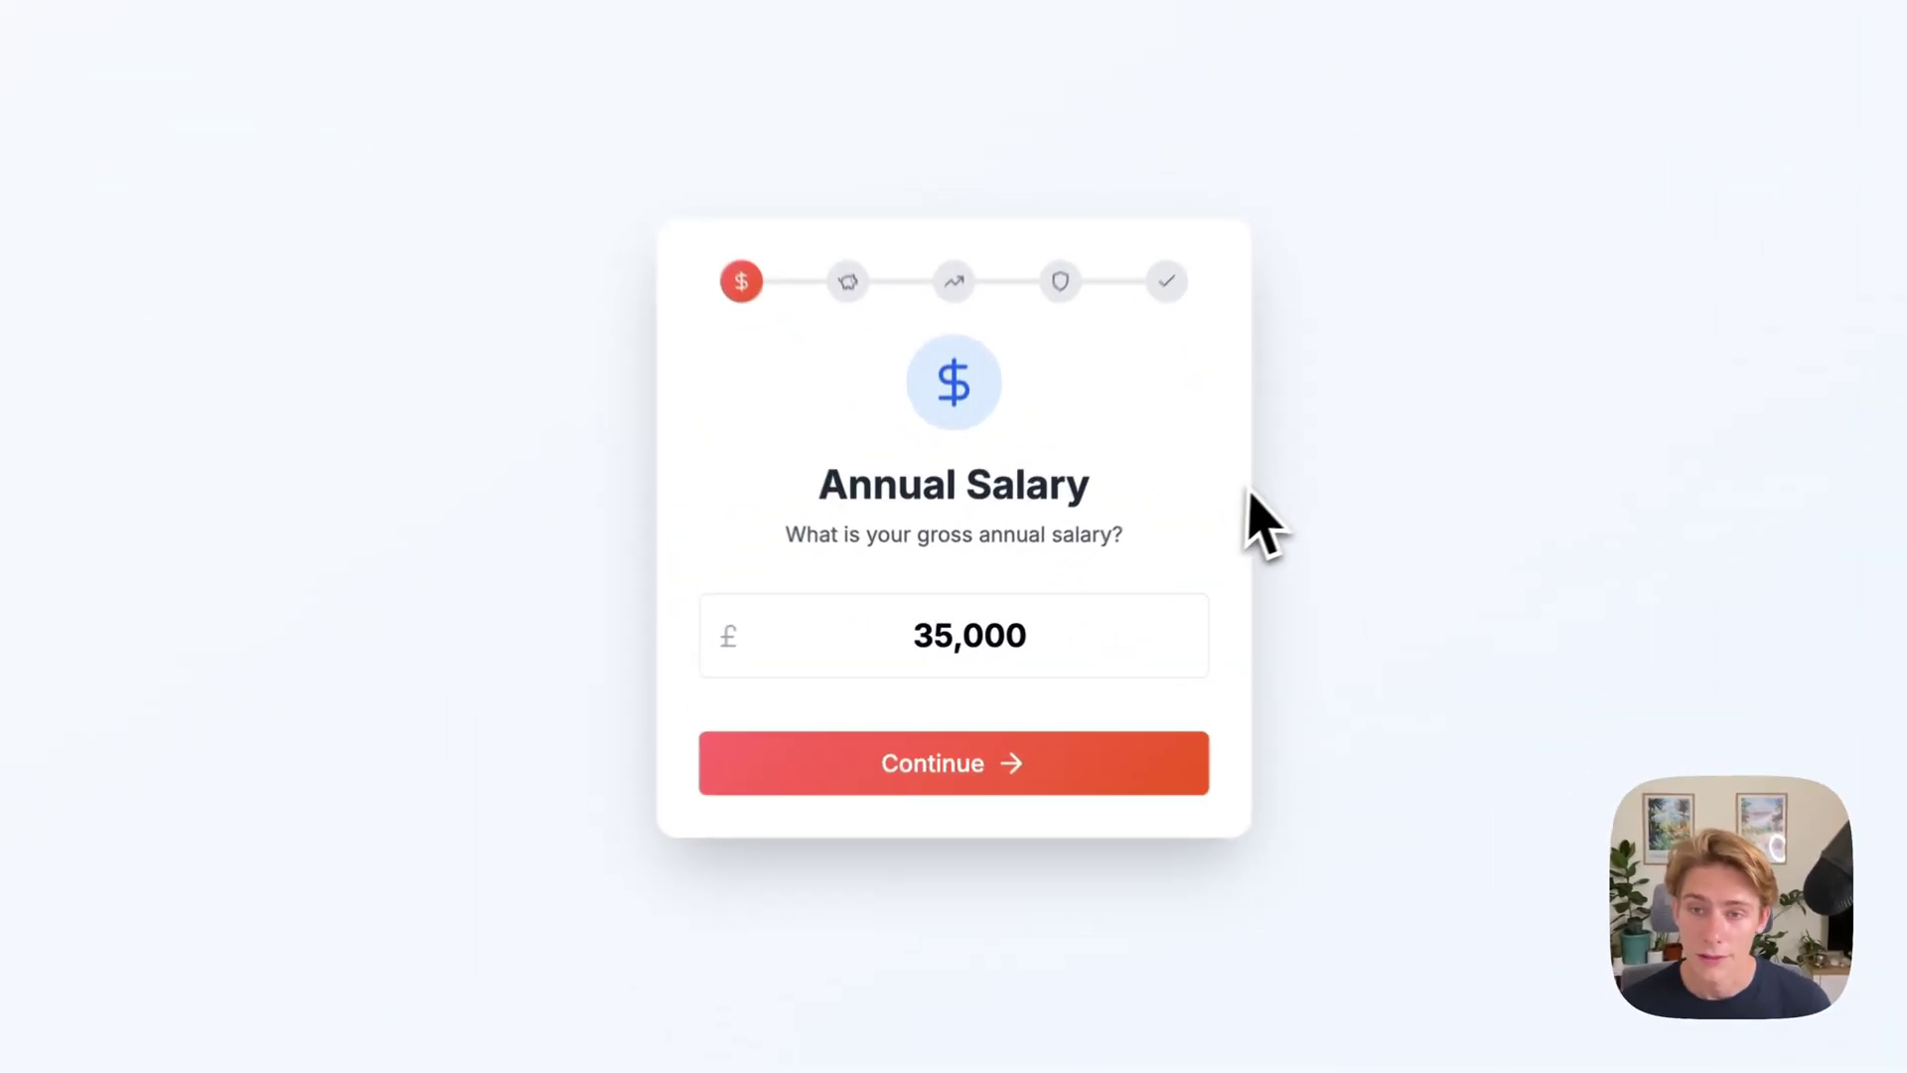
click(982, 705)
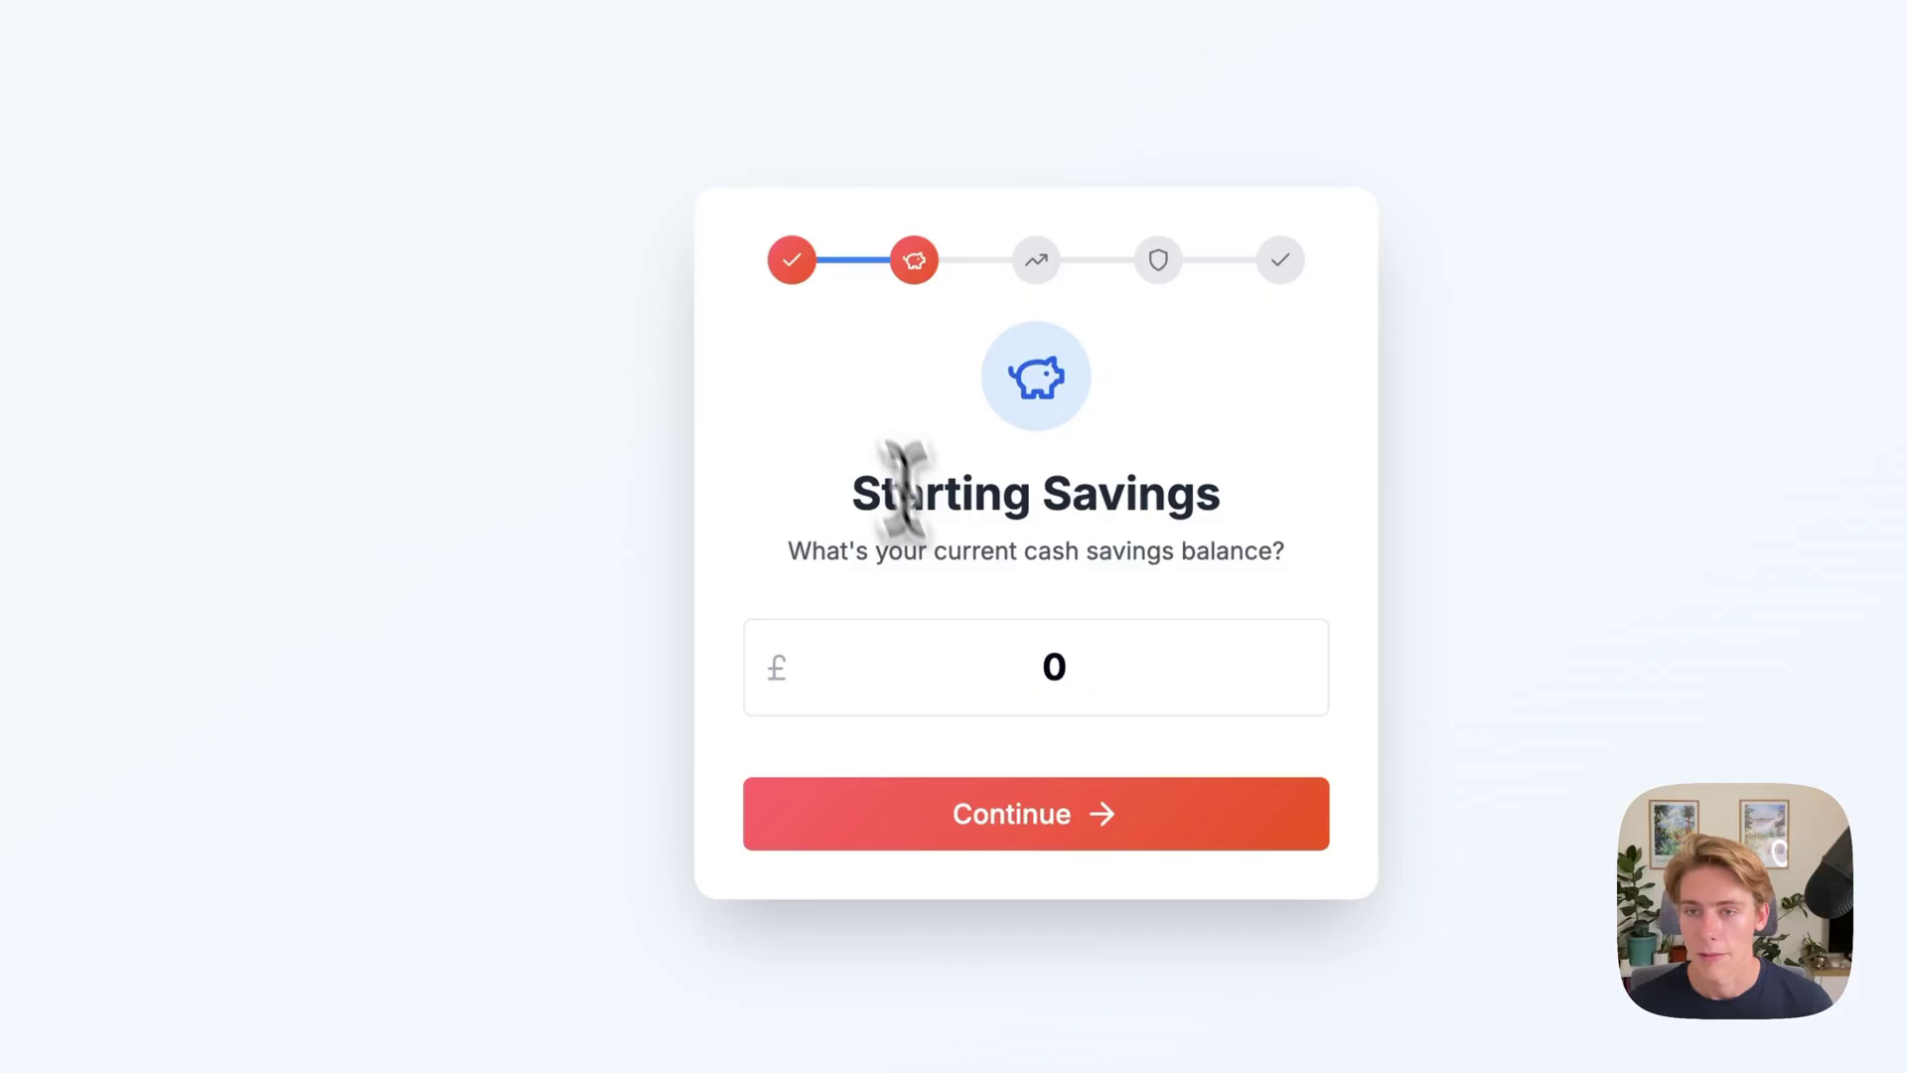
- Fill in starting savings and £500 starting investments
click(1071, 648)
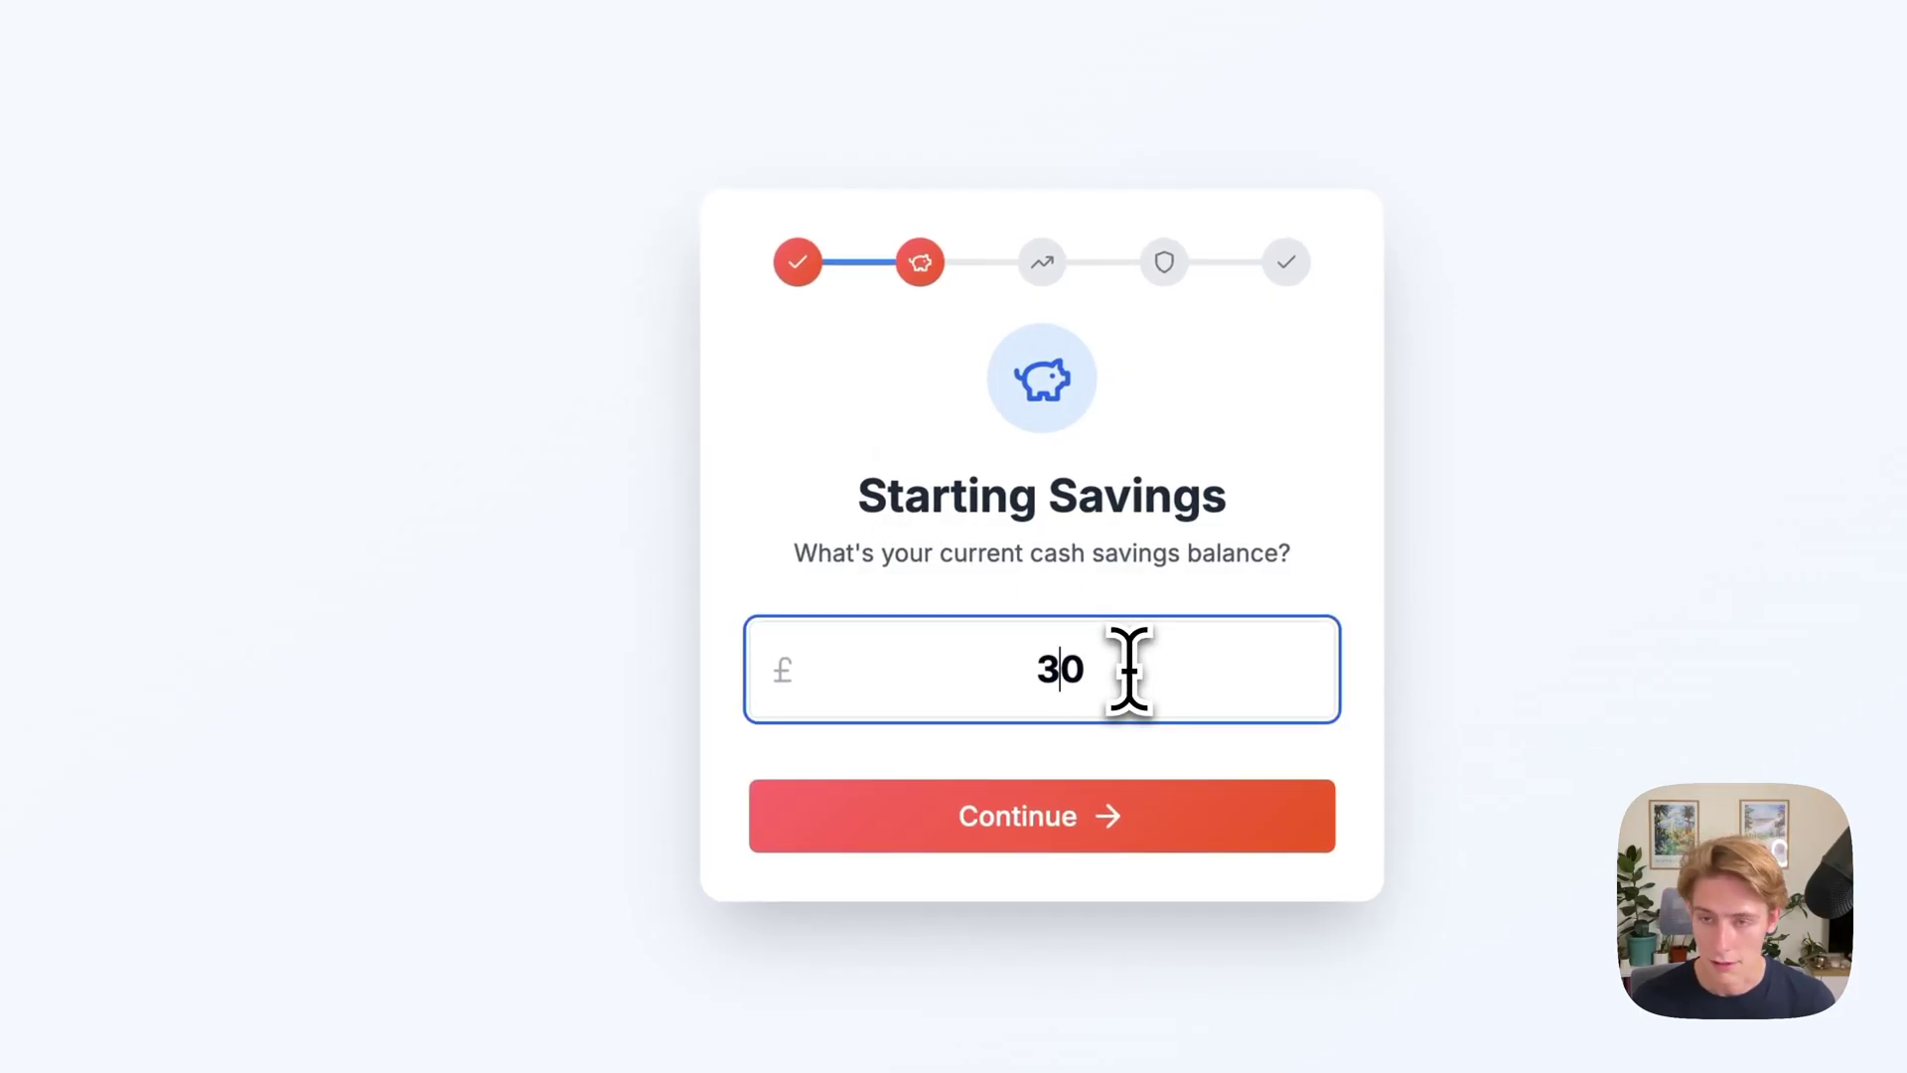
click(1113, 799)
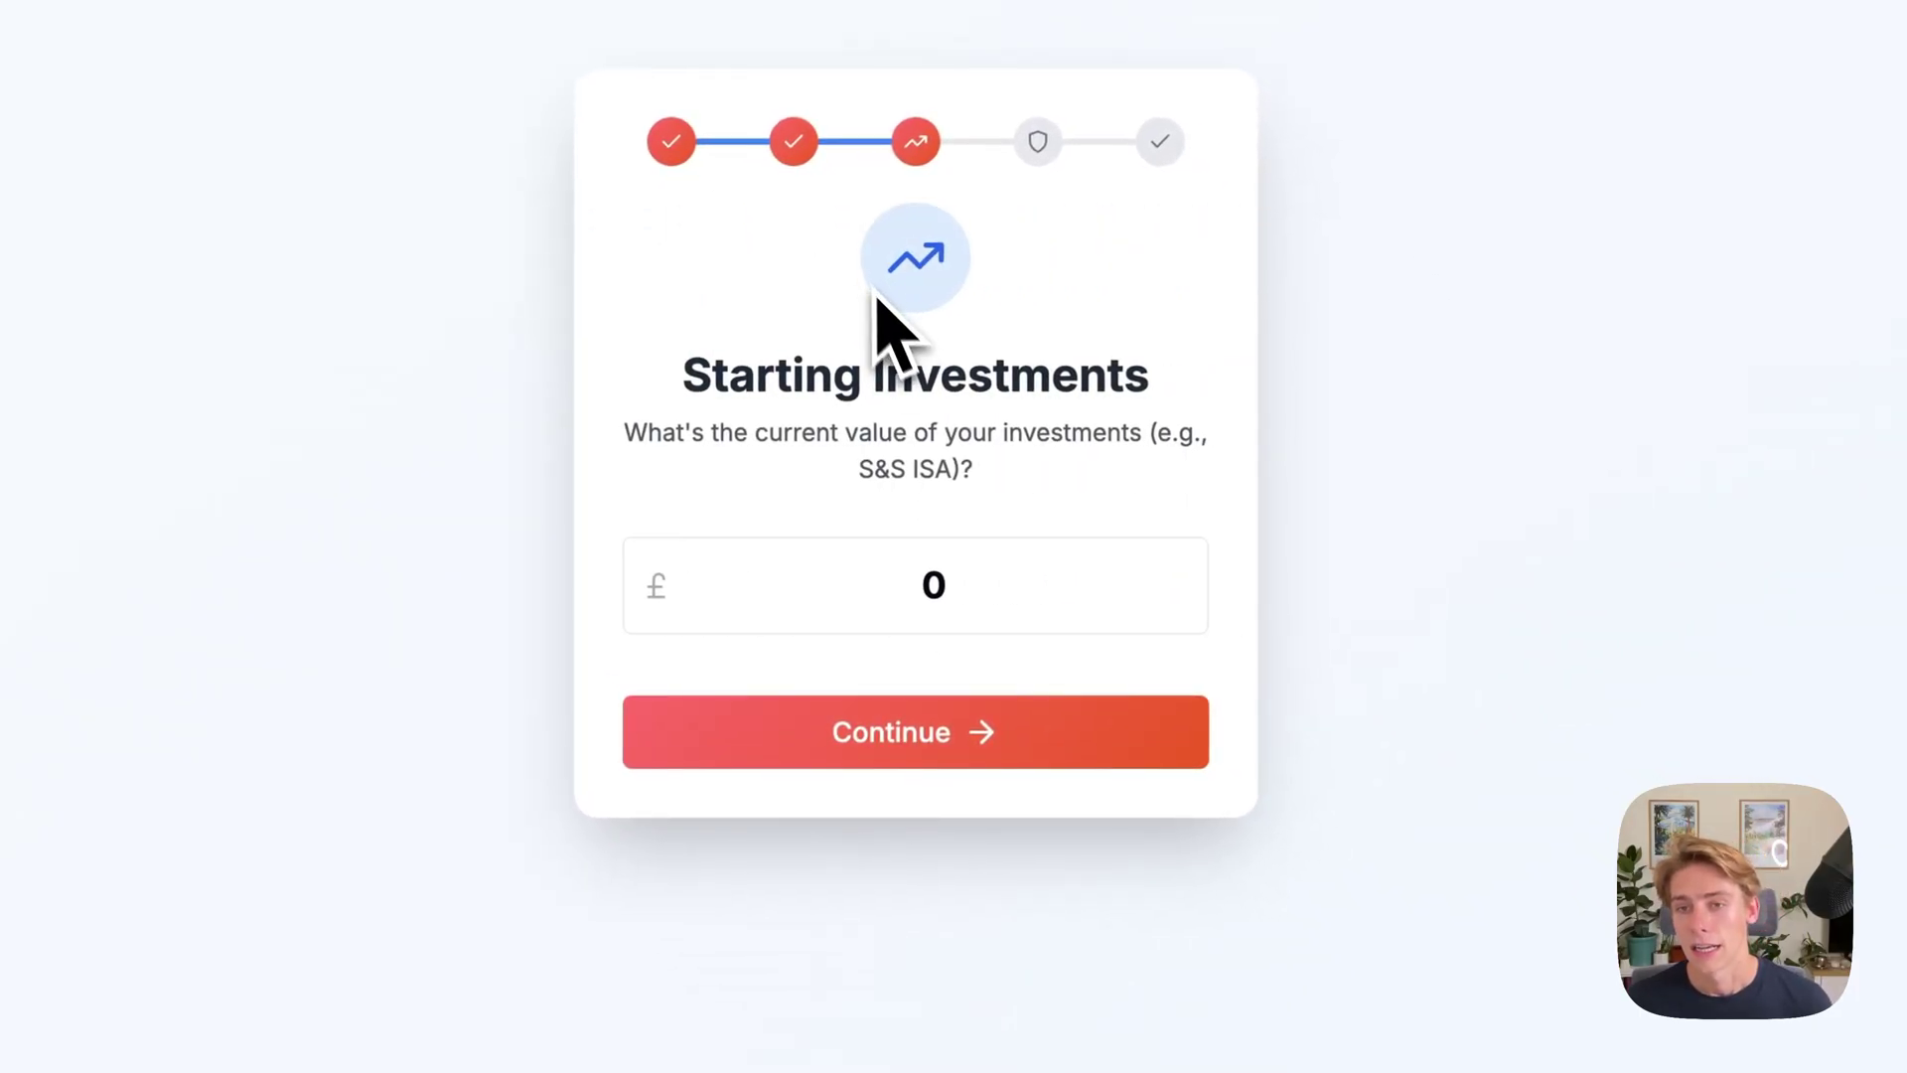
click(993, 576)
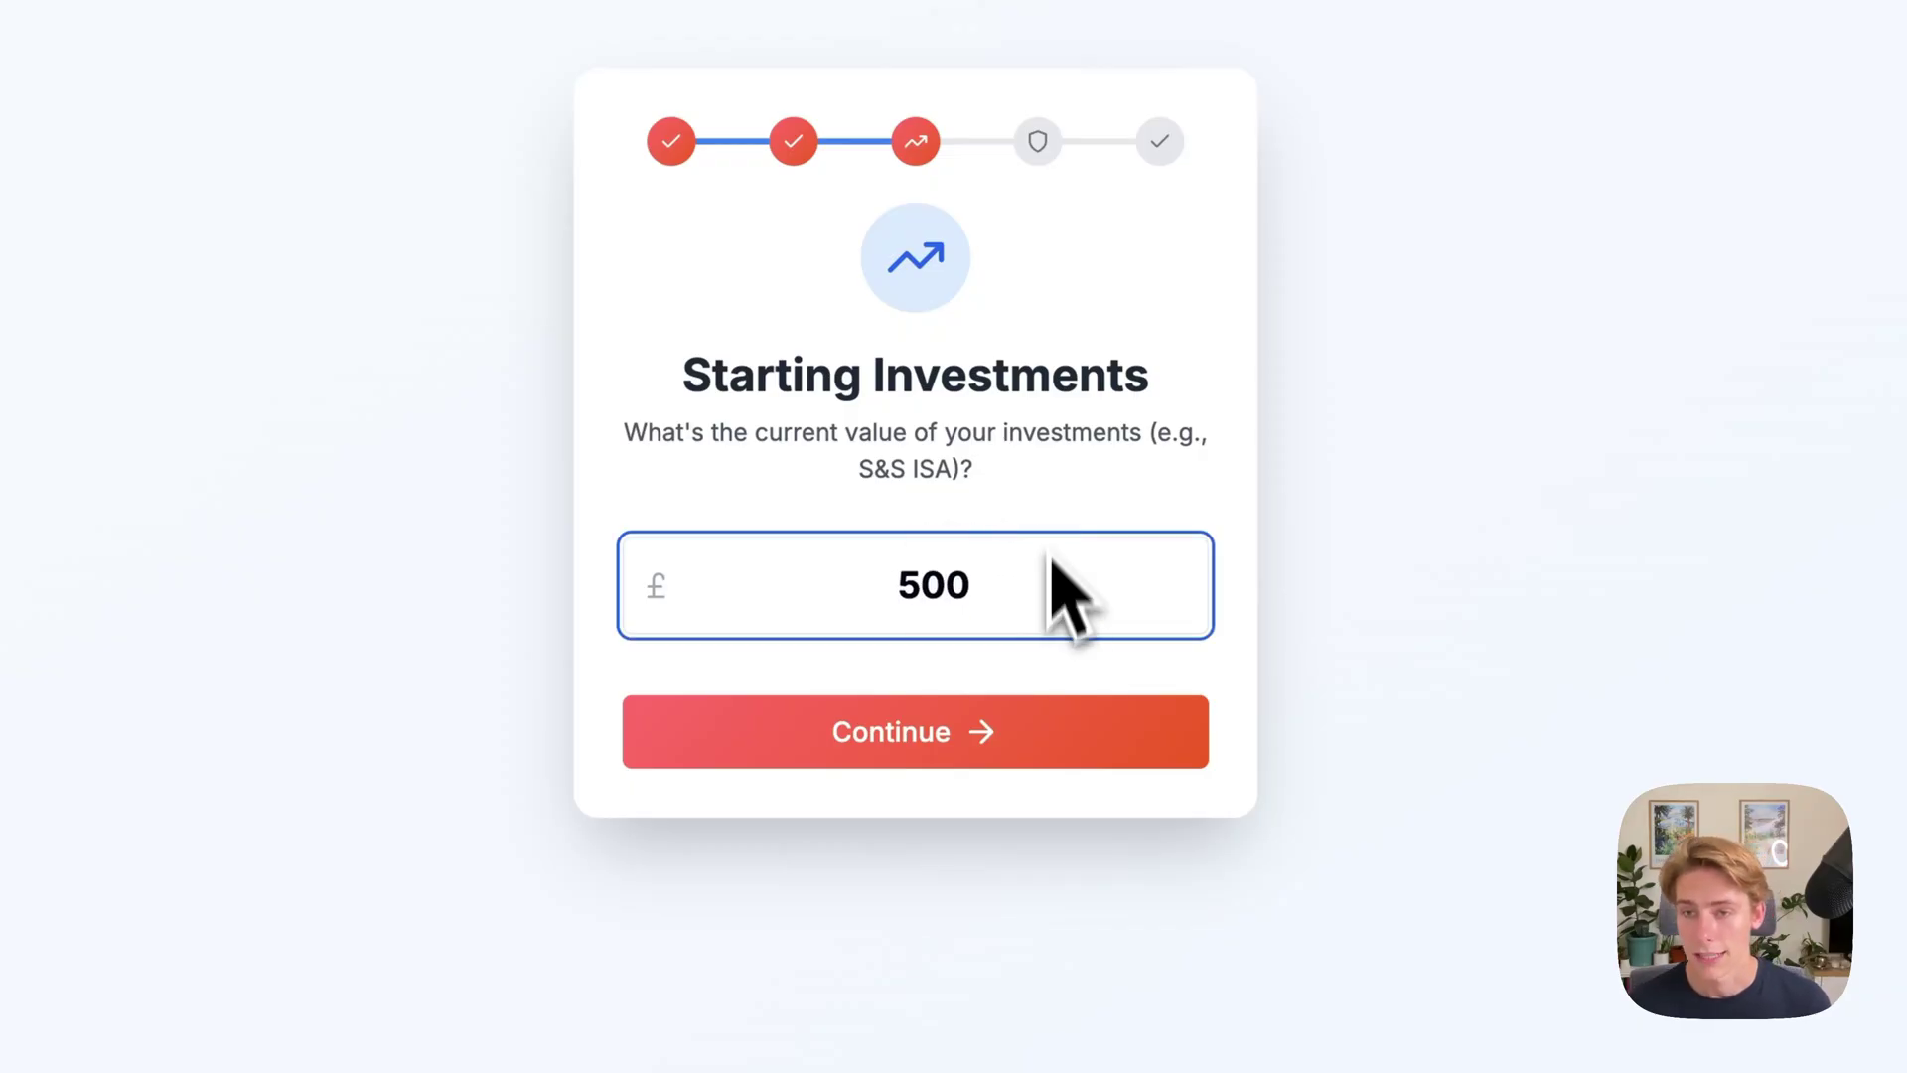
click(1051, 501)
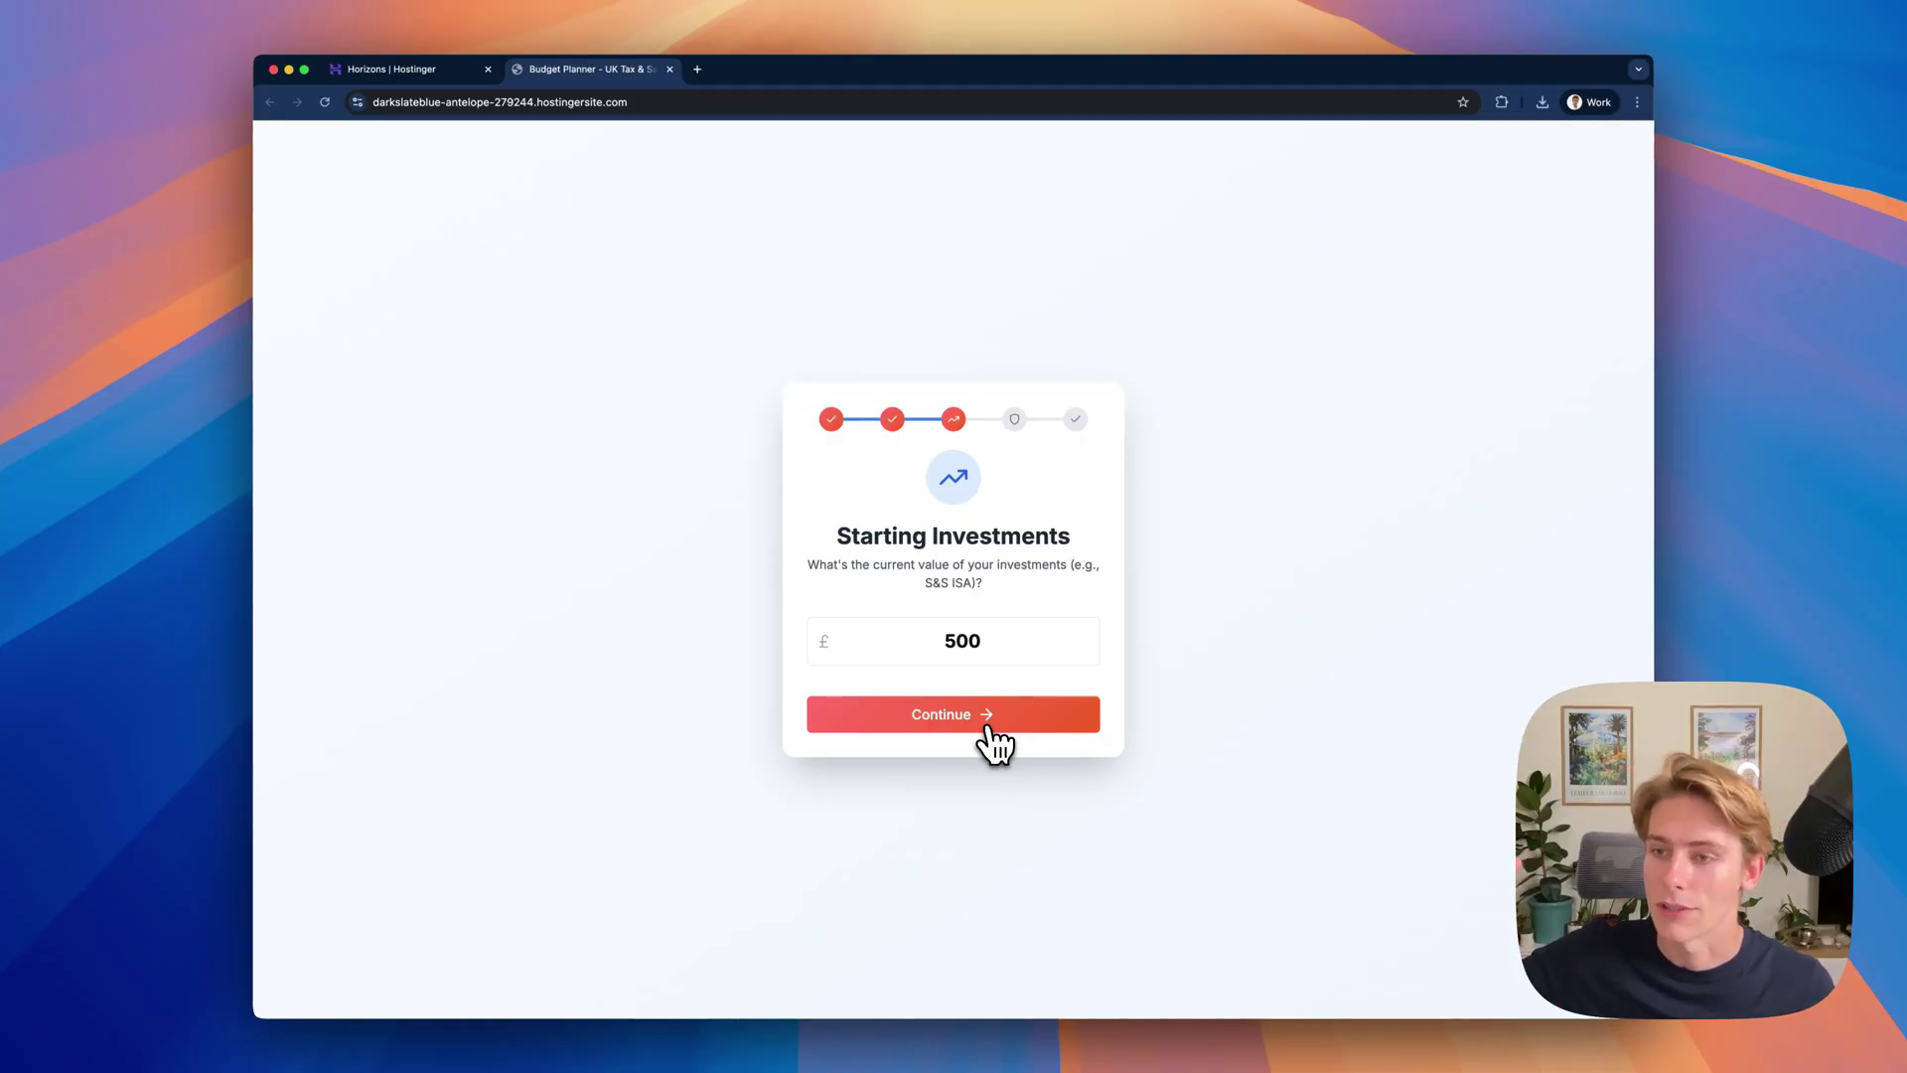
click(990, 730)
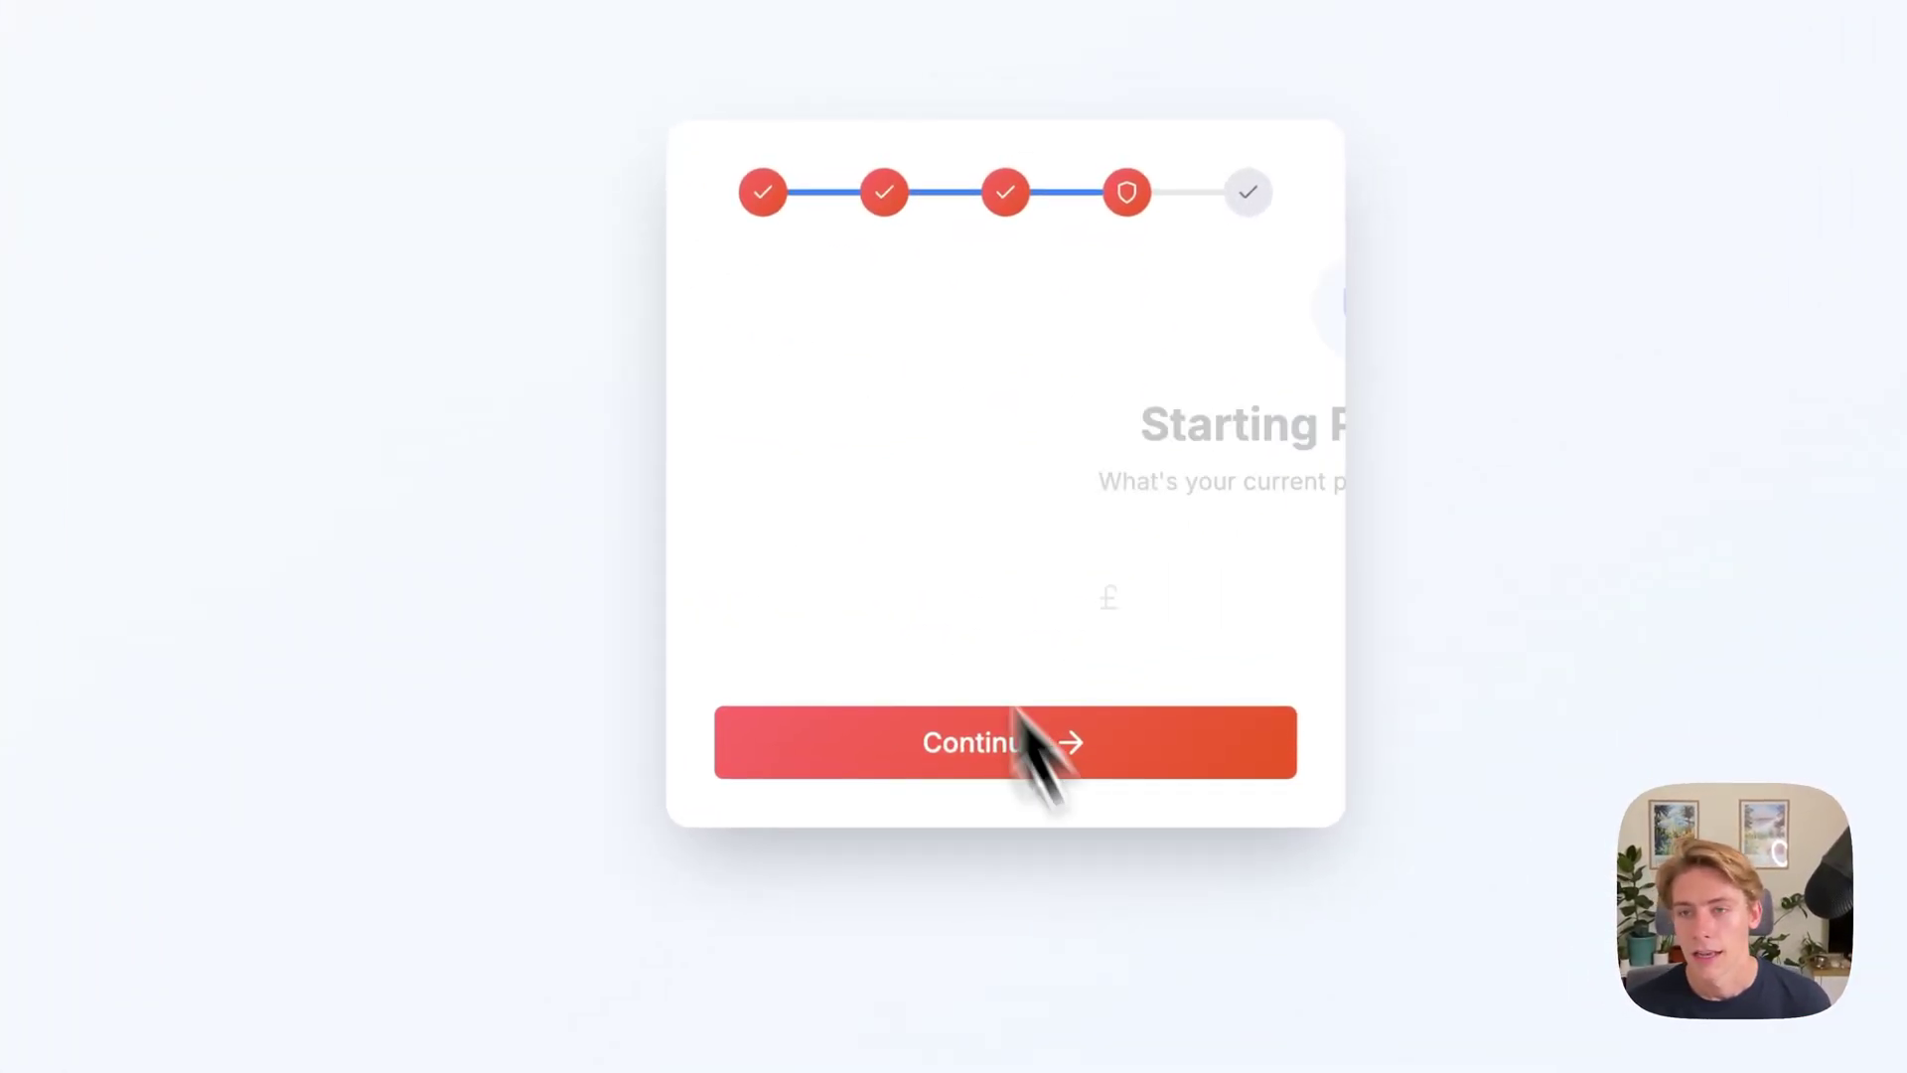
- Set a £5,000 starting pension pot and finish setup to the dashboard
click(951, 666)
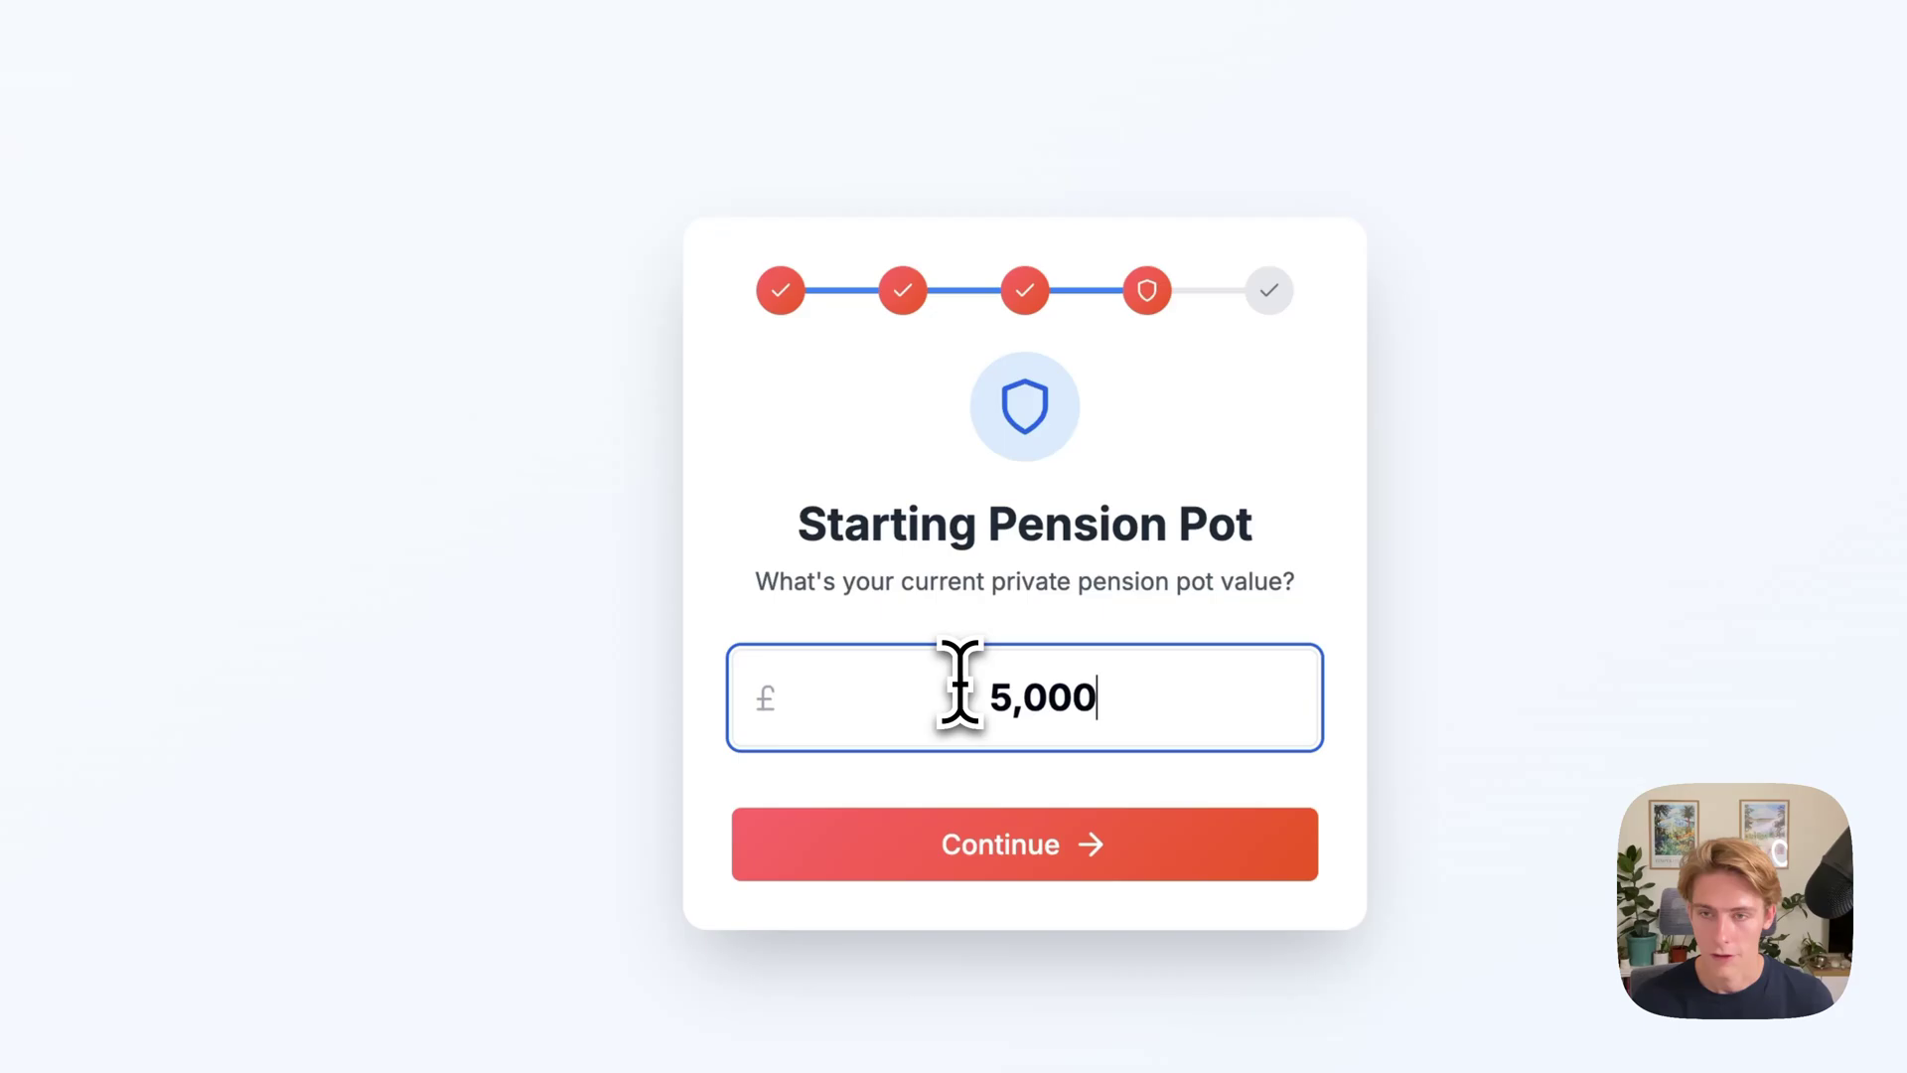
text(5000)
click(1058, 856)
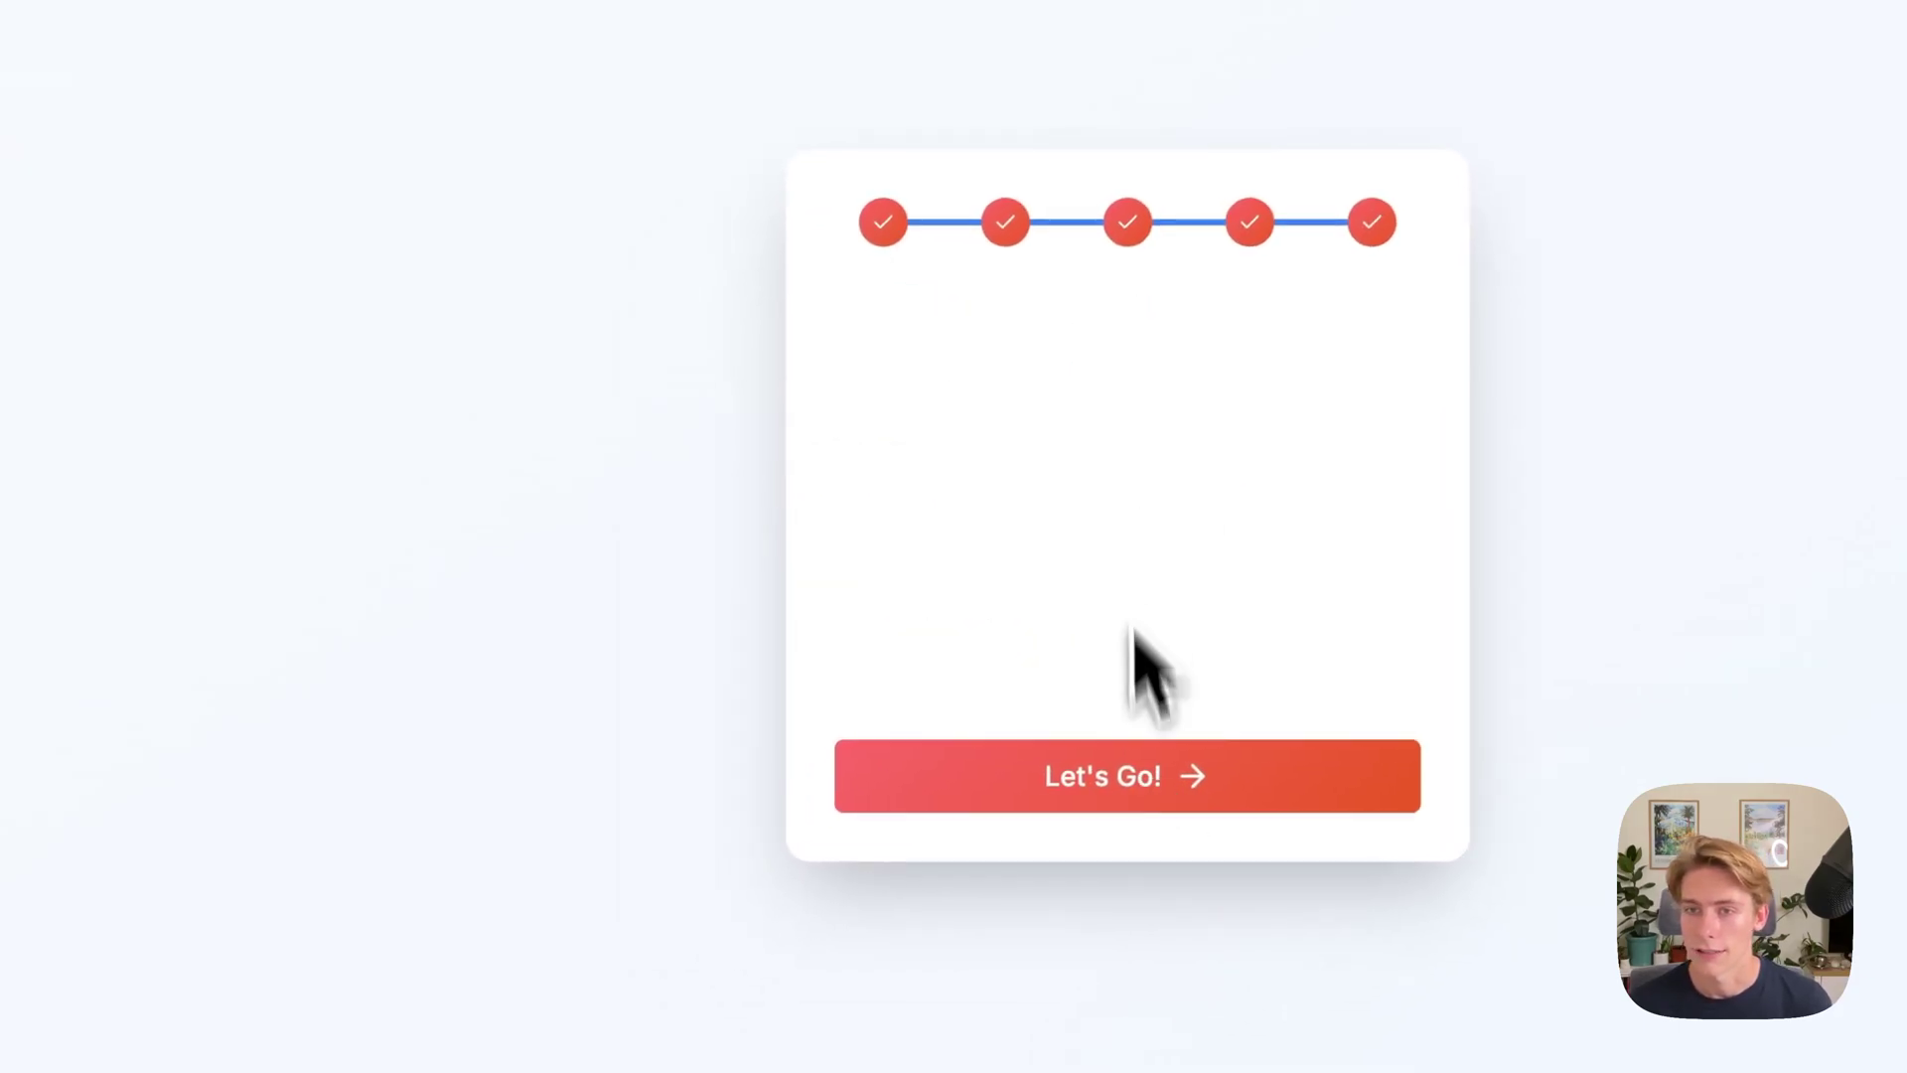
click(1122, 707)
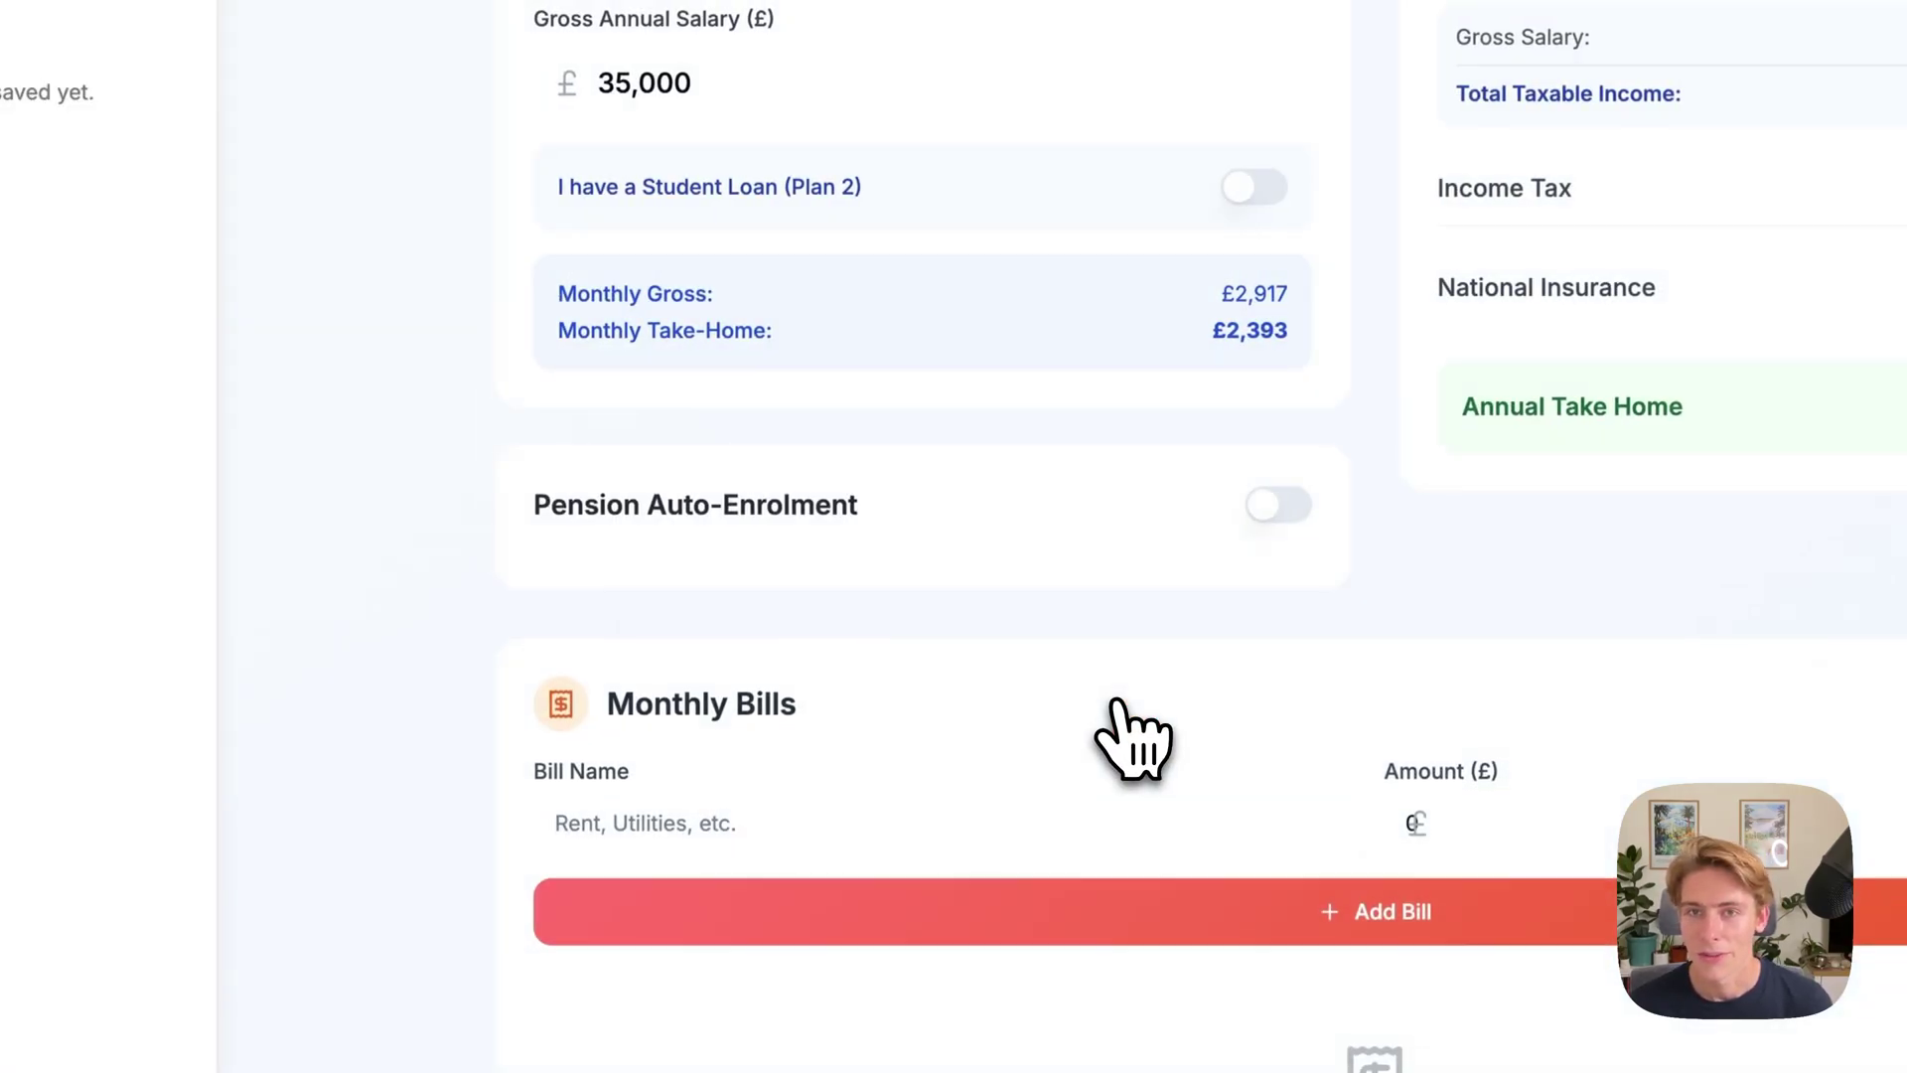
- Rename the scenario to 'Current job' and save the change
click(807, 278)
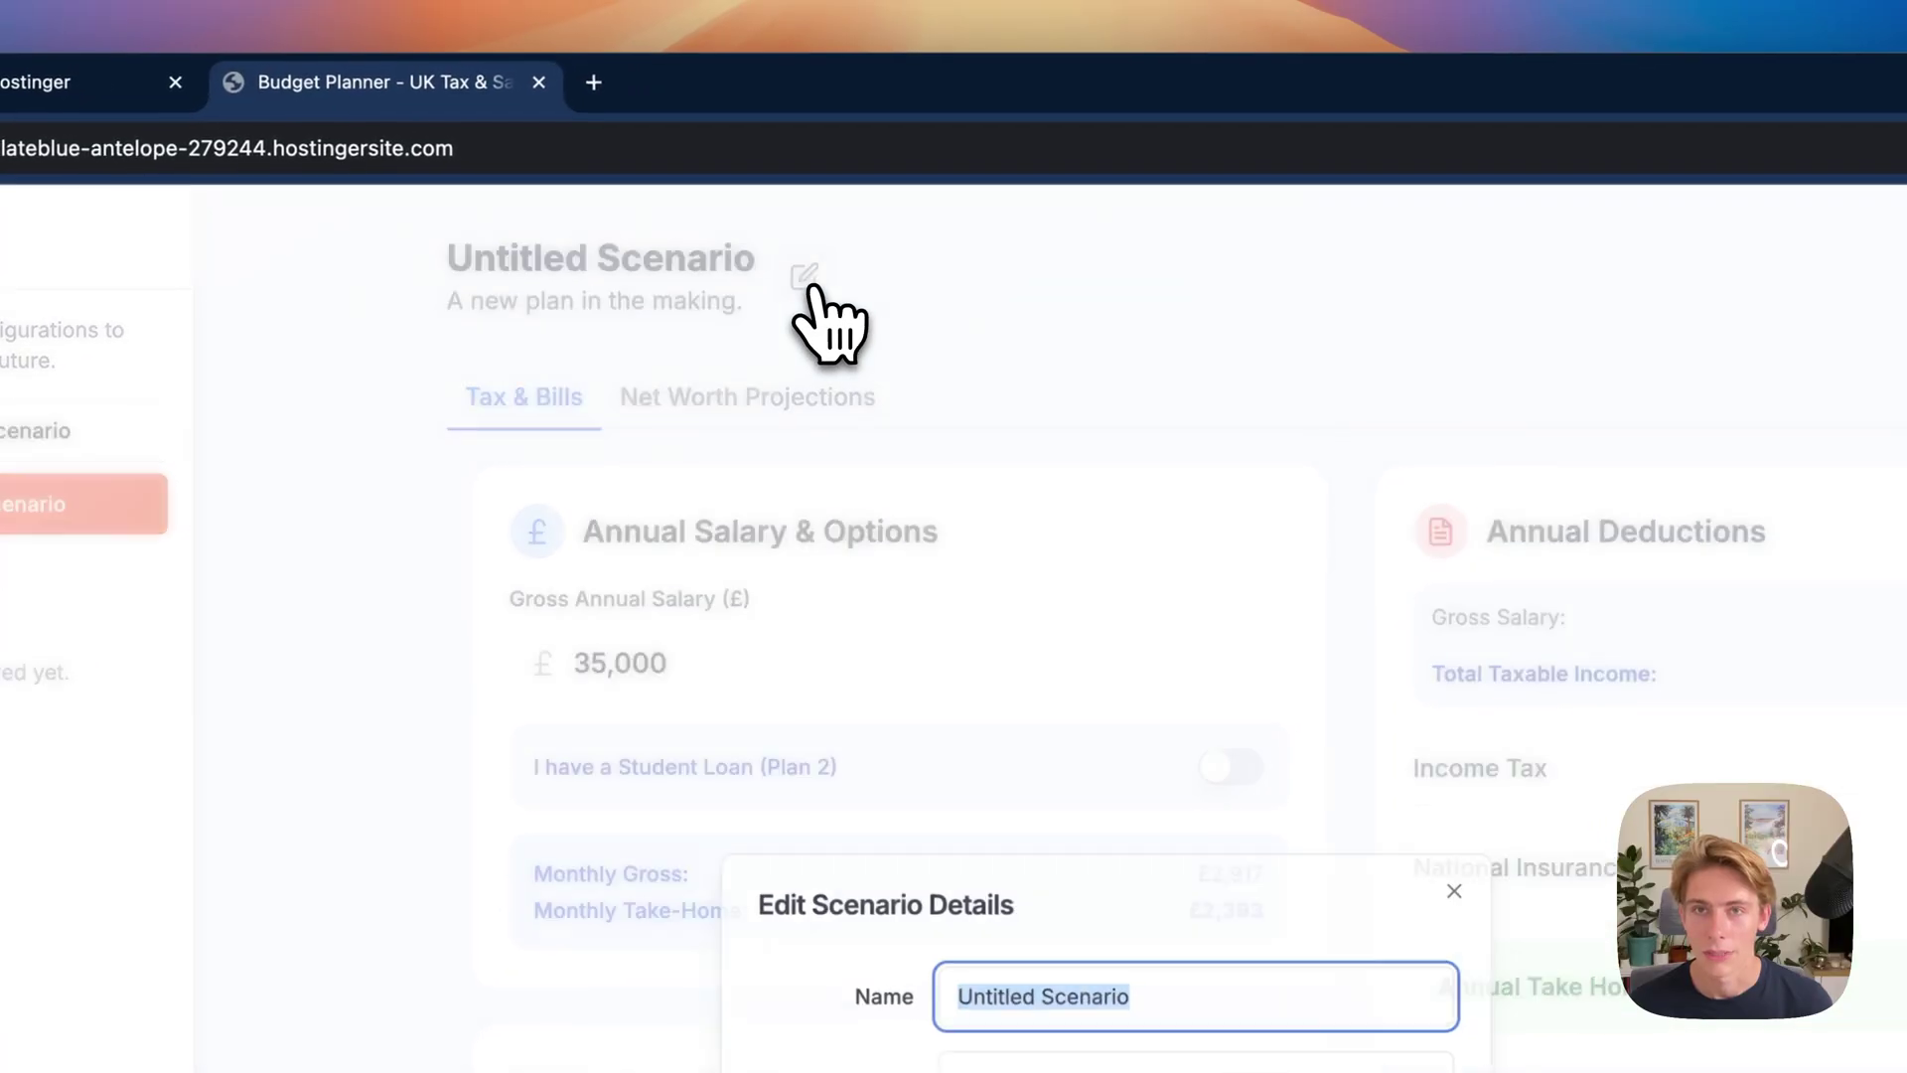
key(BackSpace)
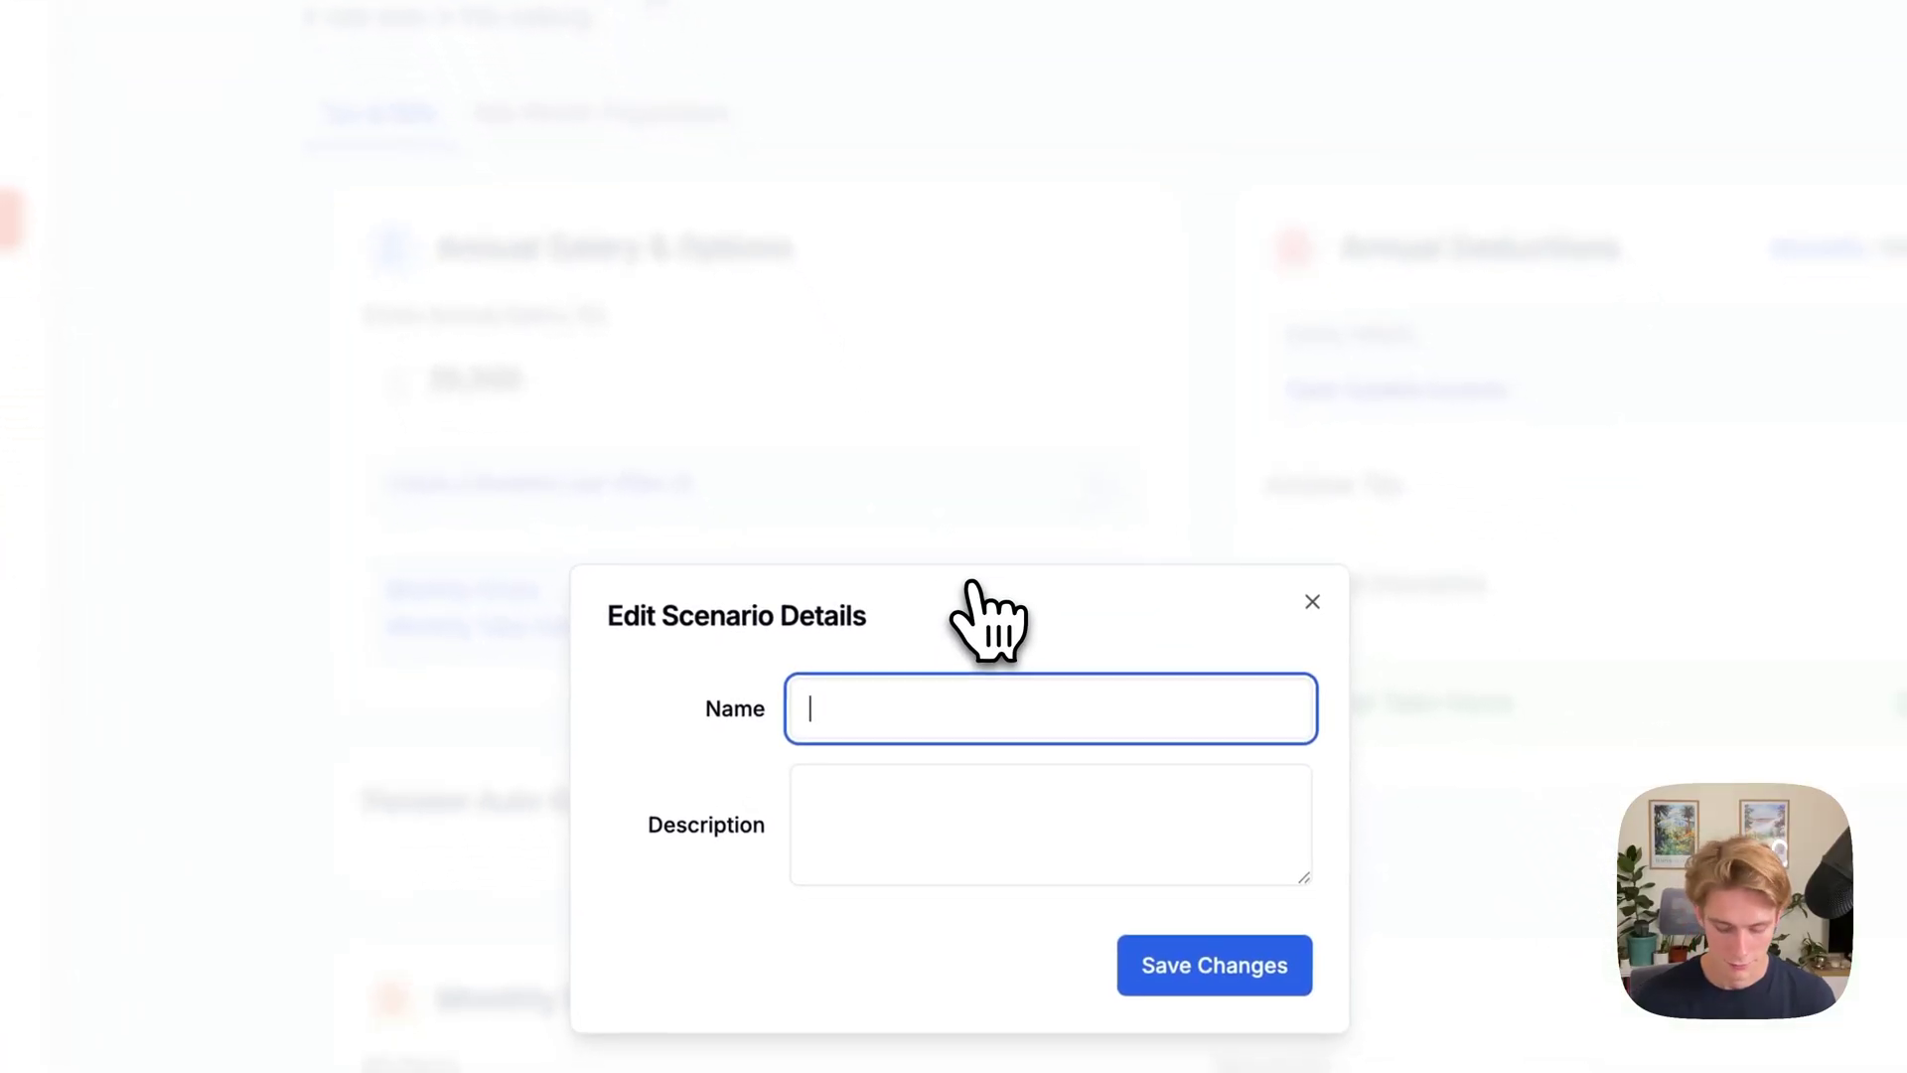
text(Current o)
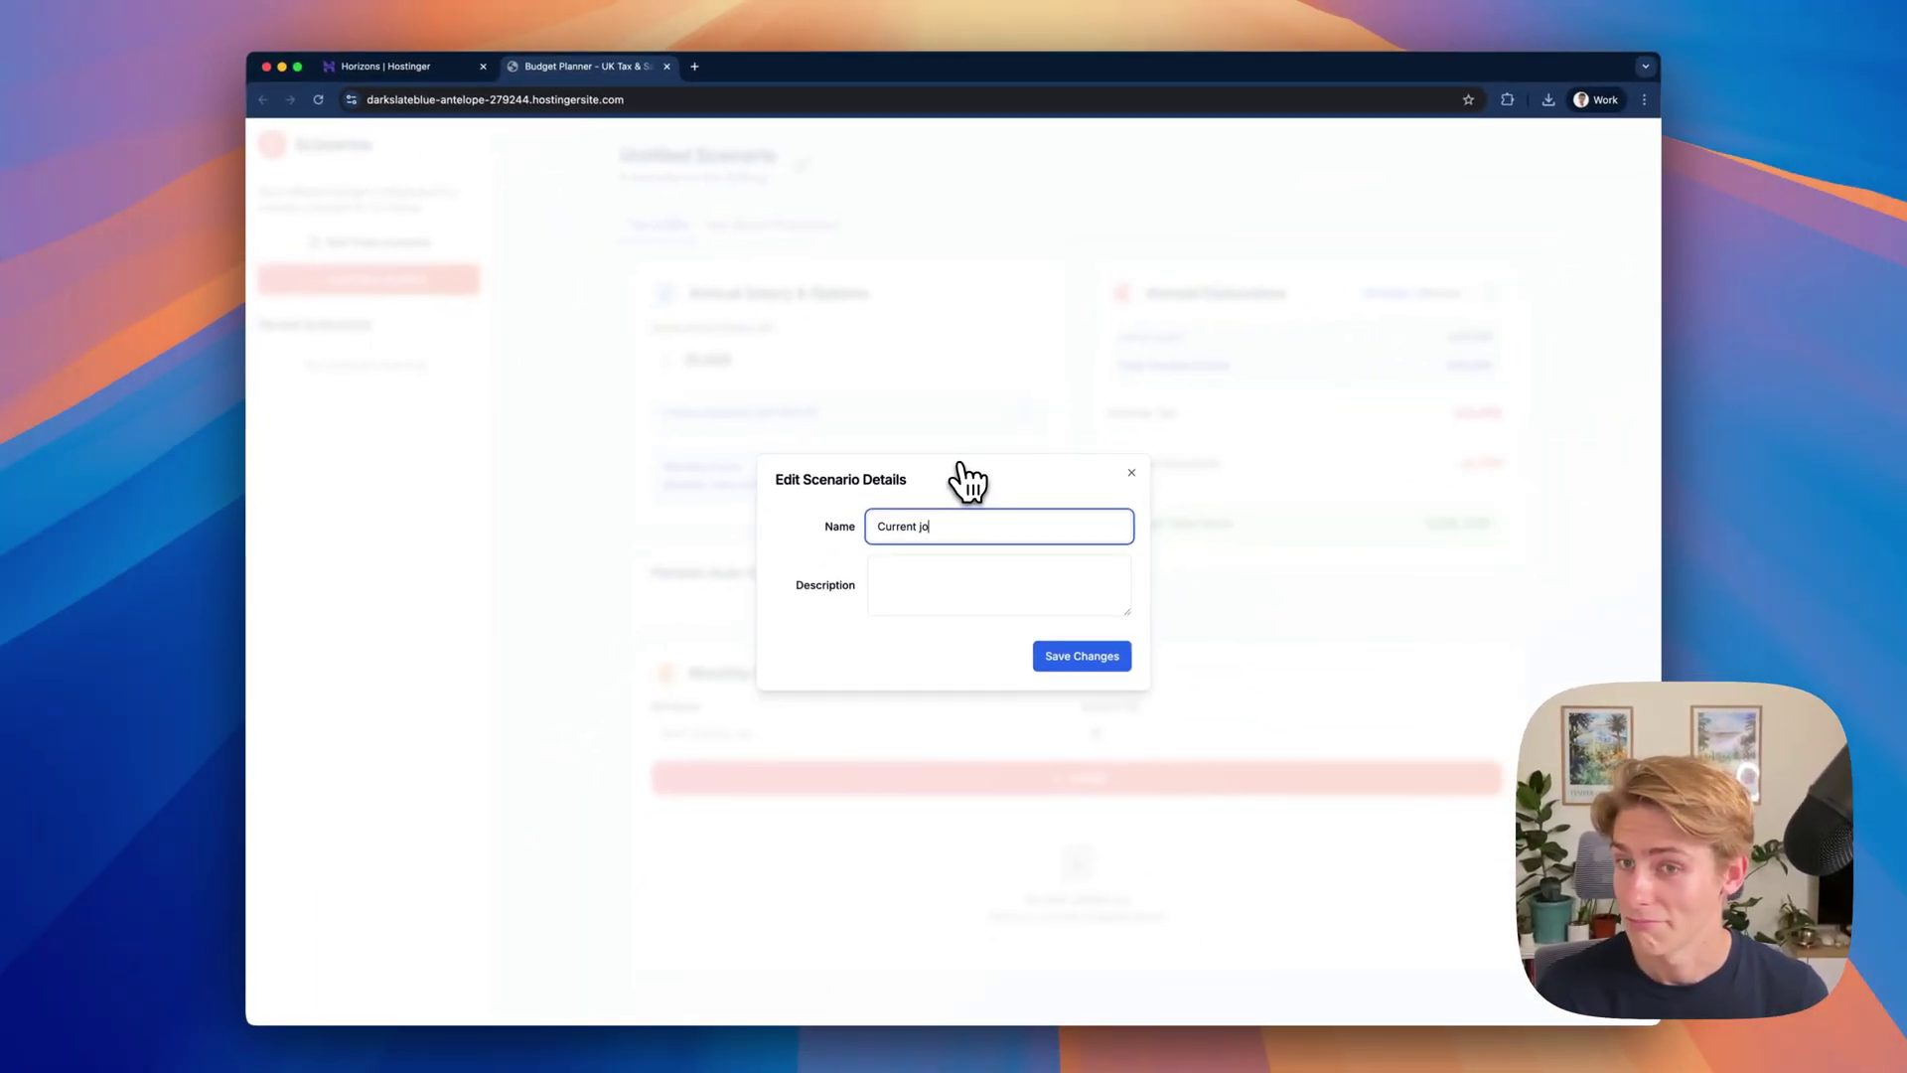
text(b)
click(1080, 654)
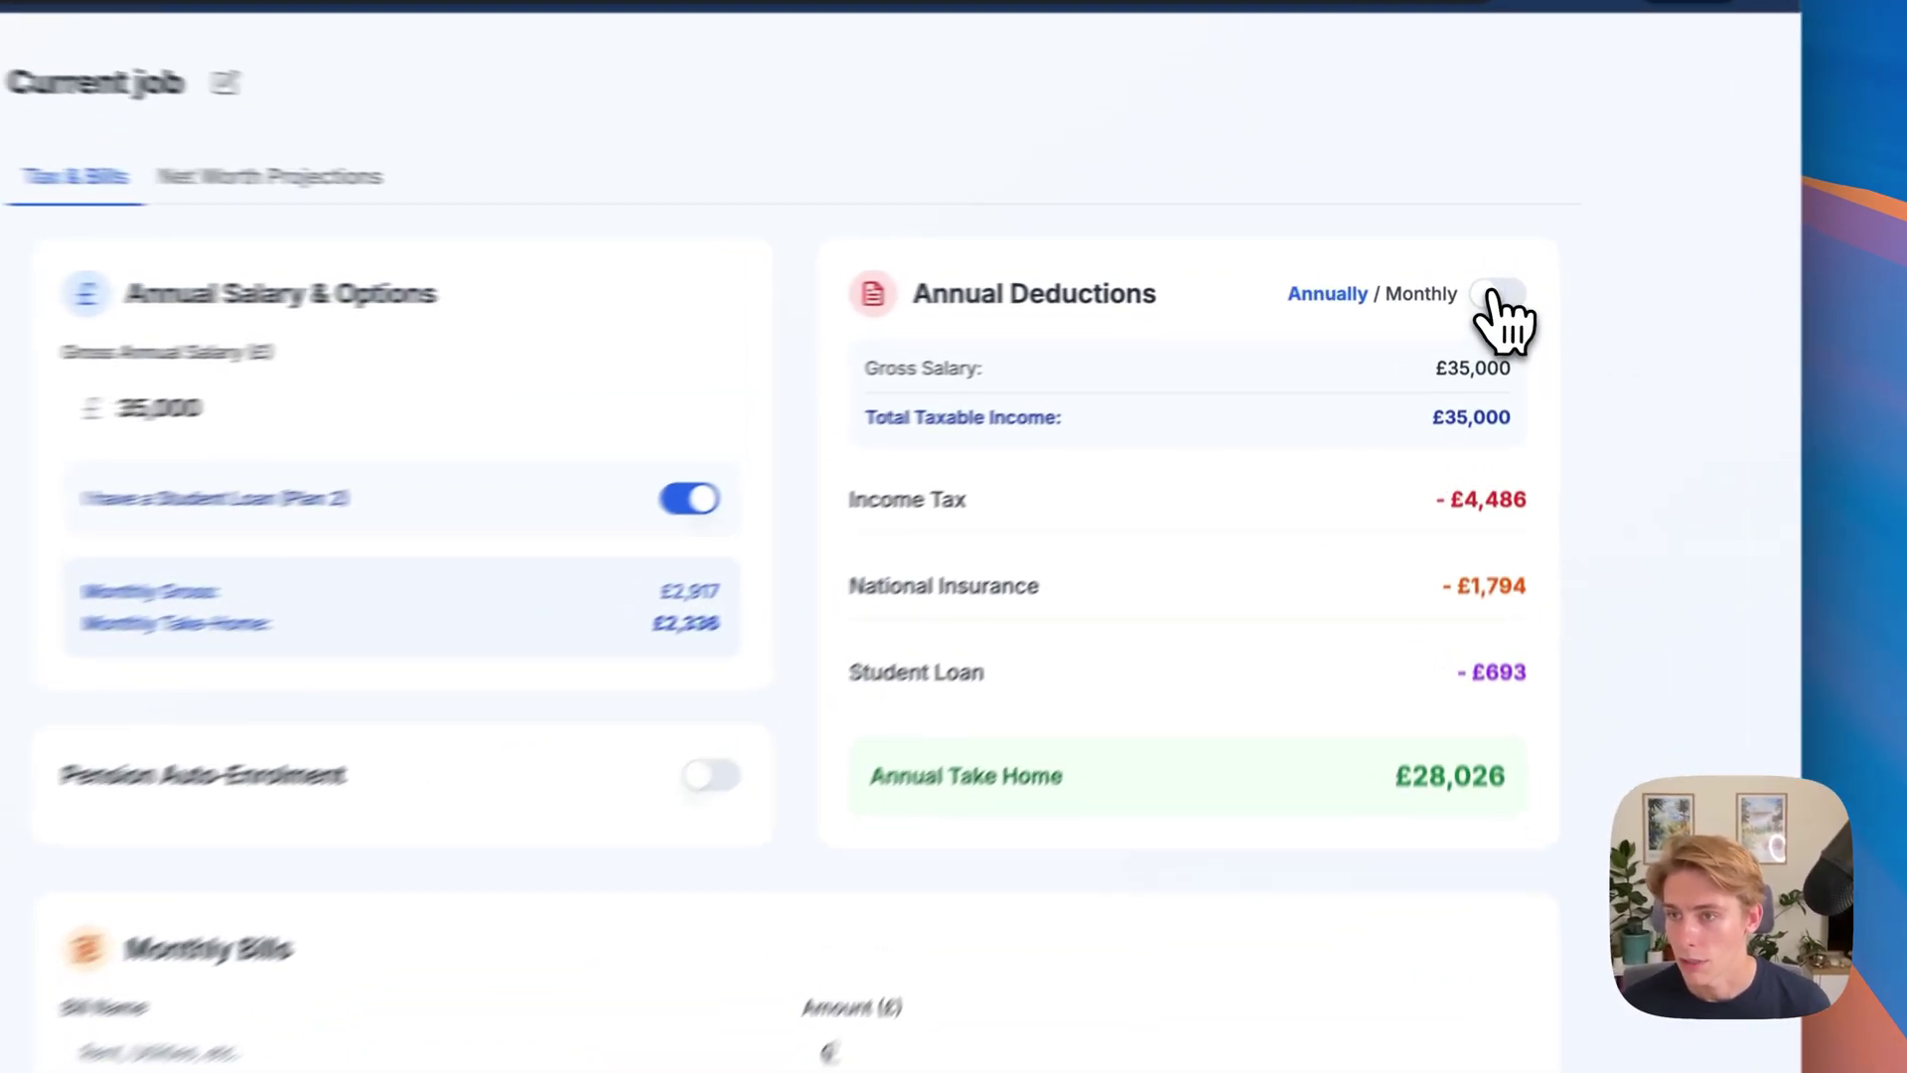
- Show deductions monthly and turn on 5% pension auto-enrolment
click(1479, 282)
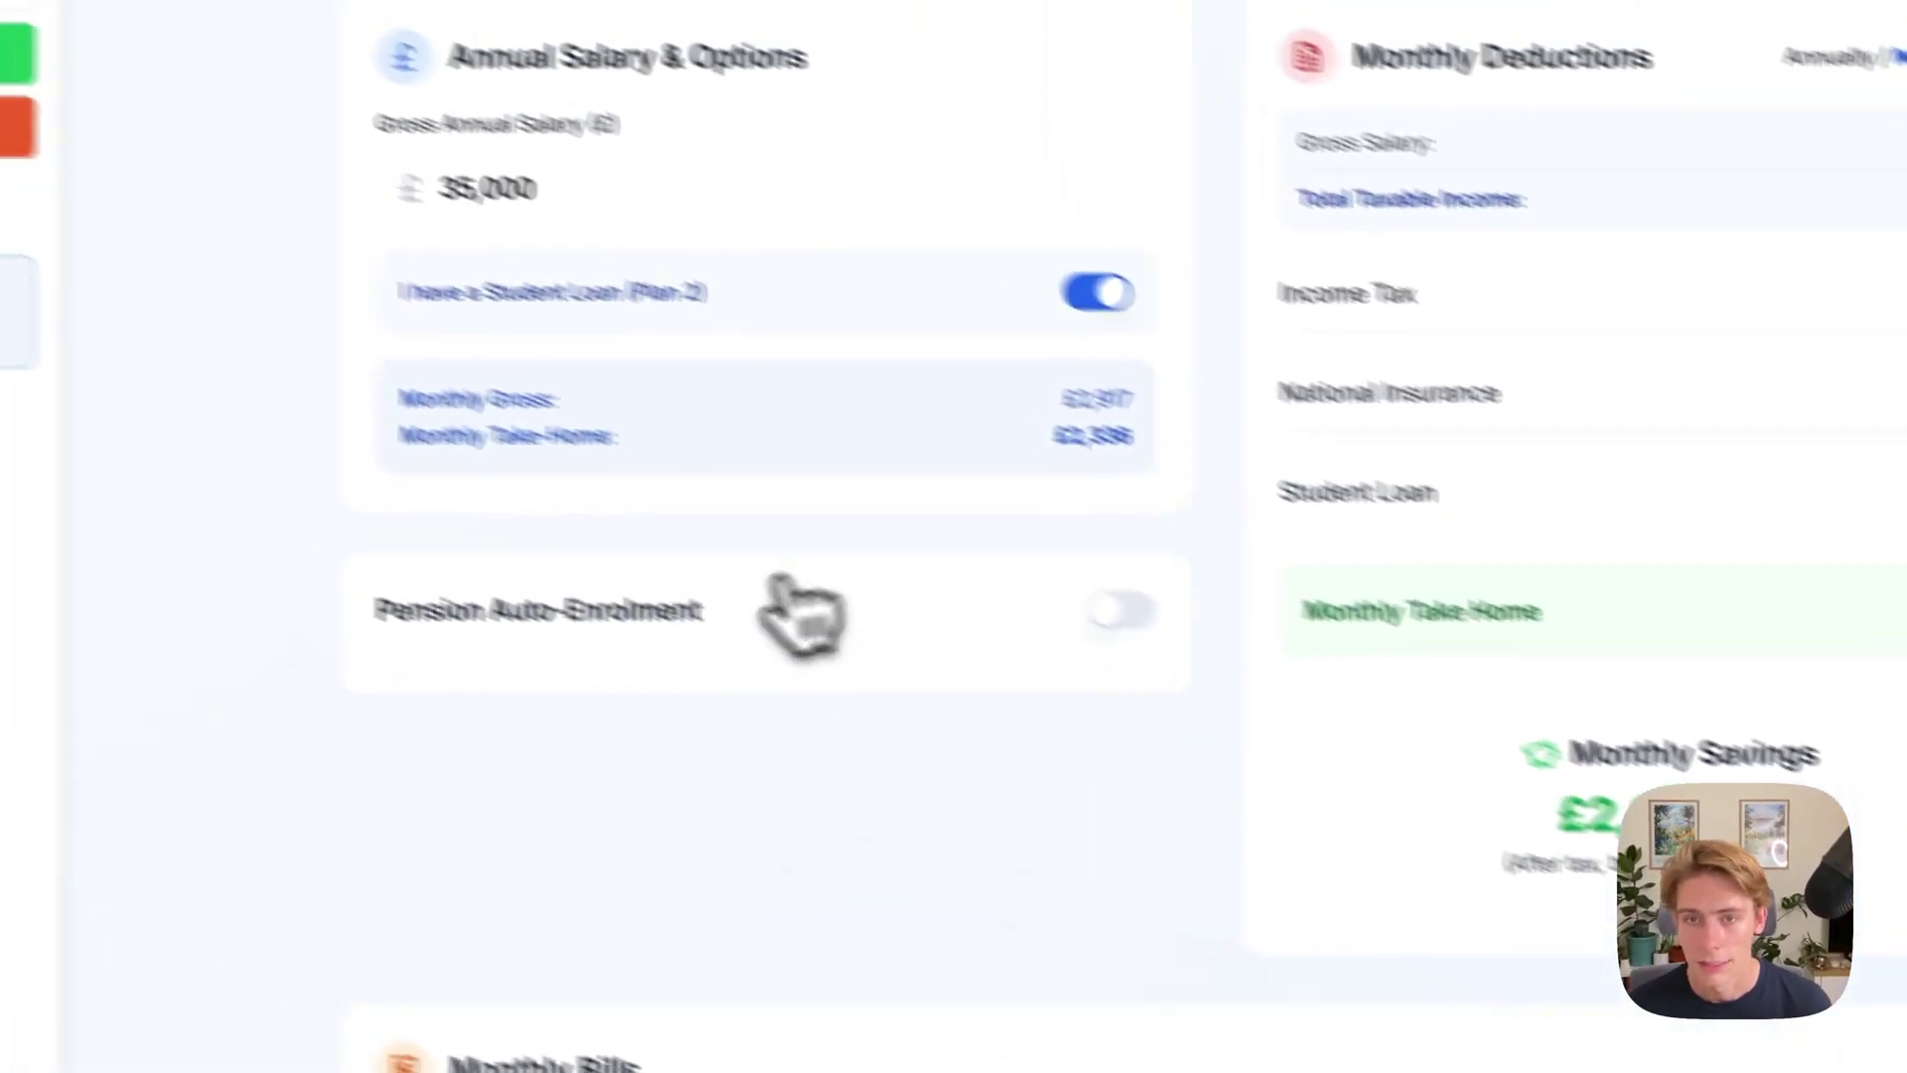
click(698, 600)
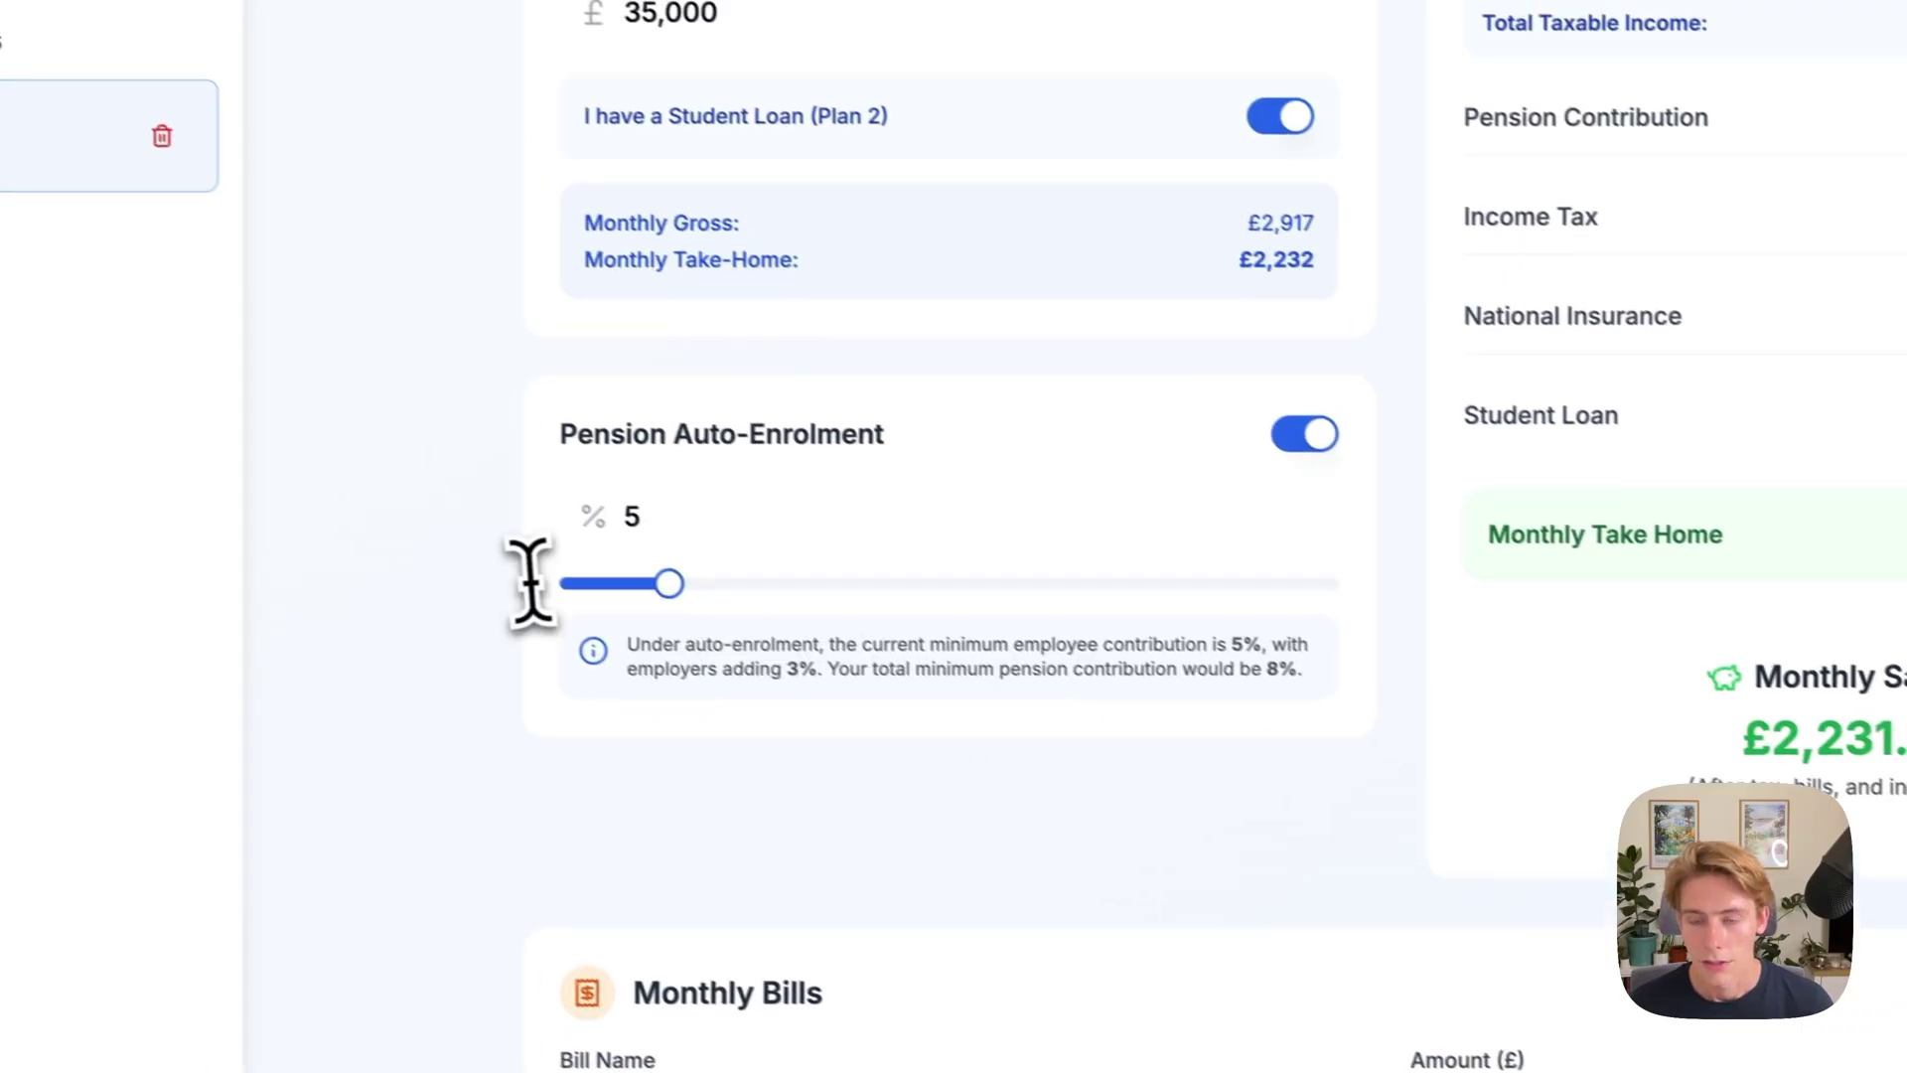
click(568, 491)
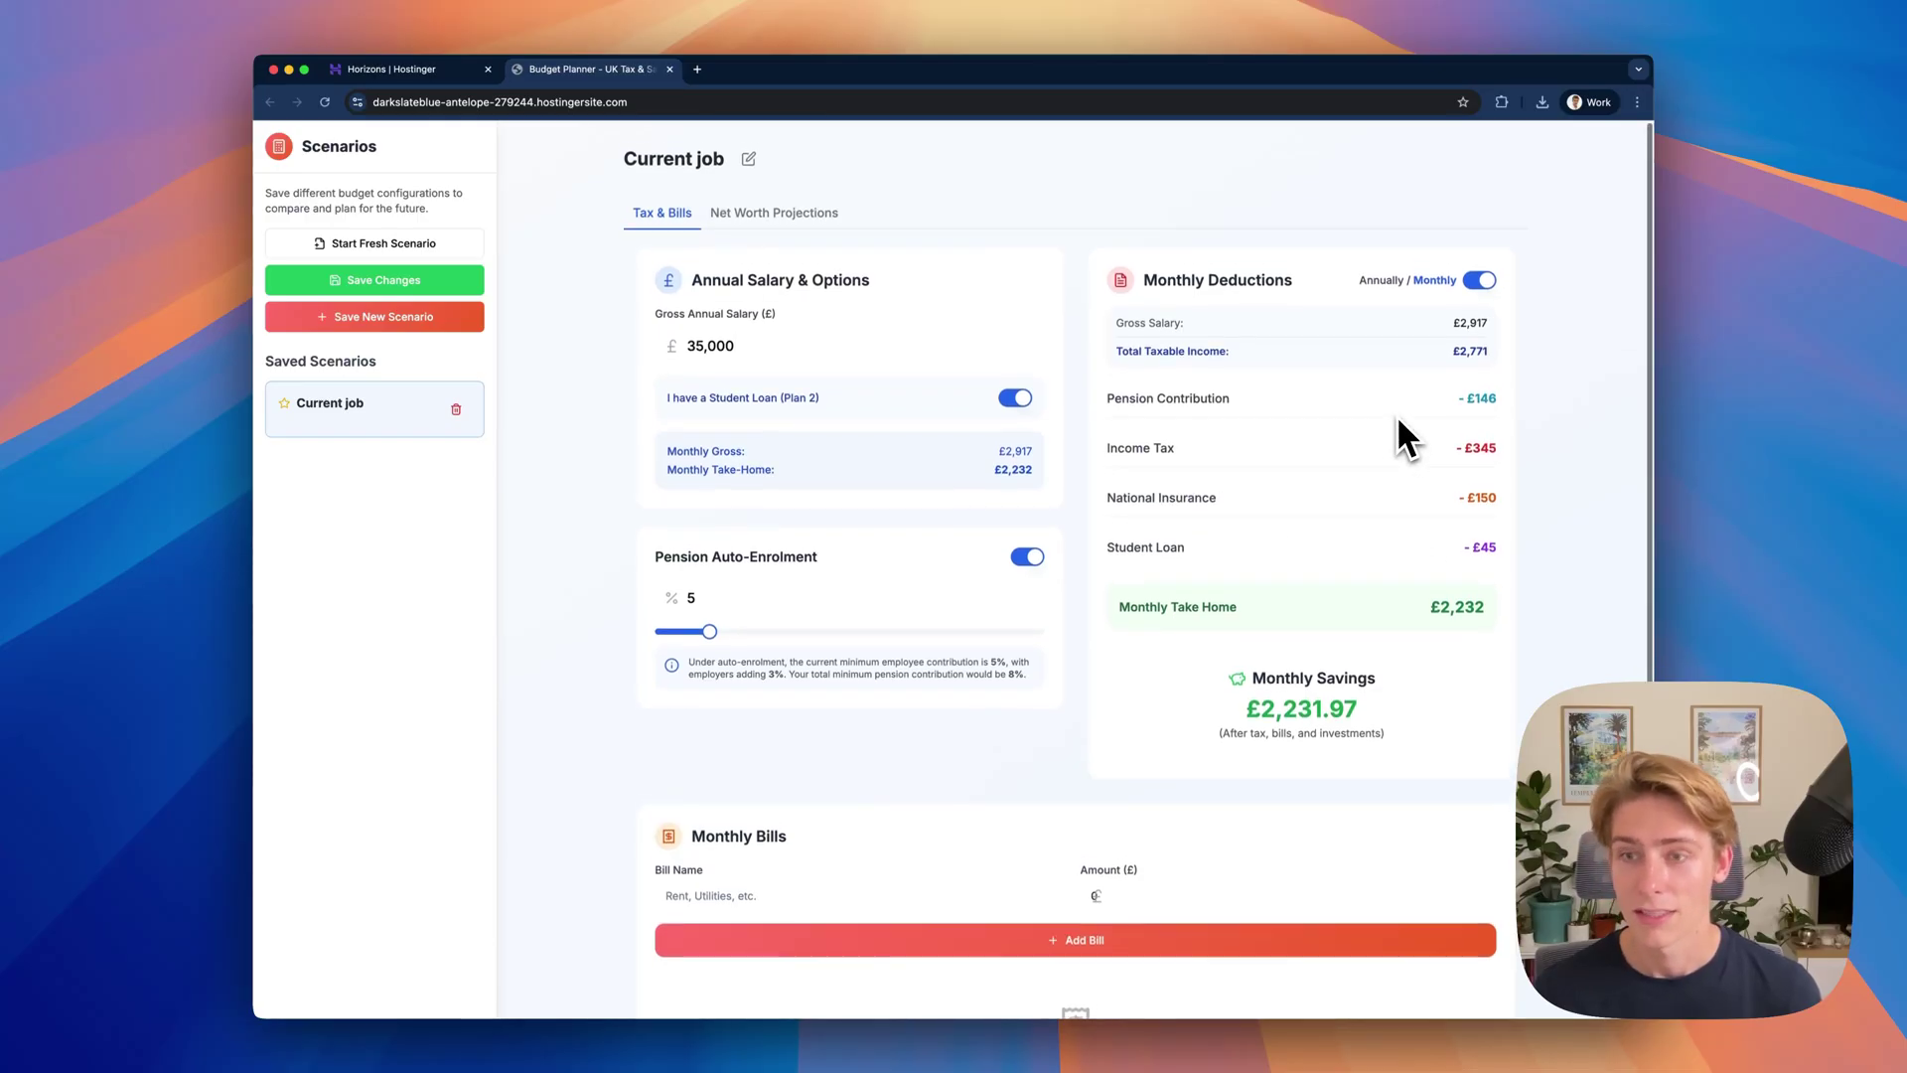
- Add a Rent bill of £800 and an Amex bill of £1,000 under Monthly Bills
scroll(1397, 418, down, 2)
click(856, 792)
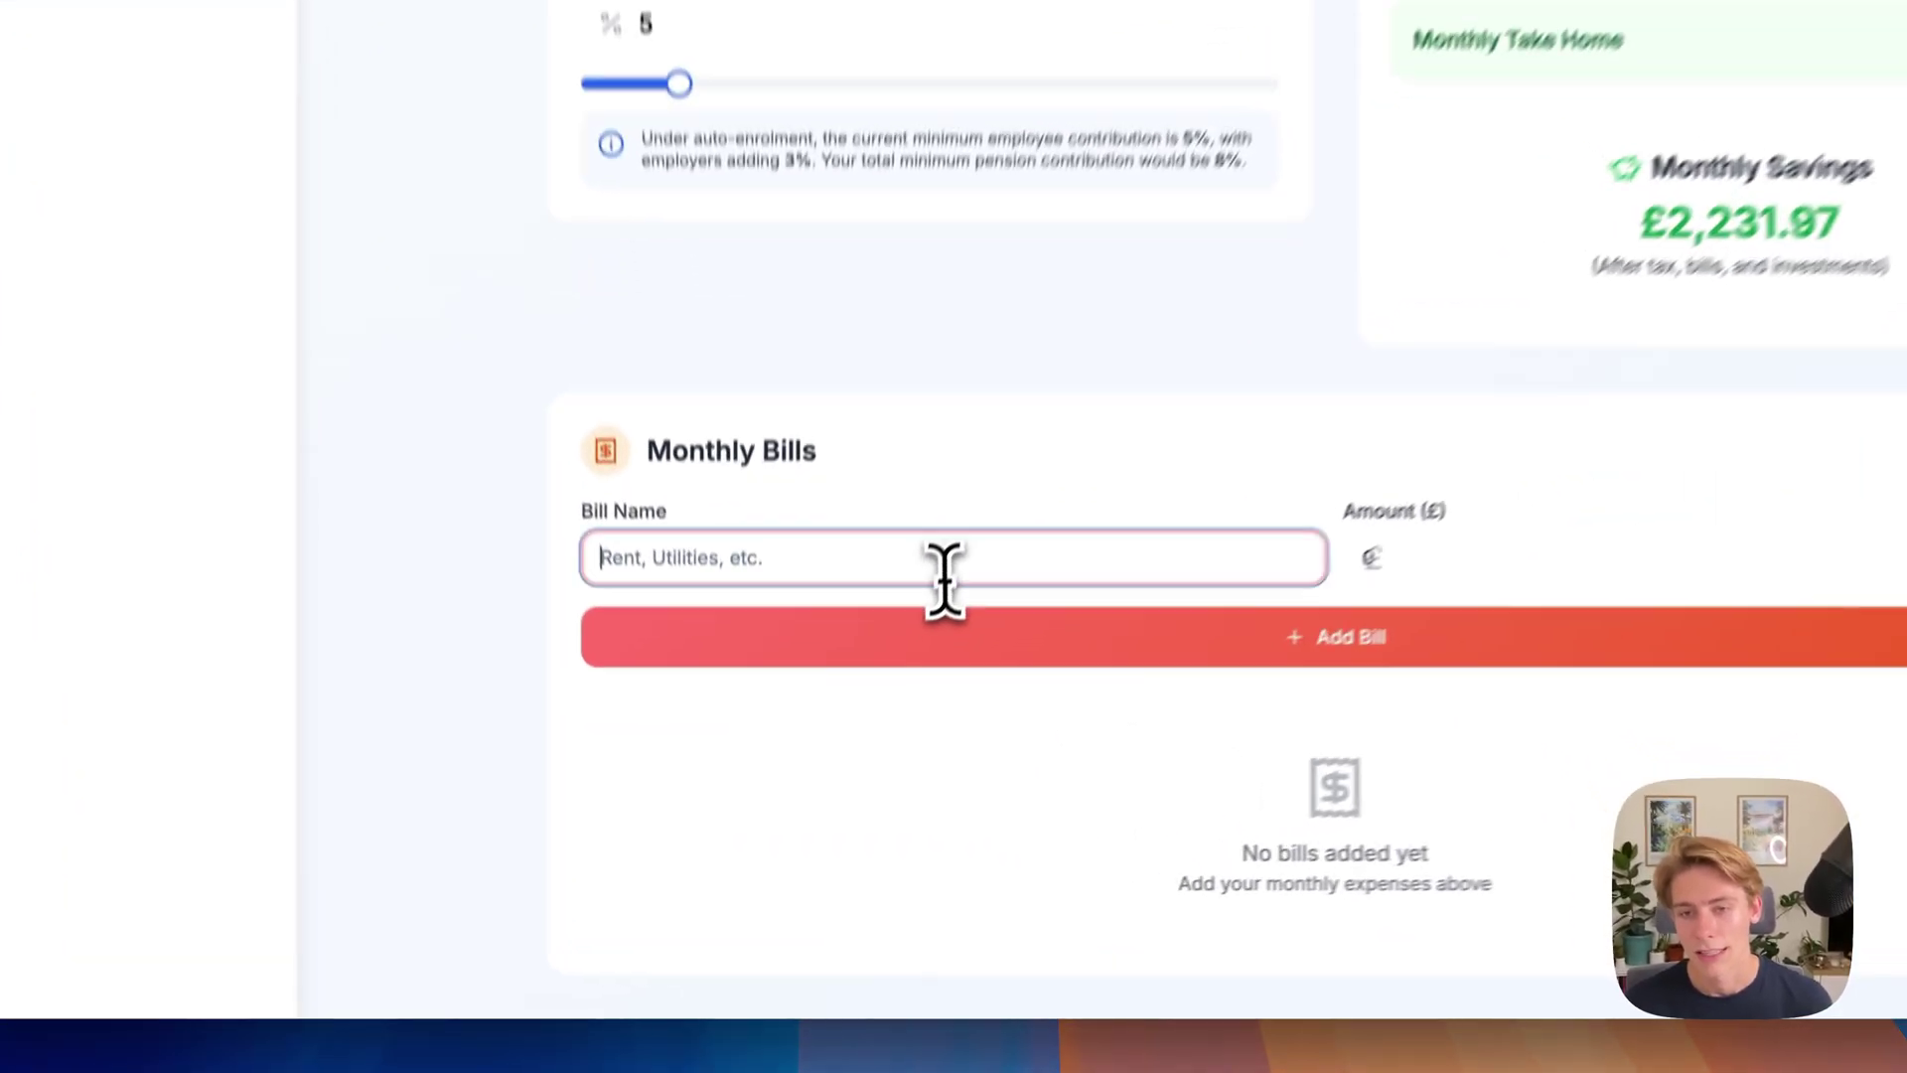
text(Rent)
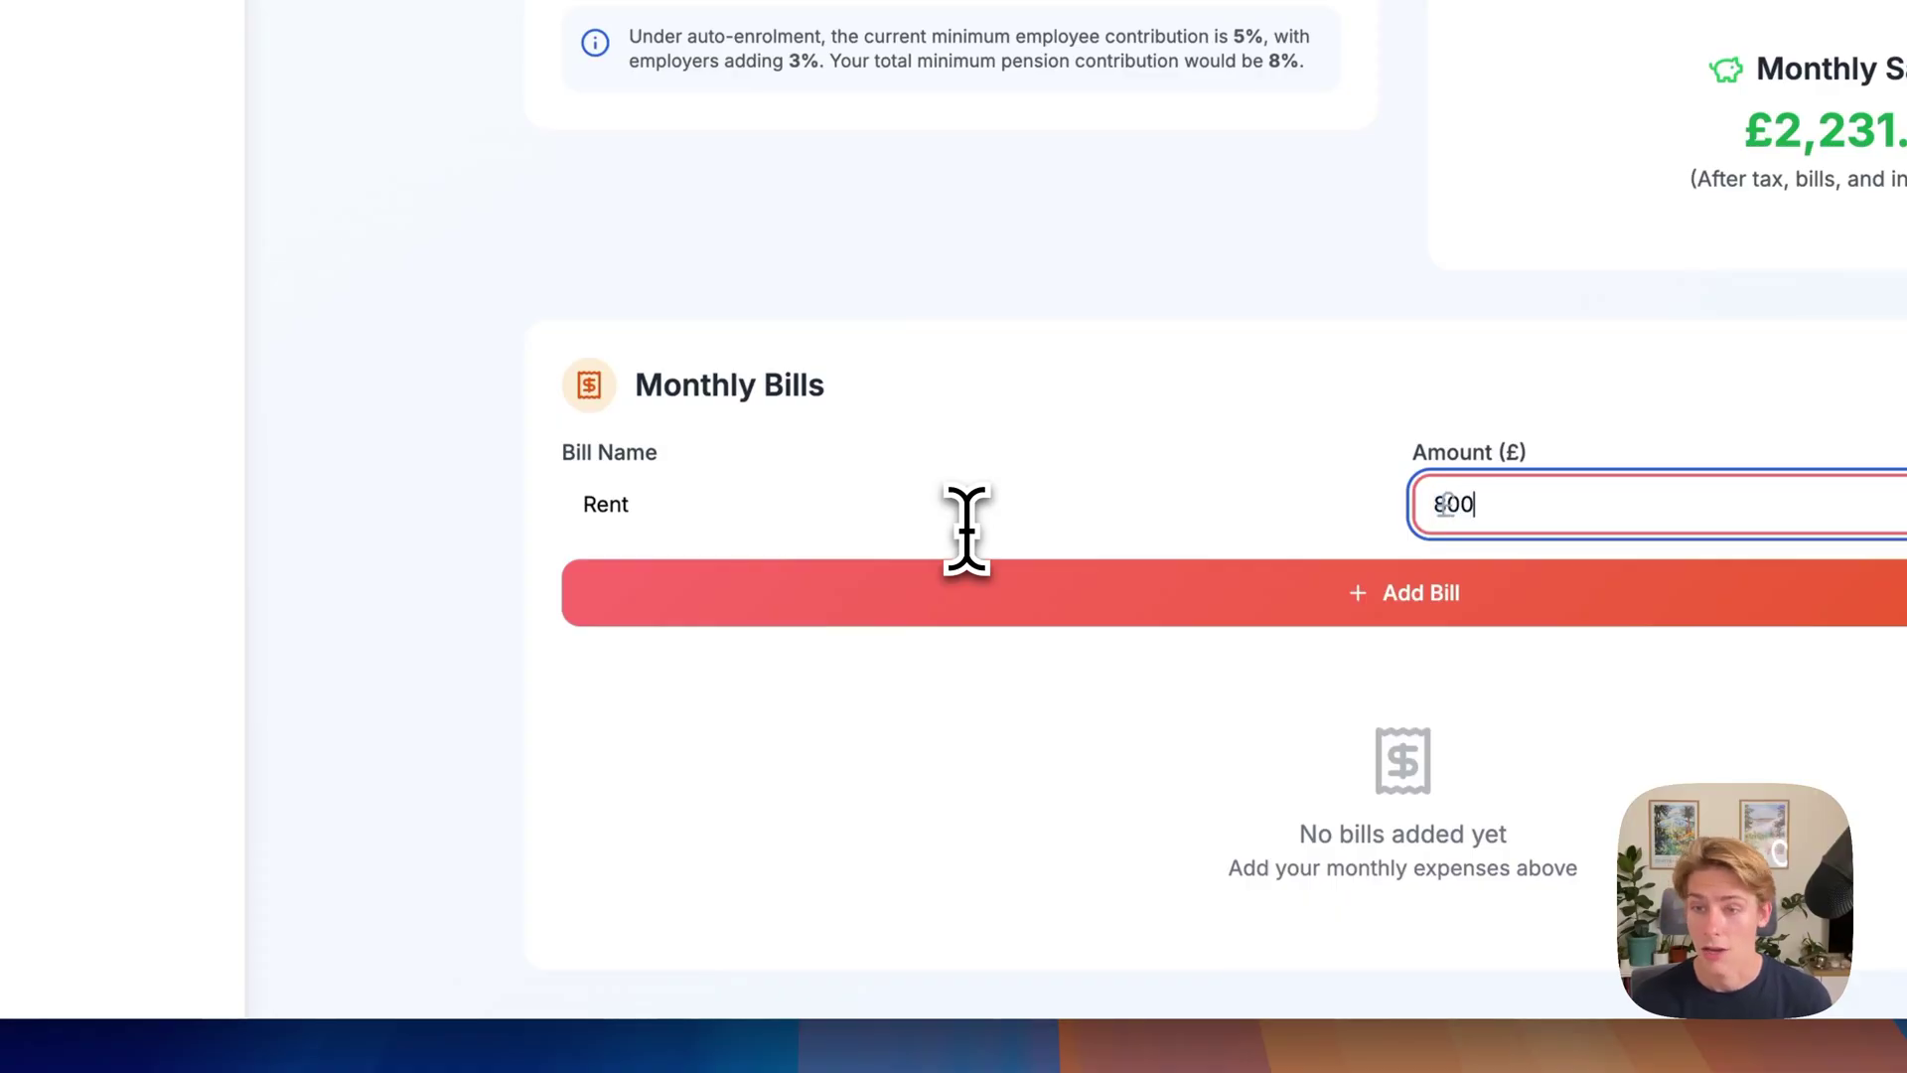
click(924, 607)
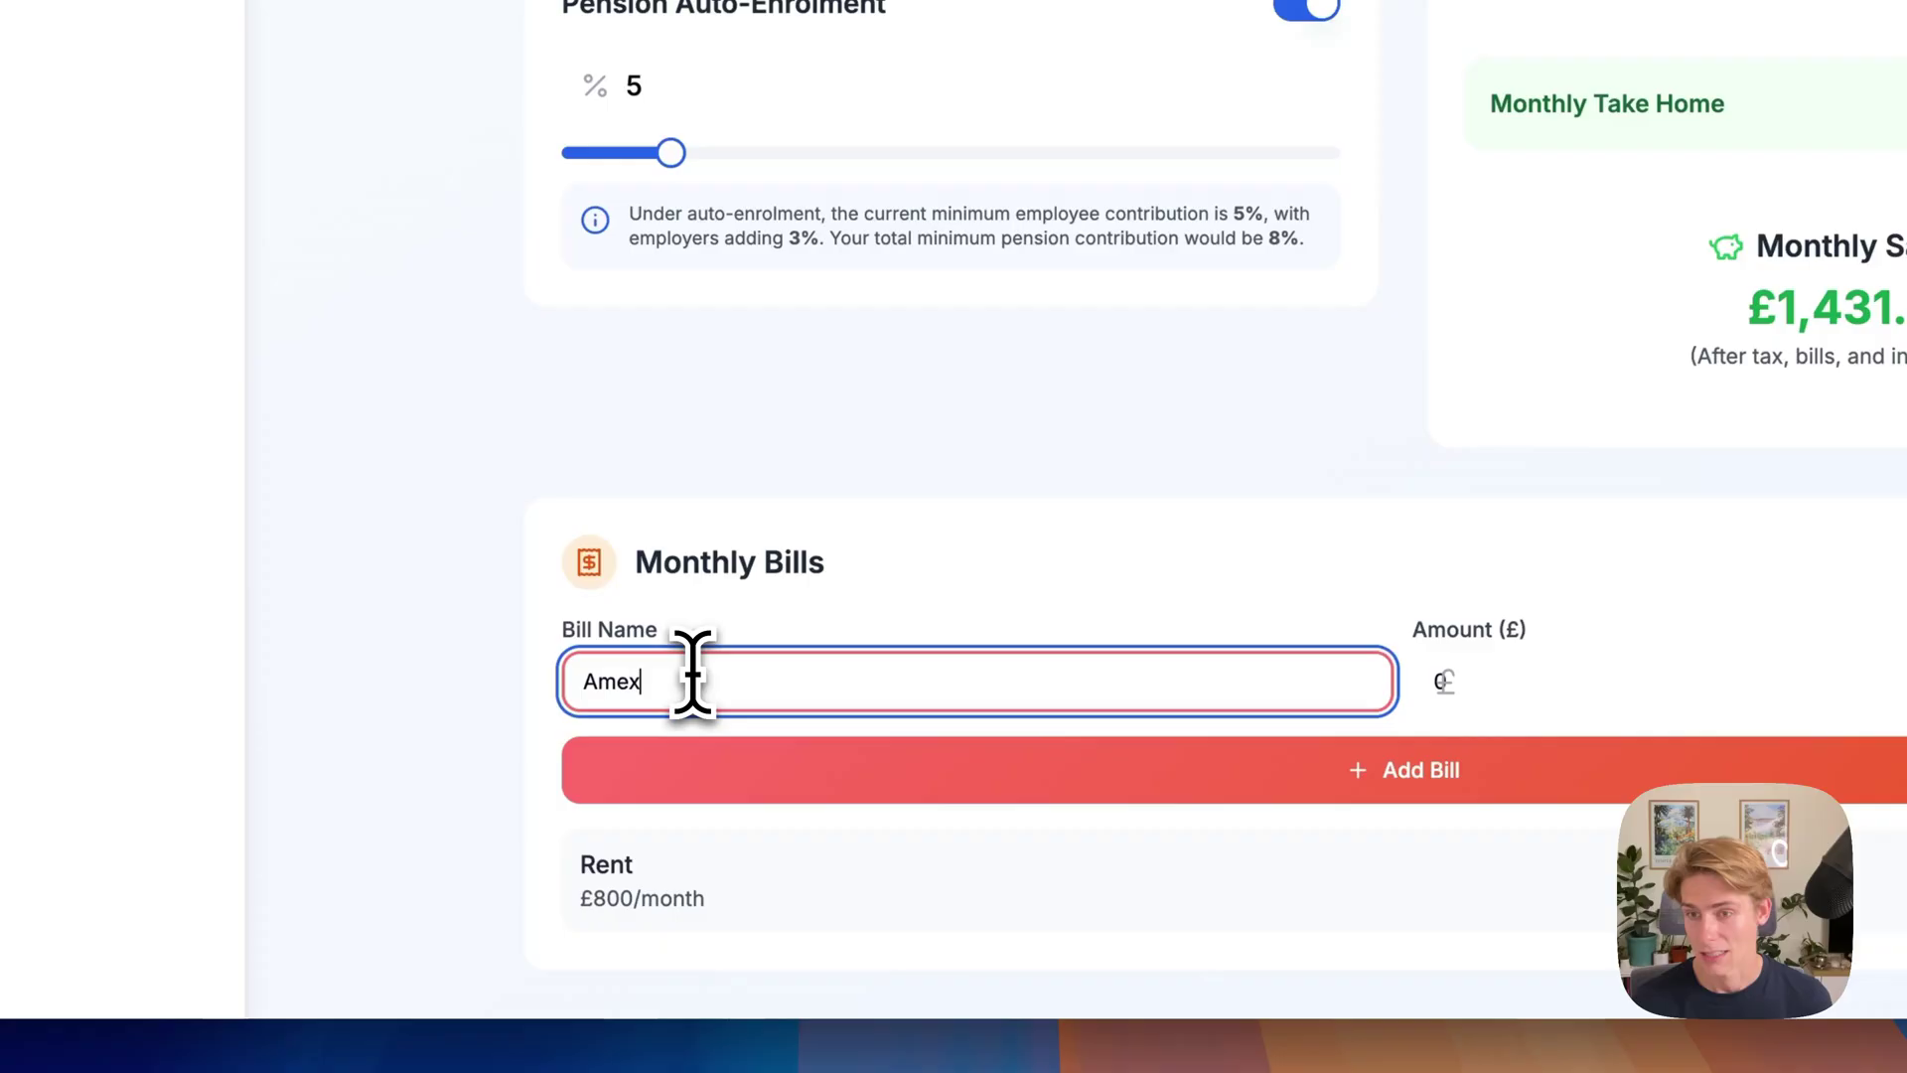
key(Tab)
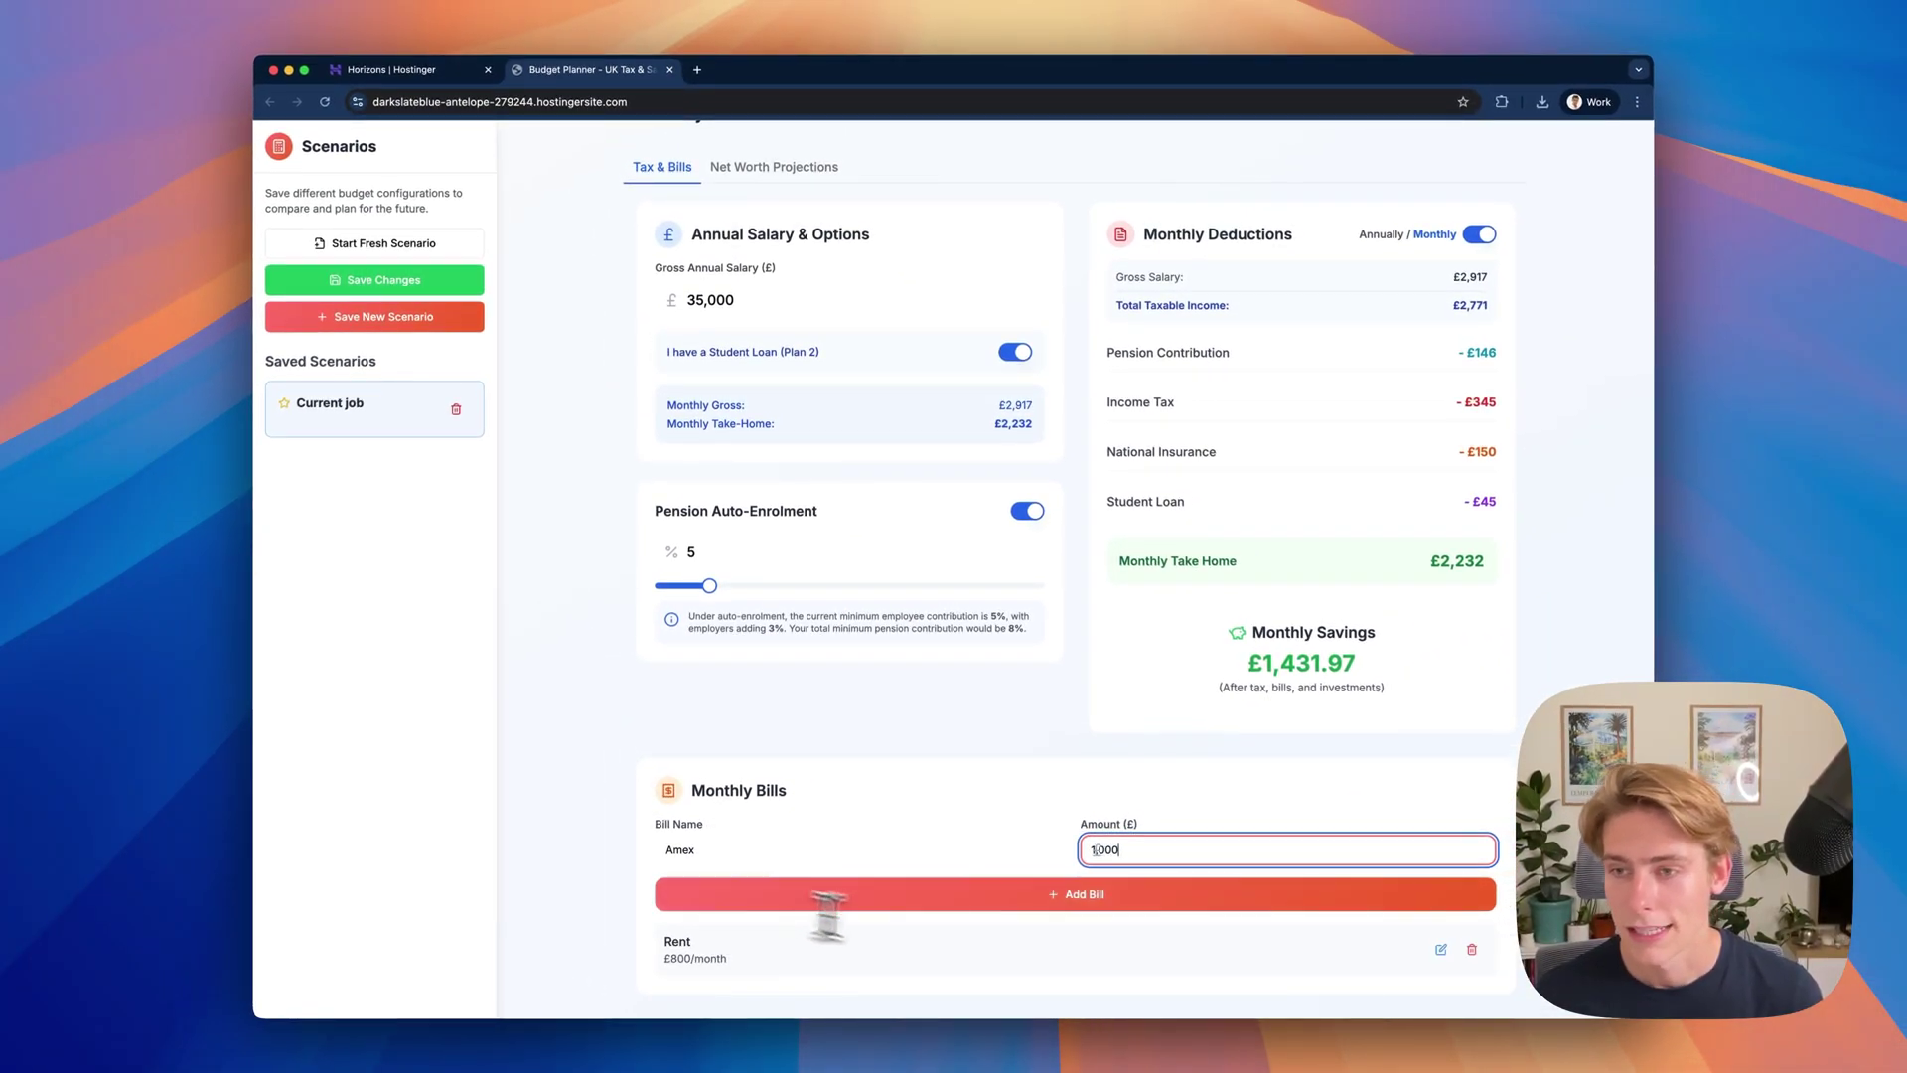
text(1000)
click(1063, 899)
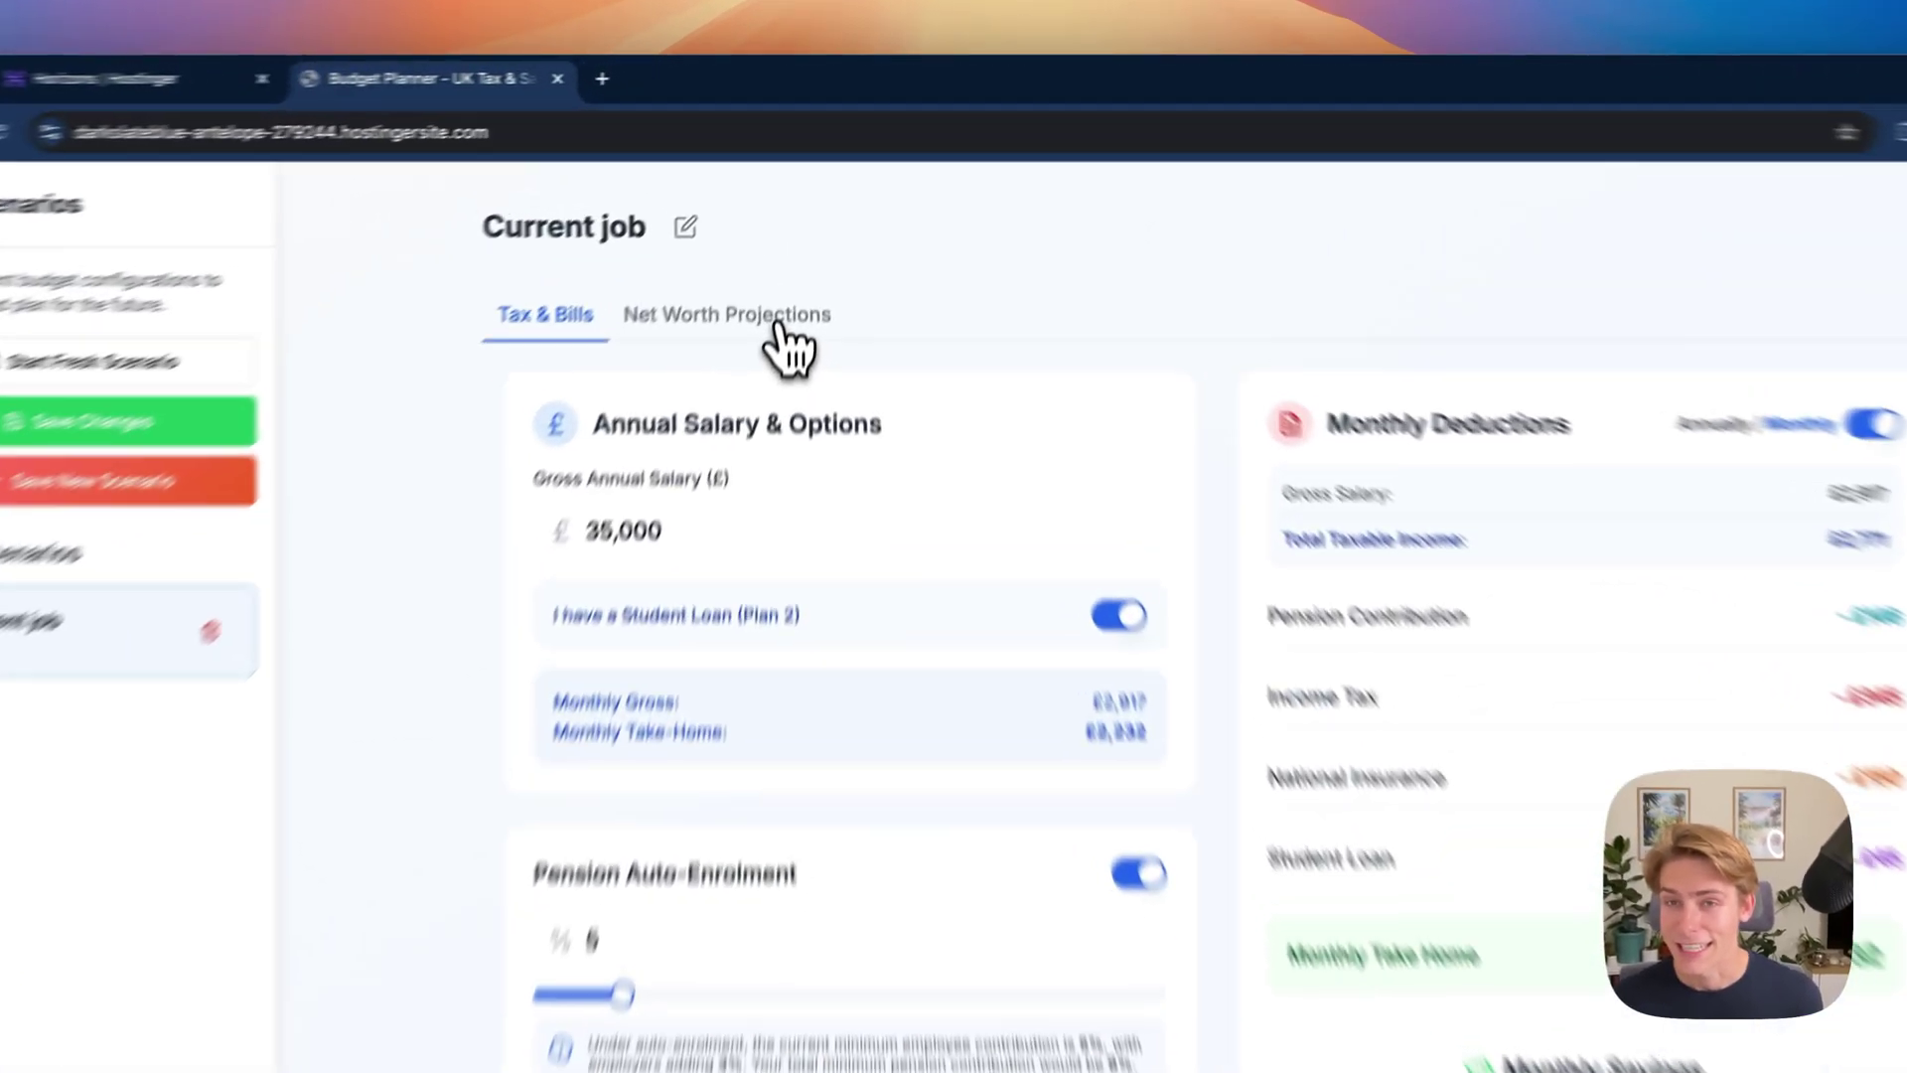
- Open Net Worth Projections and review the savings/ISA and pension pot projections
click(806, 220)
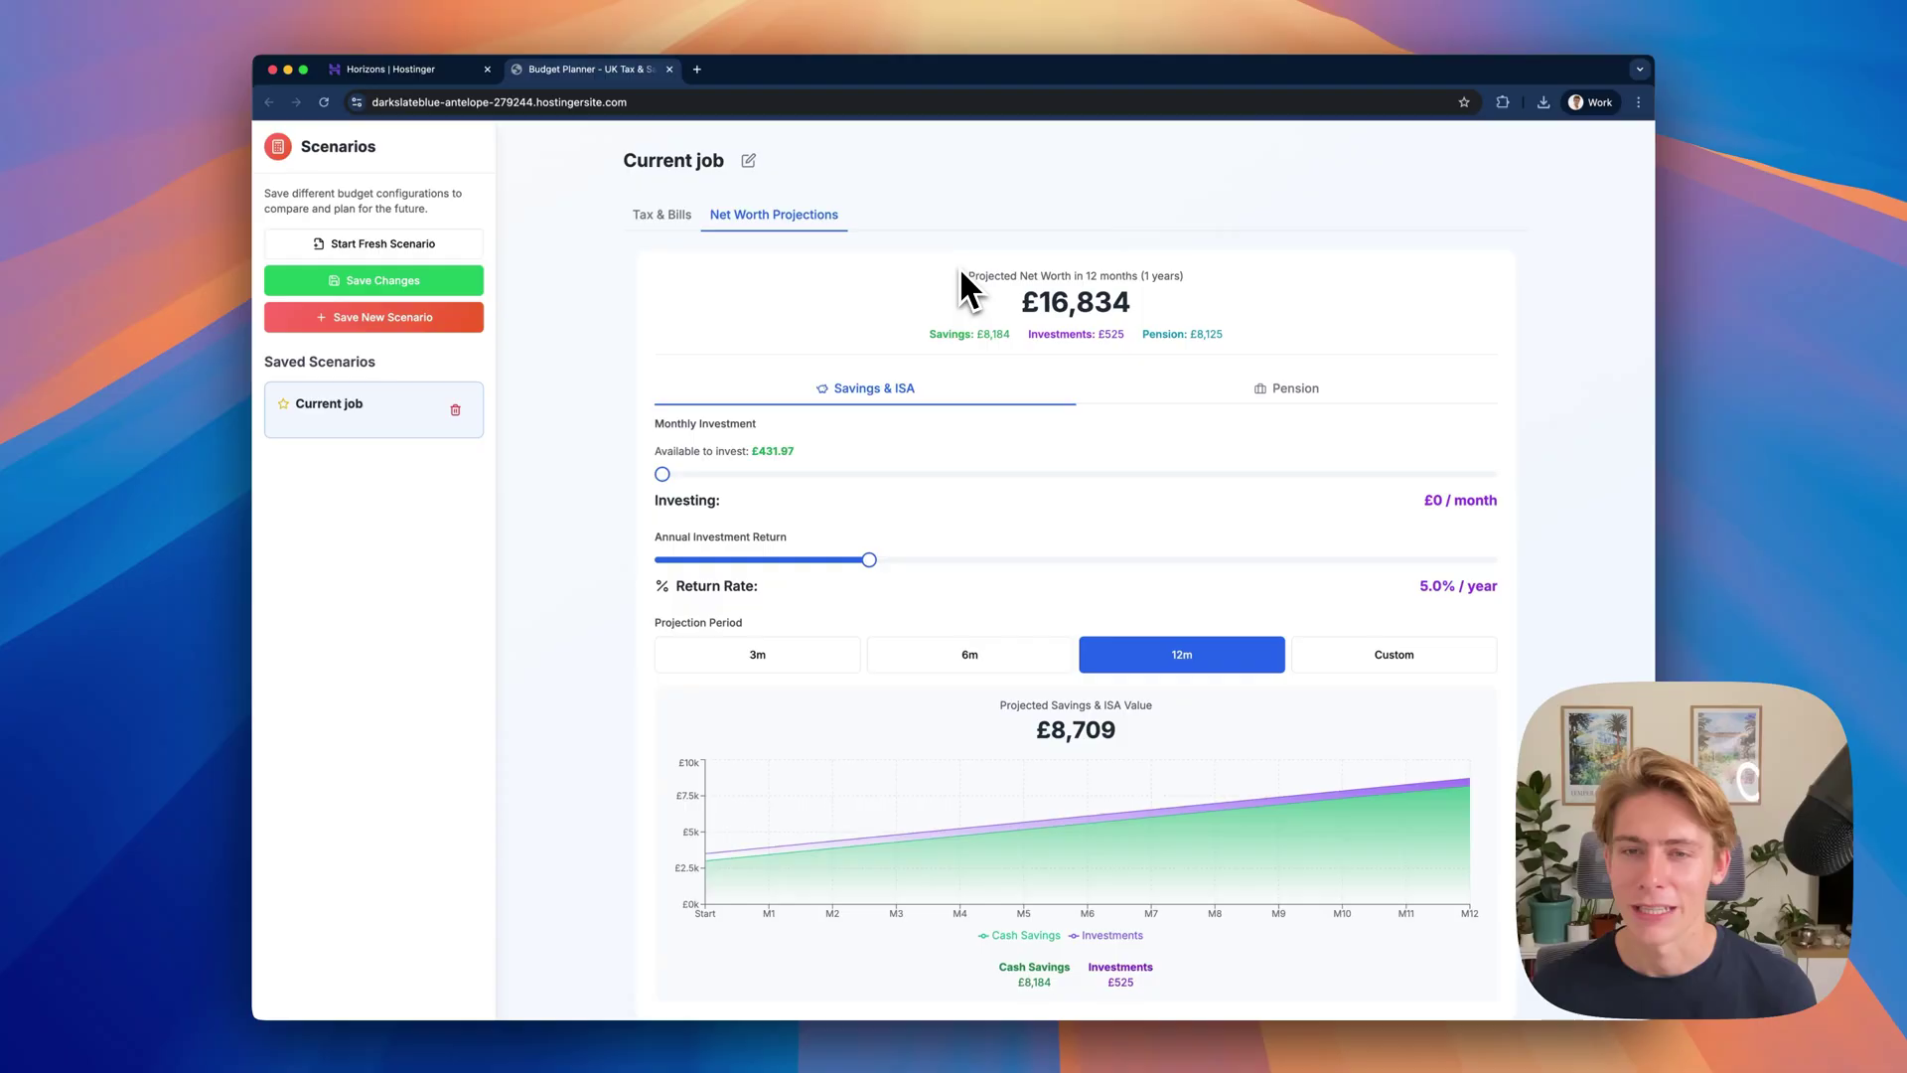
drag(795, 451, 656, 453)
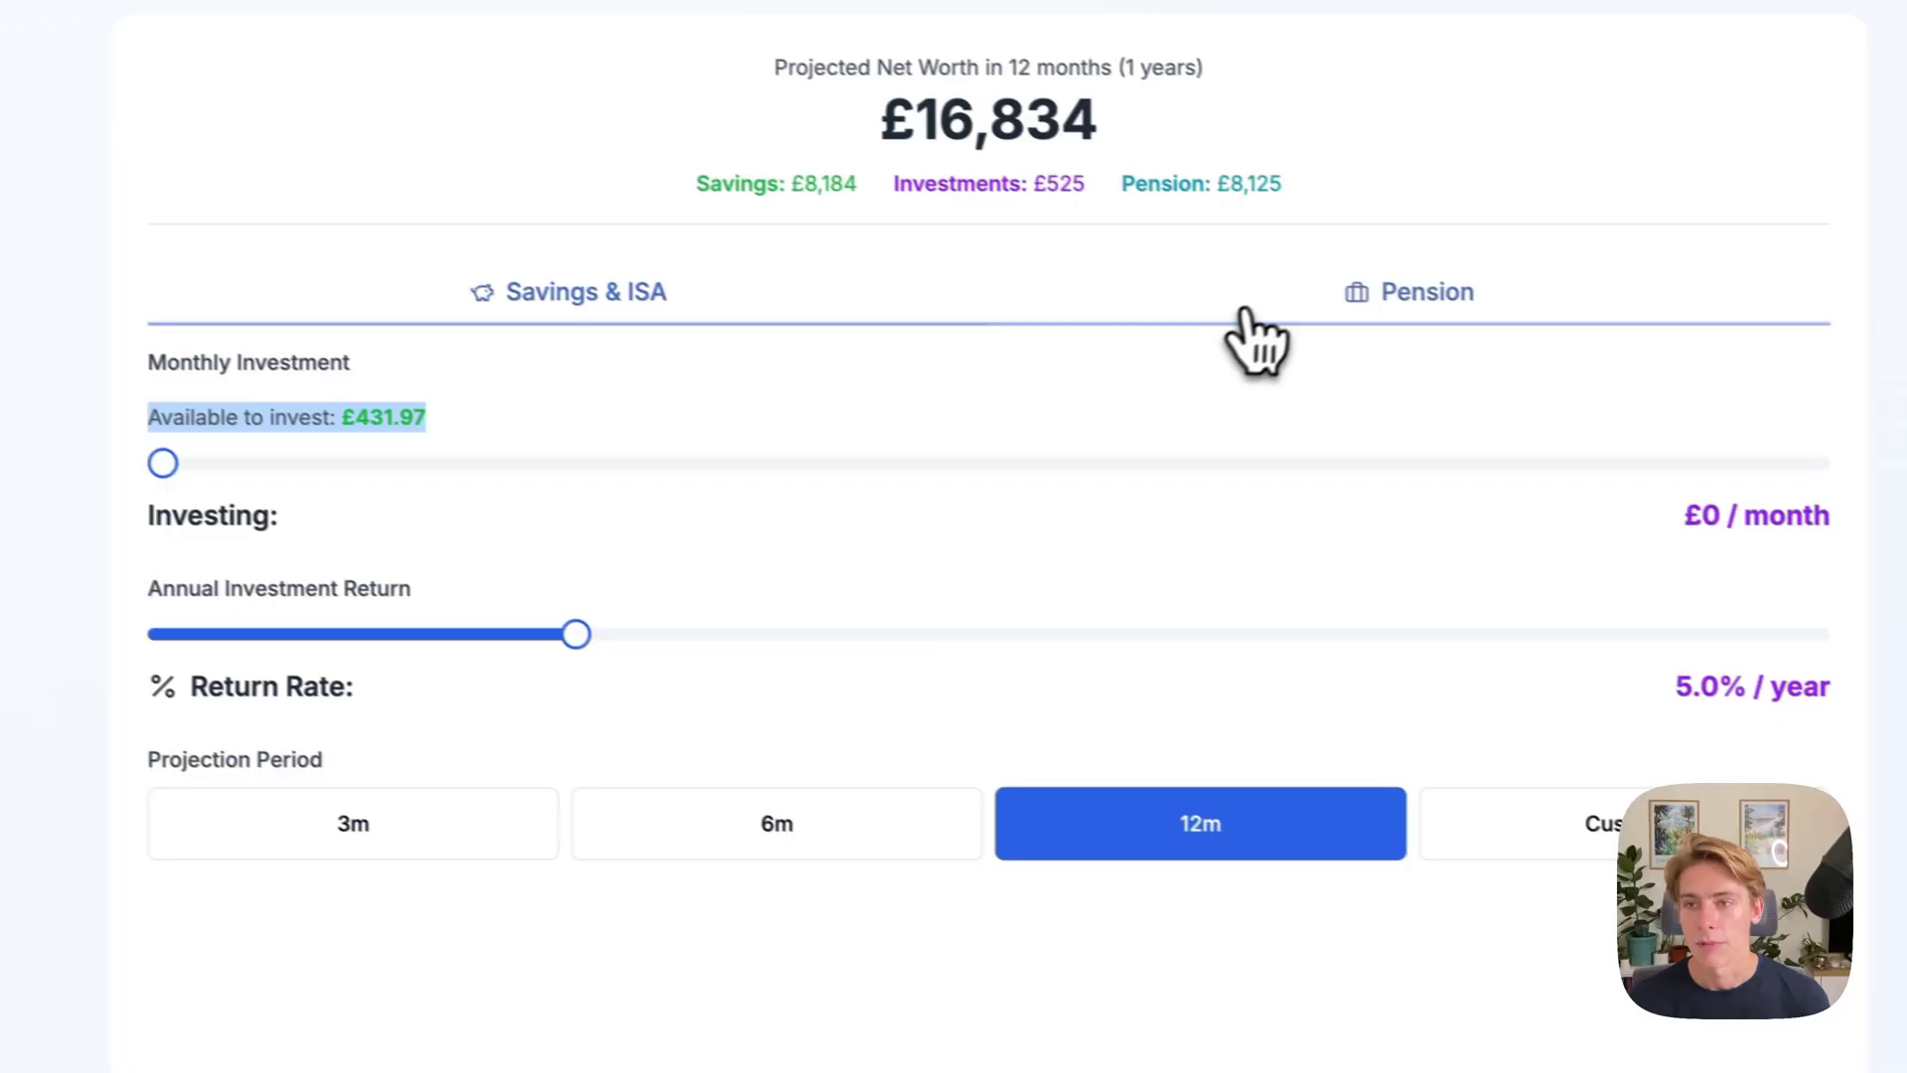
click(1656, 417)
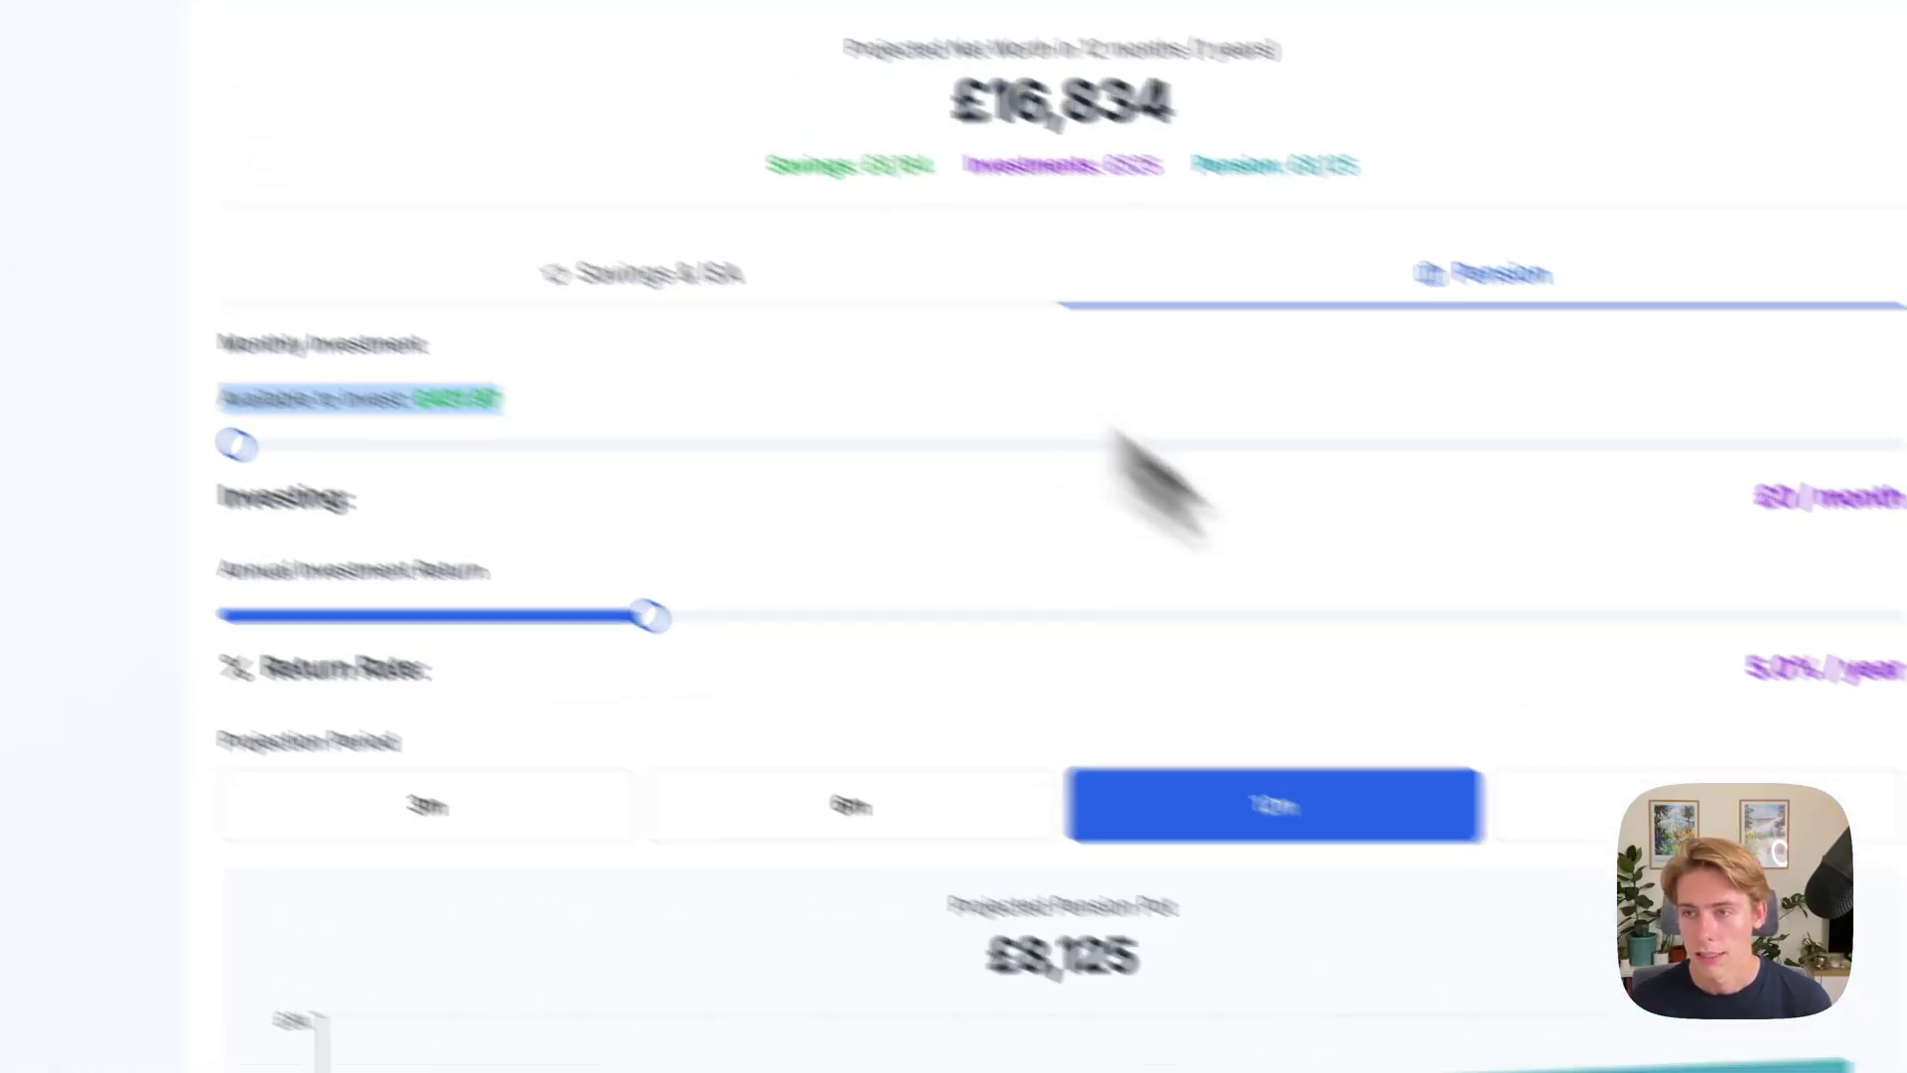
click(676, 276)
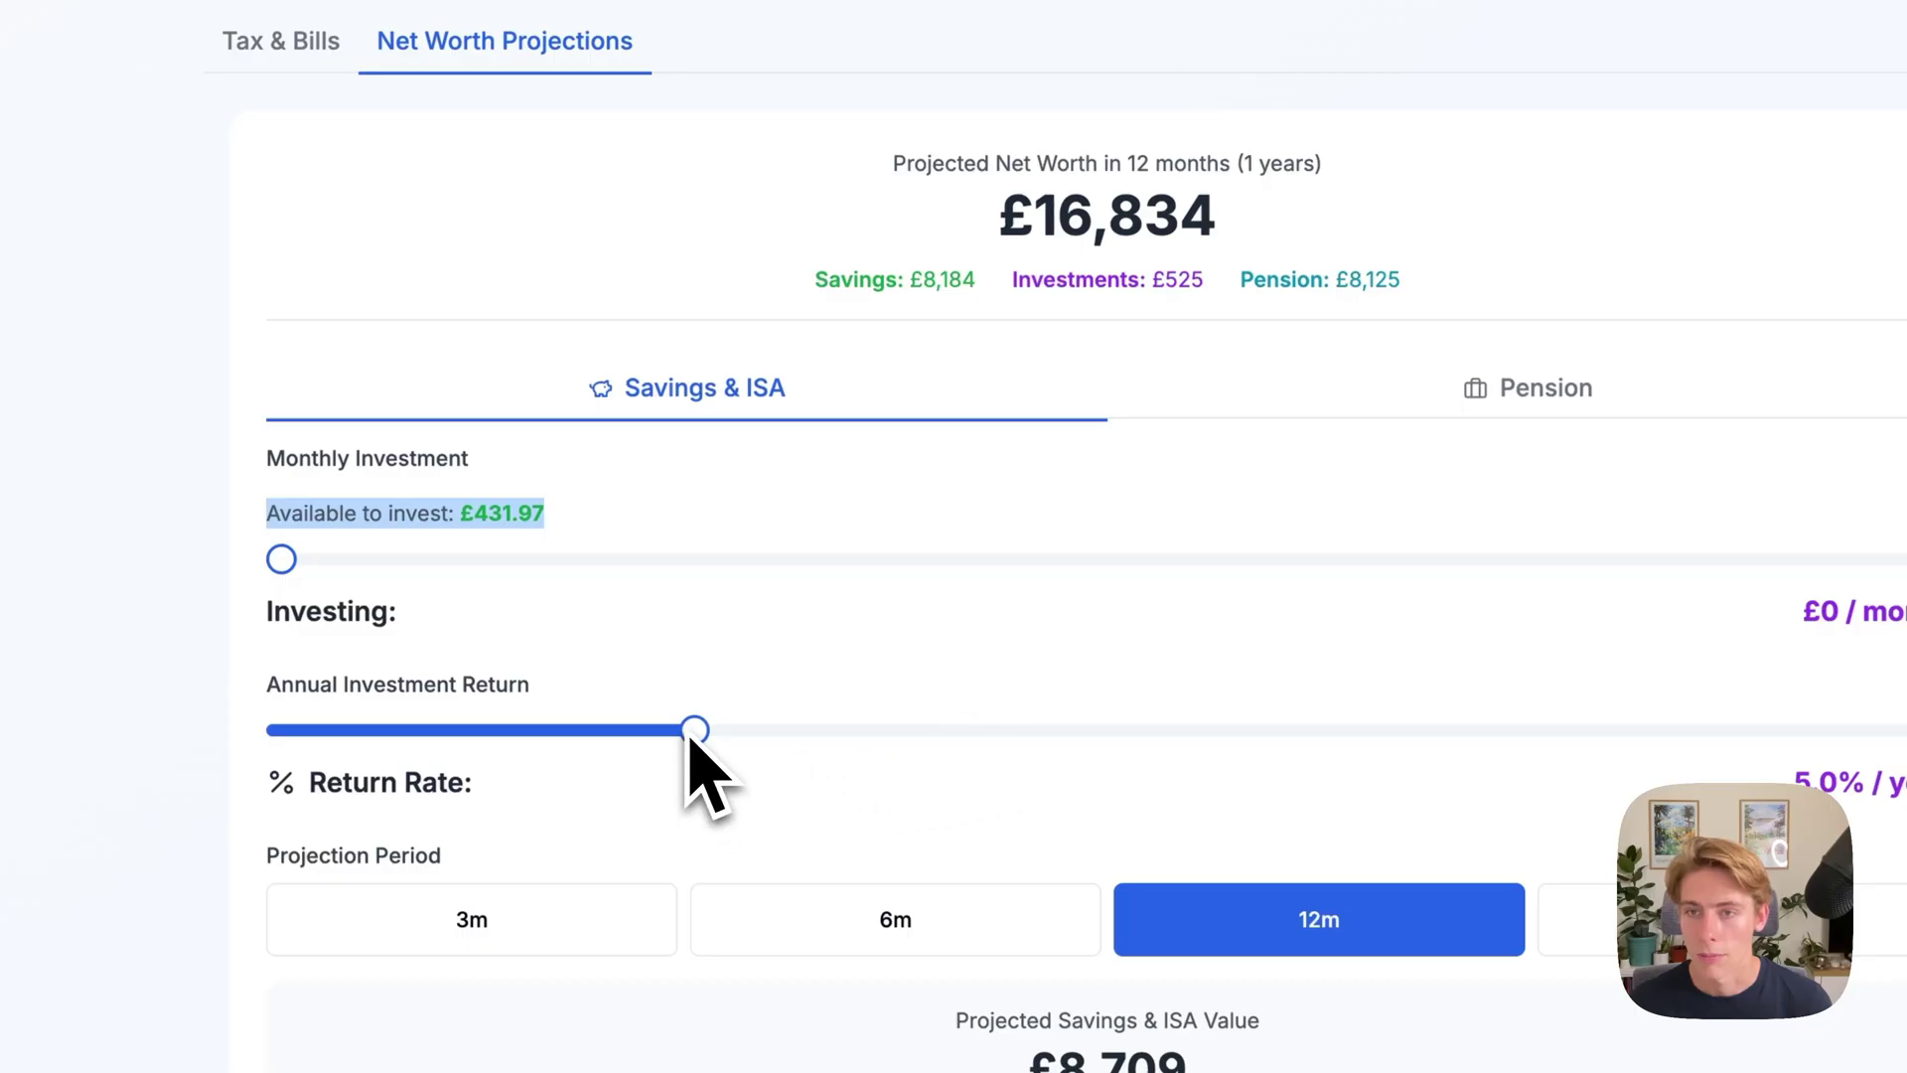
- Set Monthly Investment to £250 and Annual Investment Return to 9.0%
click(420, 596)
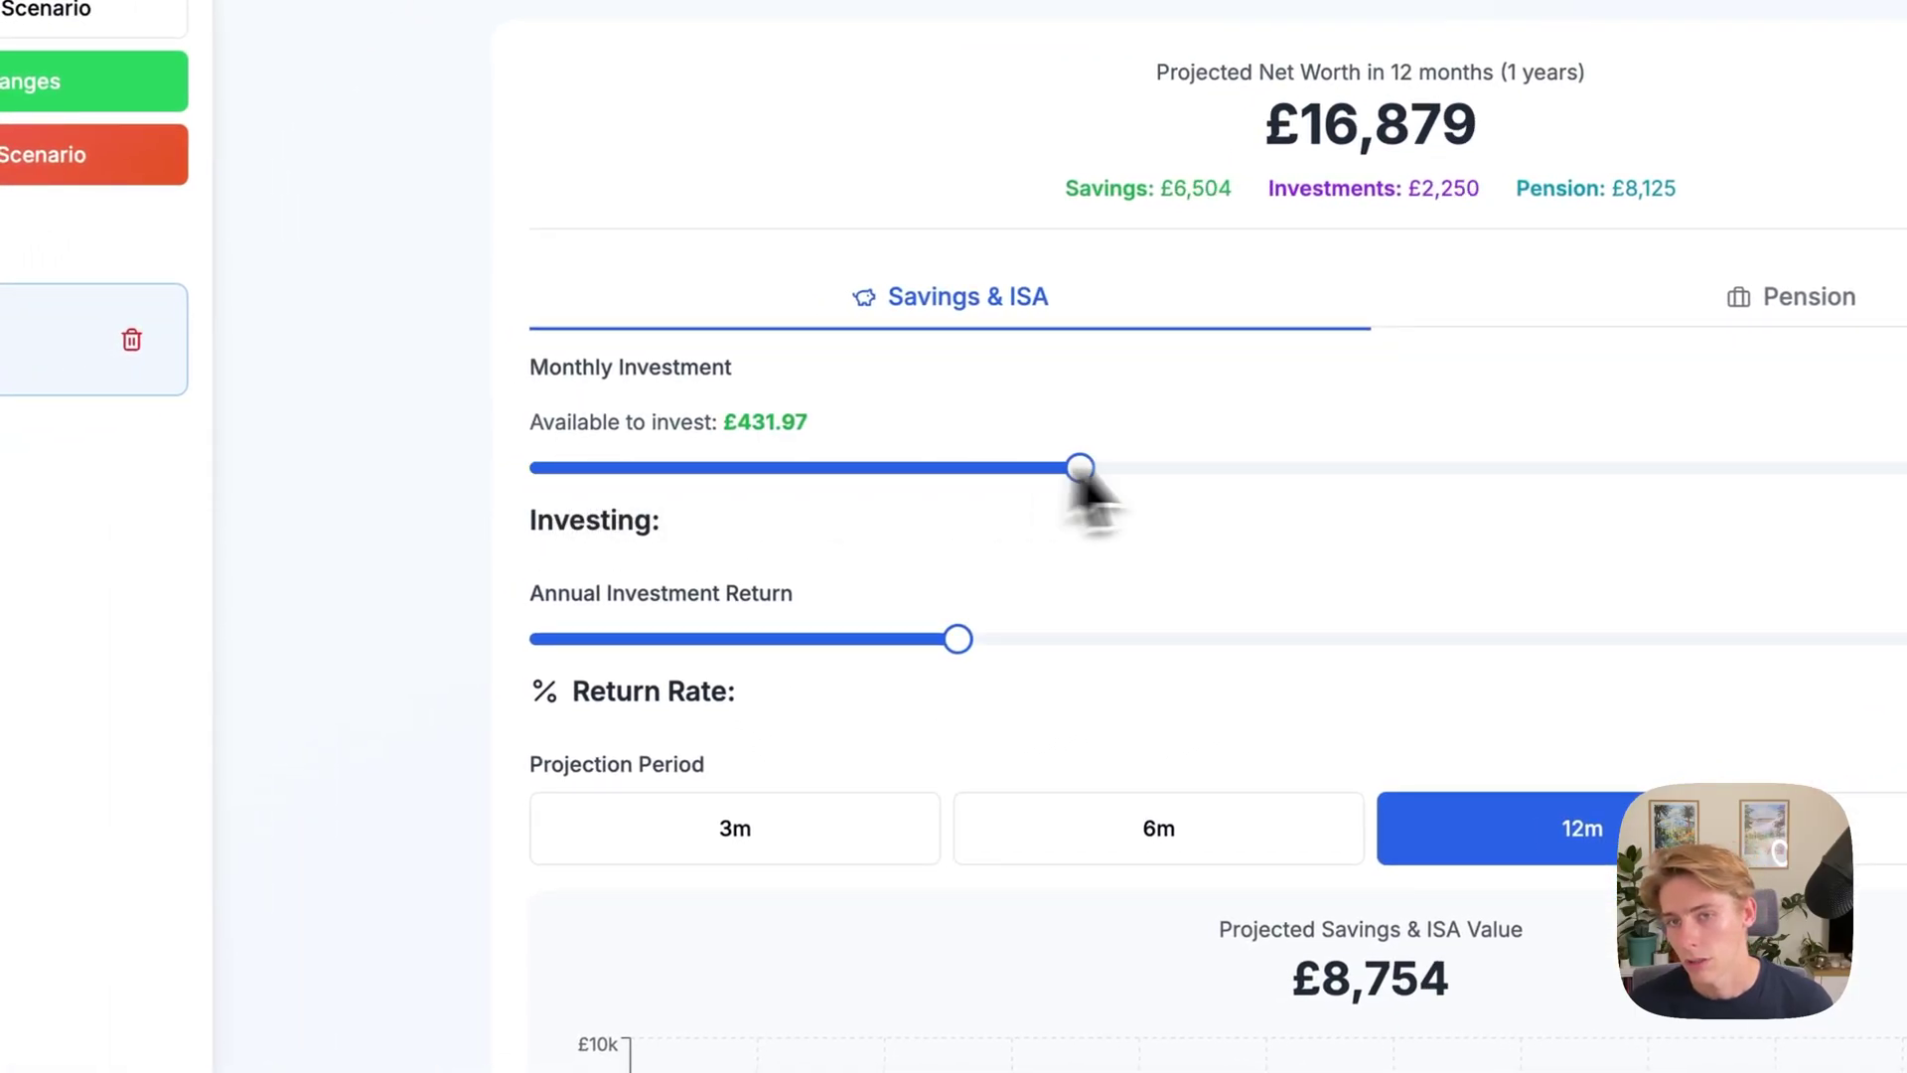
drag(1080, 468, 1501, 468)
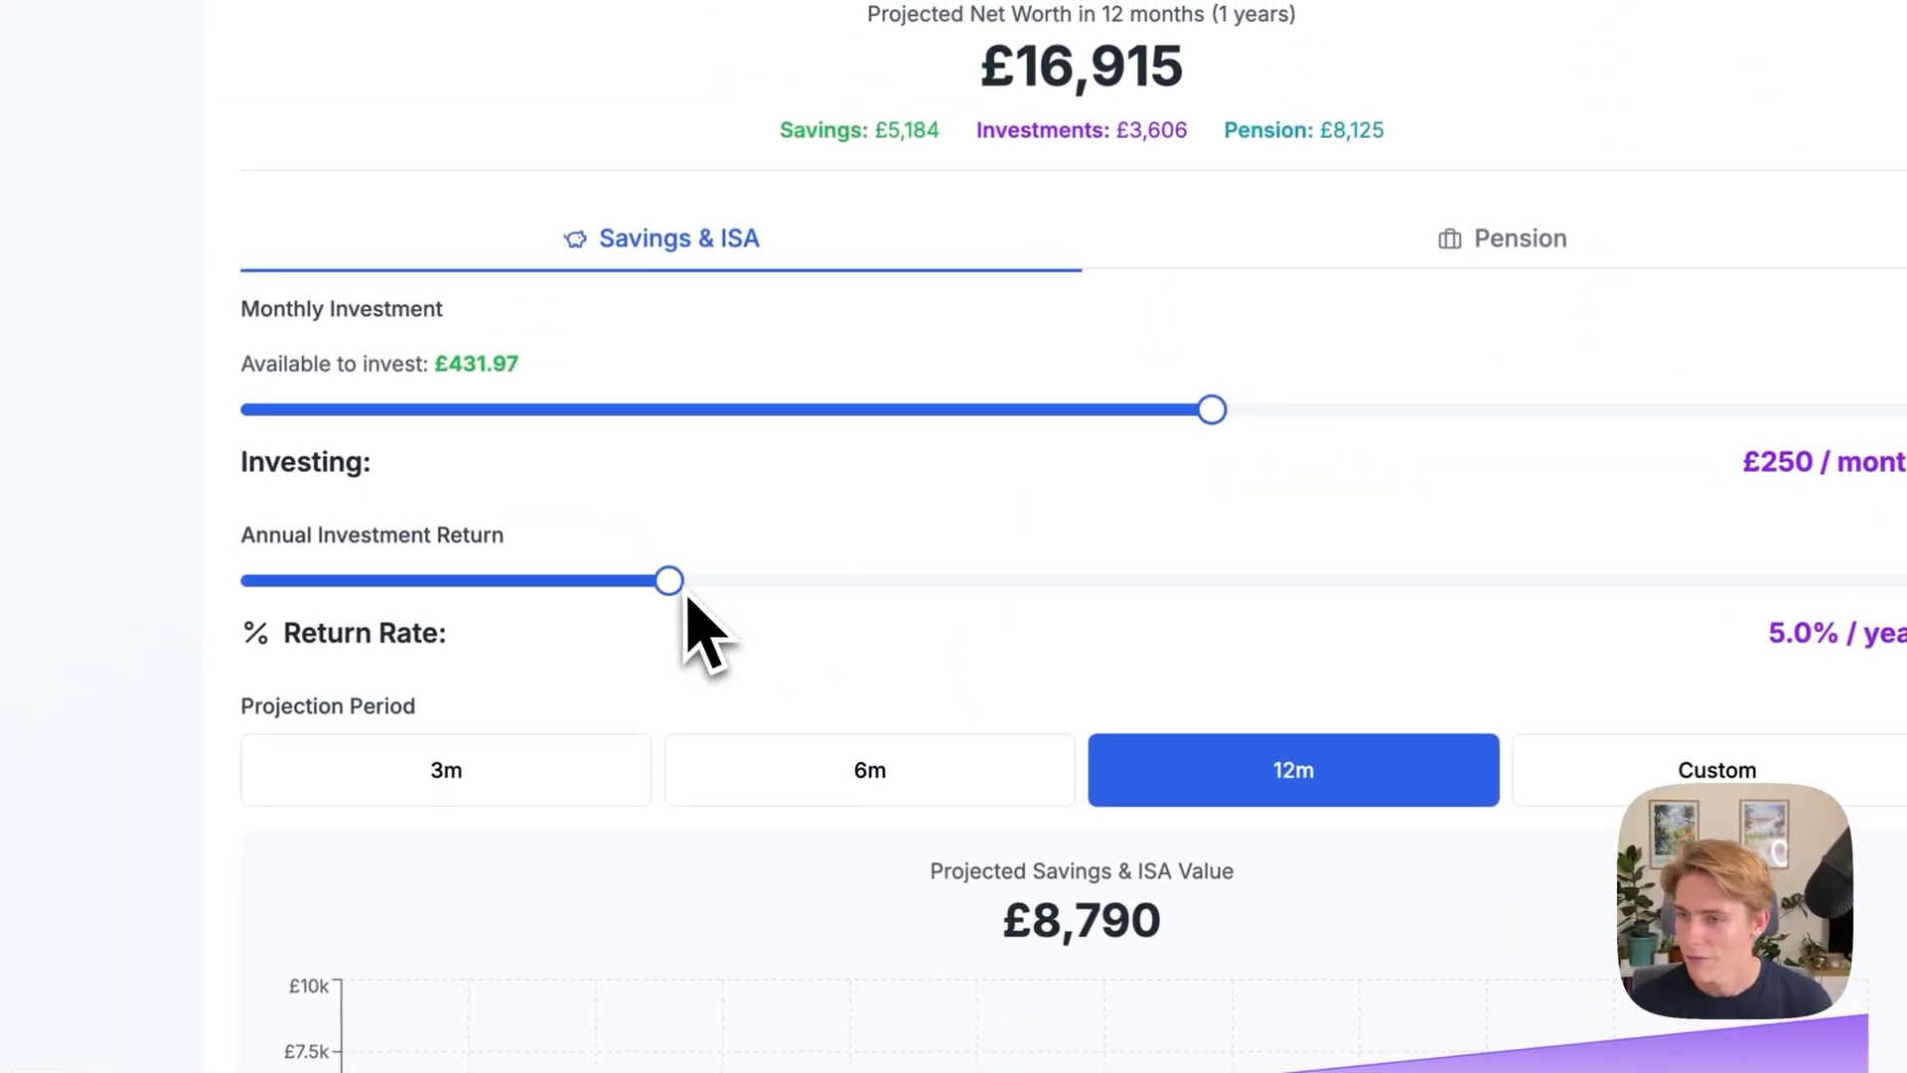
drag(631, 562, 752, 567)
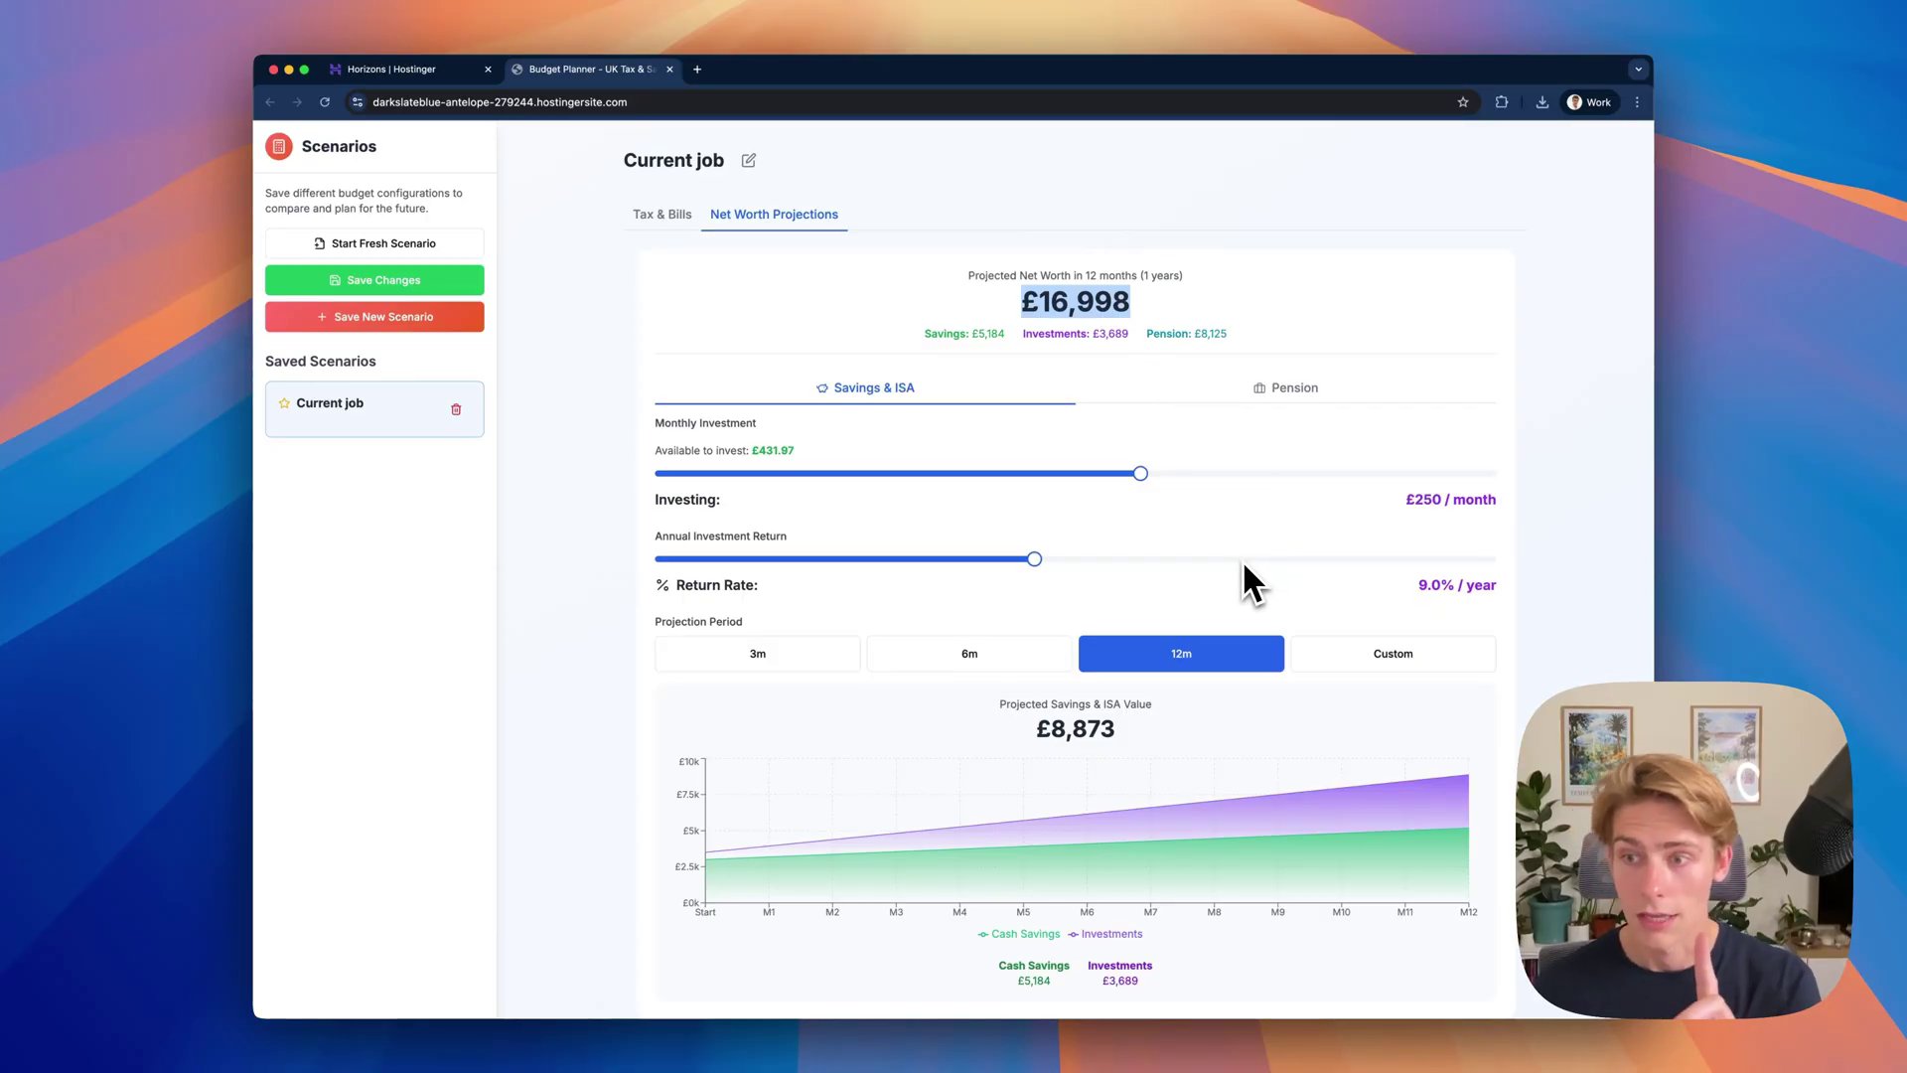
- Switch the savings projection to a custom period measured in years
click(1369, 665)
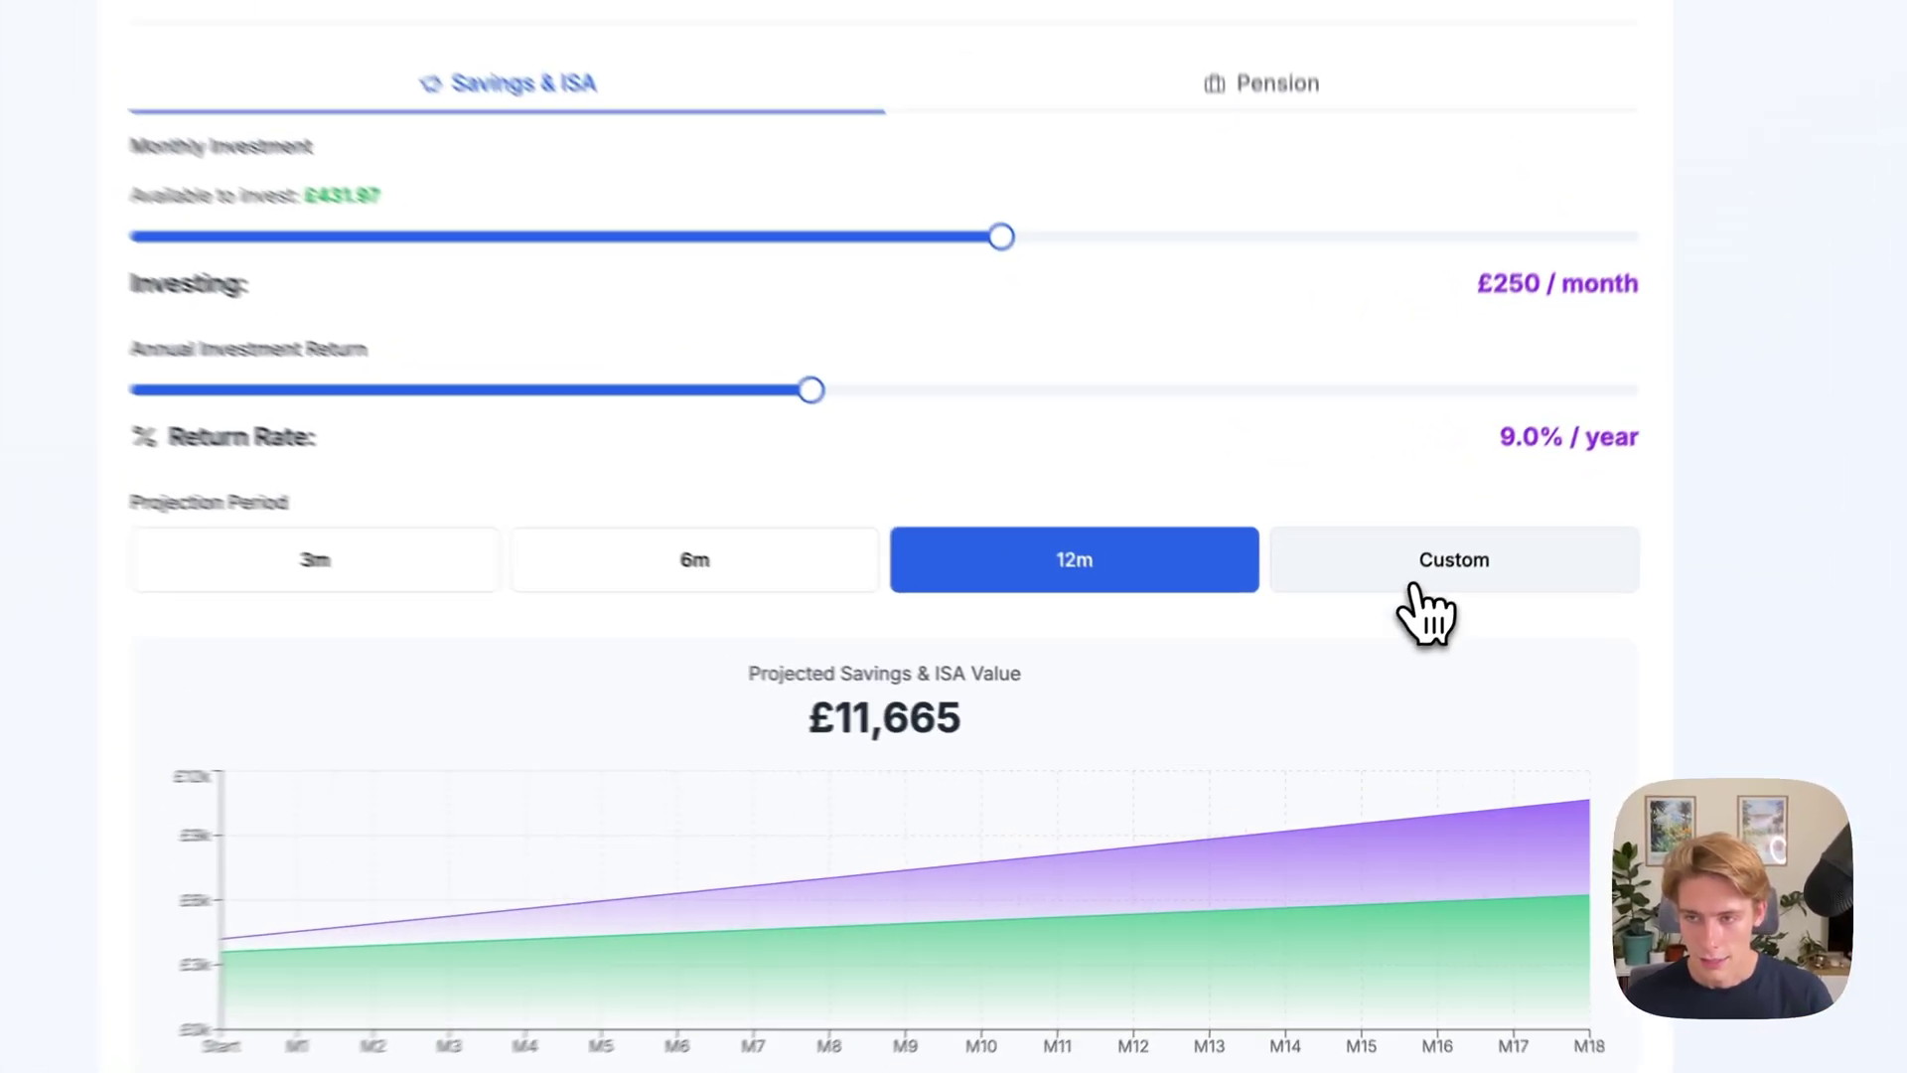
click(1415, 581)
scroll(1221, 575, down, 4)
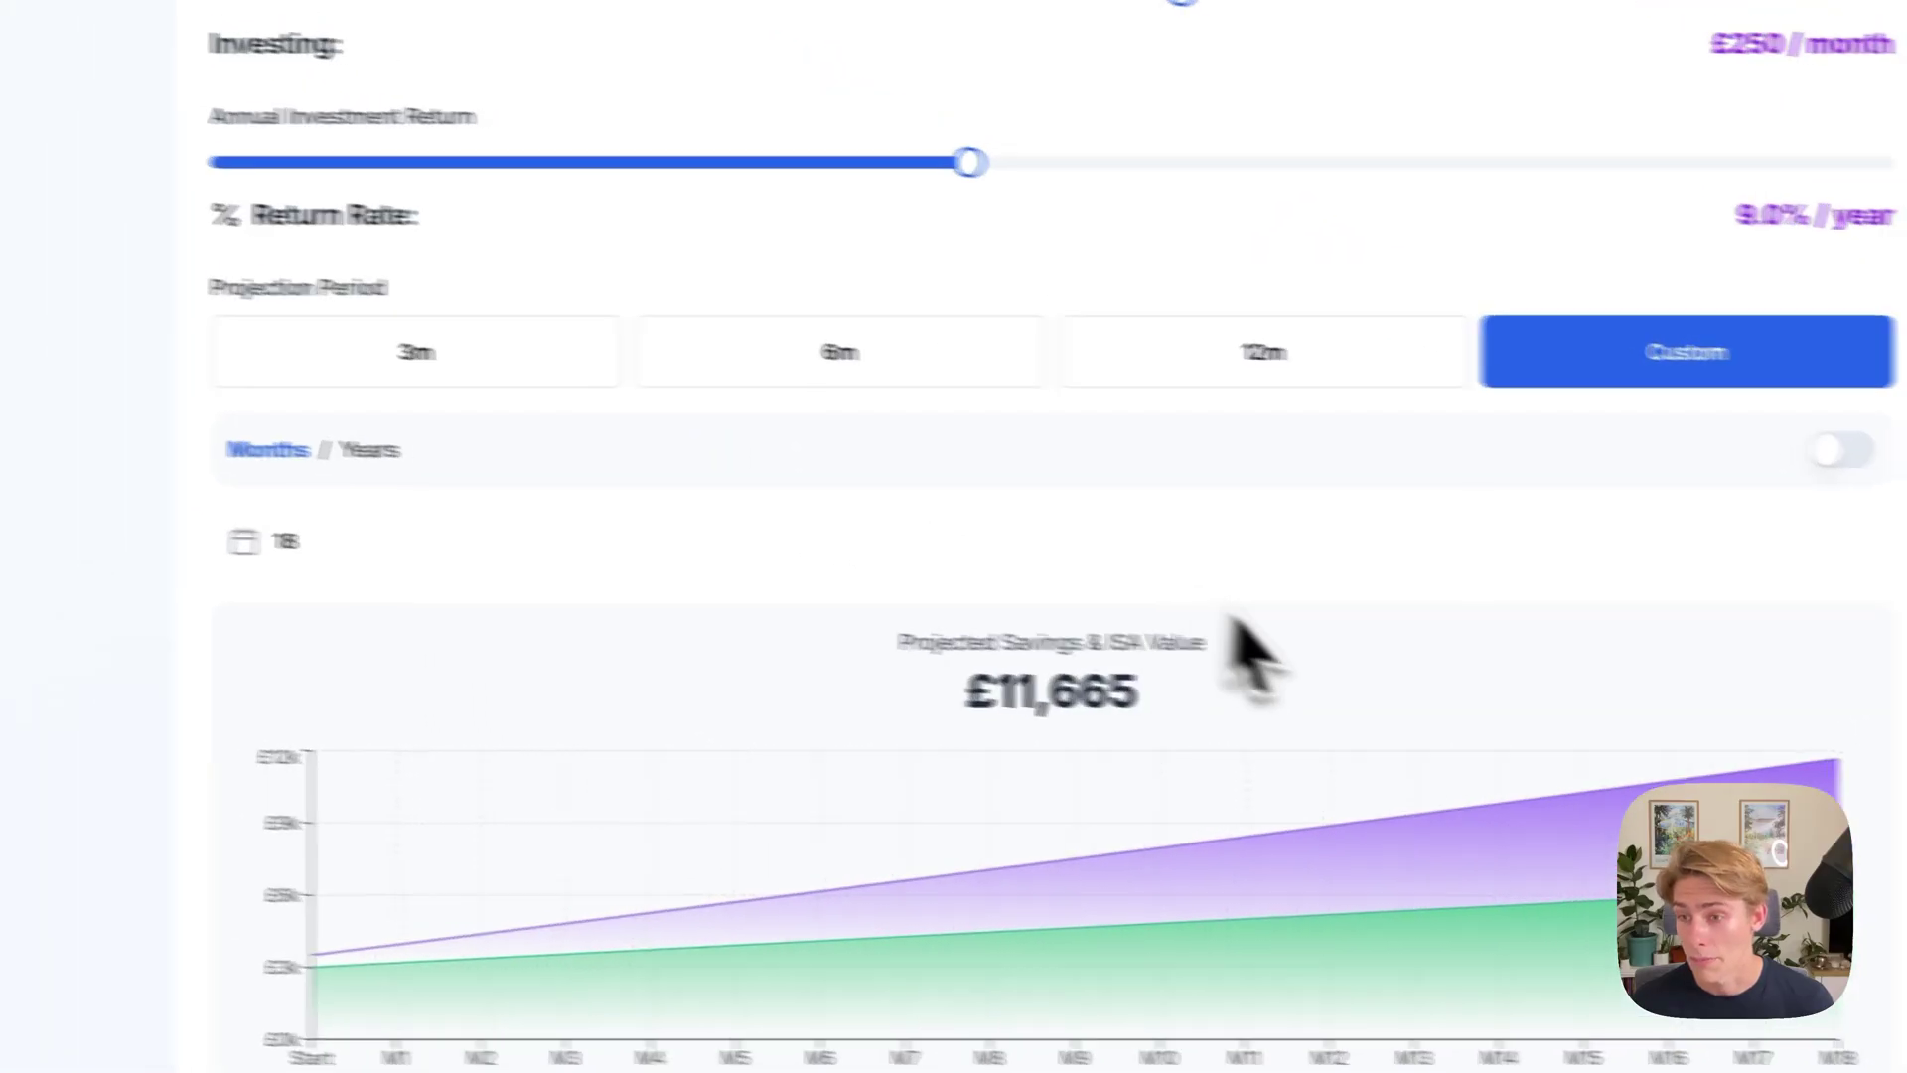
click(1843, 449)
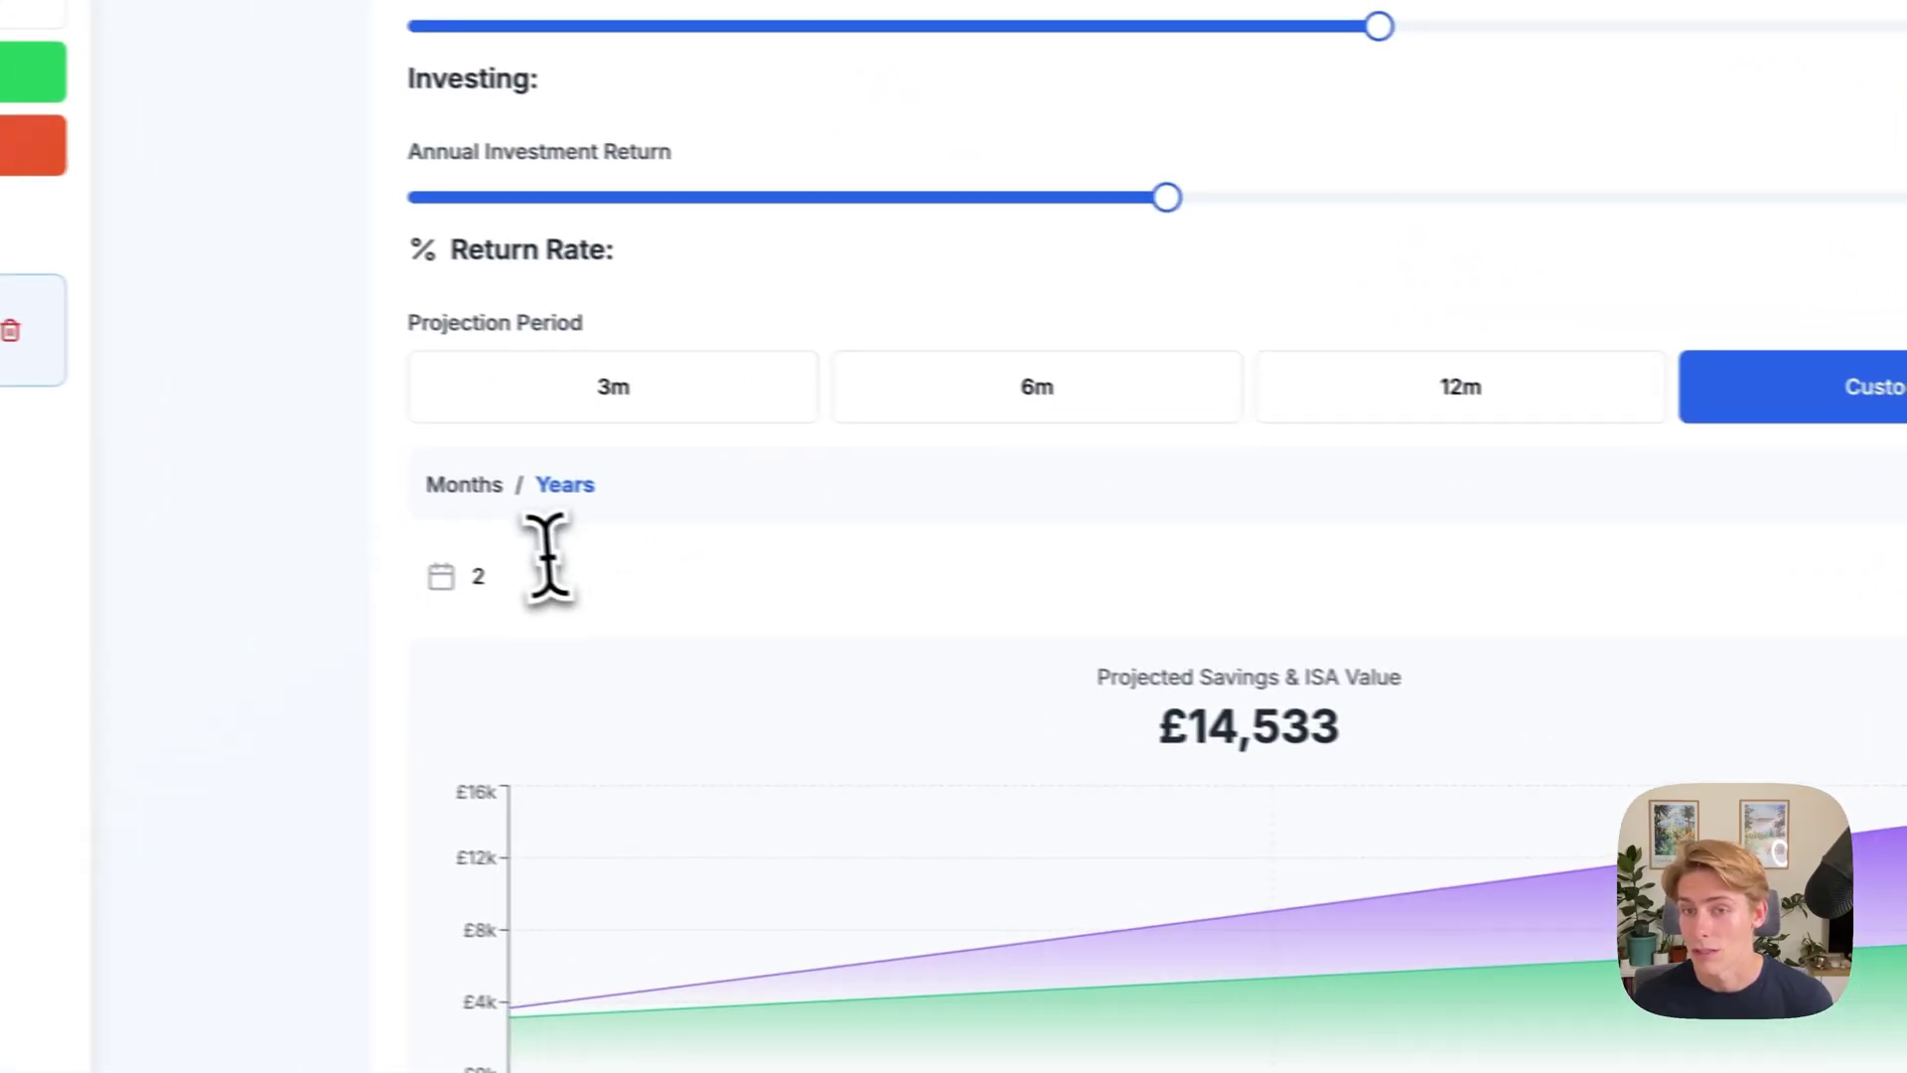
click(497, 577)
text(0)
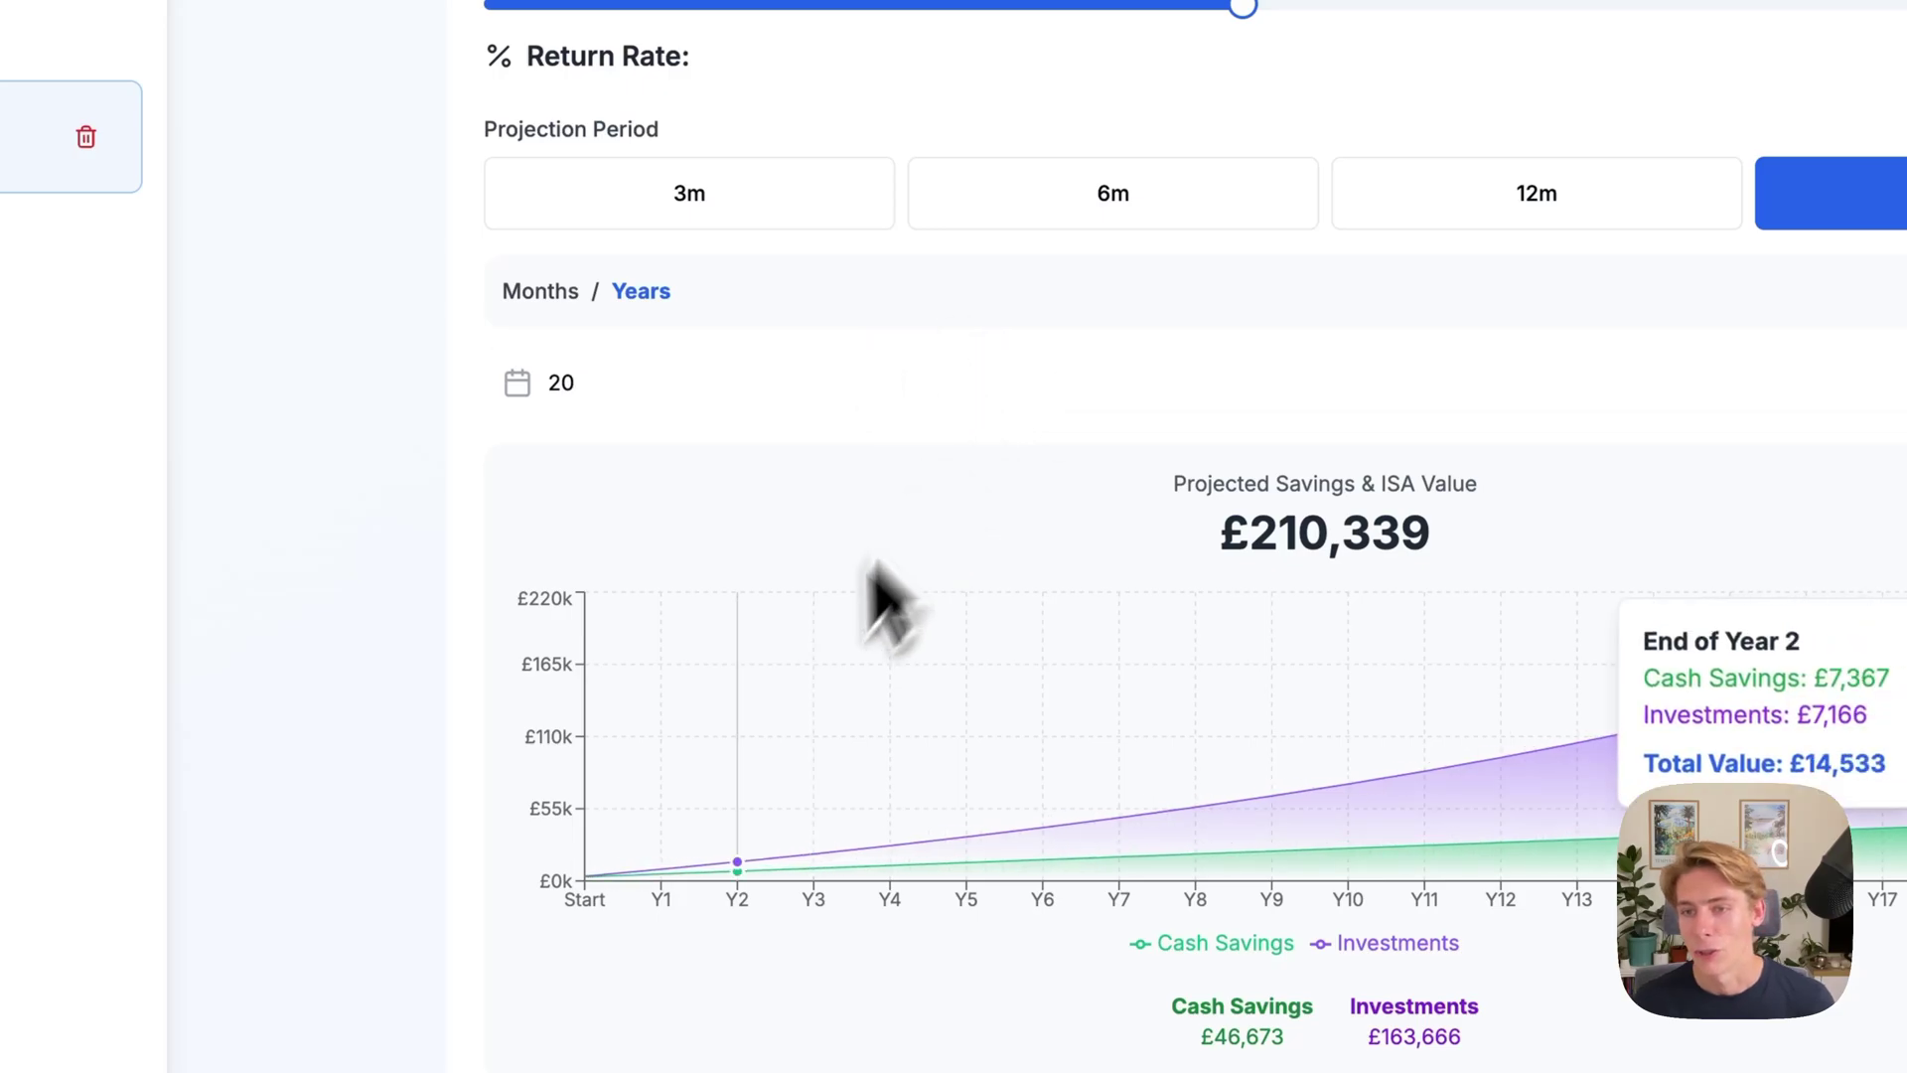
- Set the custom projection length to 40 years, forecasting £1,168,463 in savings and ISA
double_click(1423, 289)
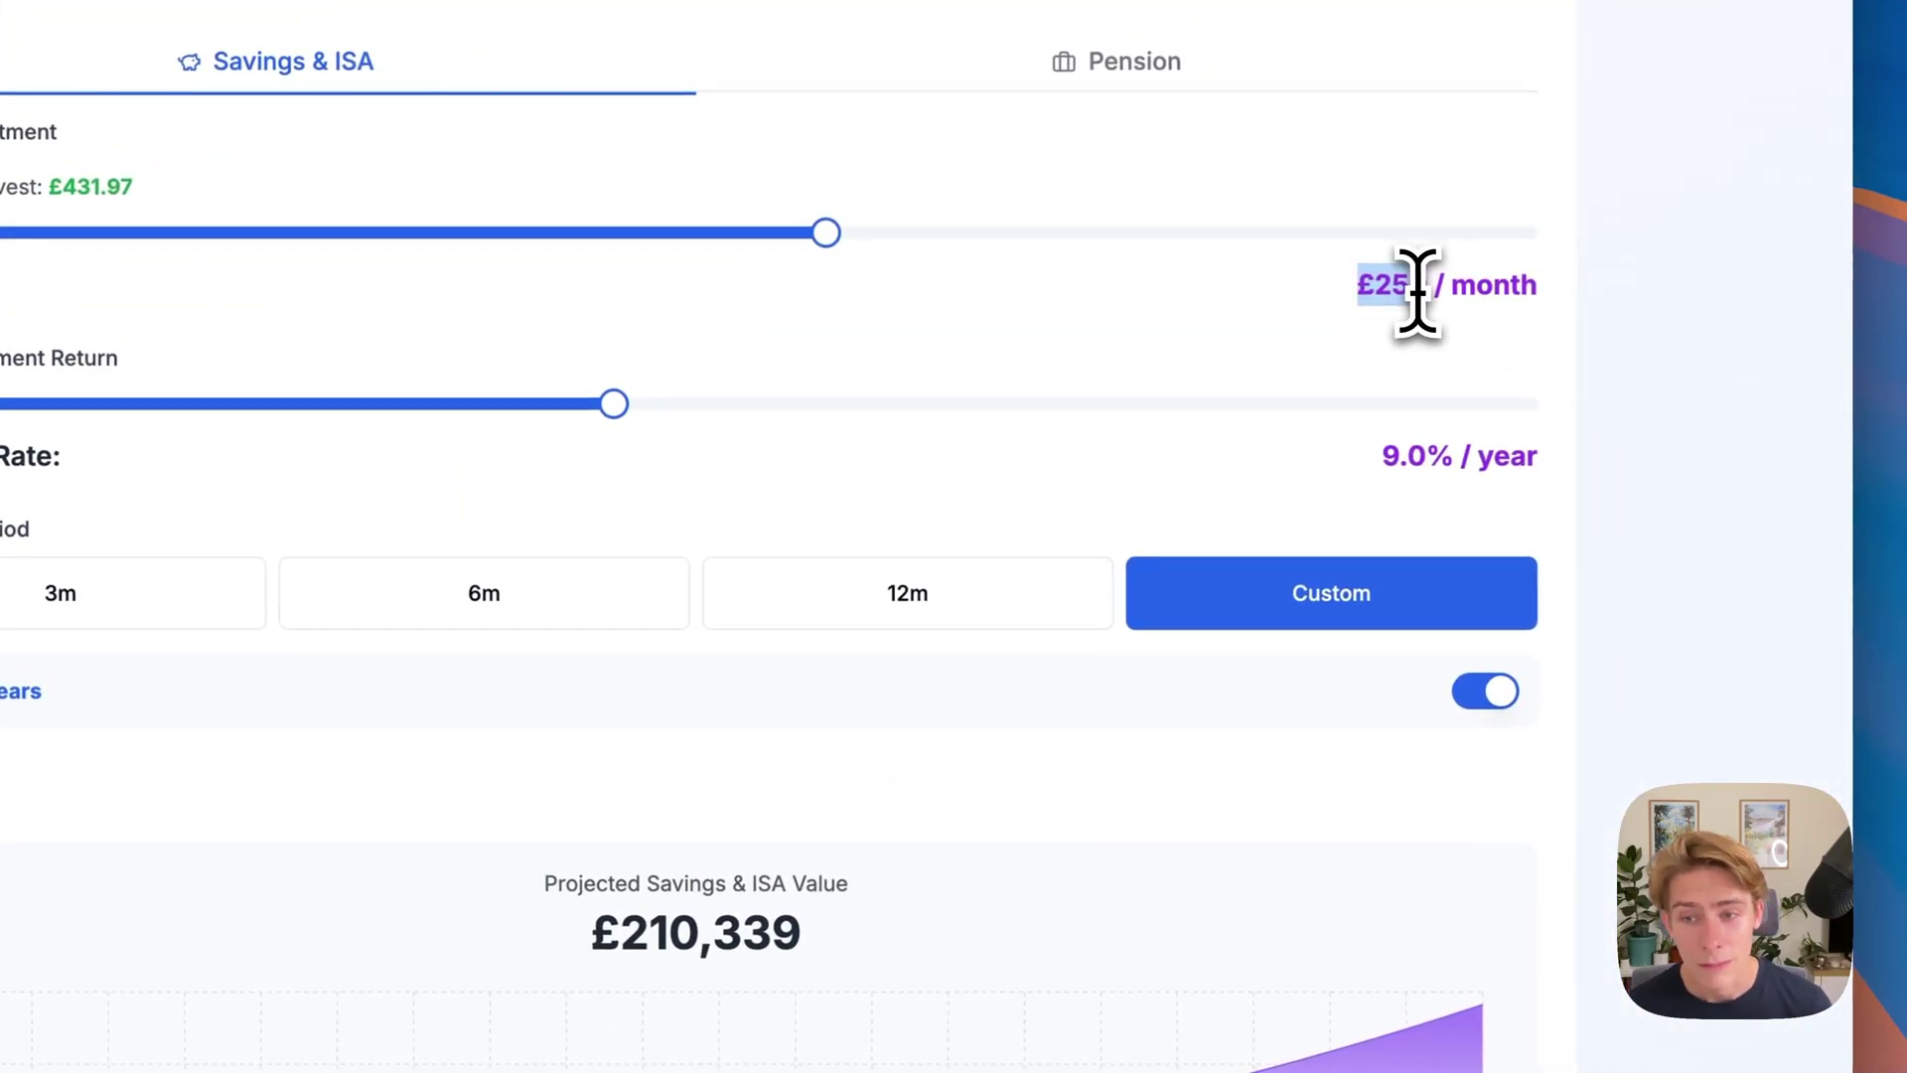
scroll(1427, 675, down, 5)
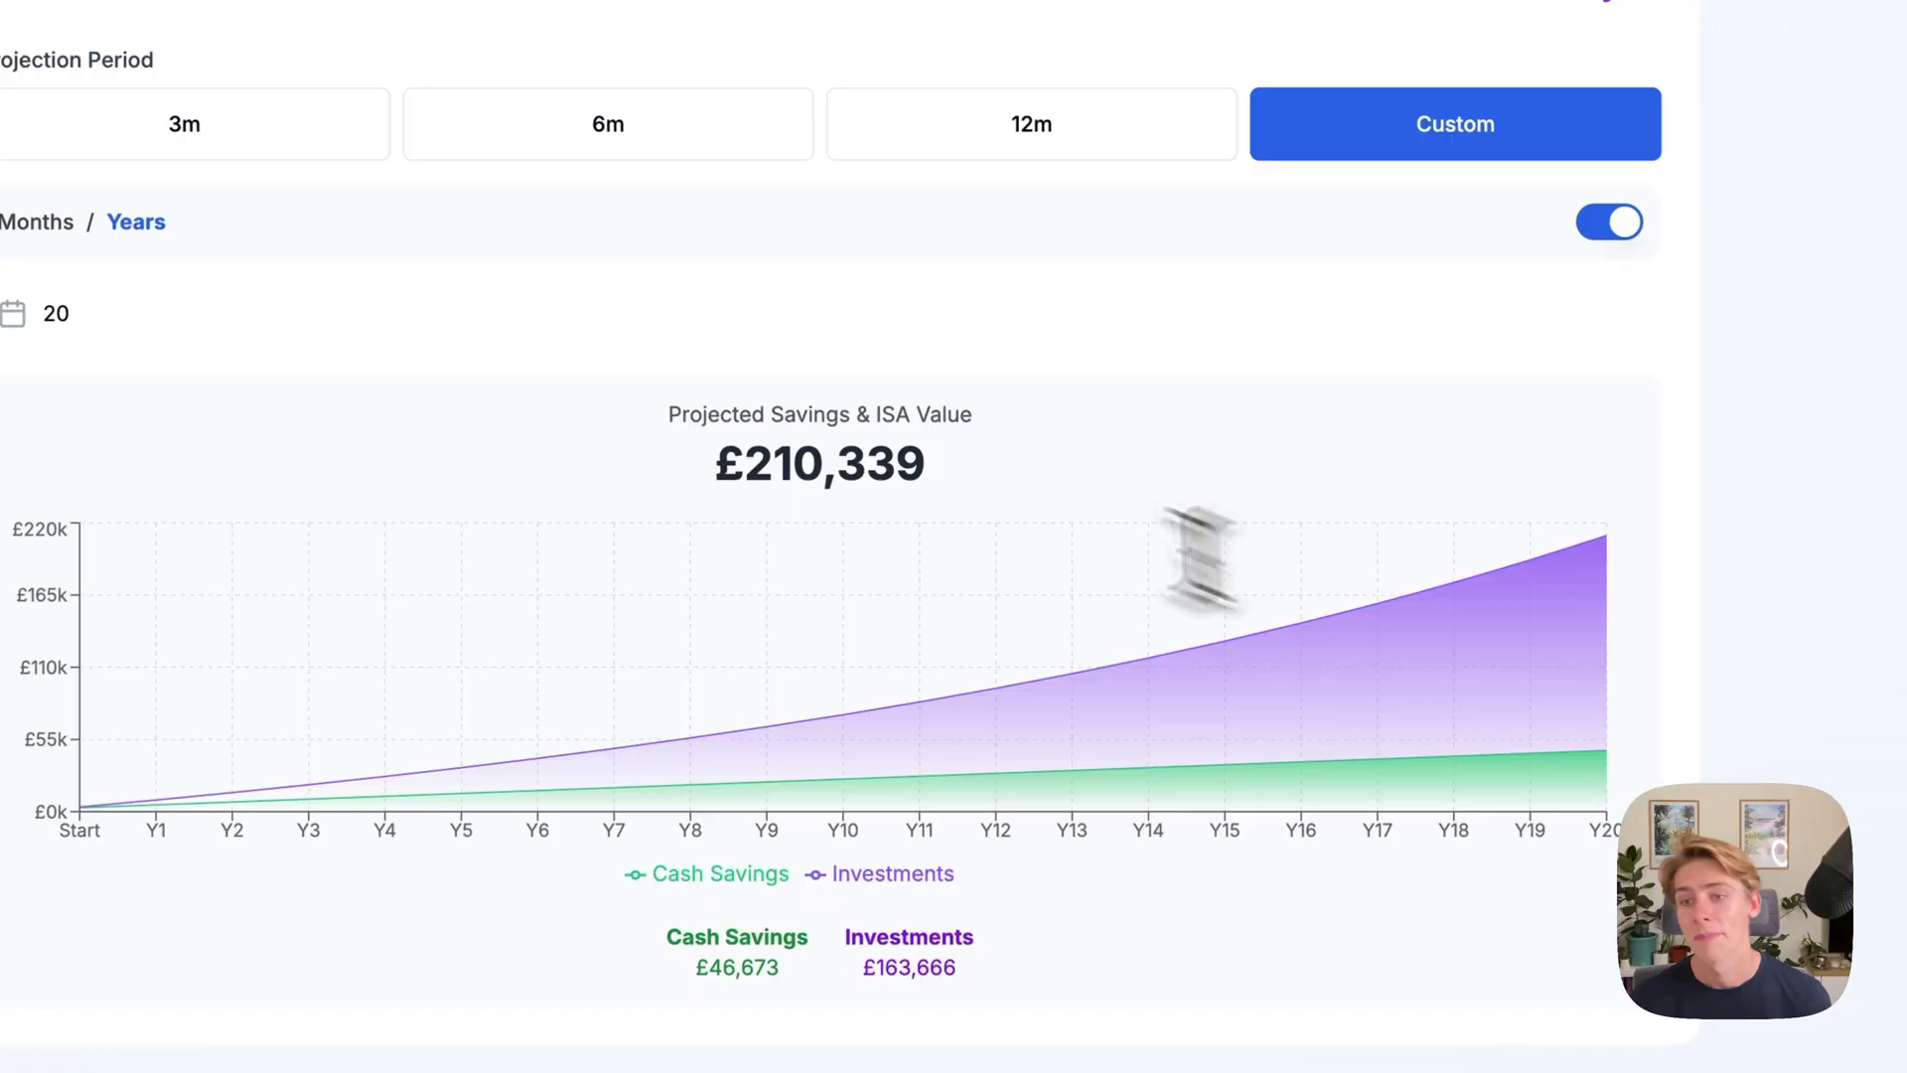
drag(710, 467, 1069, 474)
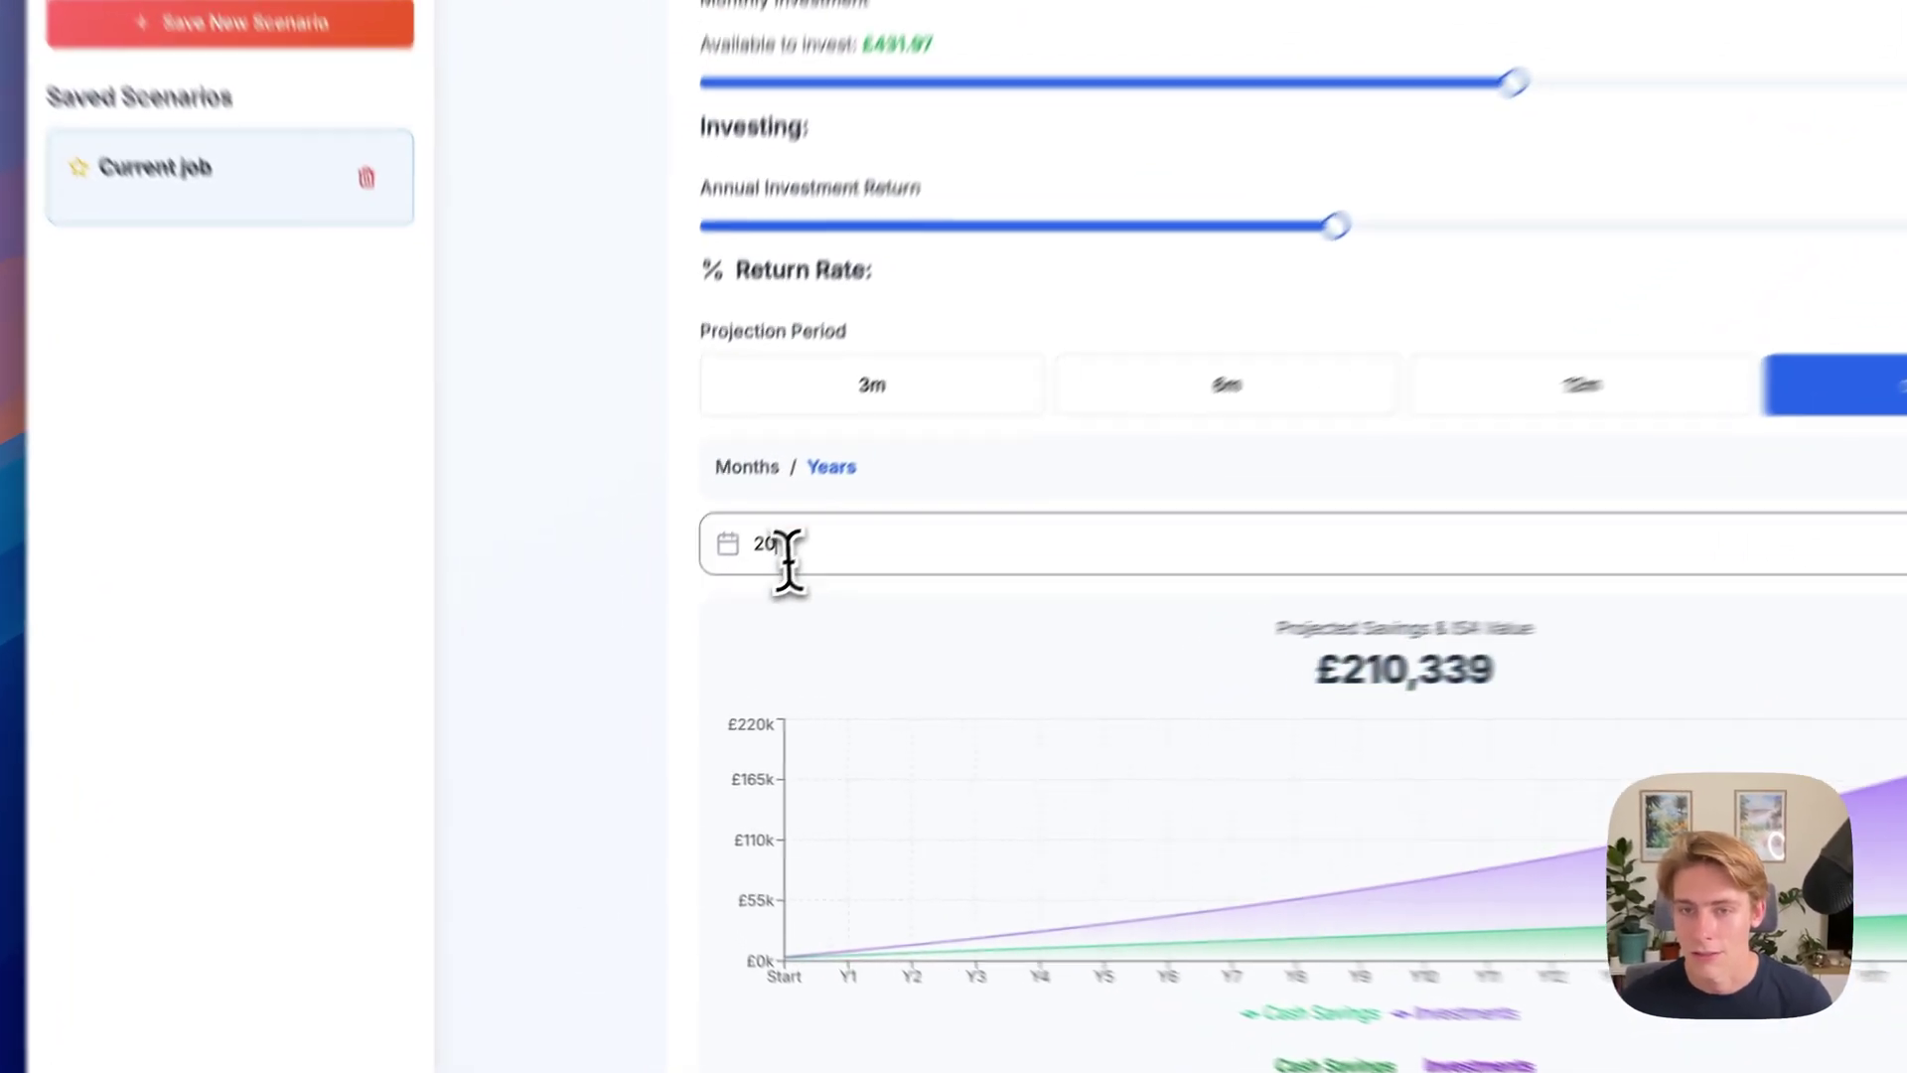
click(710, 629)
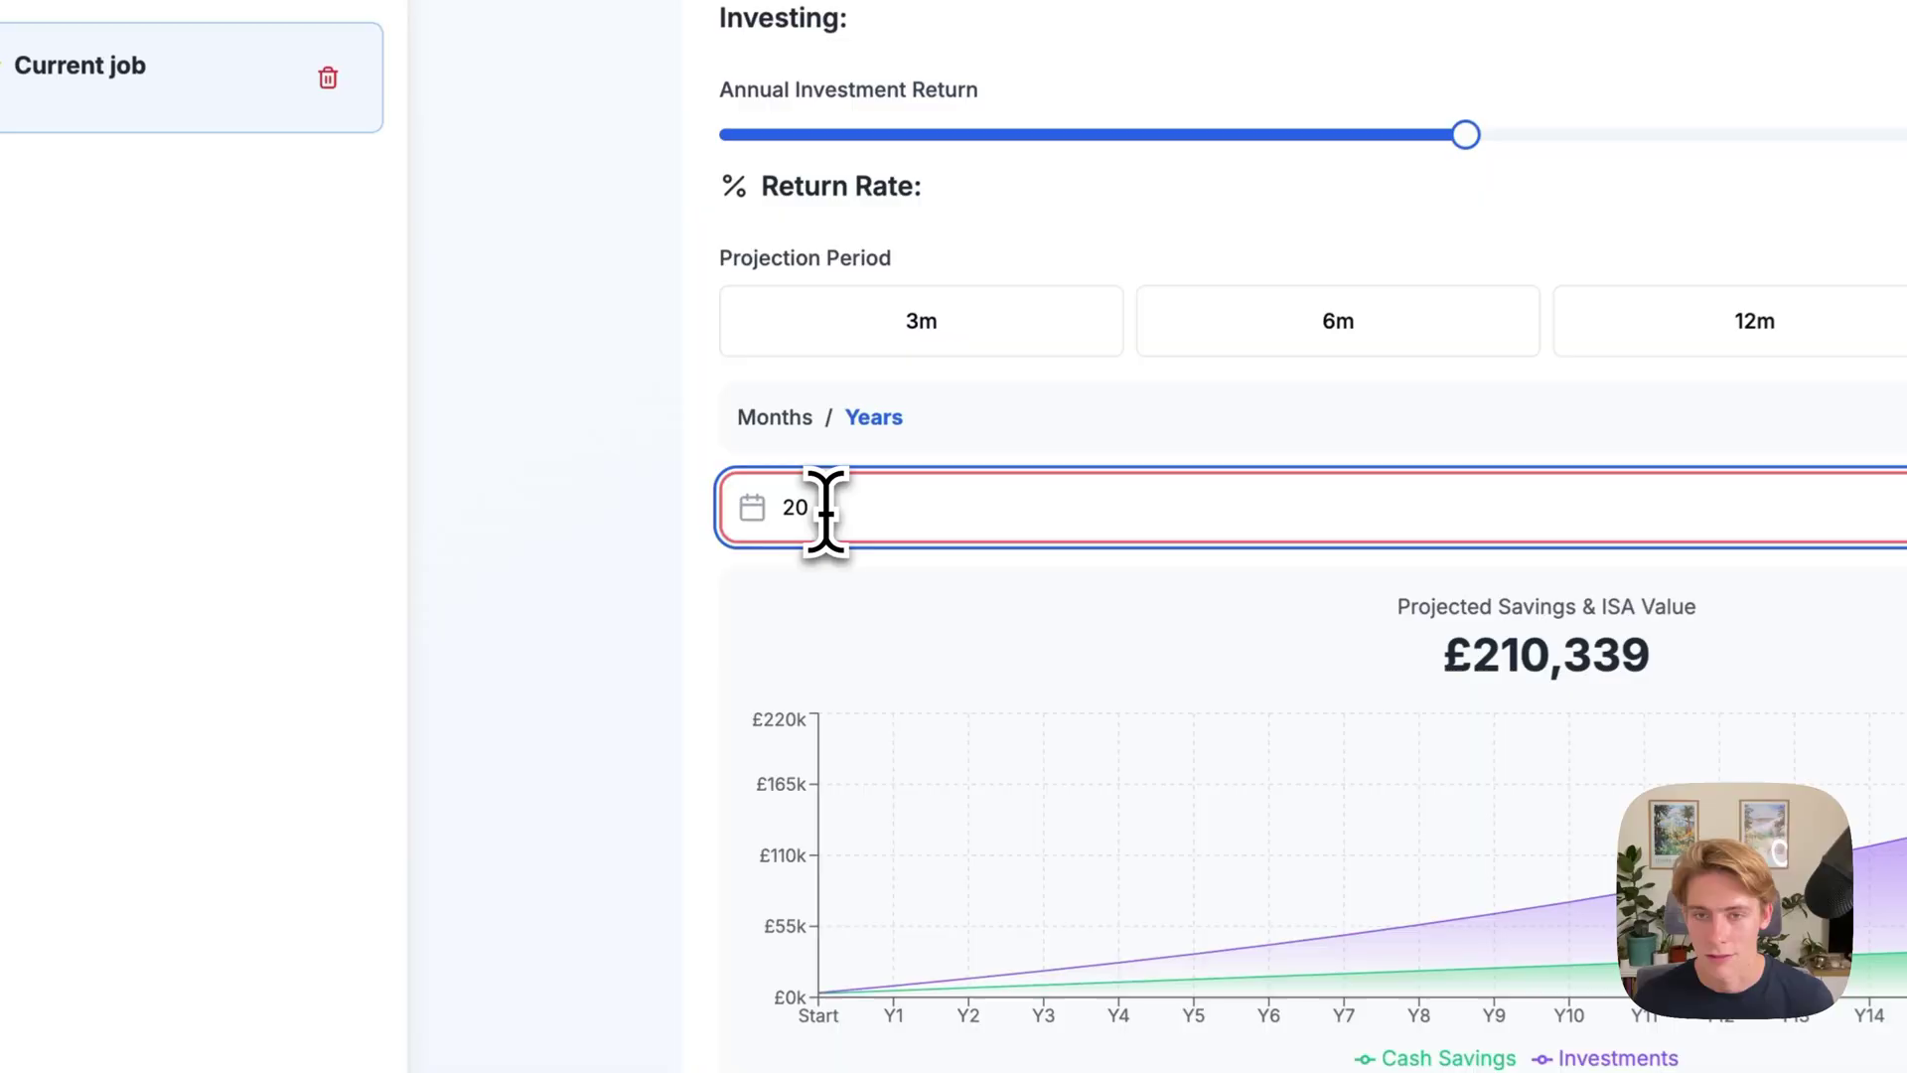
key(BackSpace)
key(BackSpace)
text(15)
key(BackSpace)
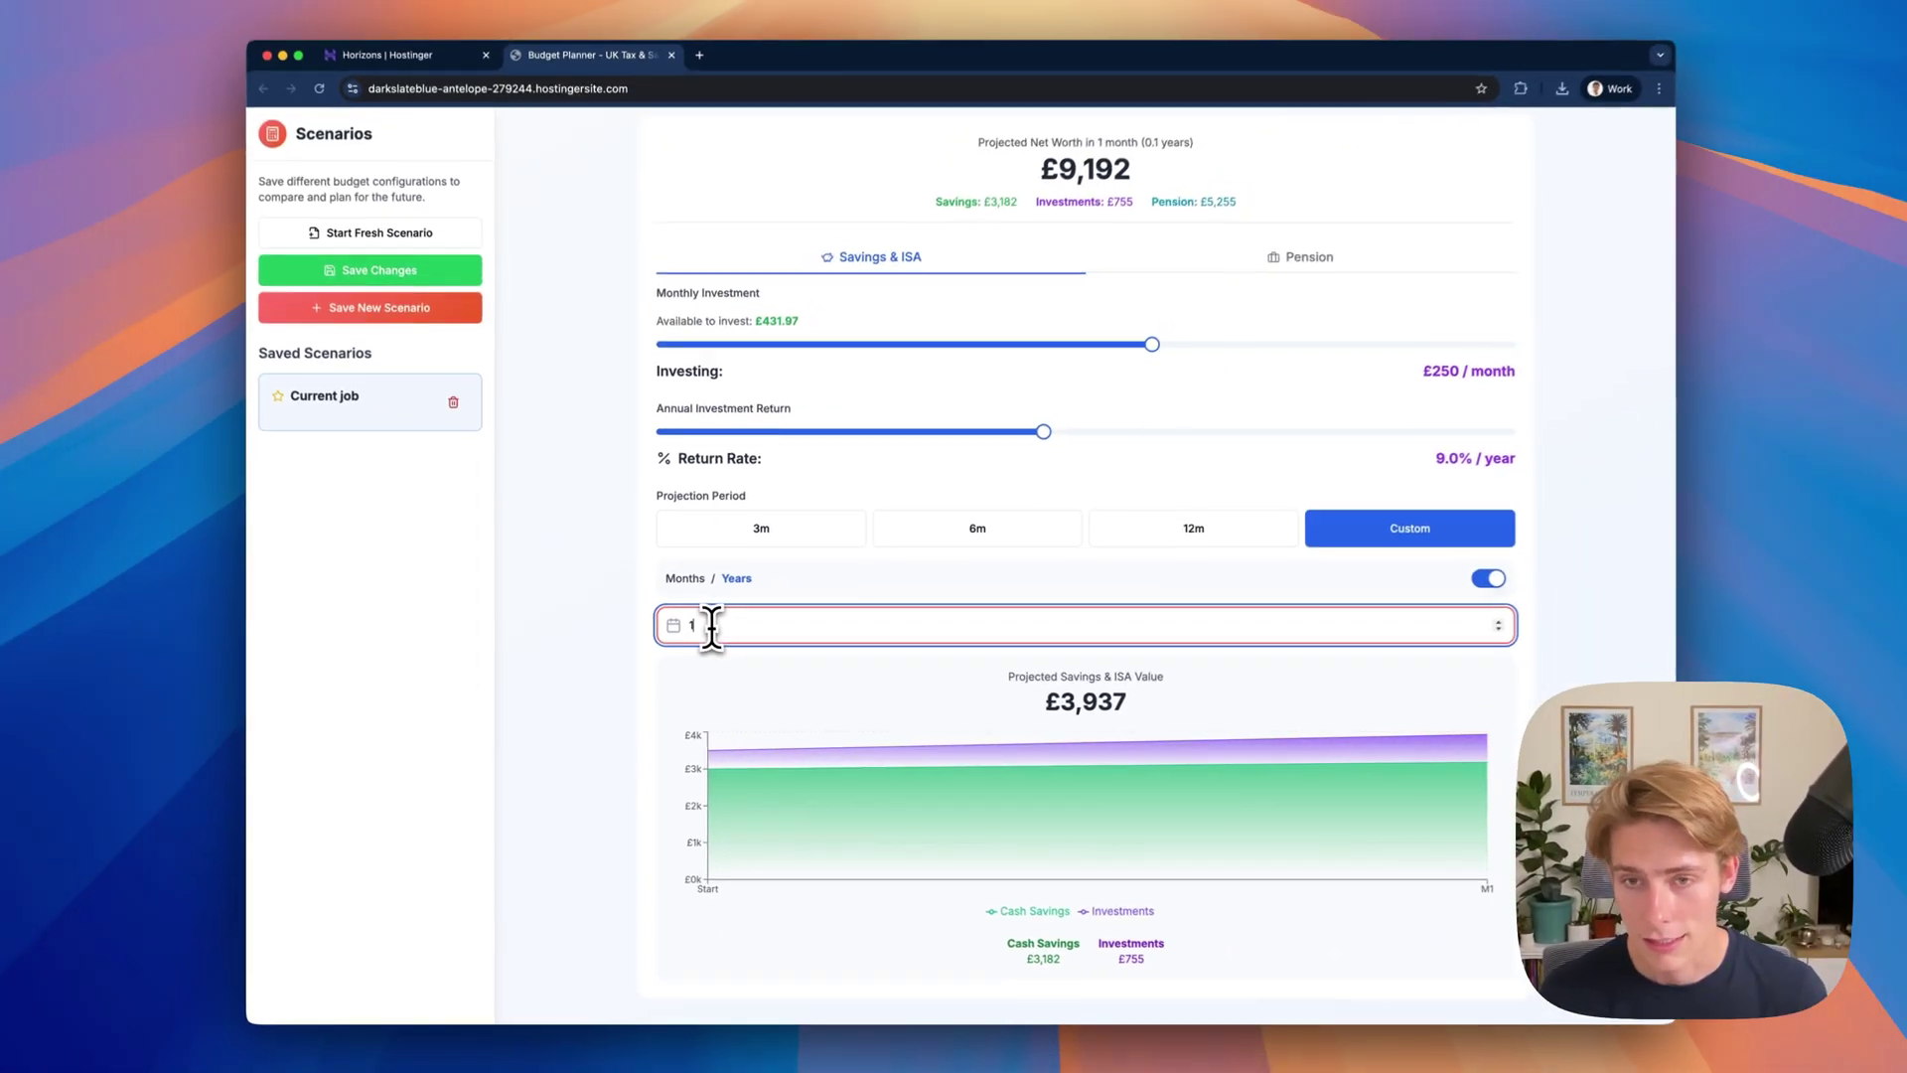
text(41)
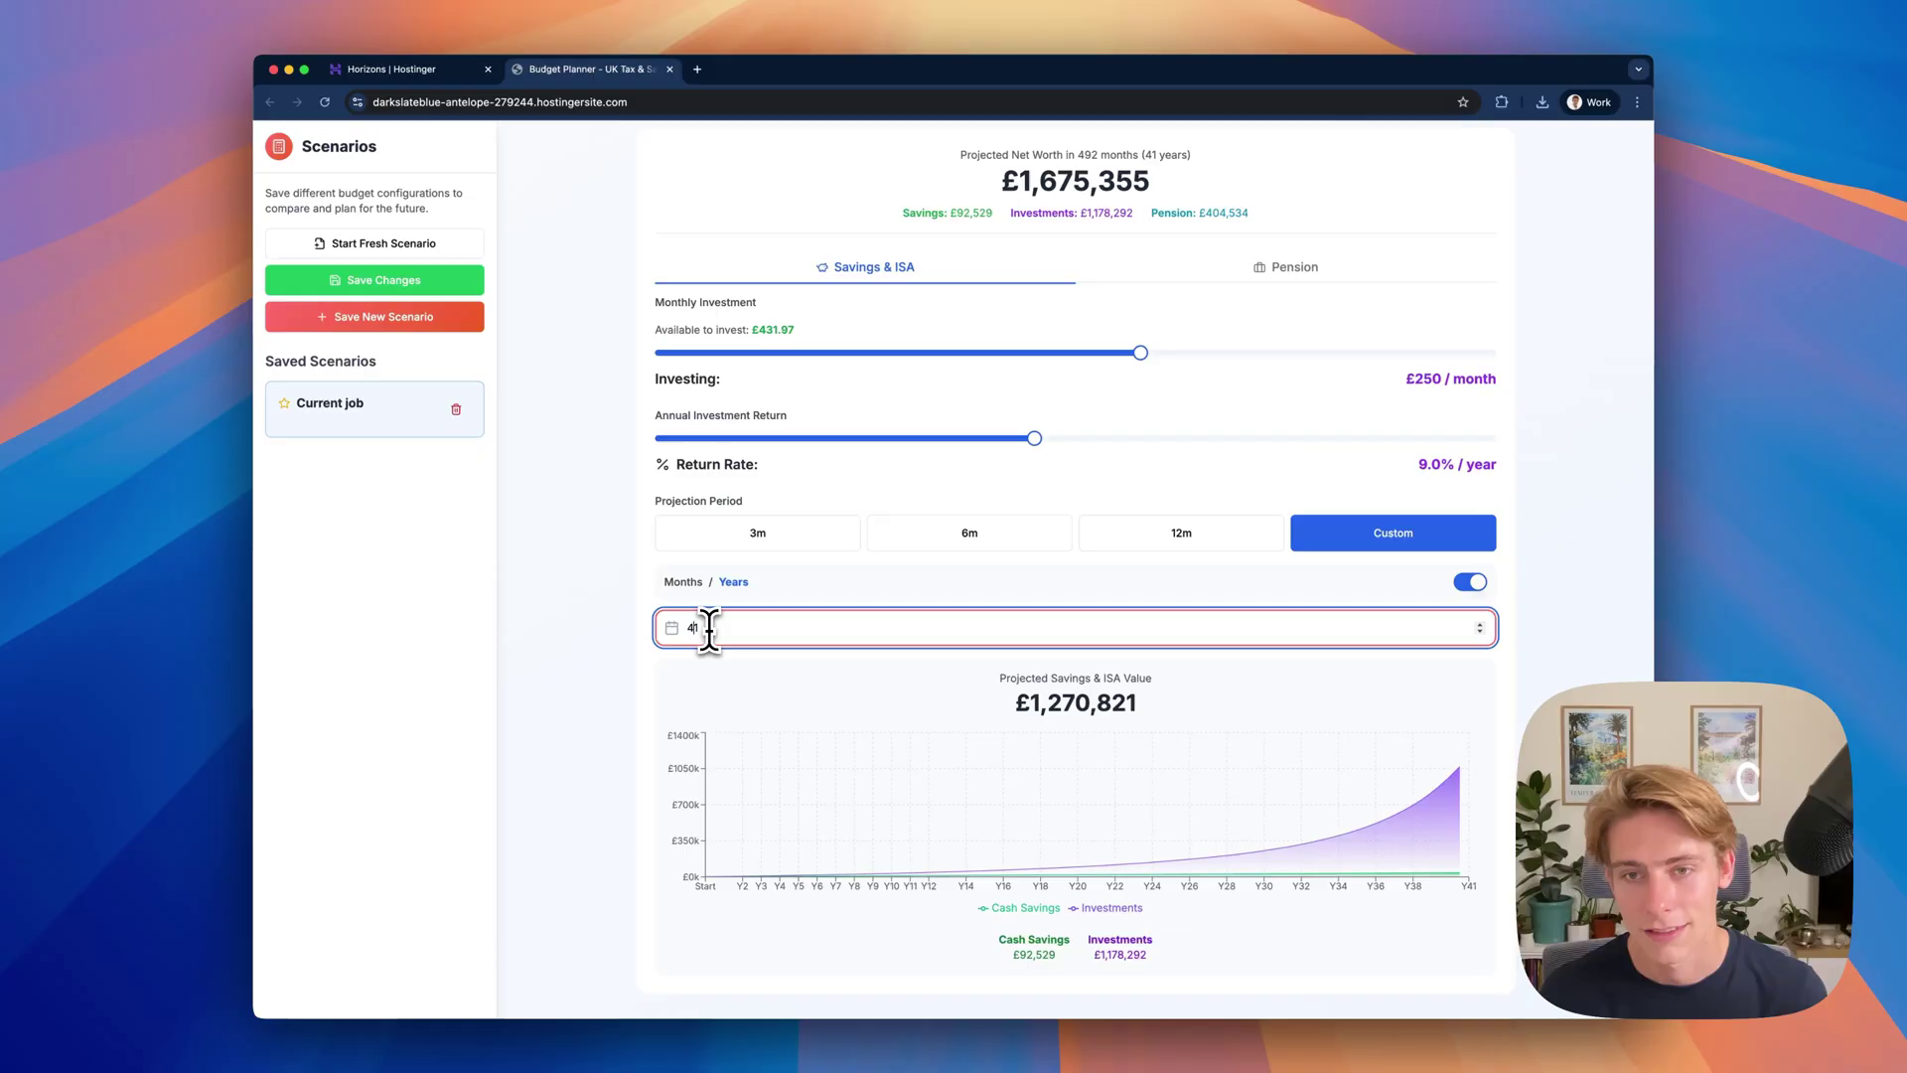
text(0)
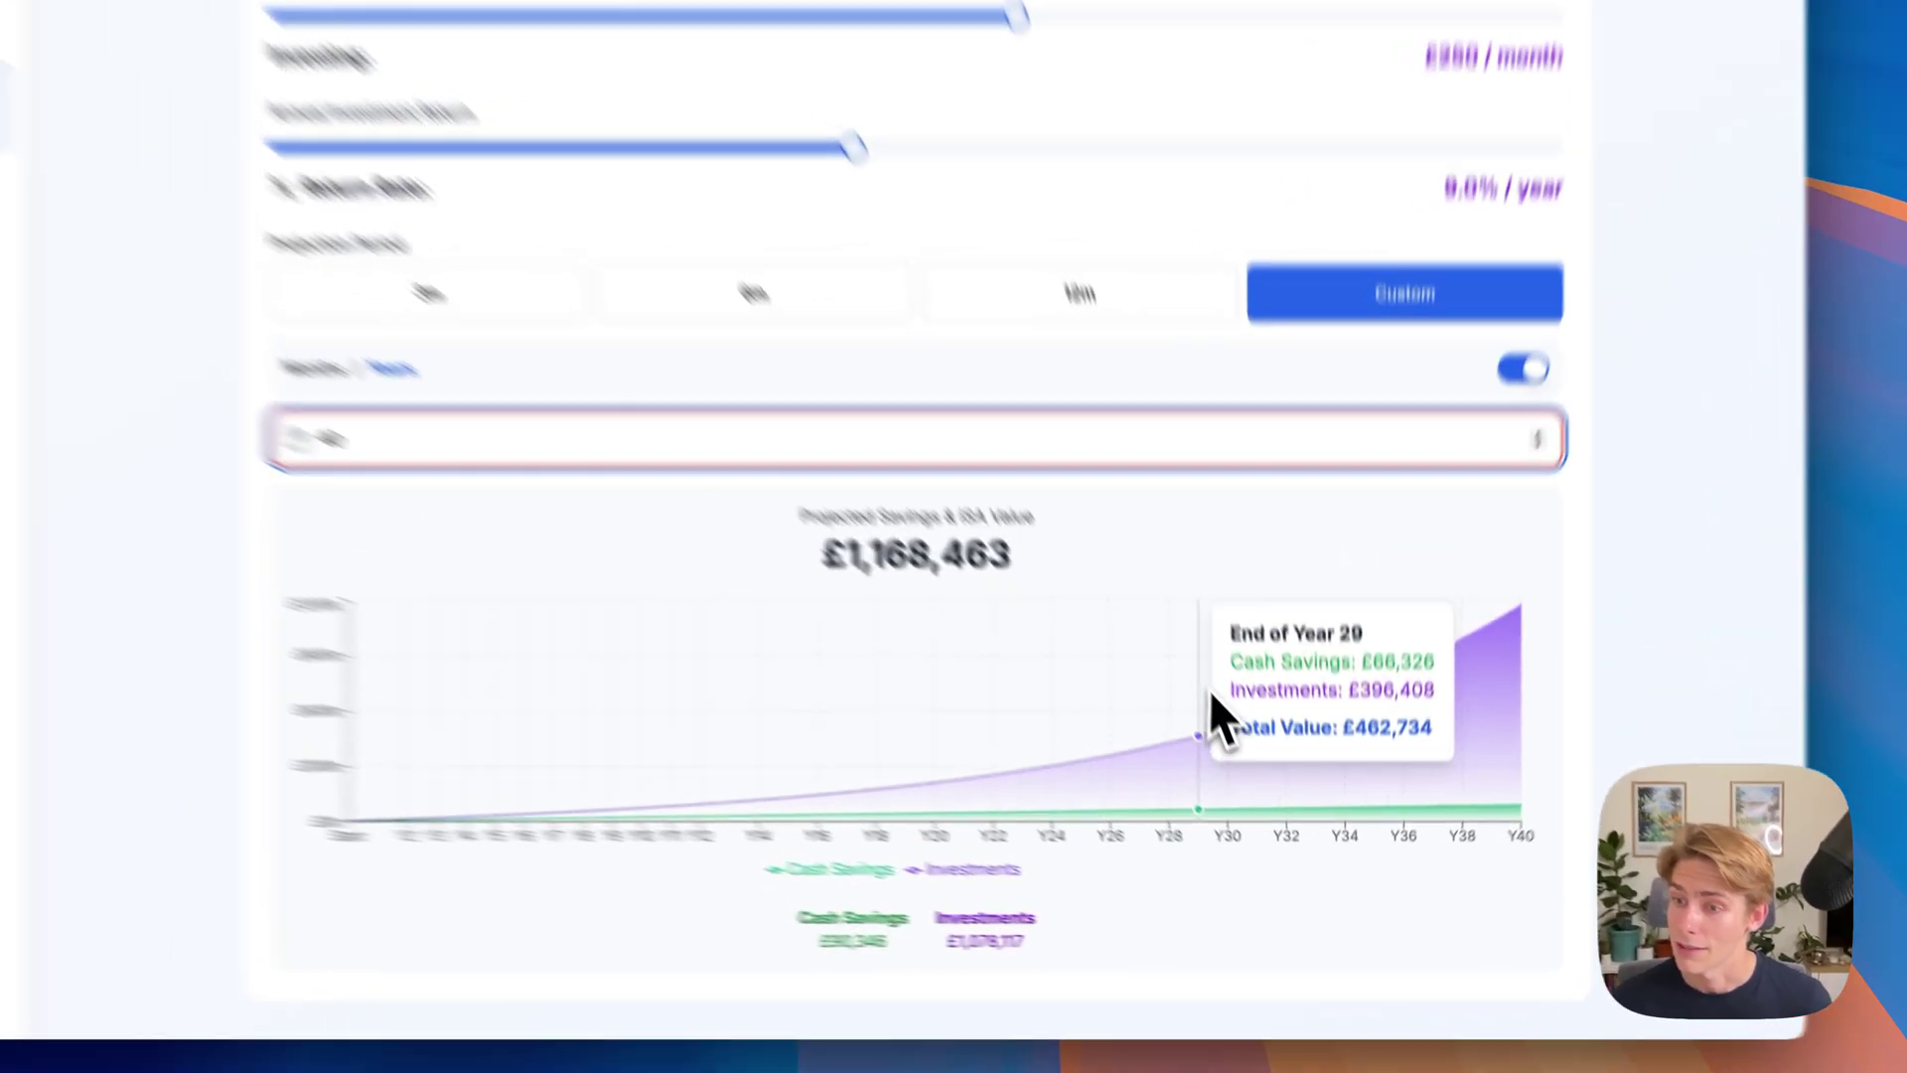
click(1261, 803)
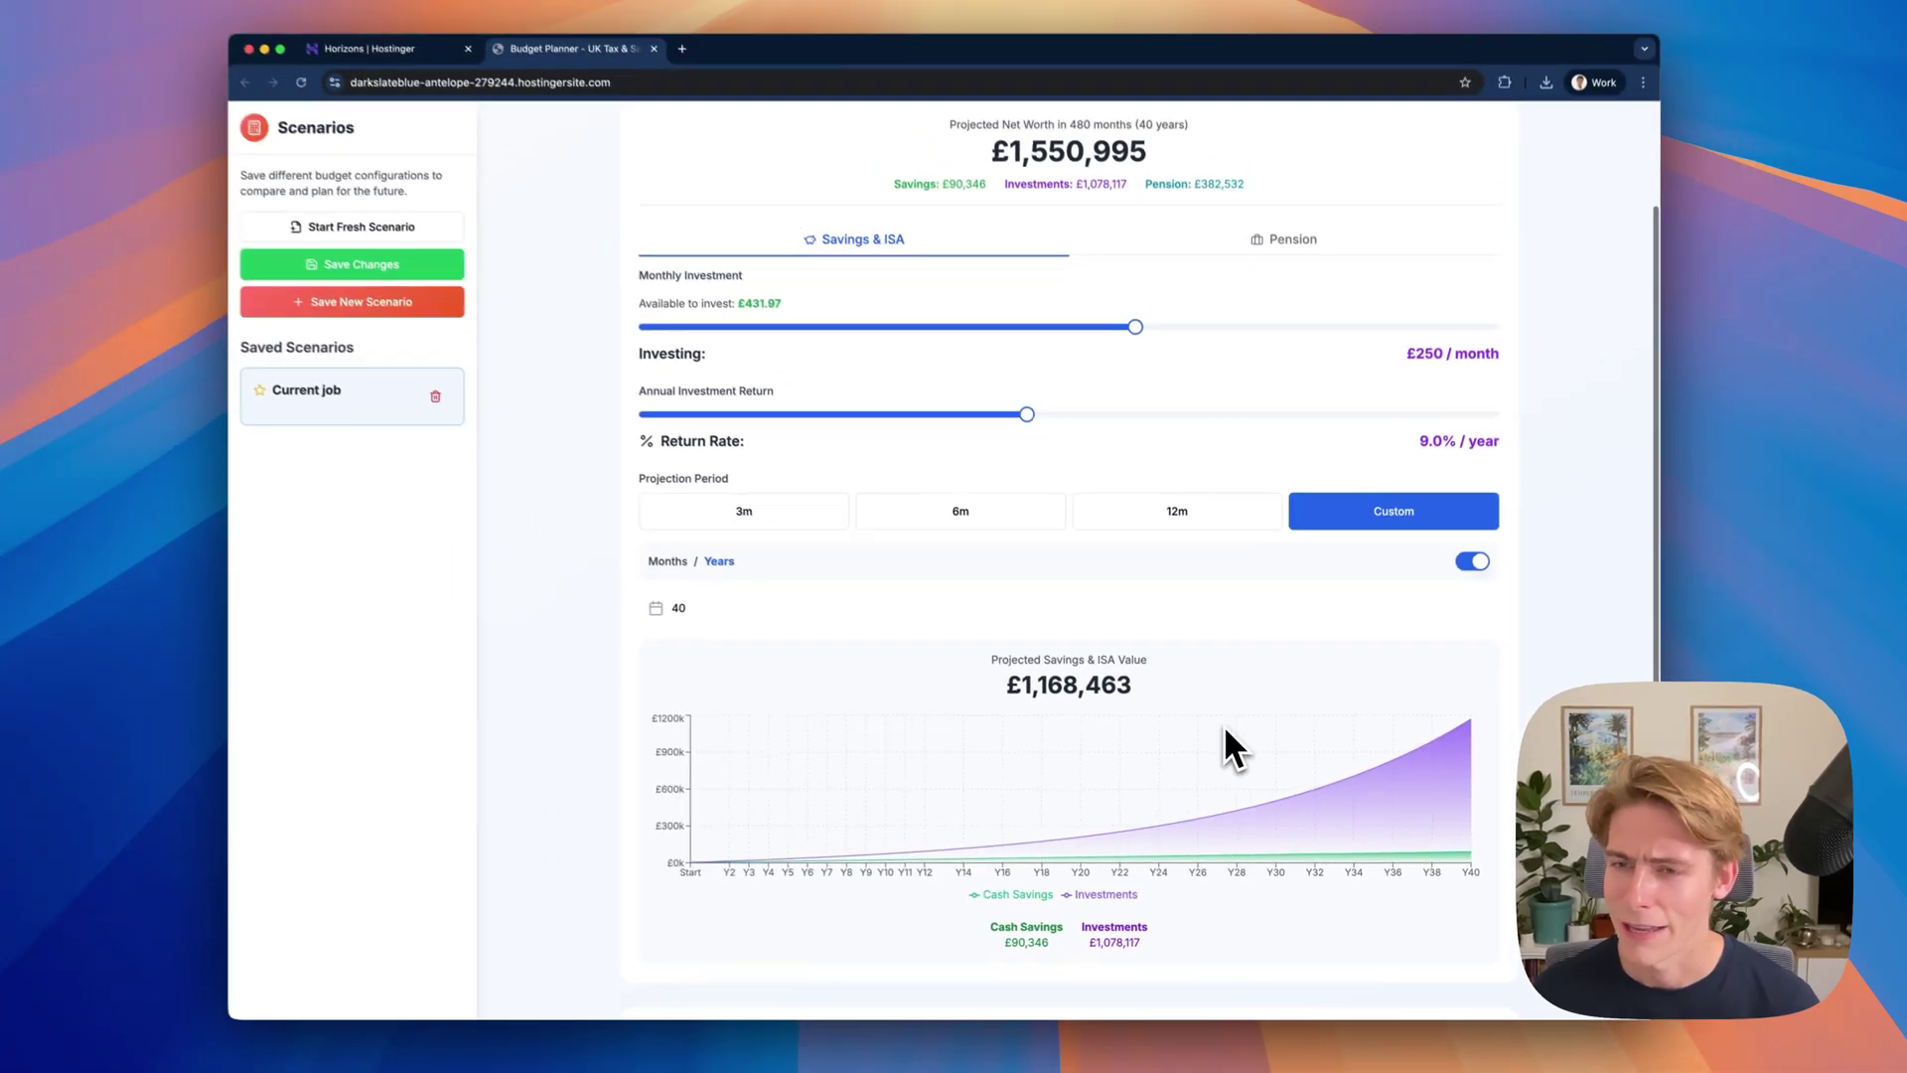
scroll(1224, 725, down, 2)
scroll(1187, 686, up, 5)
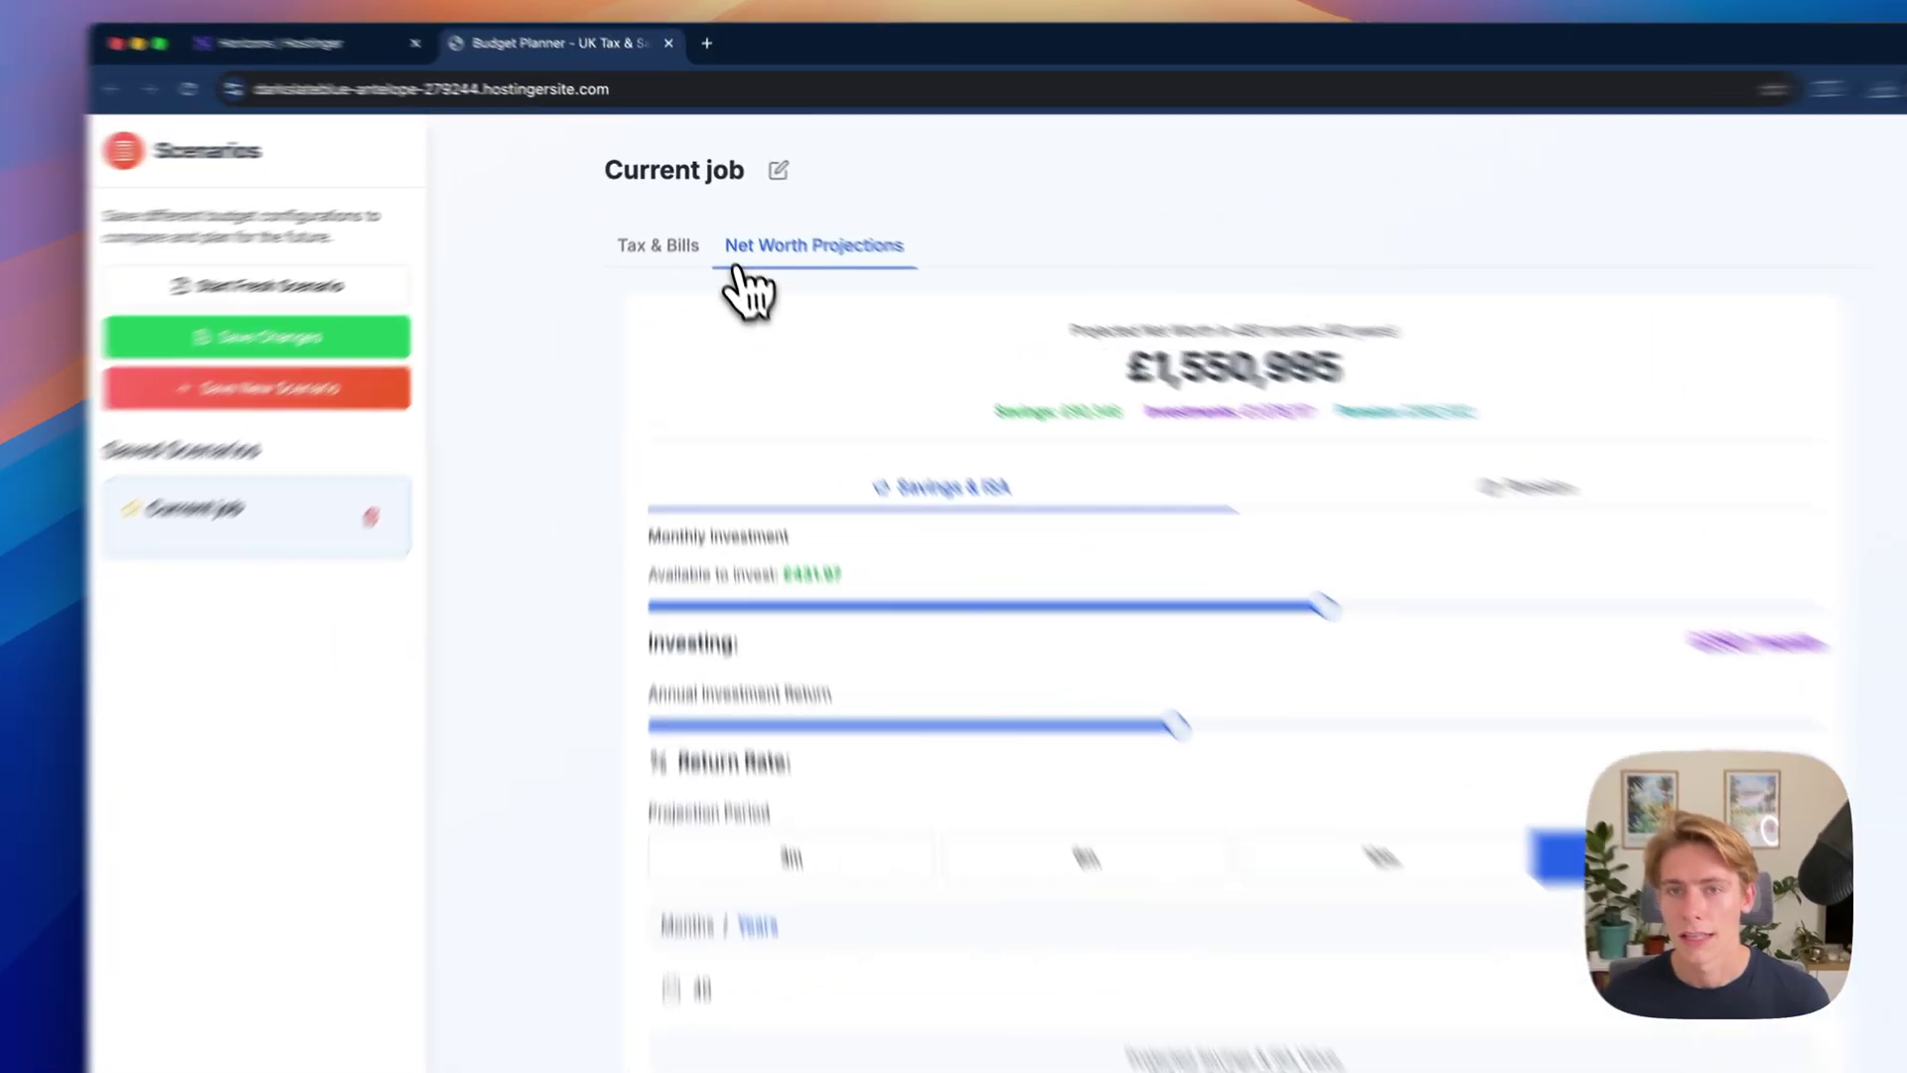
- Save the Current job scenario and start a new one at £150,000 salary (£91,286 take-home)
click(662, 214)
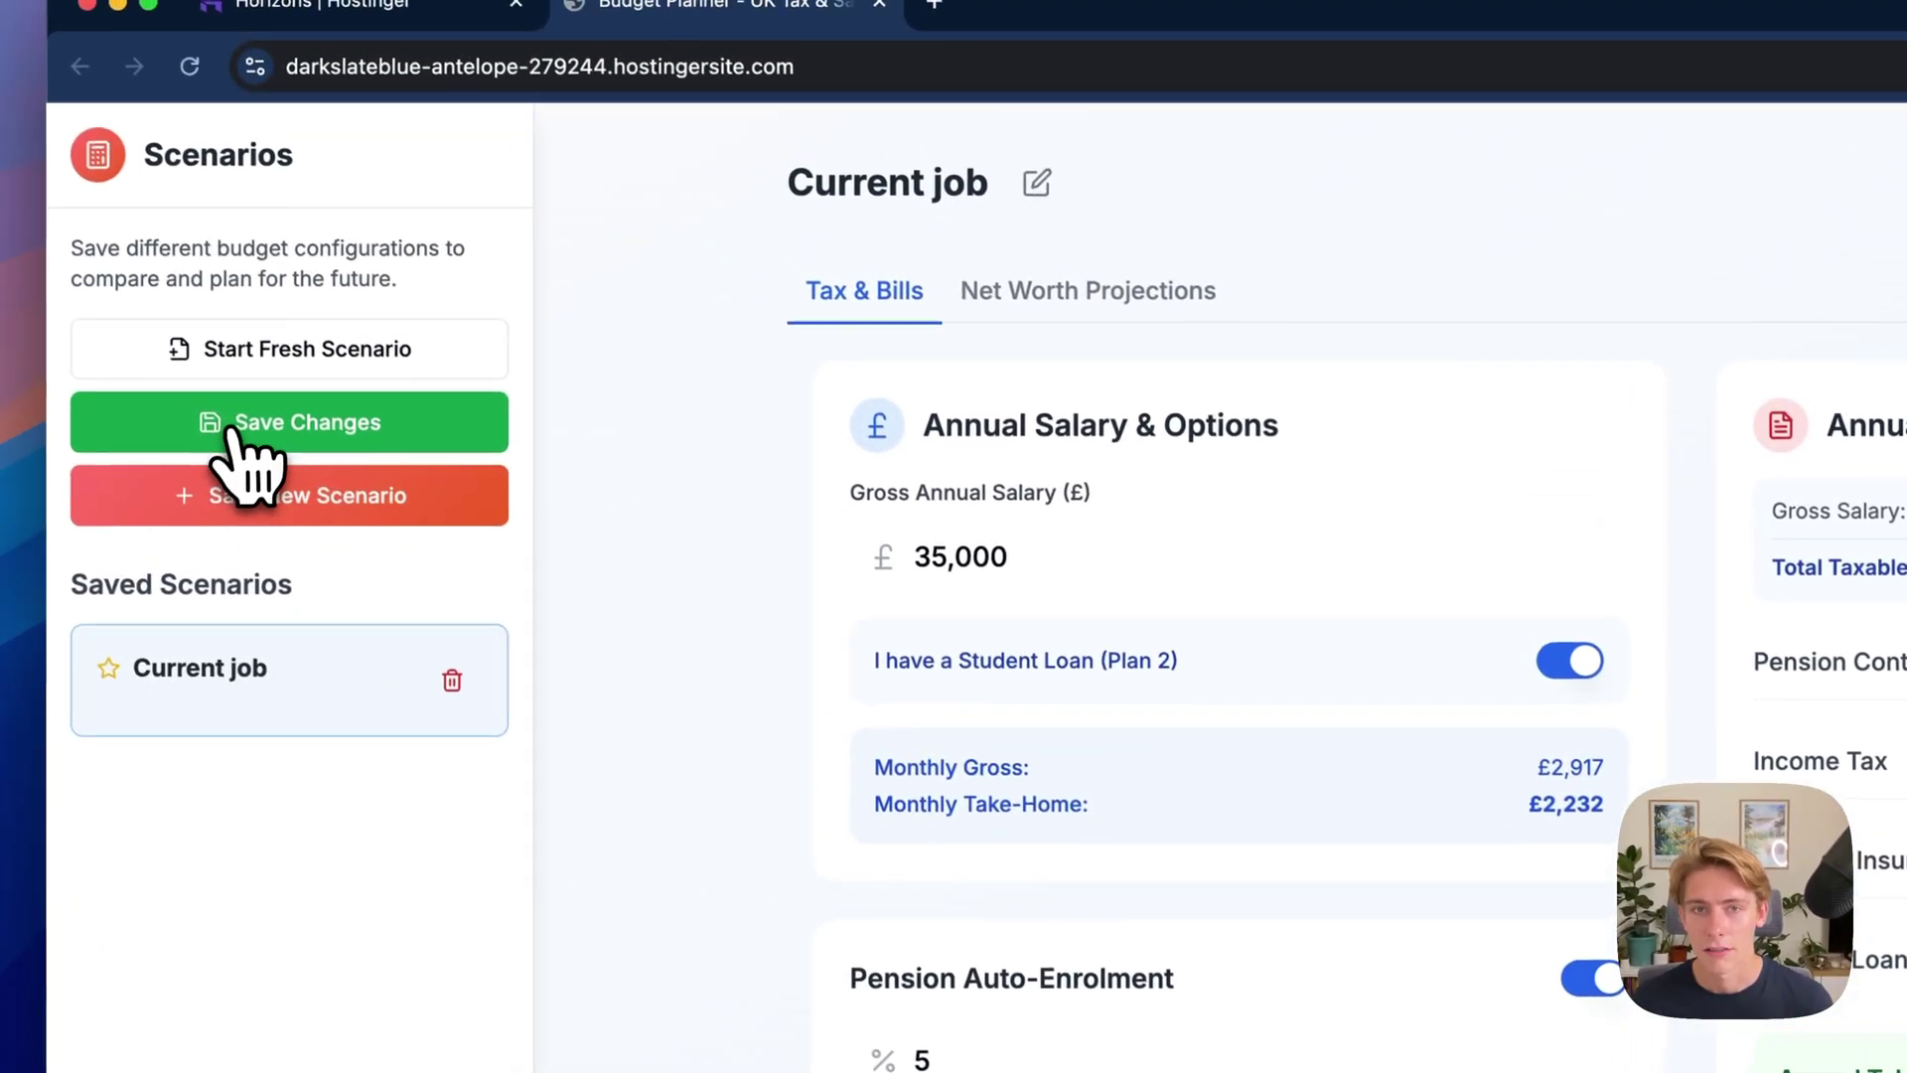
click(159, 382)
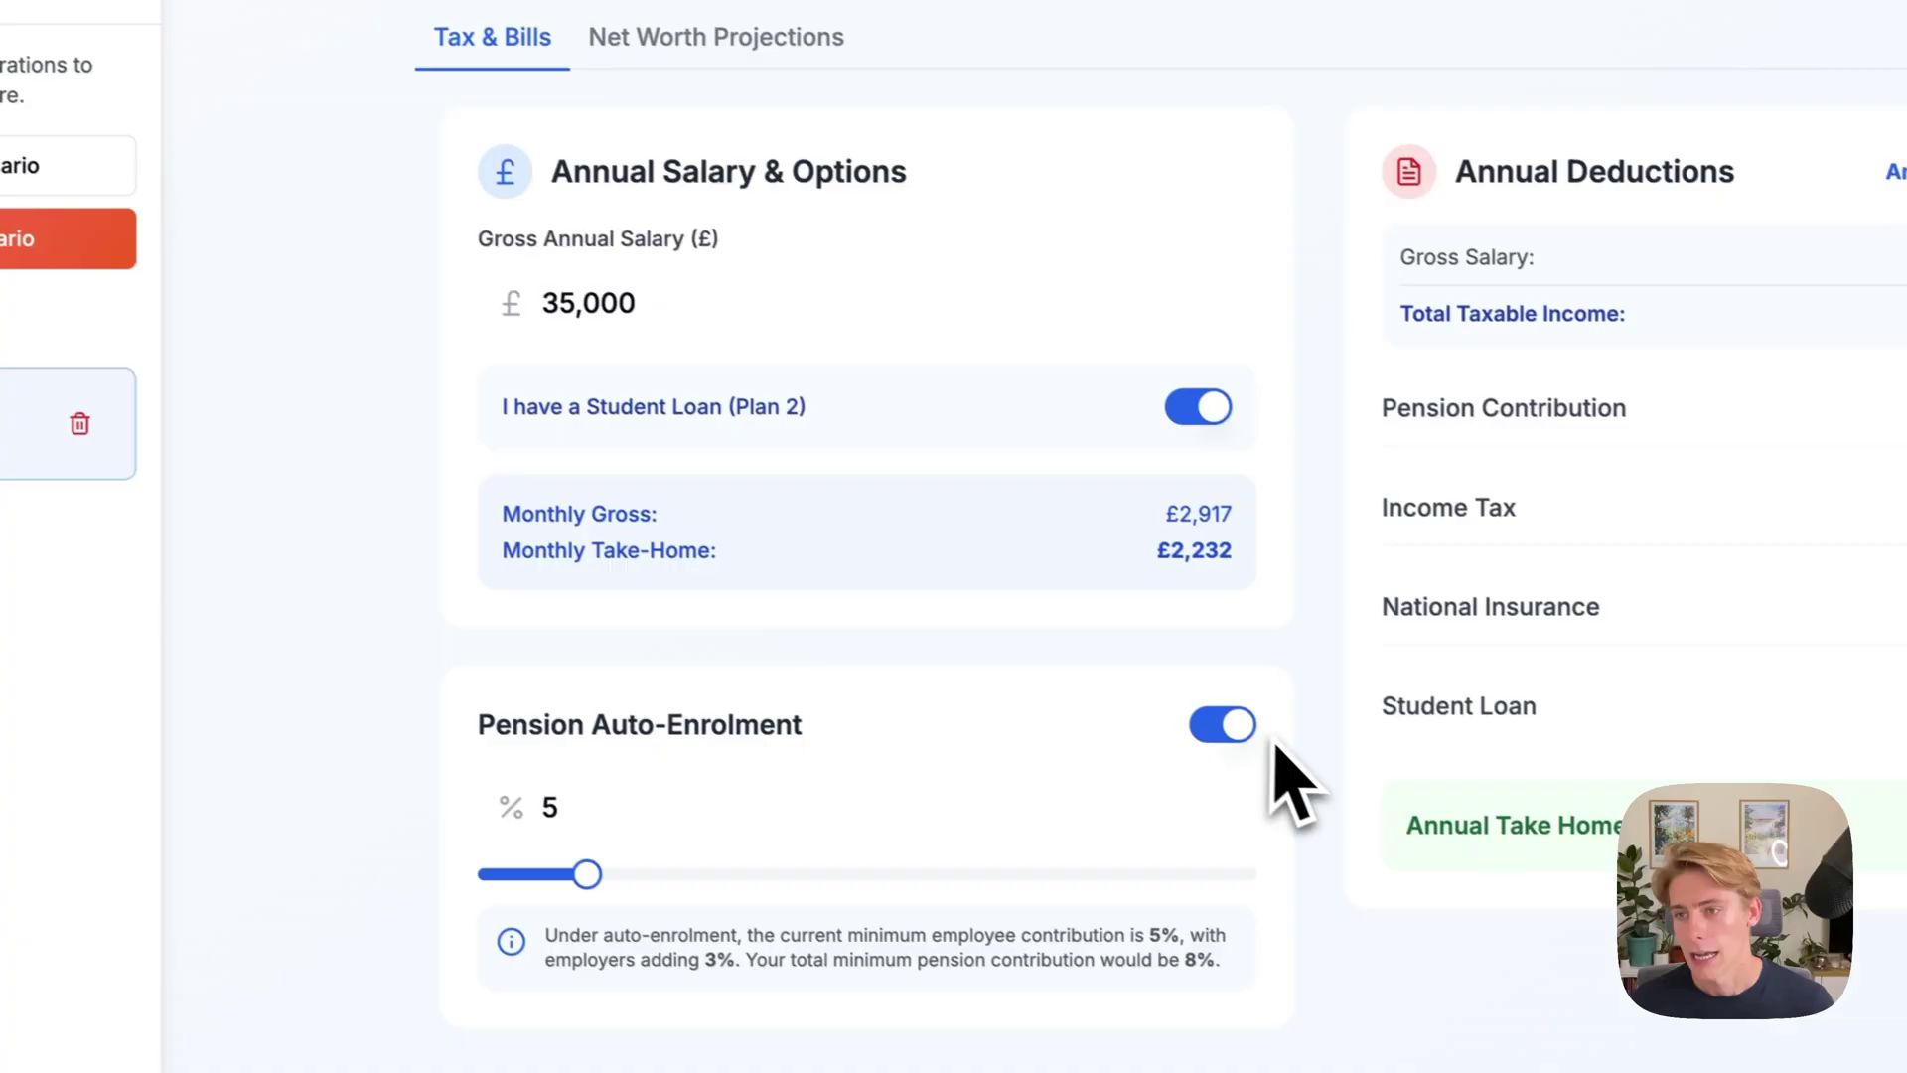
scroll(1254, 735, up, 1)
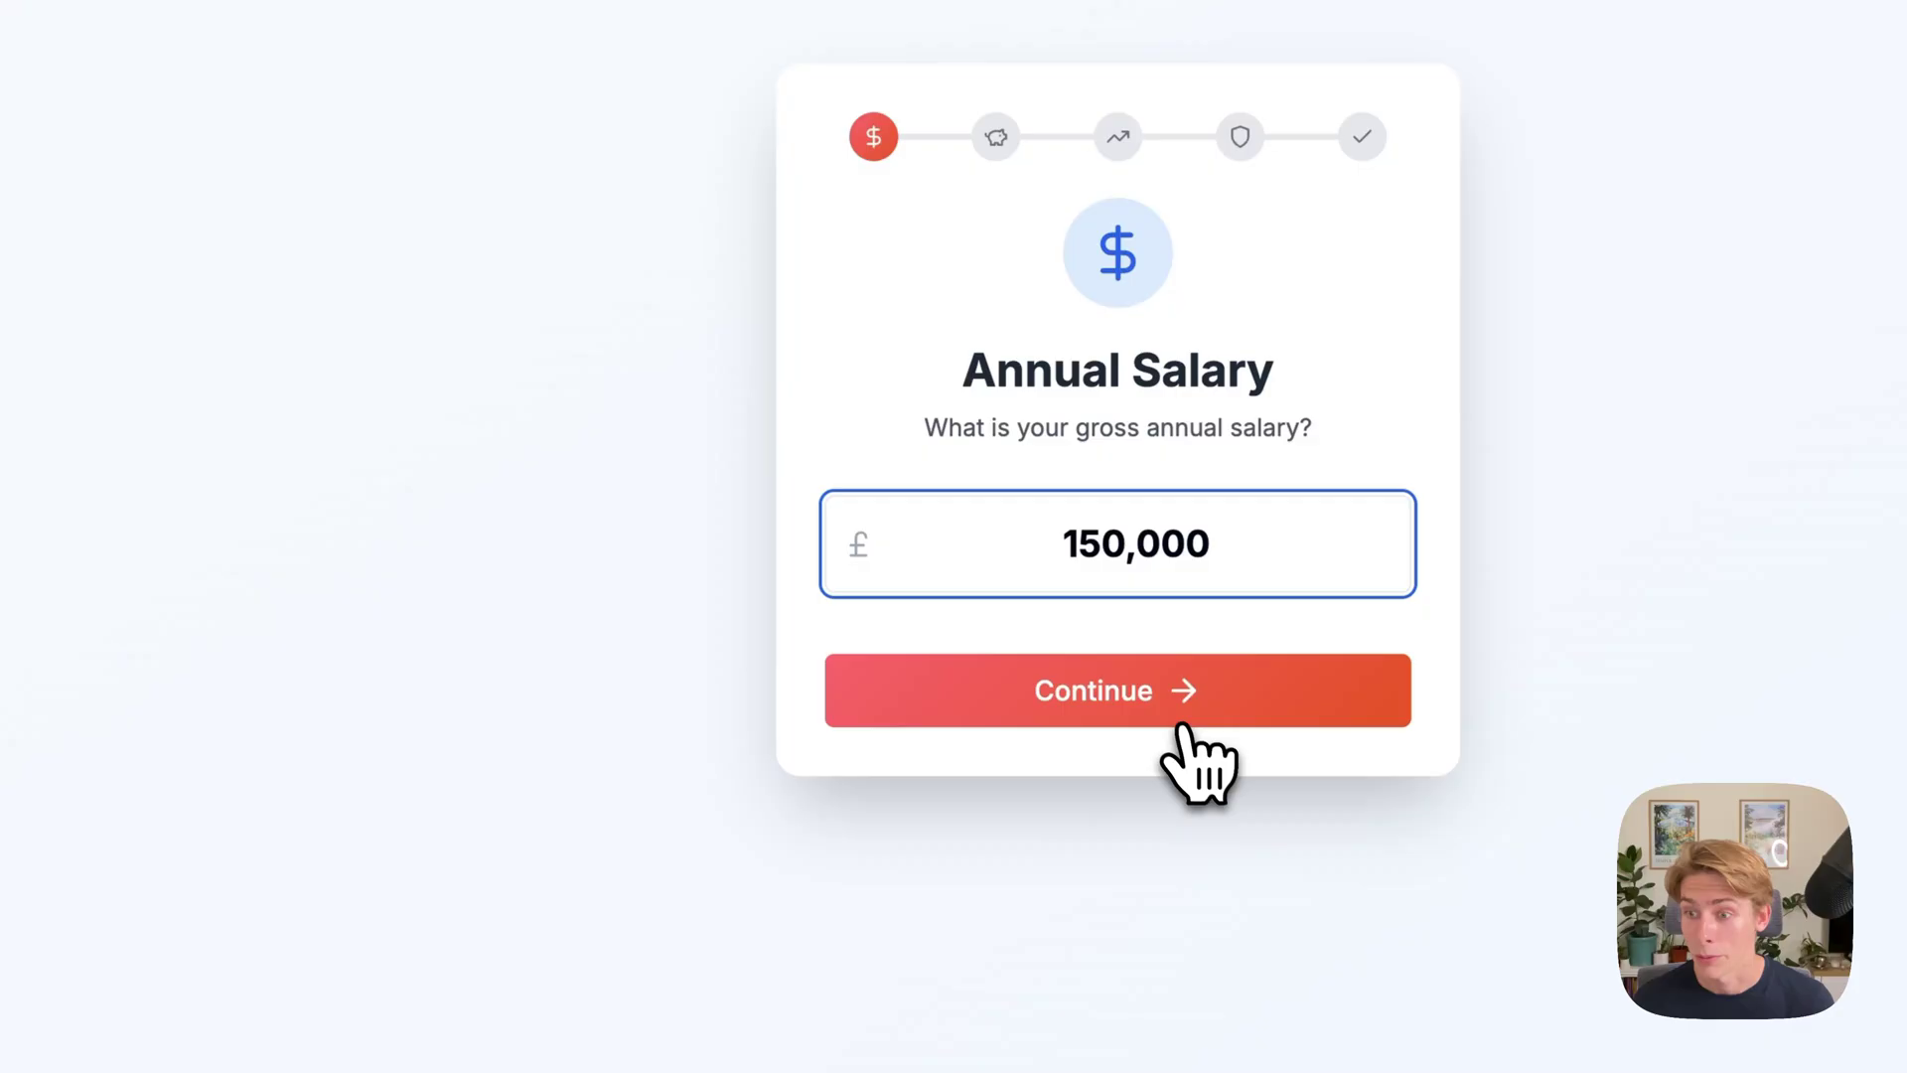
click(1187, 750)
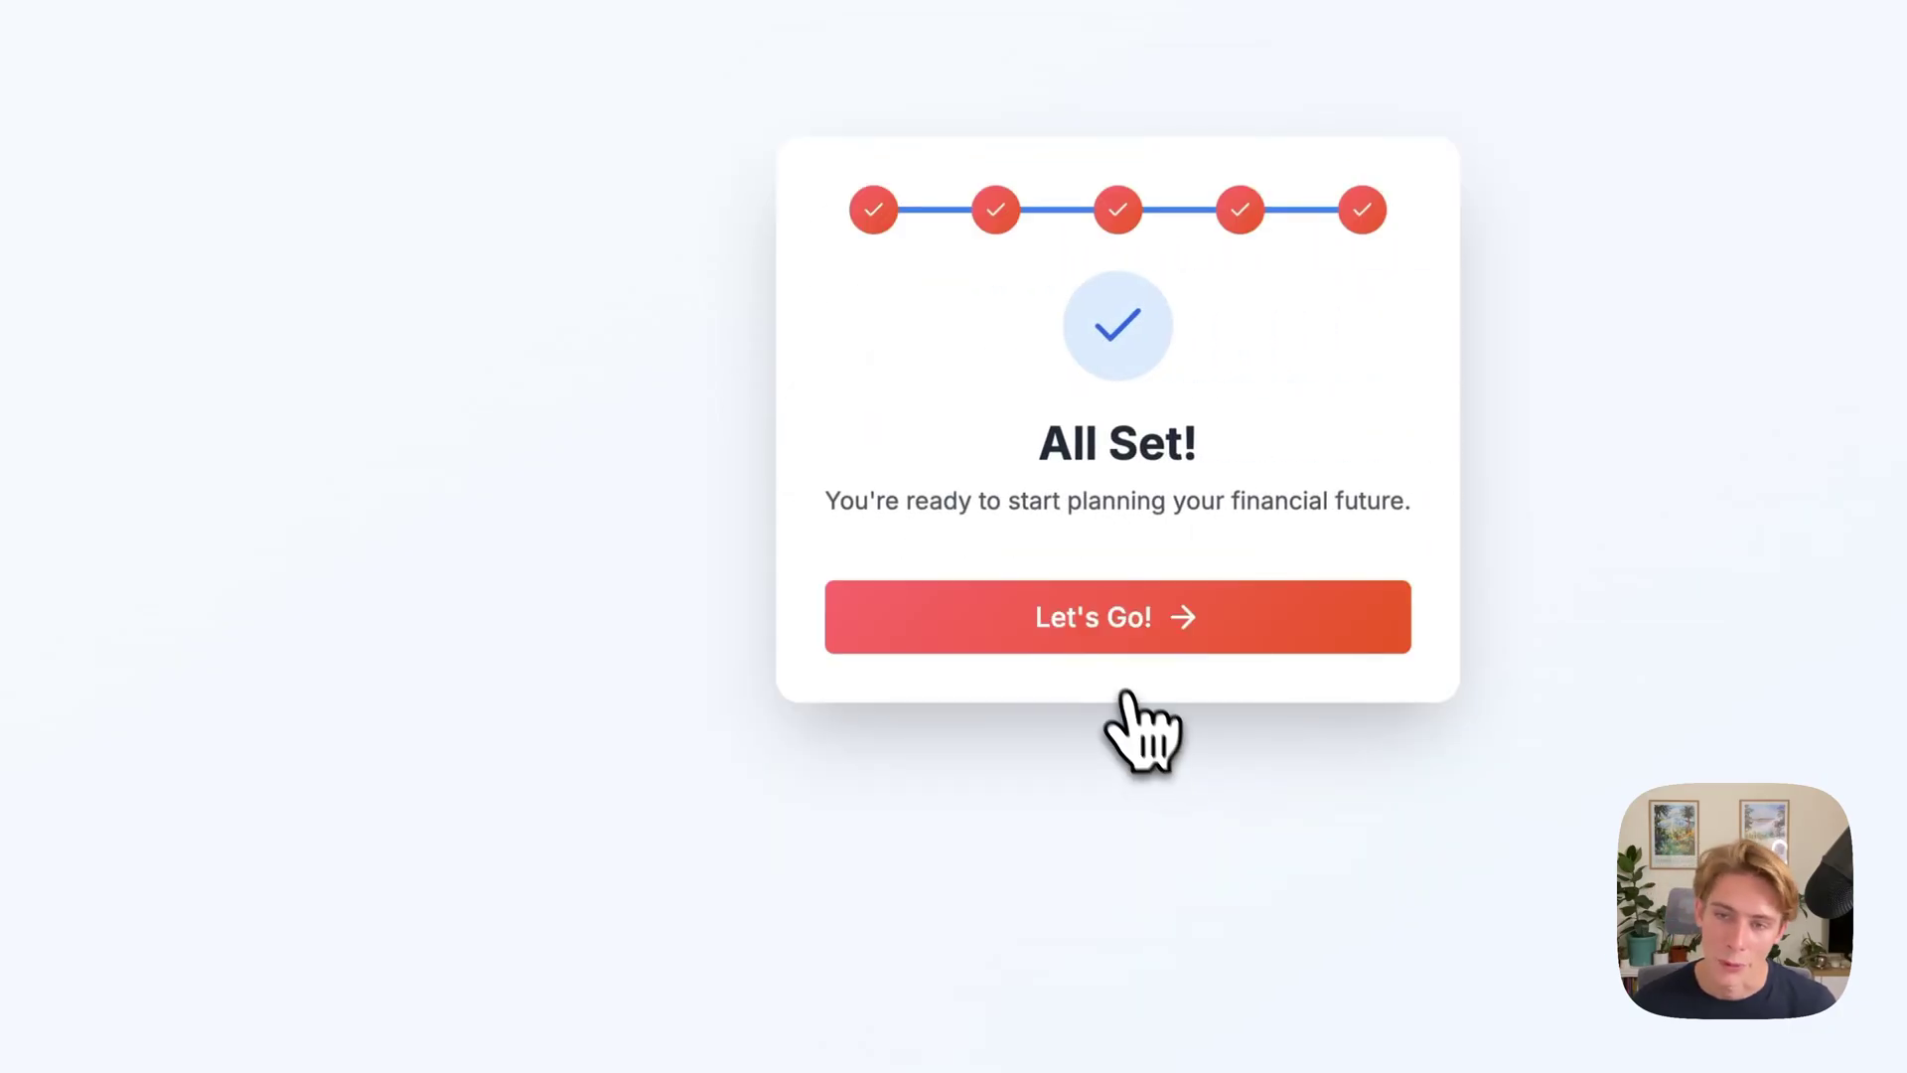
click(1127, 641)
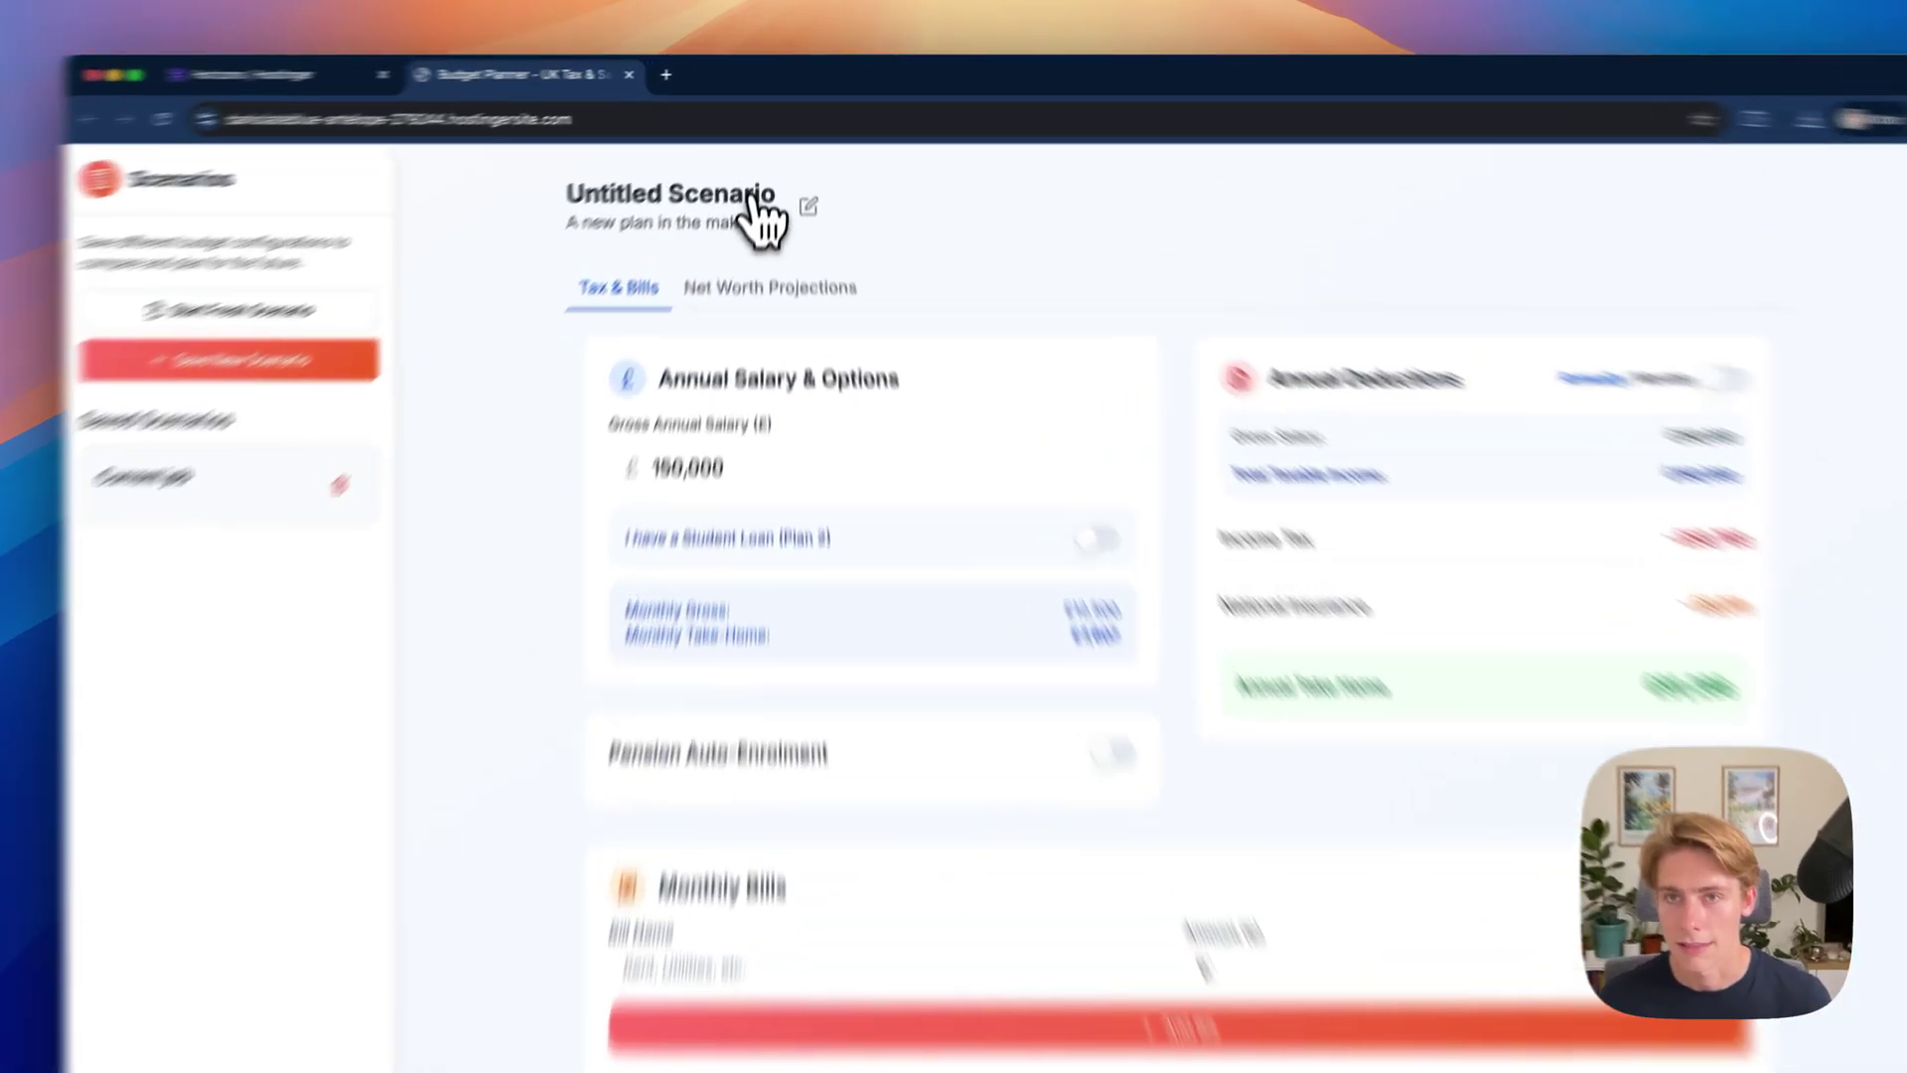
- Rename the scenario to 'Dream job' and turn on the Plan 2 student loan
click(802, 166)
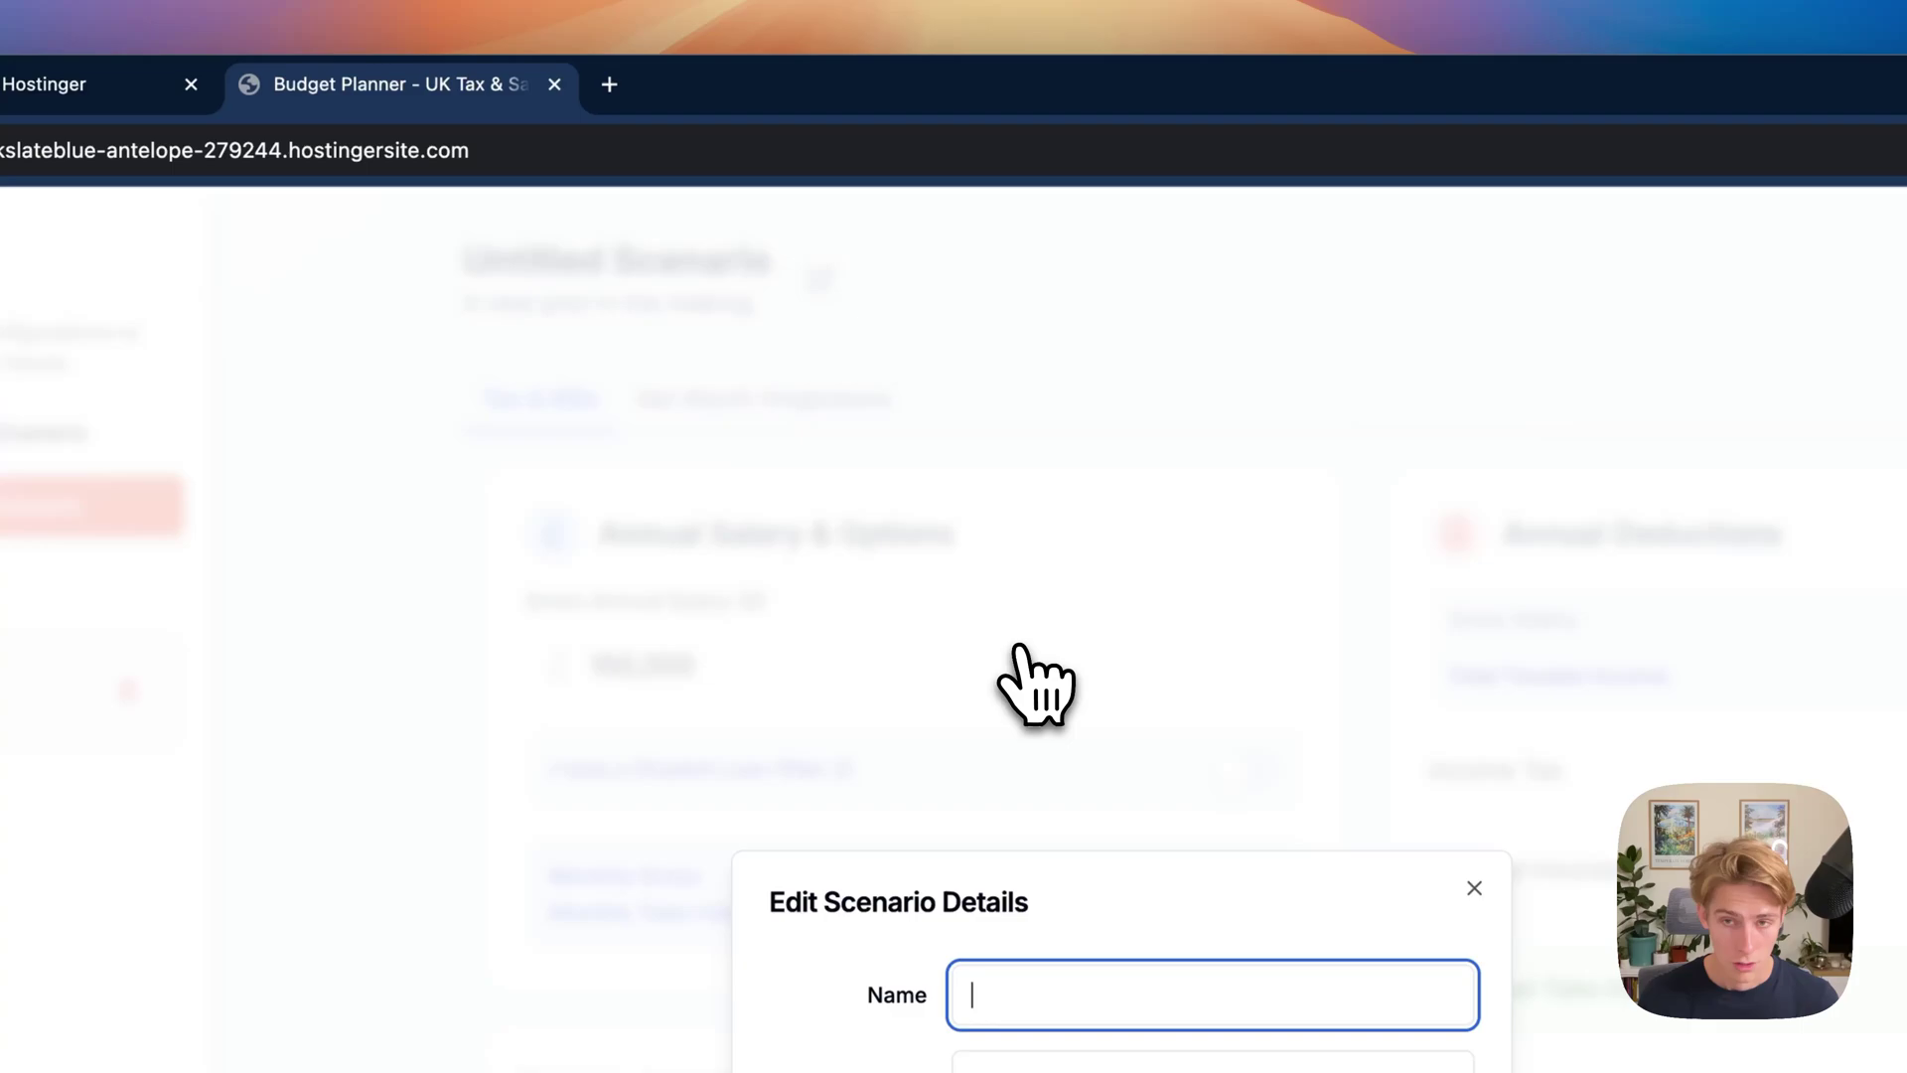
text(d)
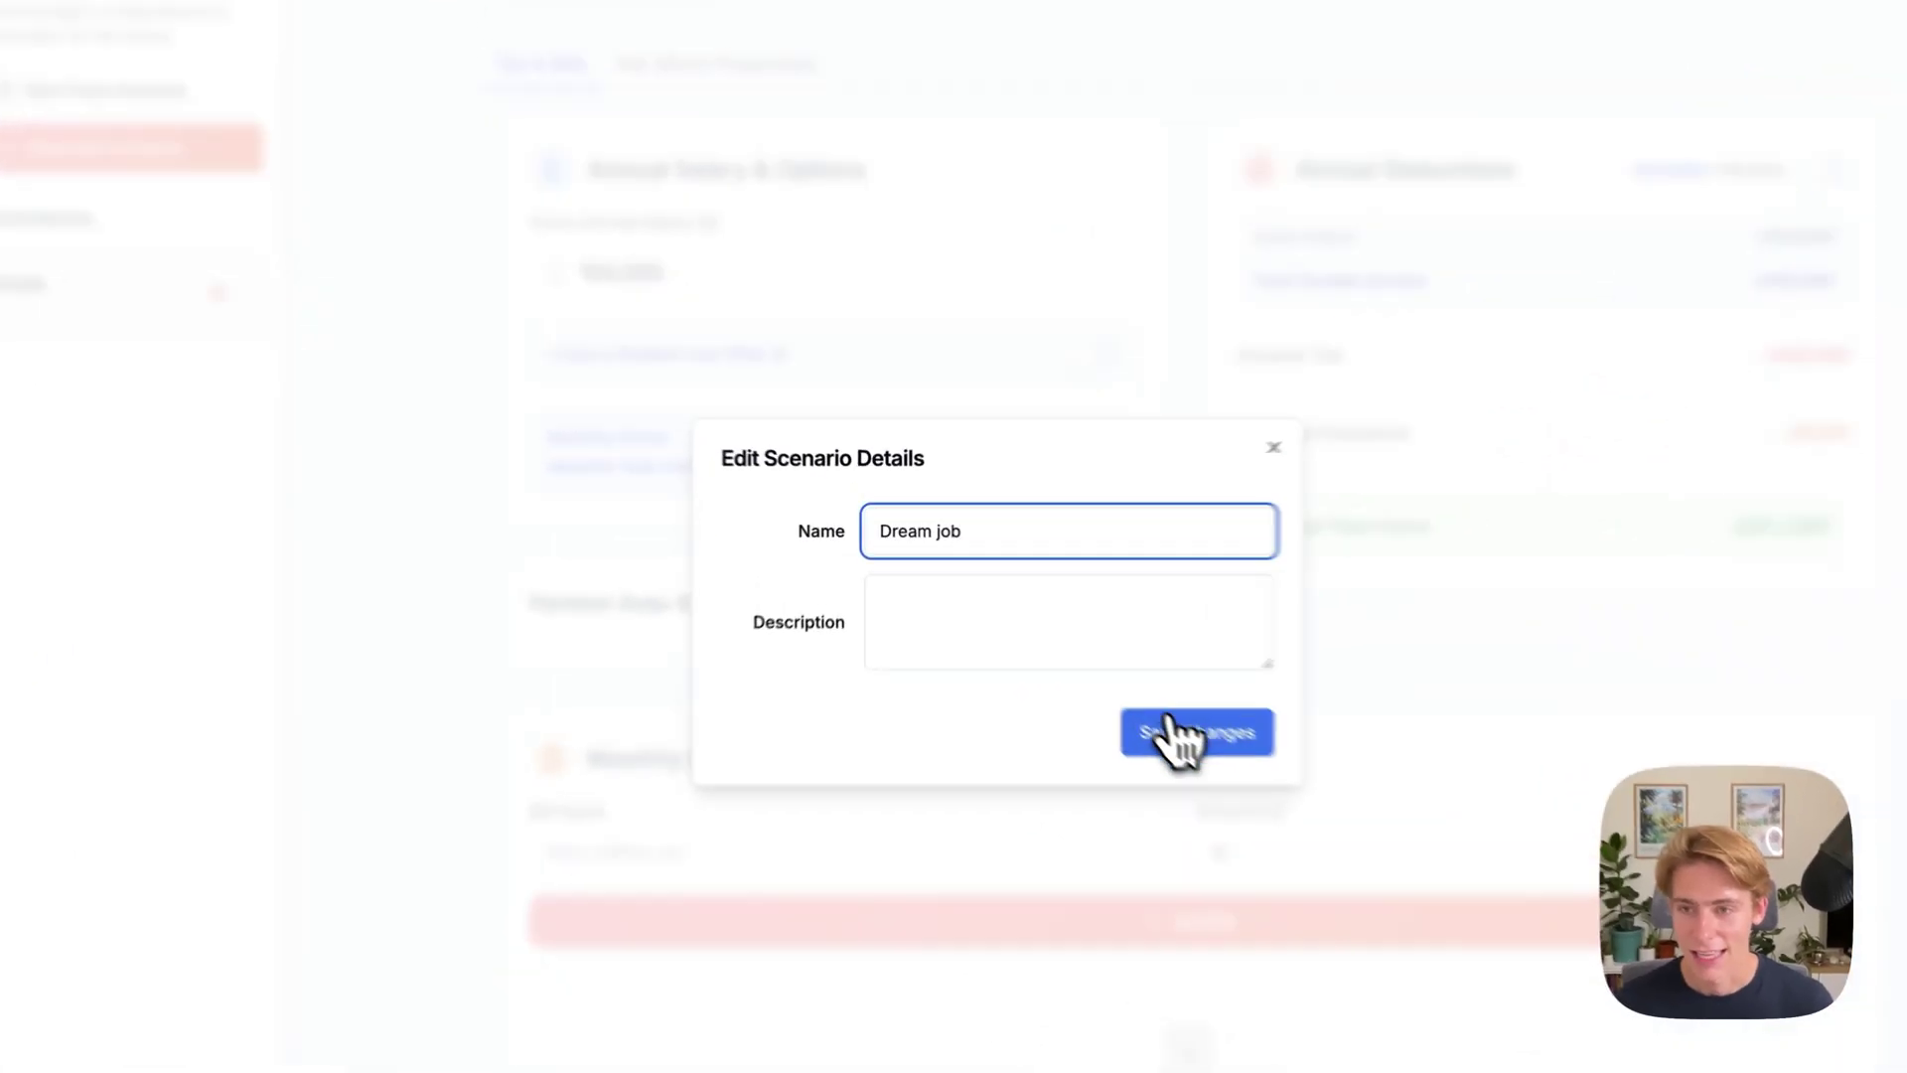
click(1081, 653)
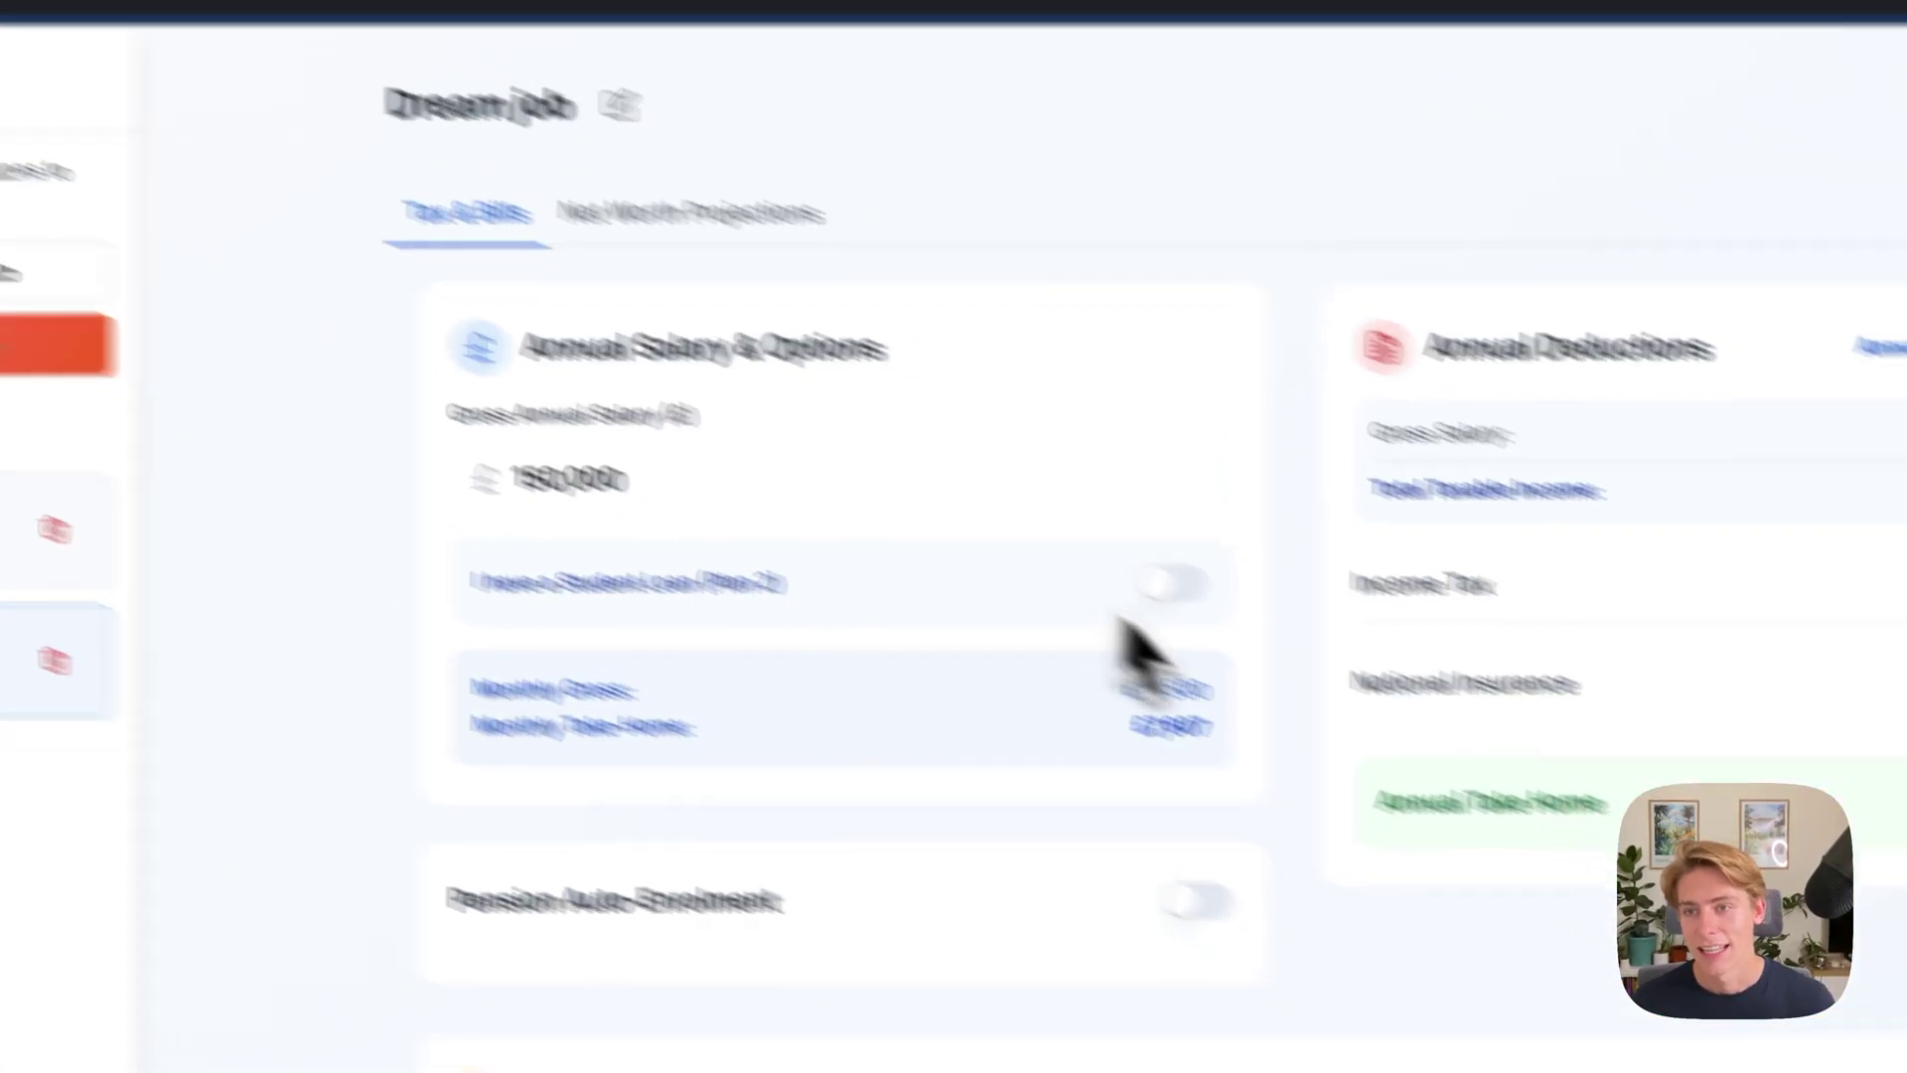
click(1173, 583)
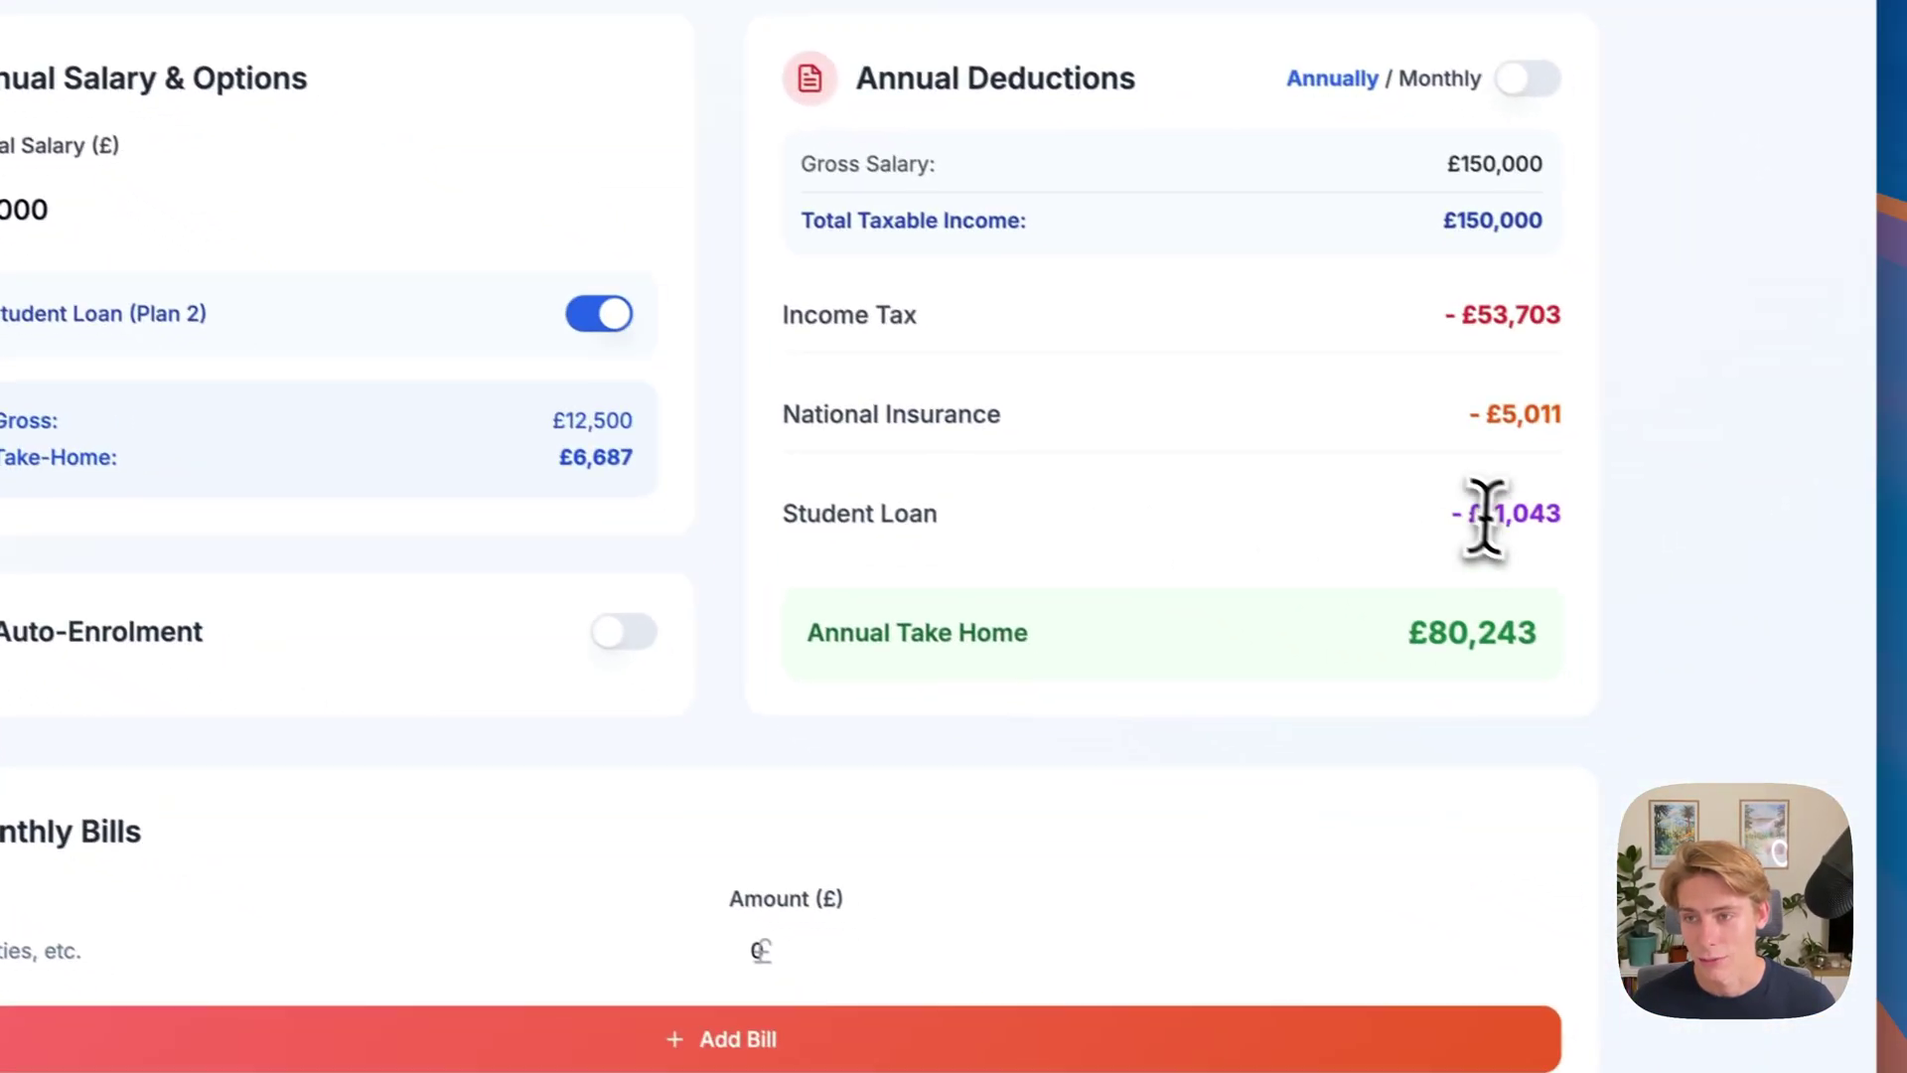
- Turn on 5% pension auto-enrolment and show deductions as monthly figures
drag(1480, 517, 1618, 546)
click(1142, 540)
click(621, 632)
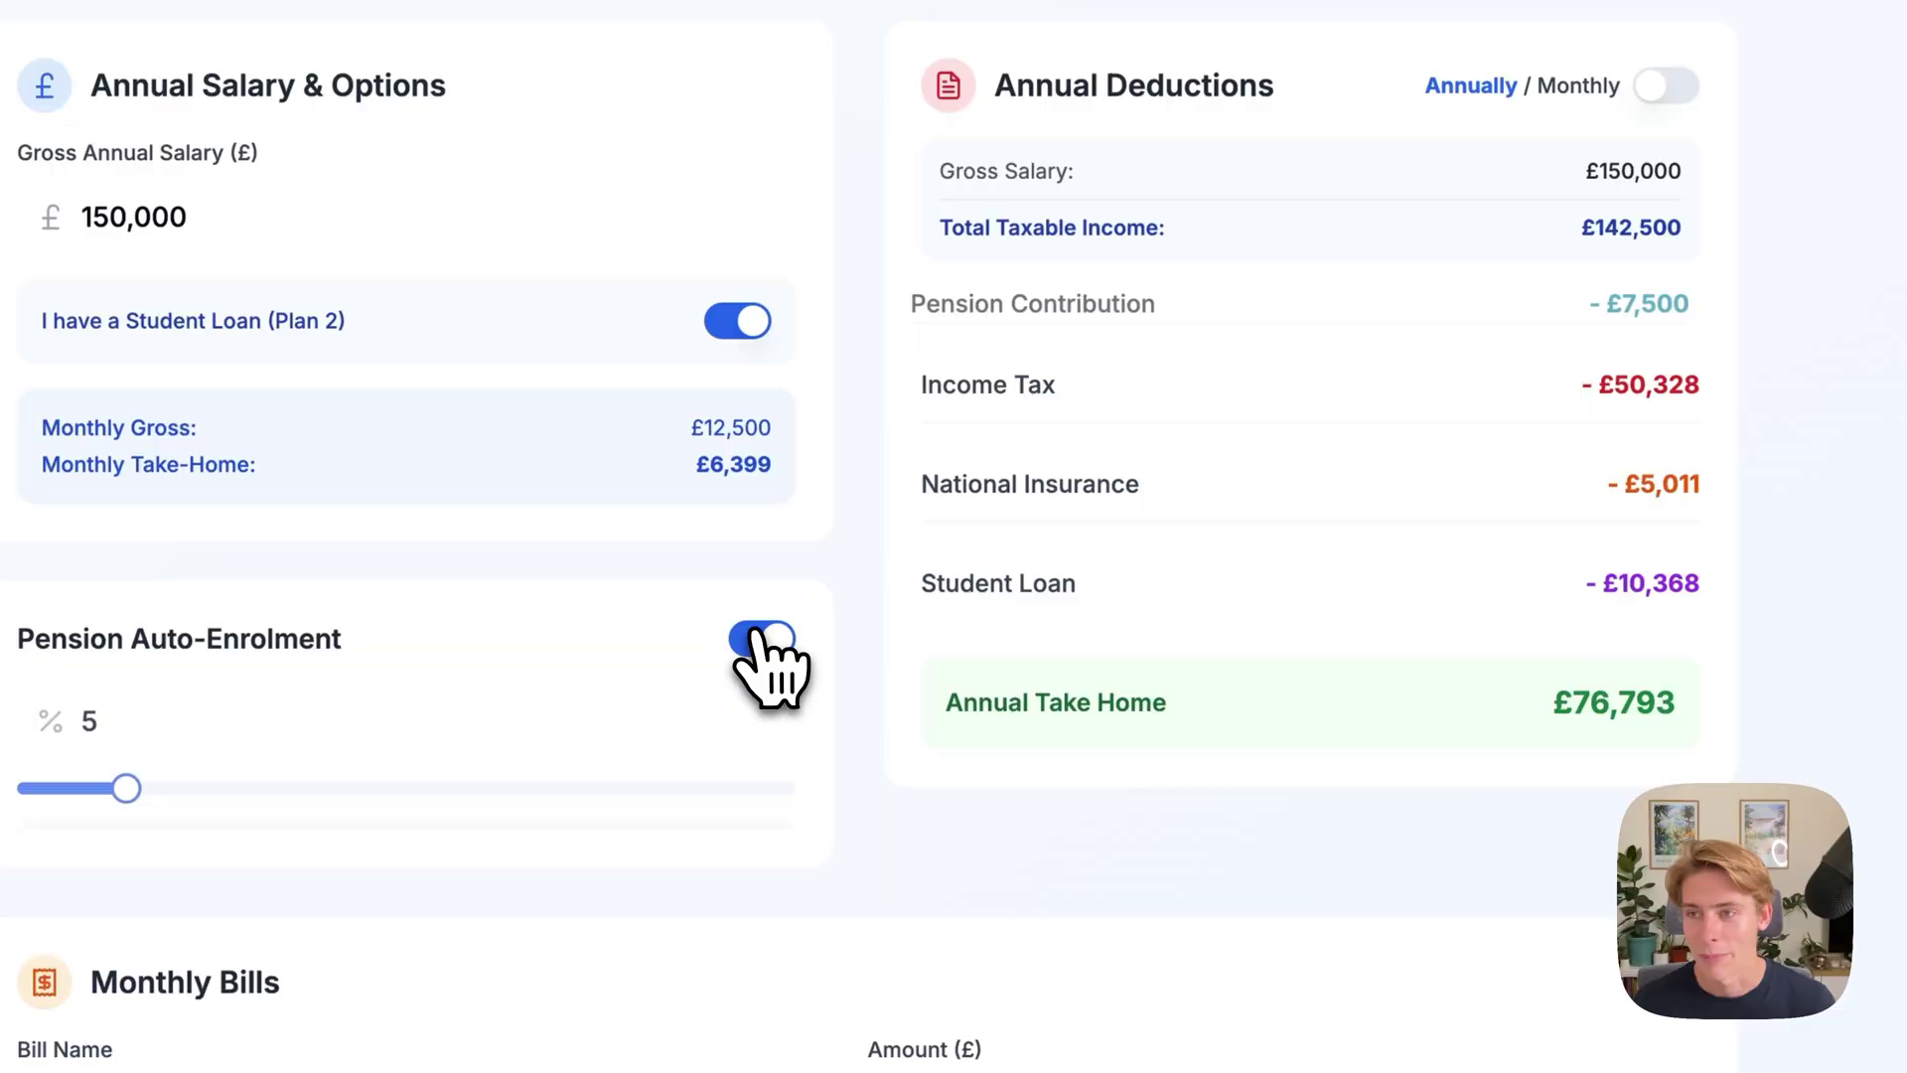
click(1666, 85)
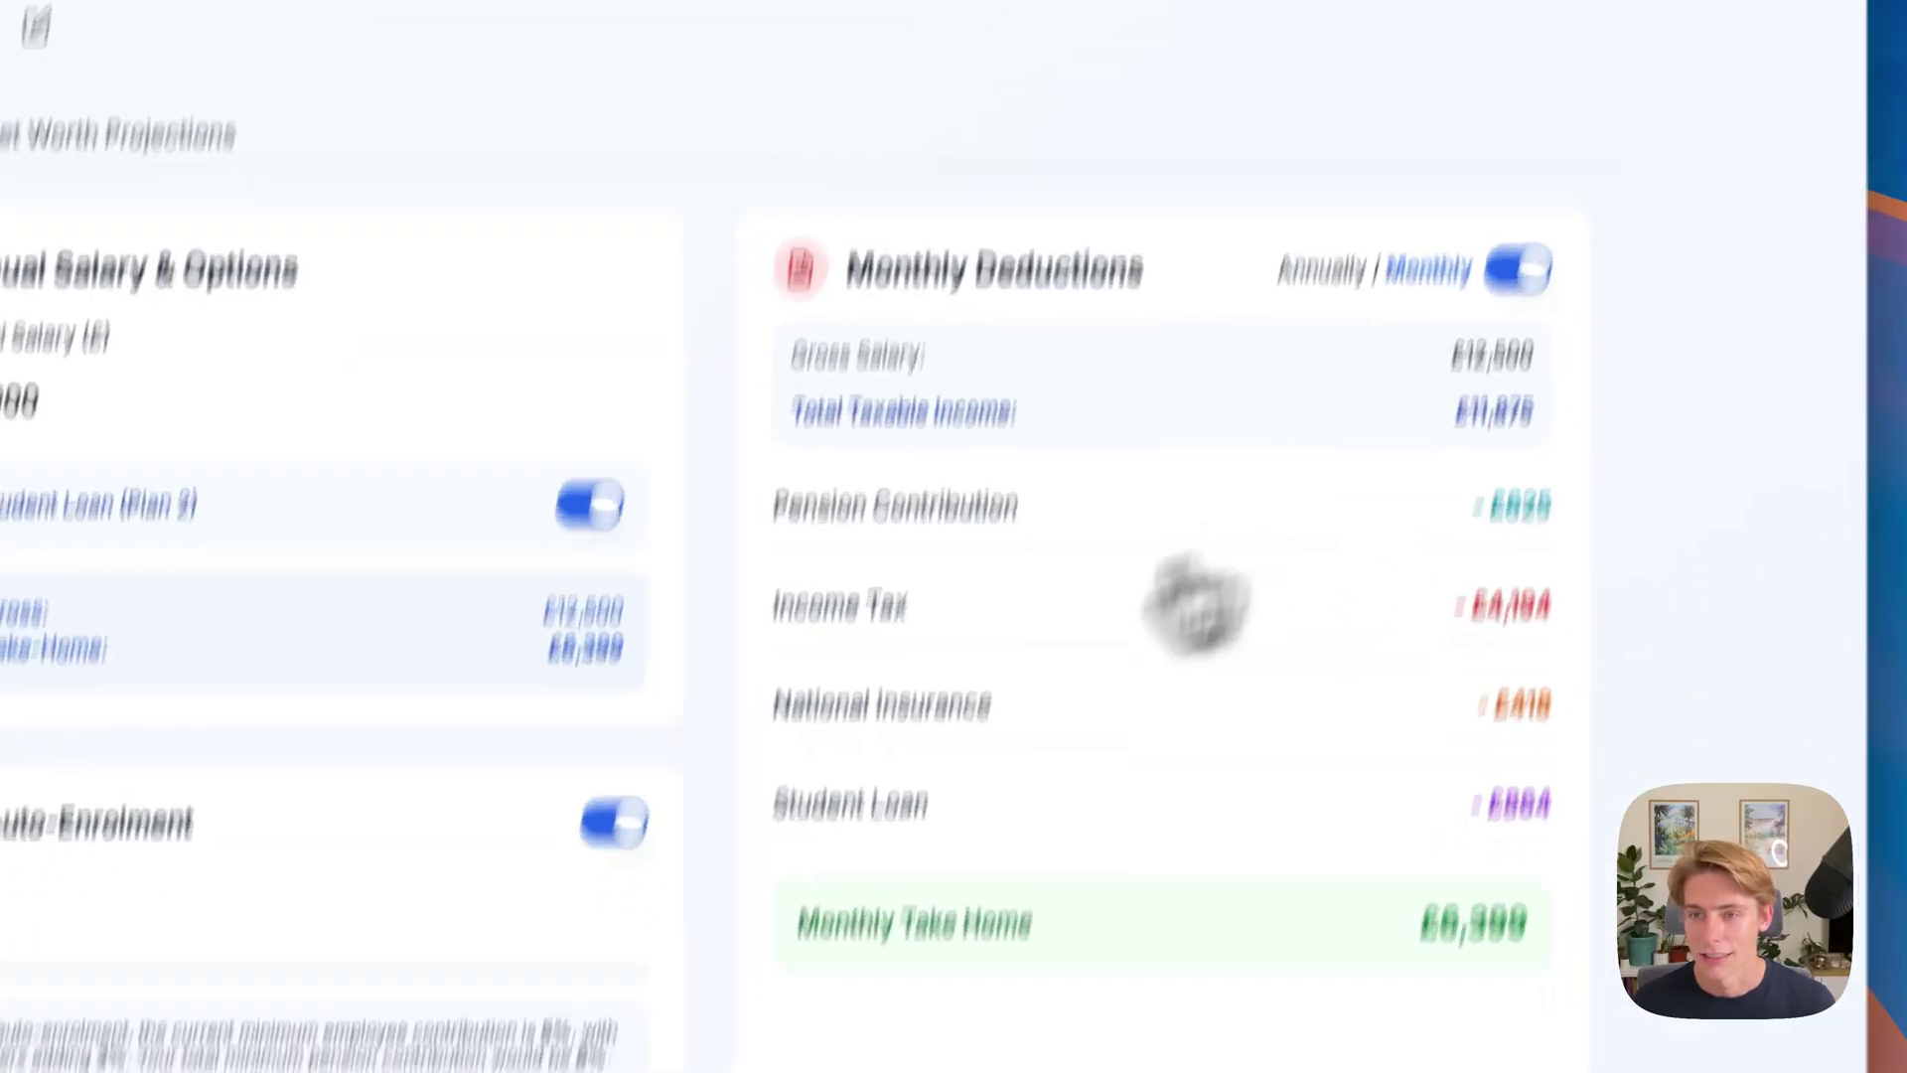
drag(1327, 626, 1376, 635)
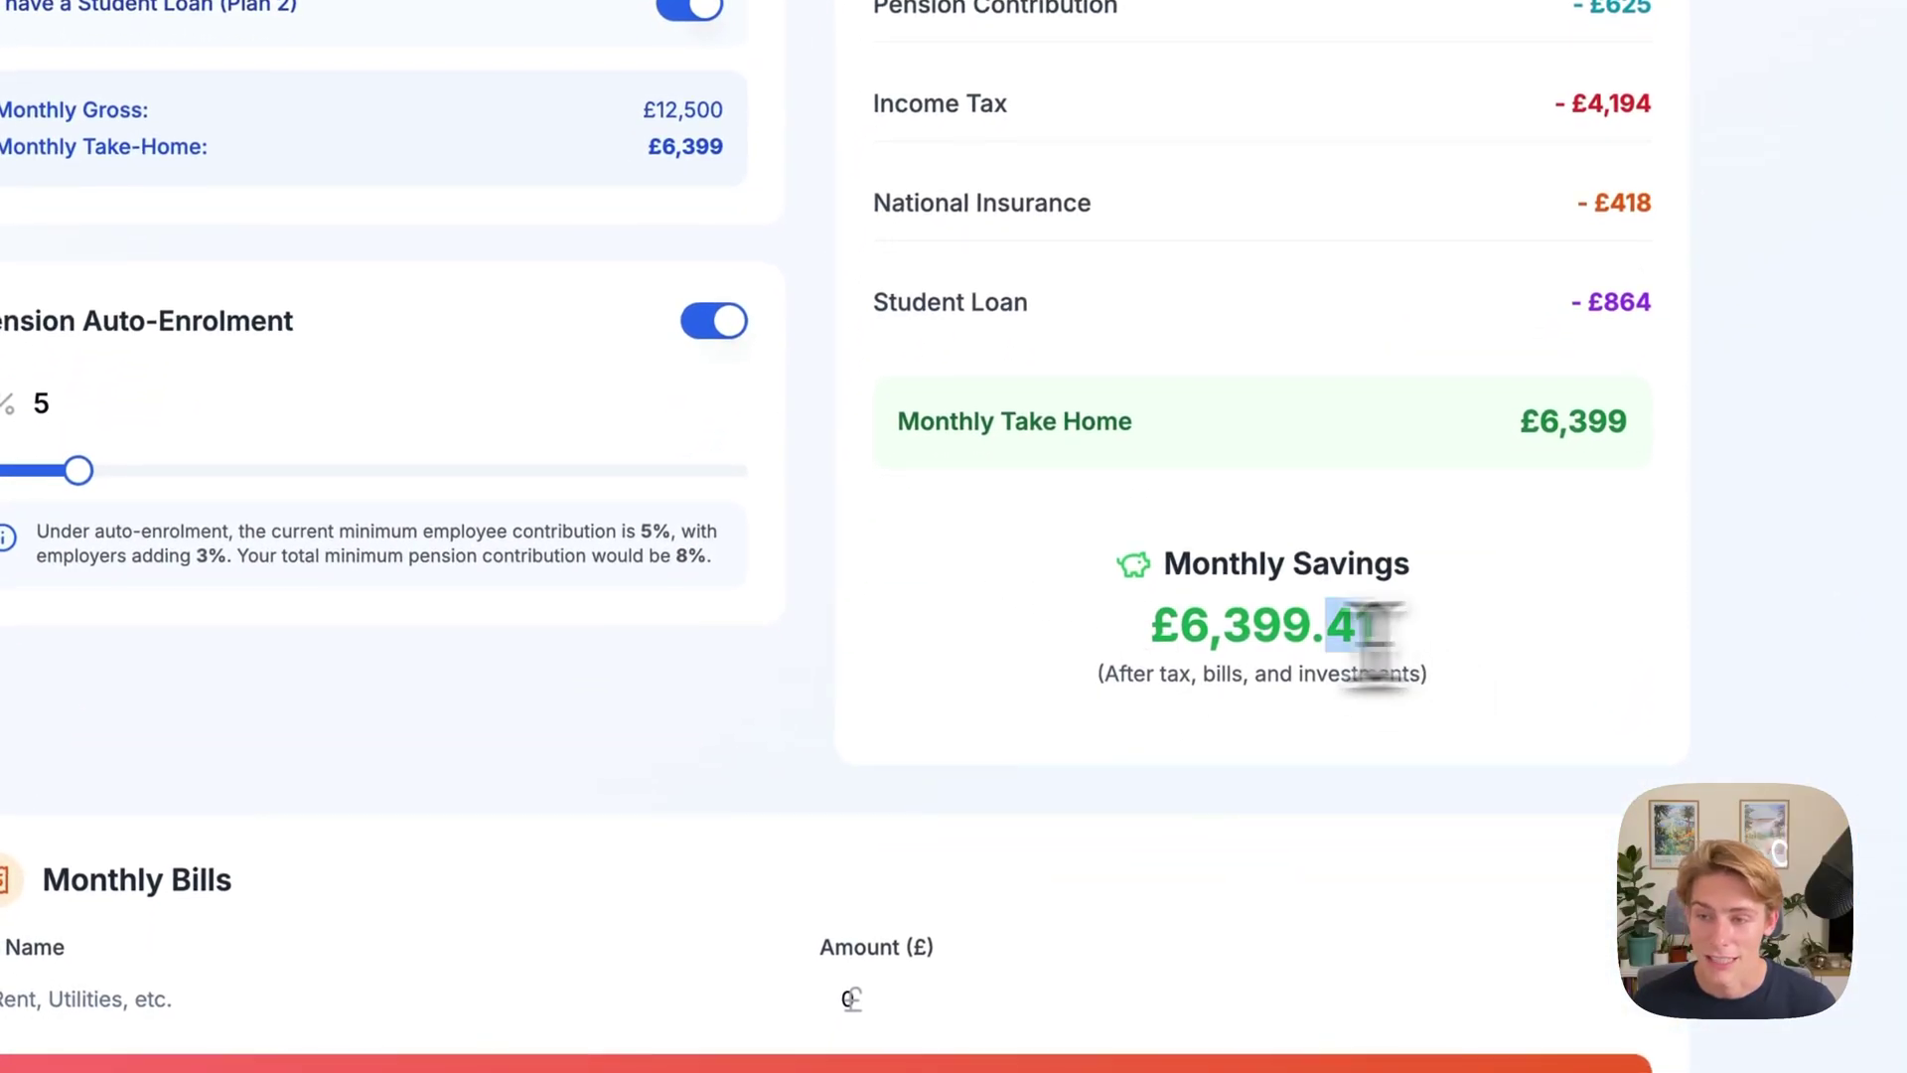
- Add monthly bills Rent £1,500 and Bills £1,000
click(144, 993)
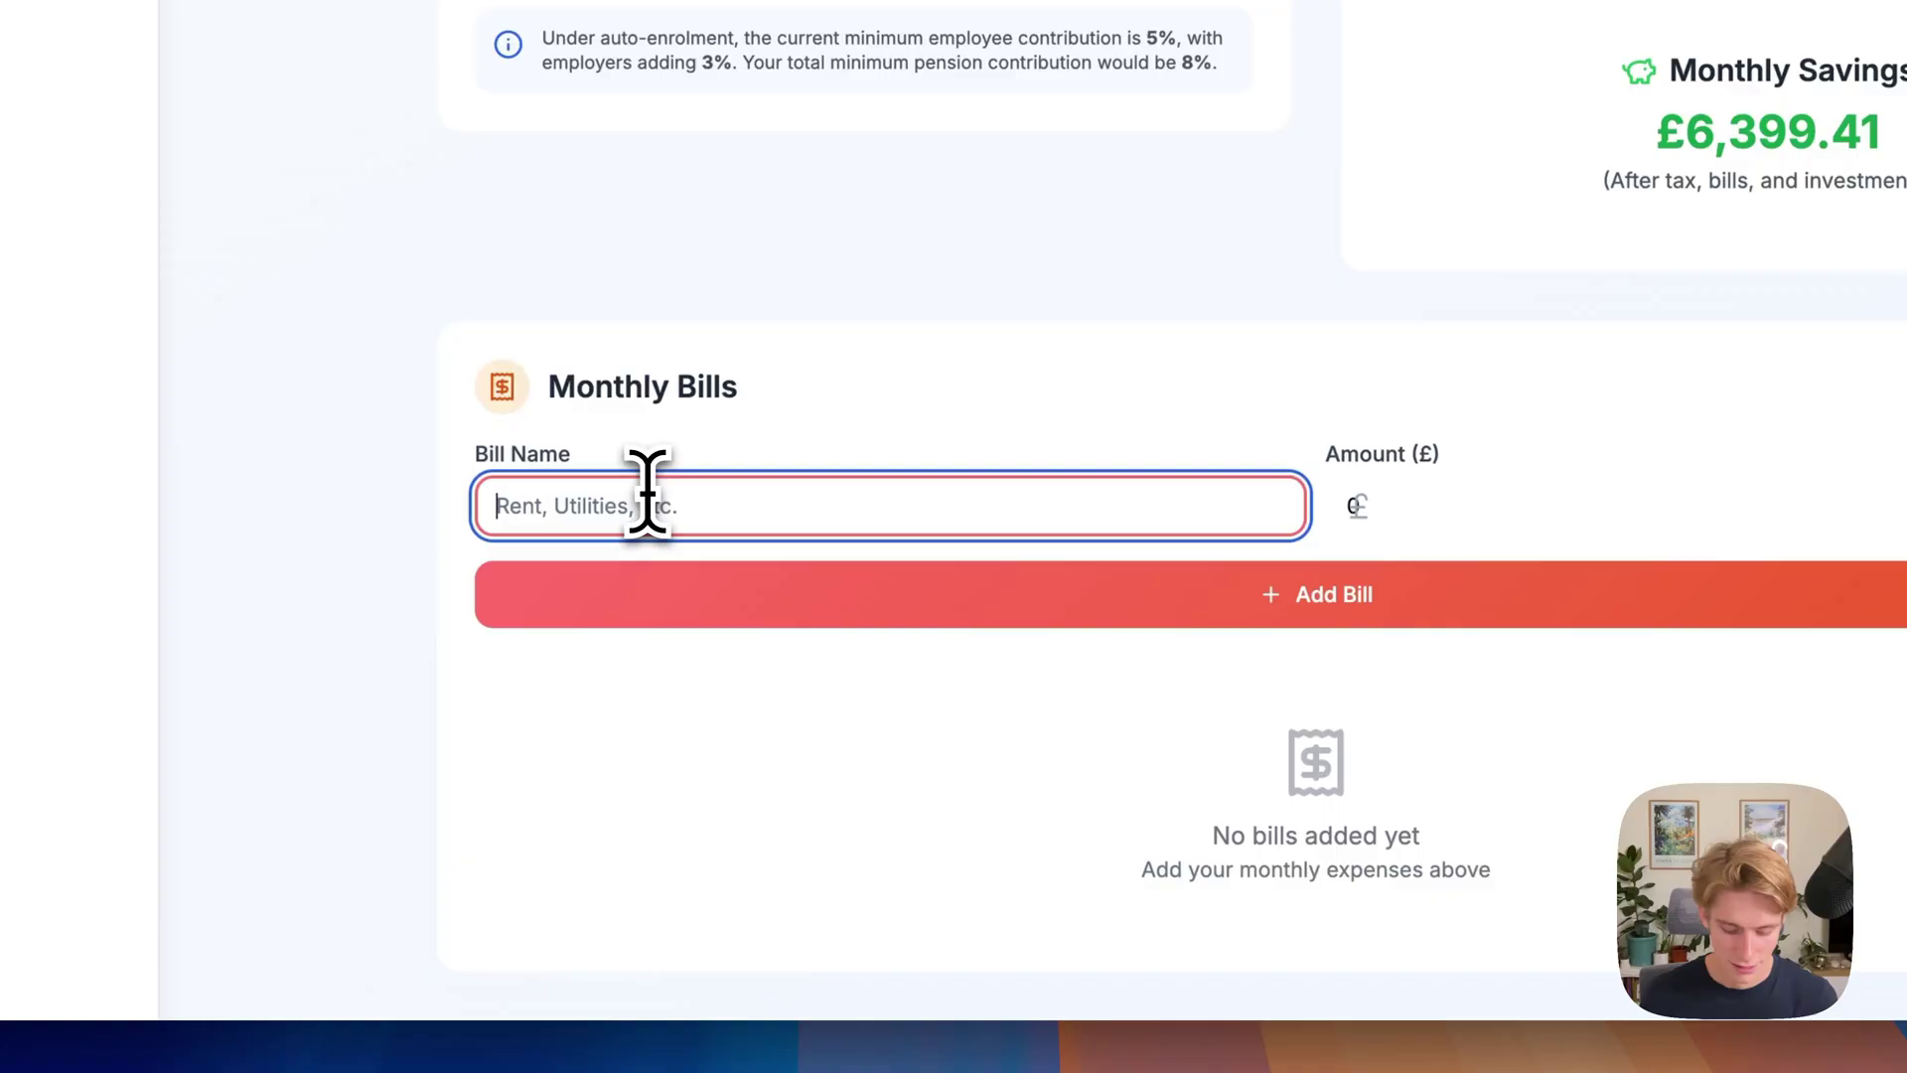
text(Rent)
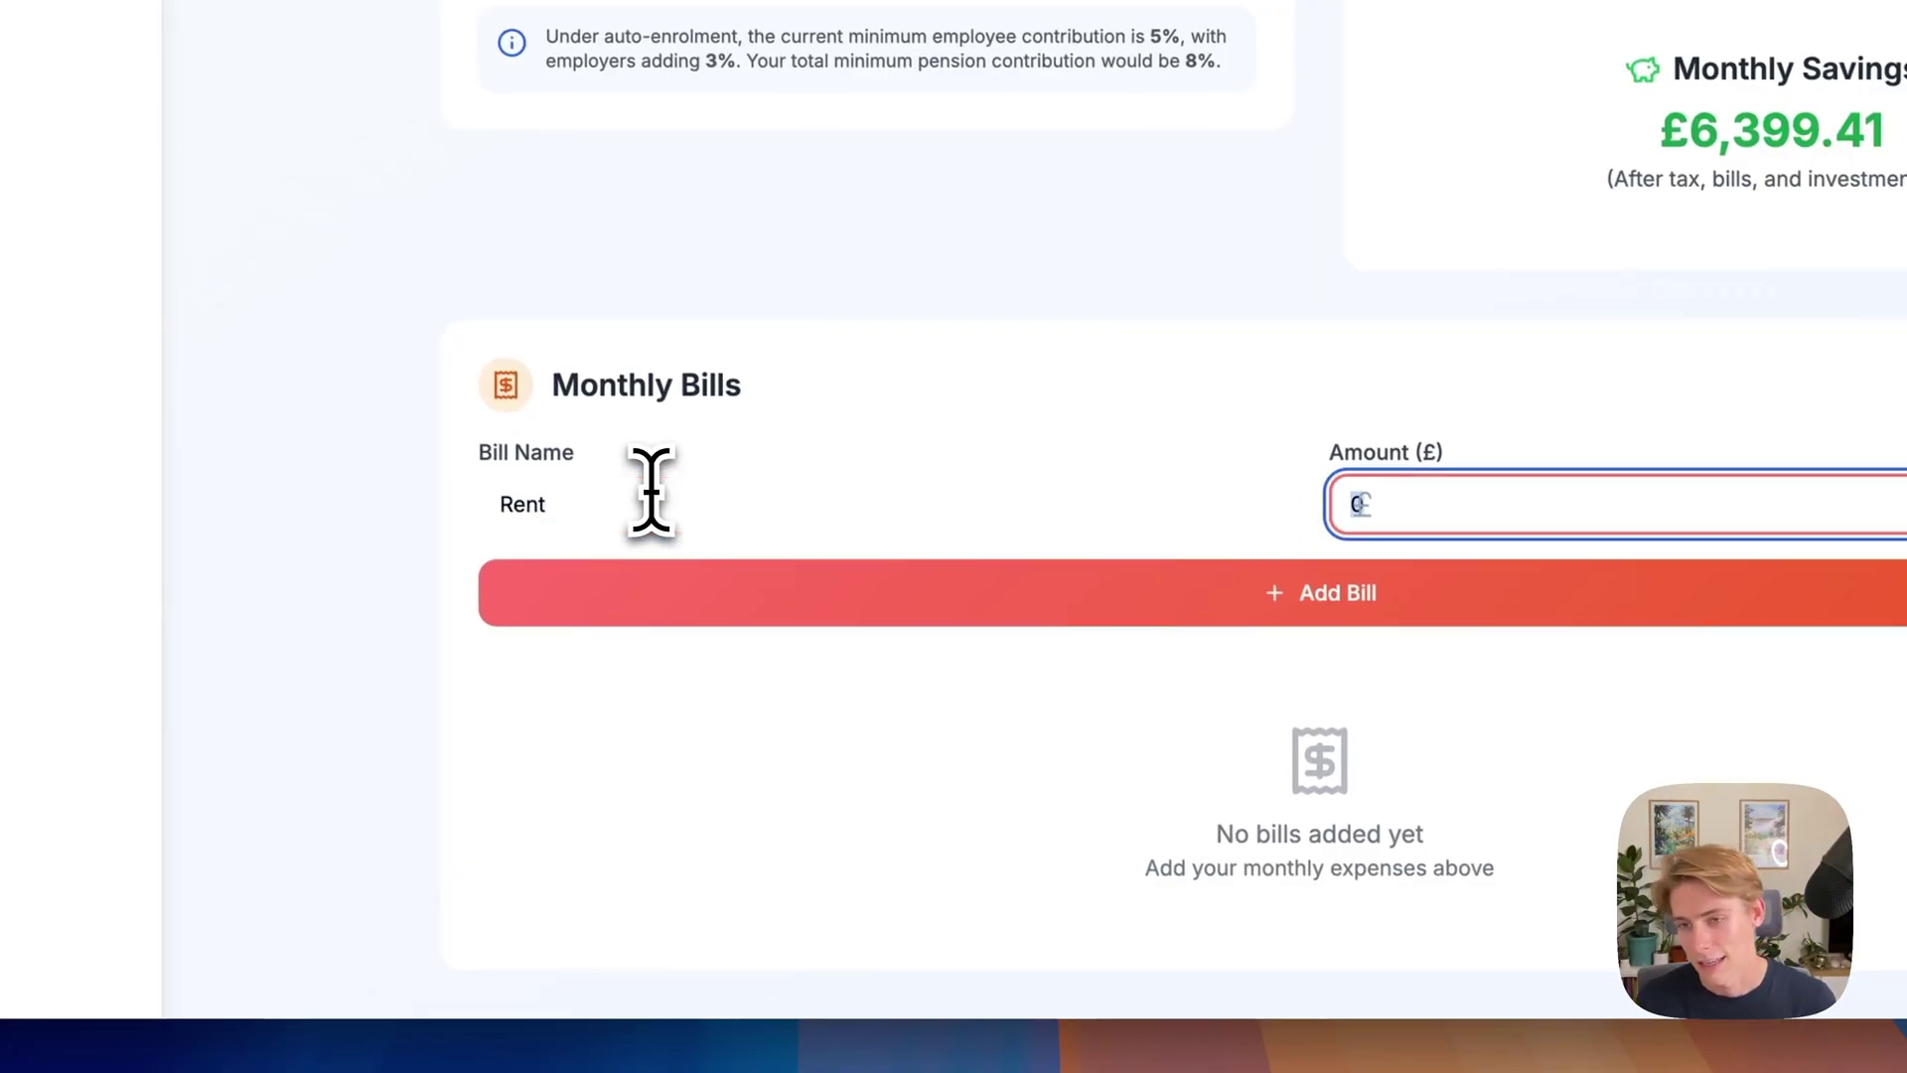
click(747, 588)
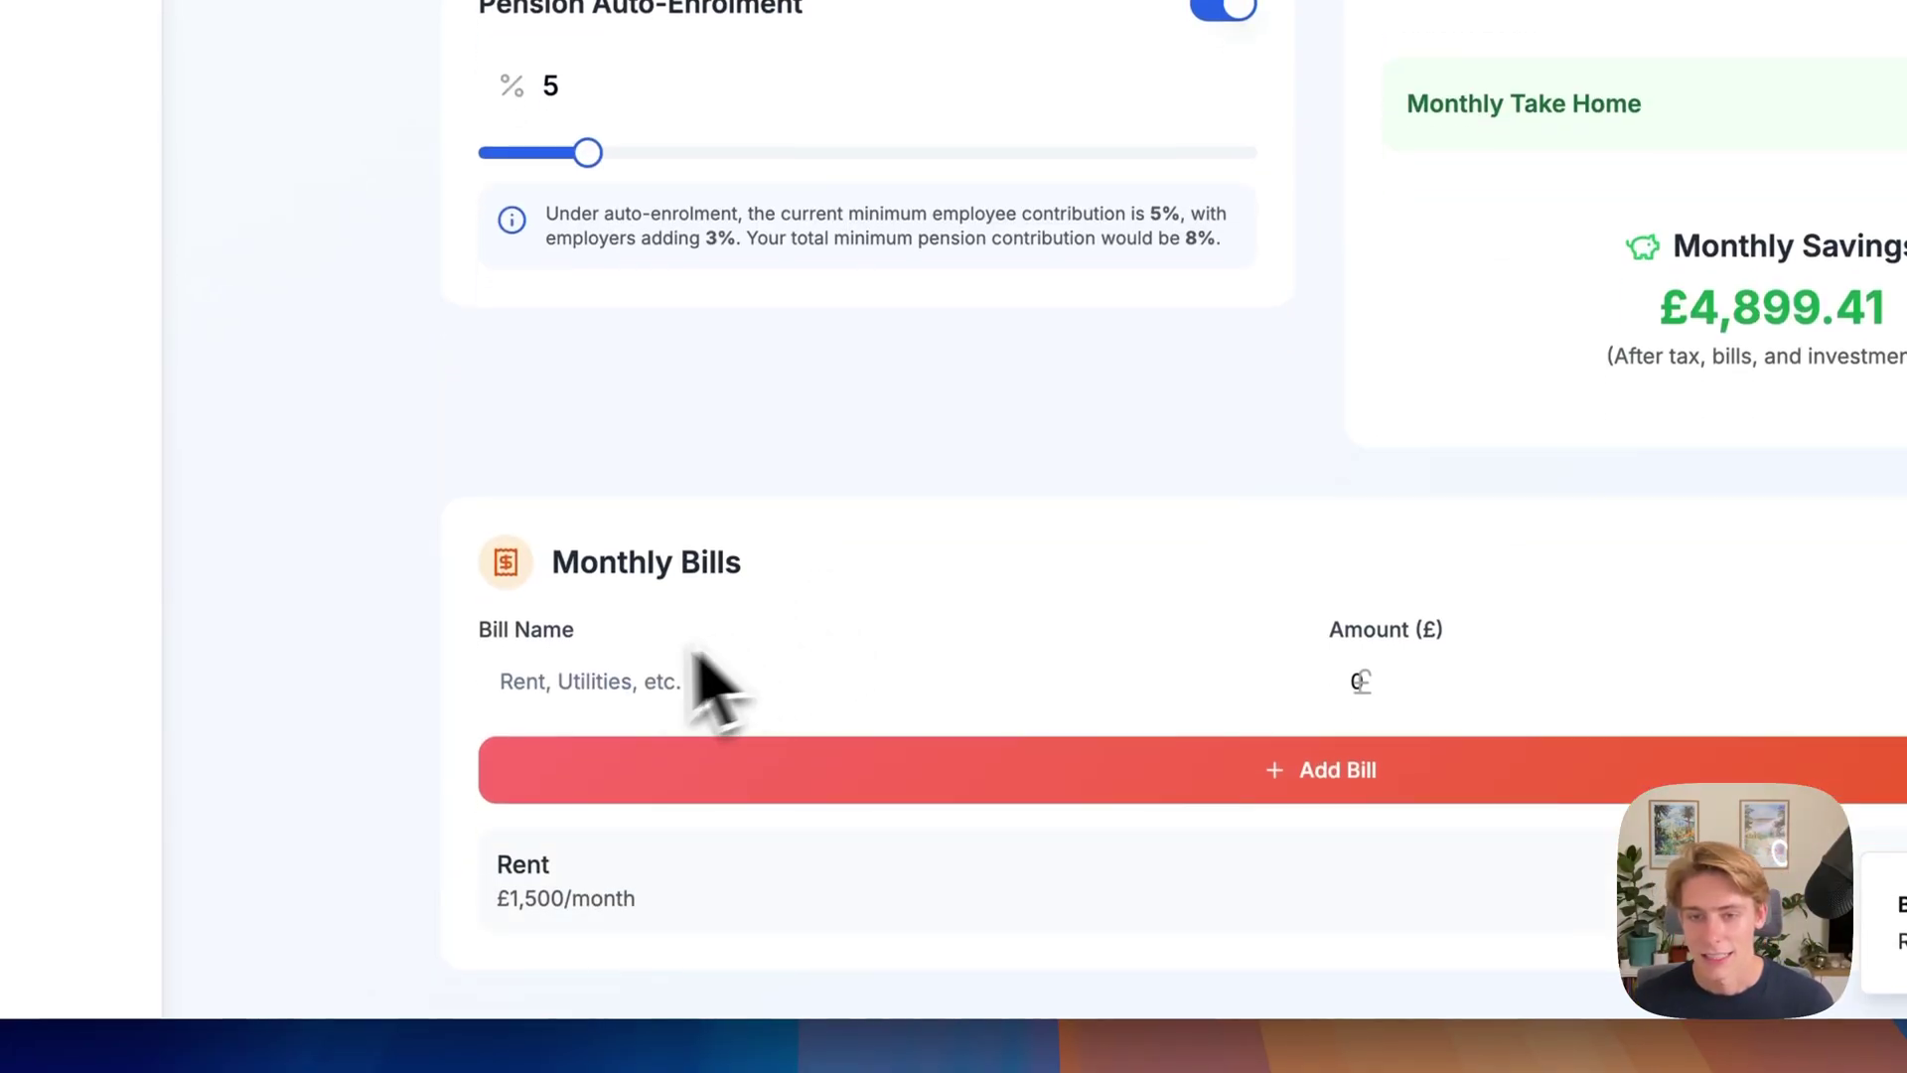
click(643, 676)
text(Bills)
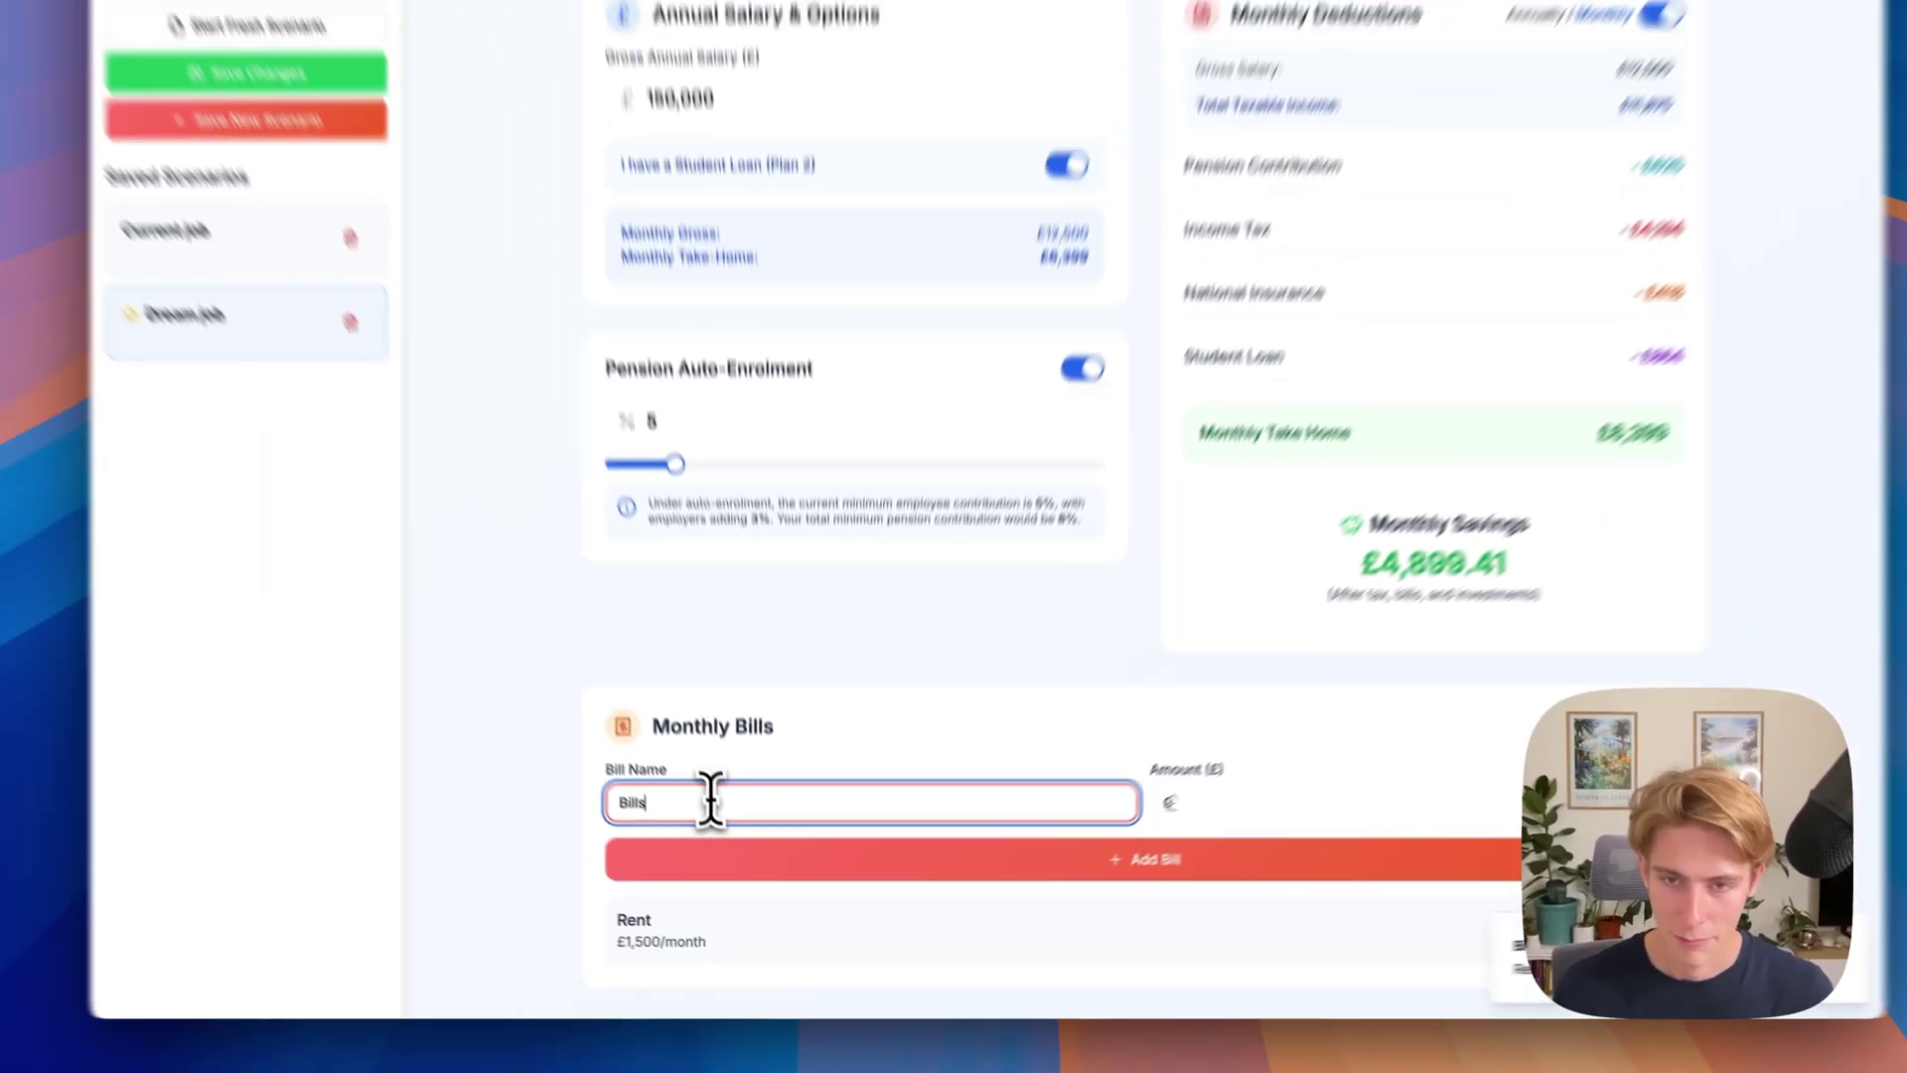
key(Tab)
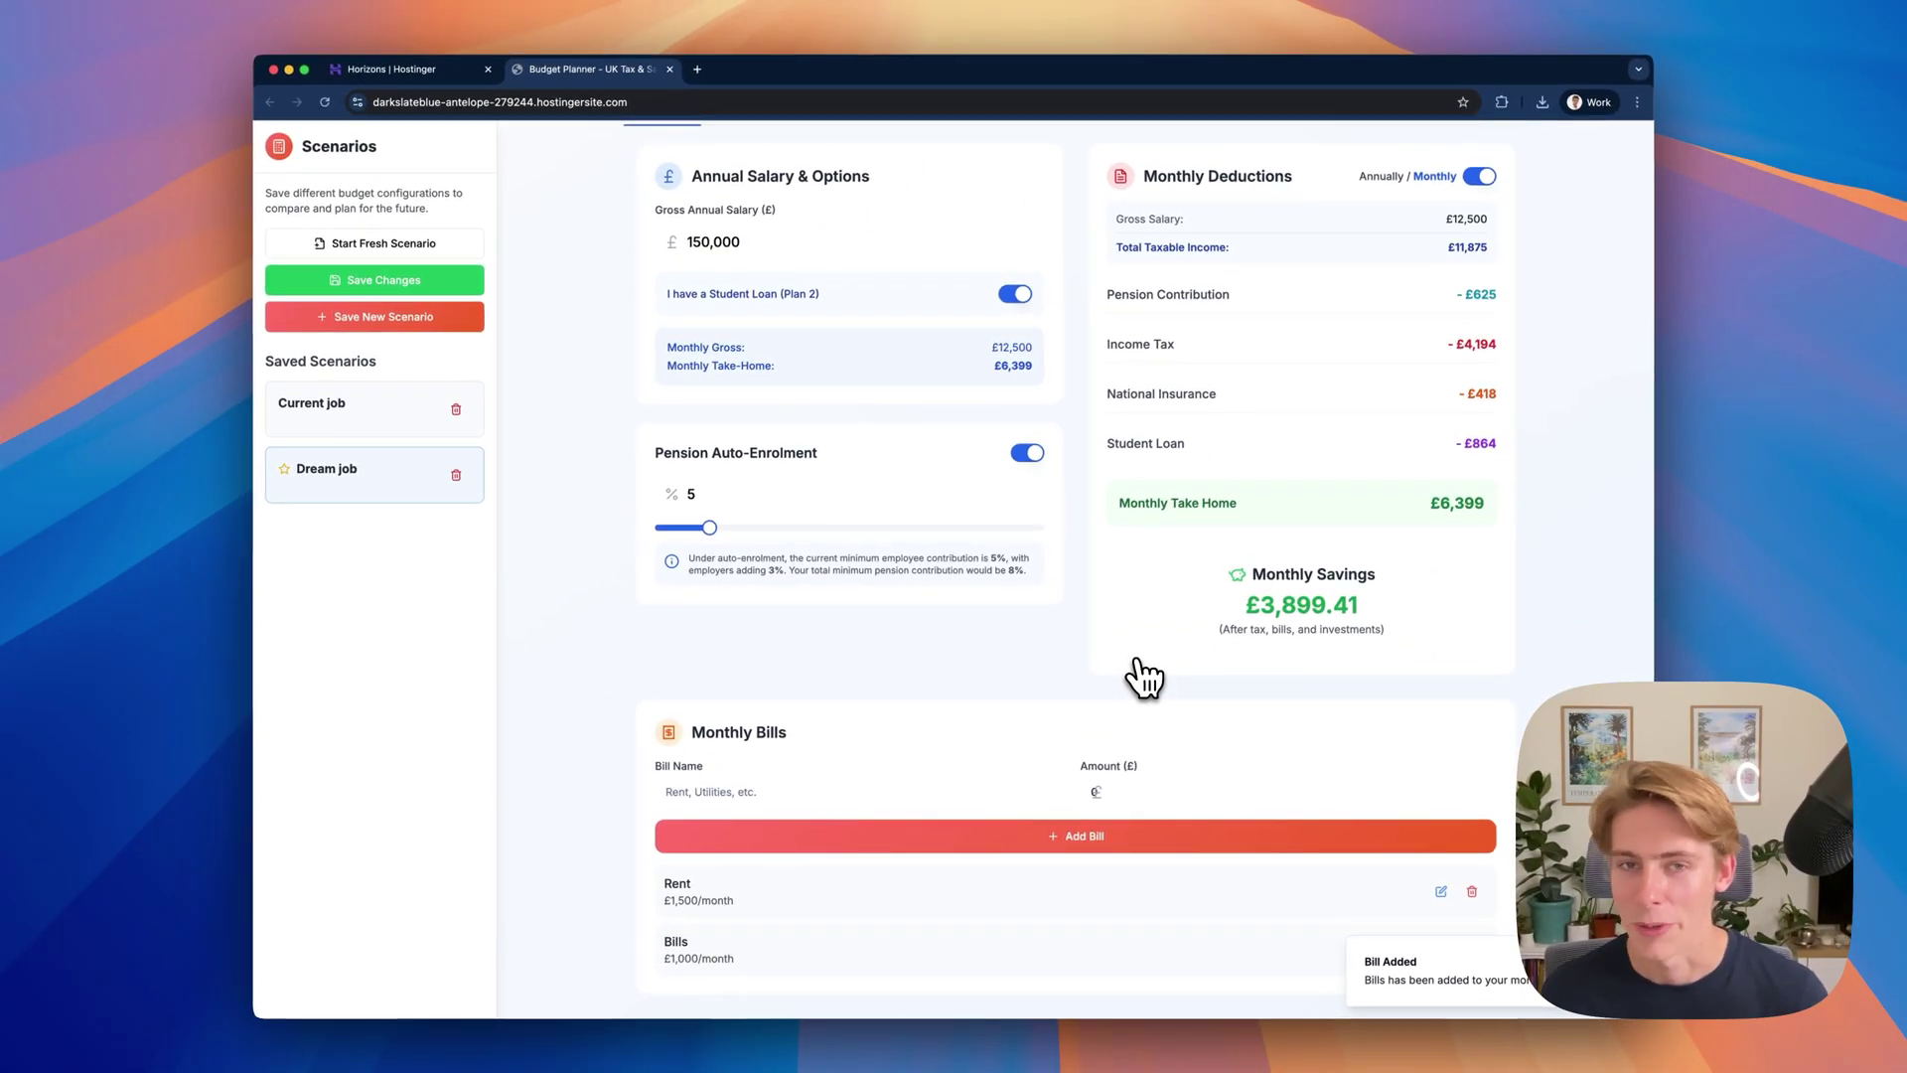
scroll(1143, 675, up, 2)
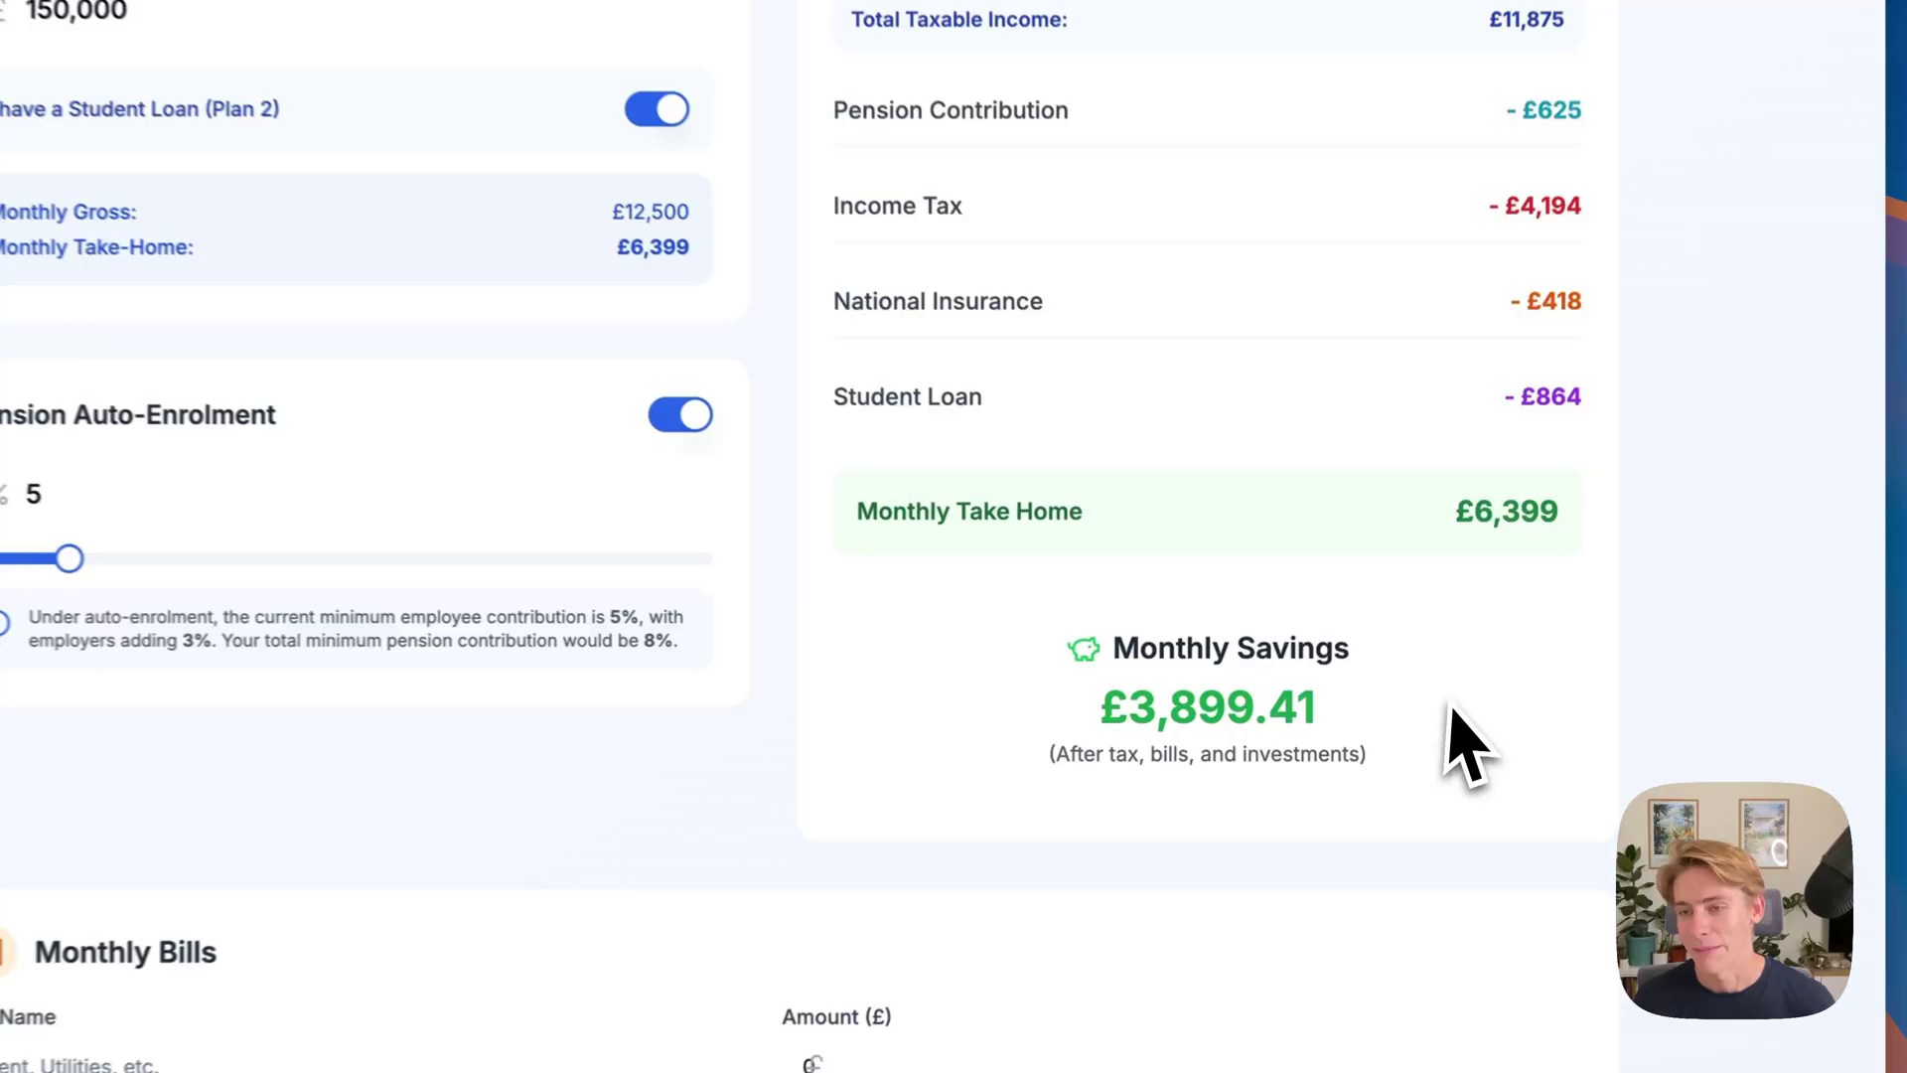
- In Net Worth Projections, set monthly investment to £2,000 and annual return to about 9%
click(686, 234)
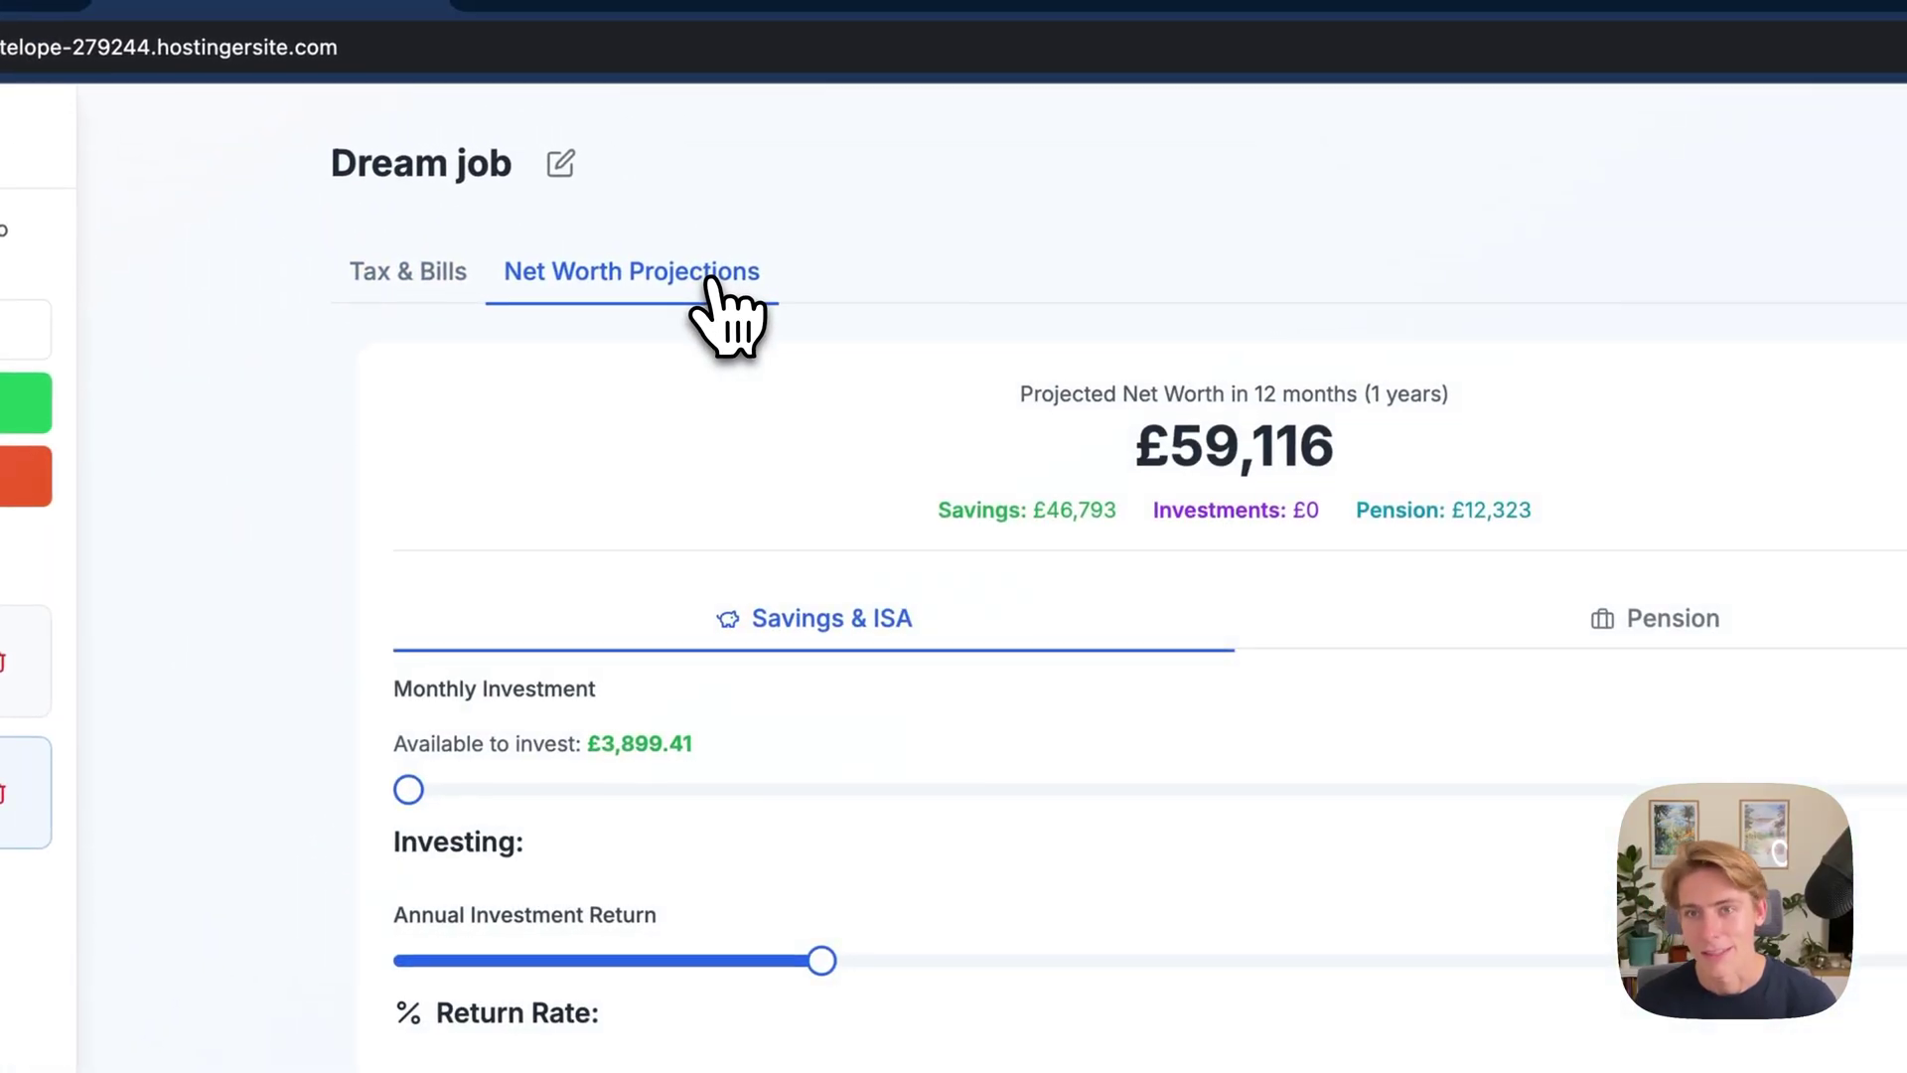
drag(408, 790, 1164, 846)
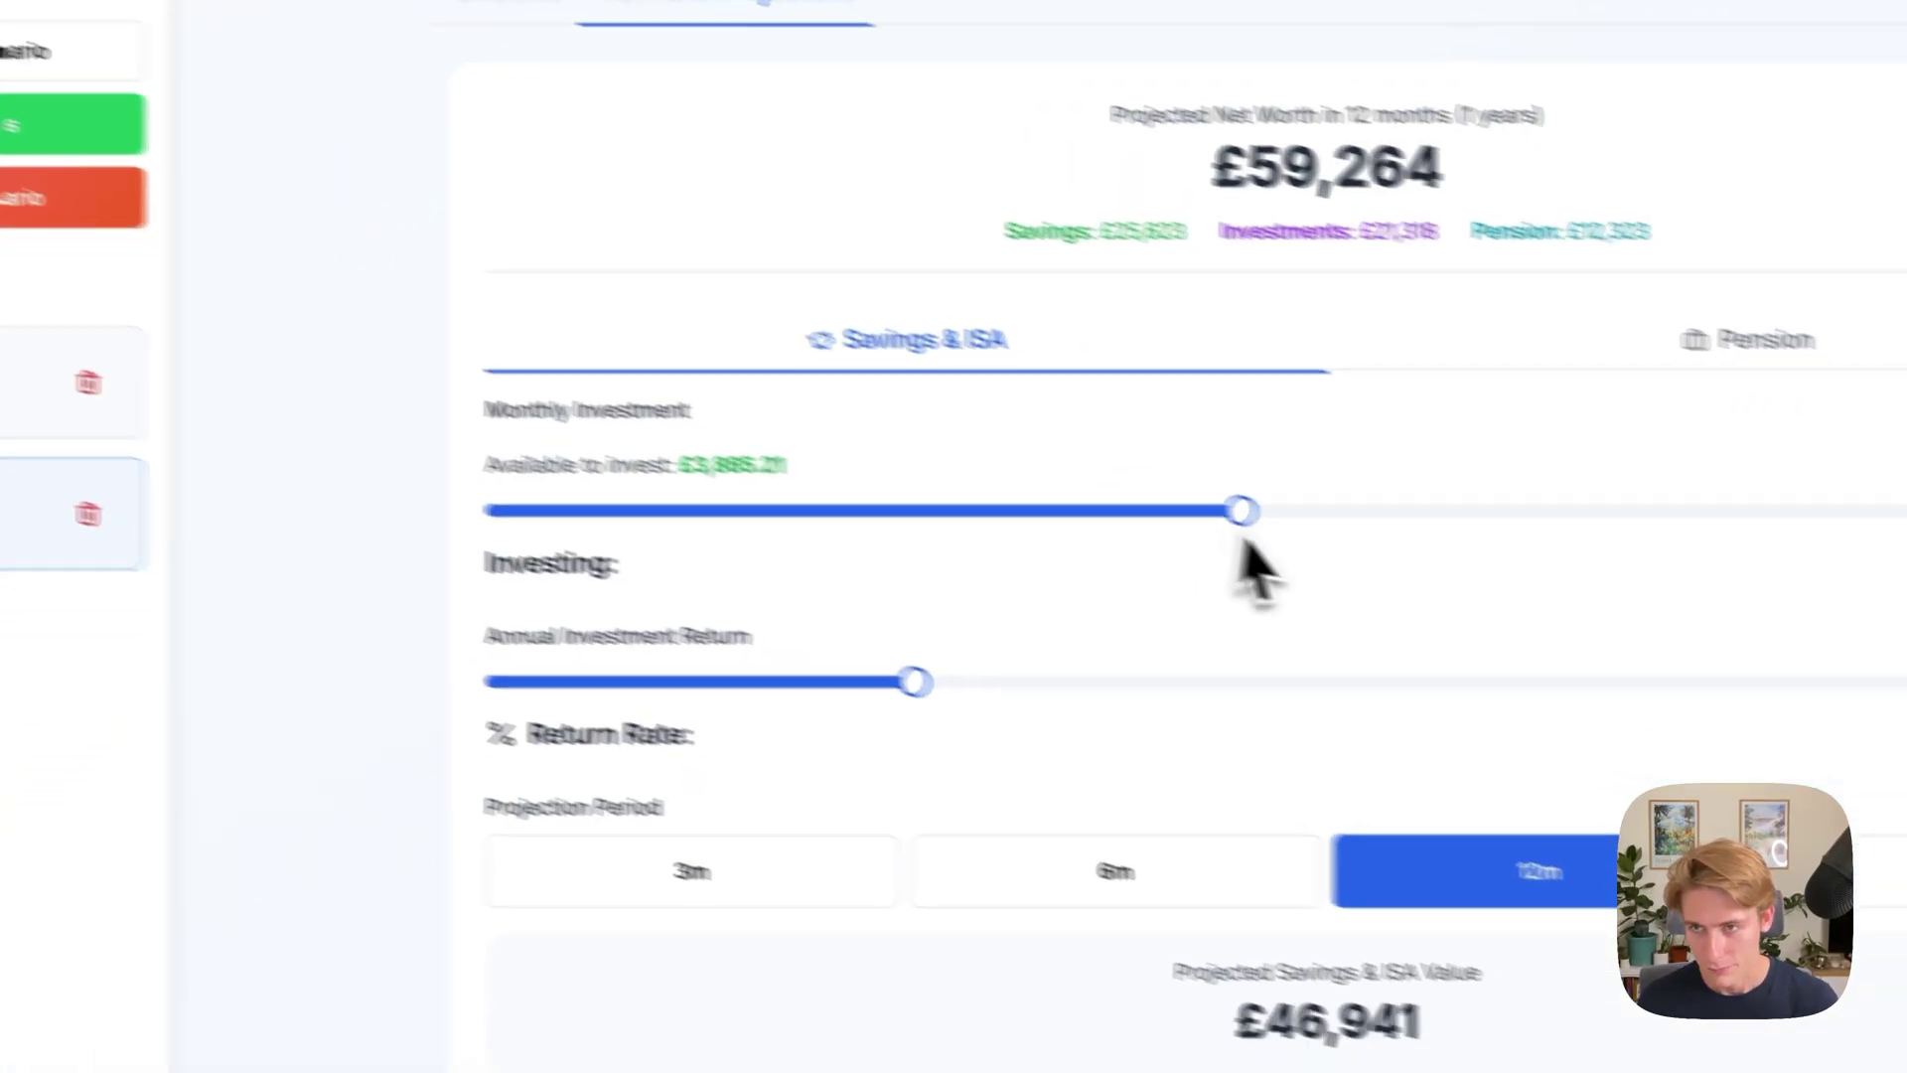
drag(1243, 544, 1411, 523)
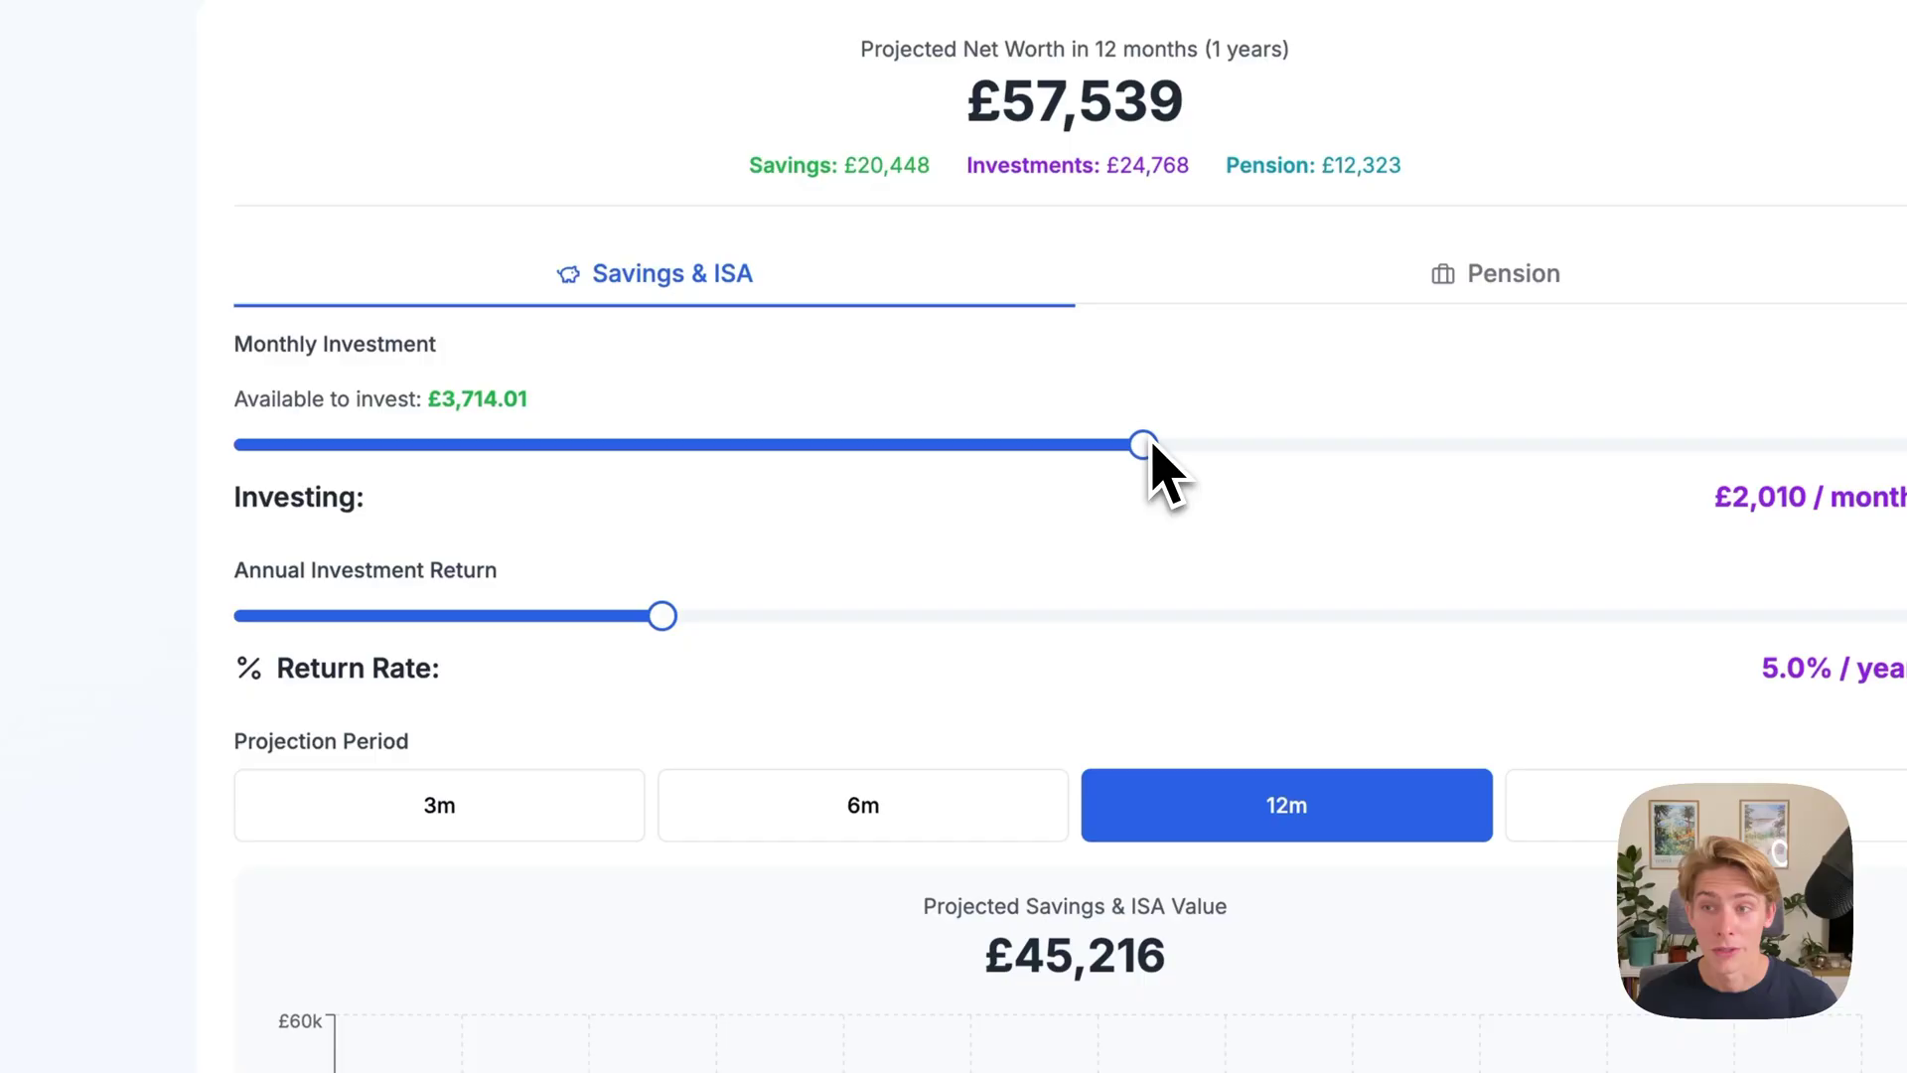
drag(1152, 455, 1150, 467)
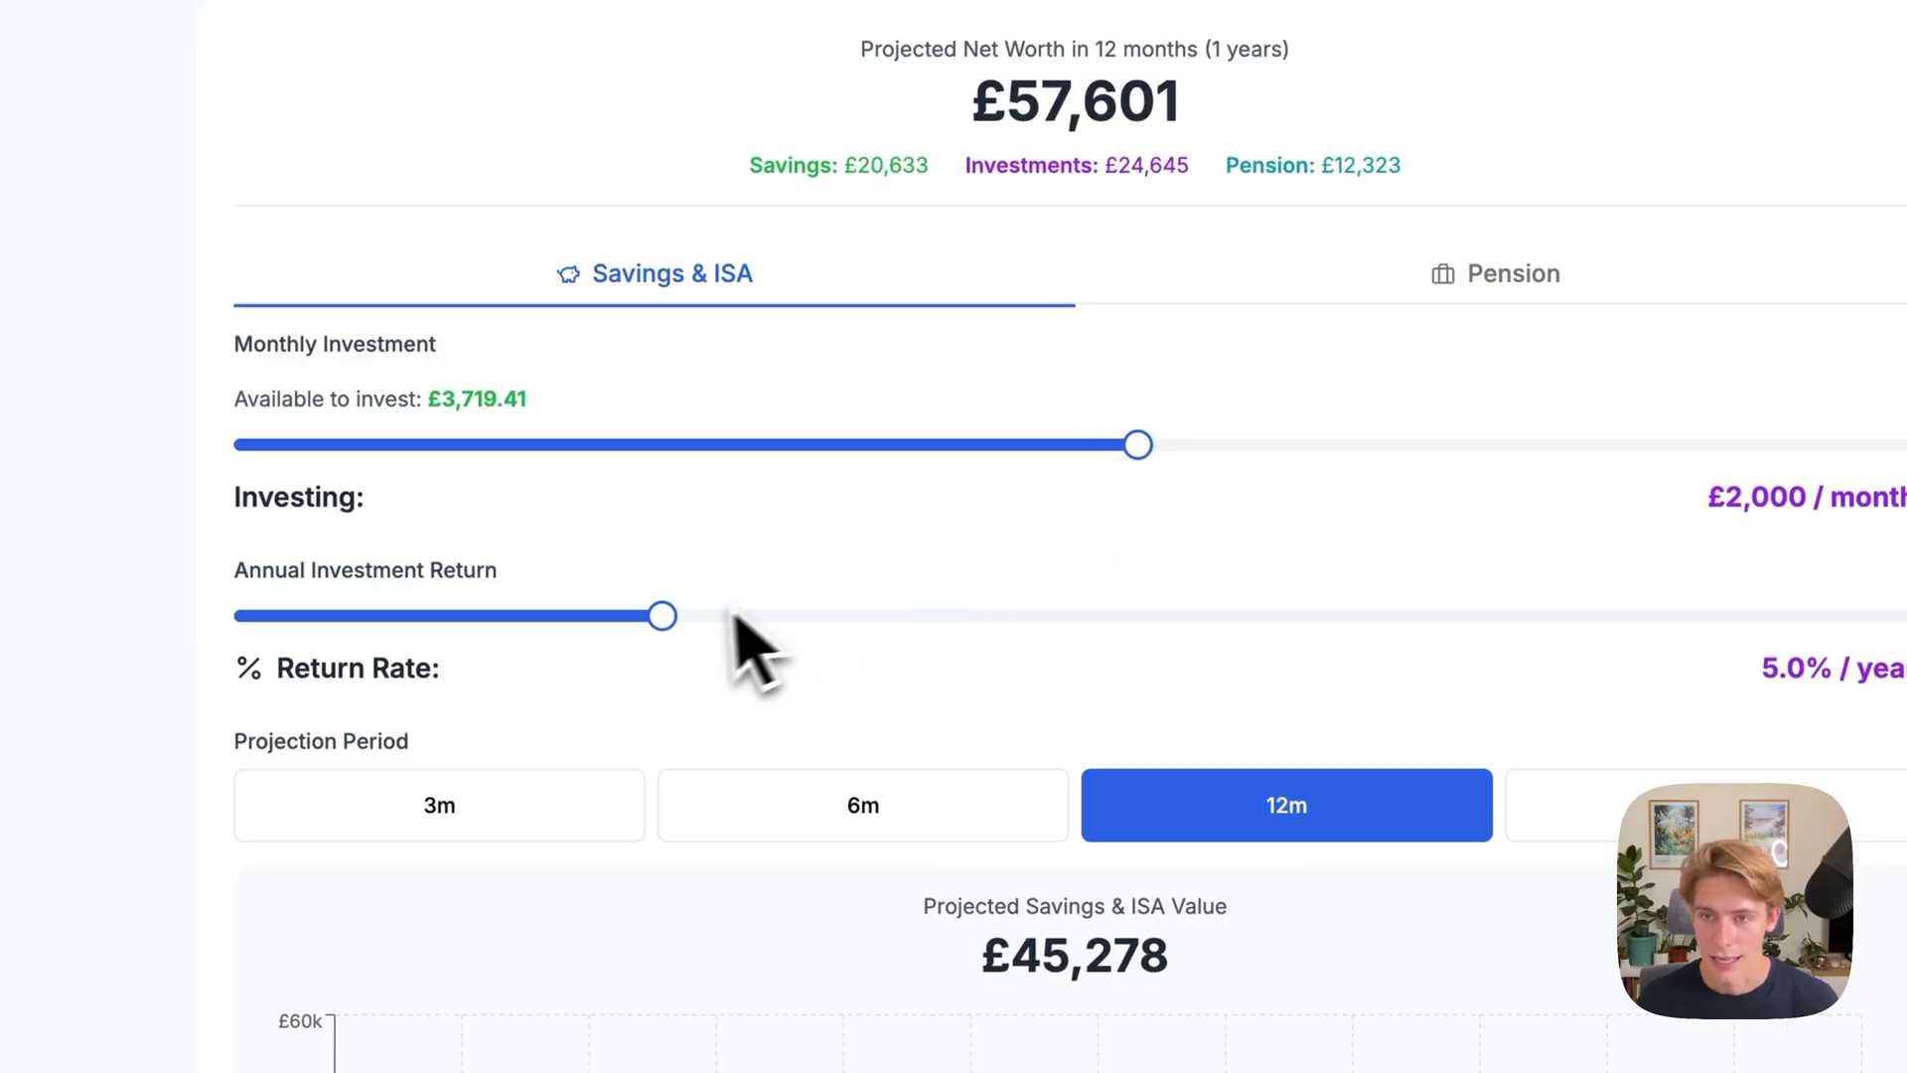
drag(728, 616, 993, 618)
scroll(1375, 696, down, 3)
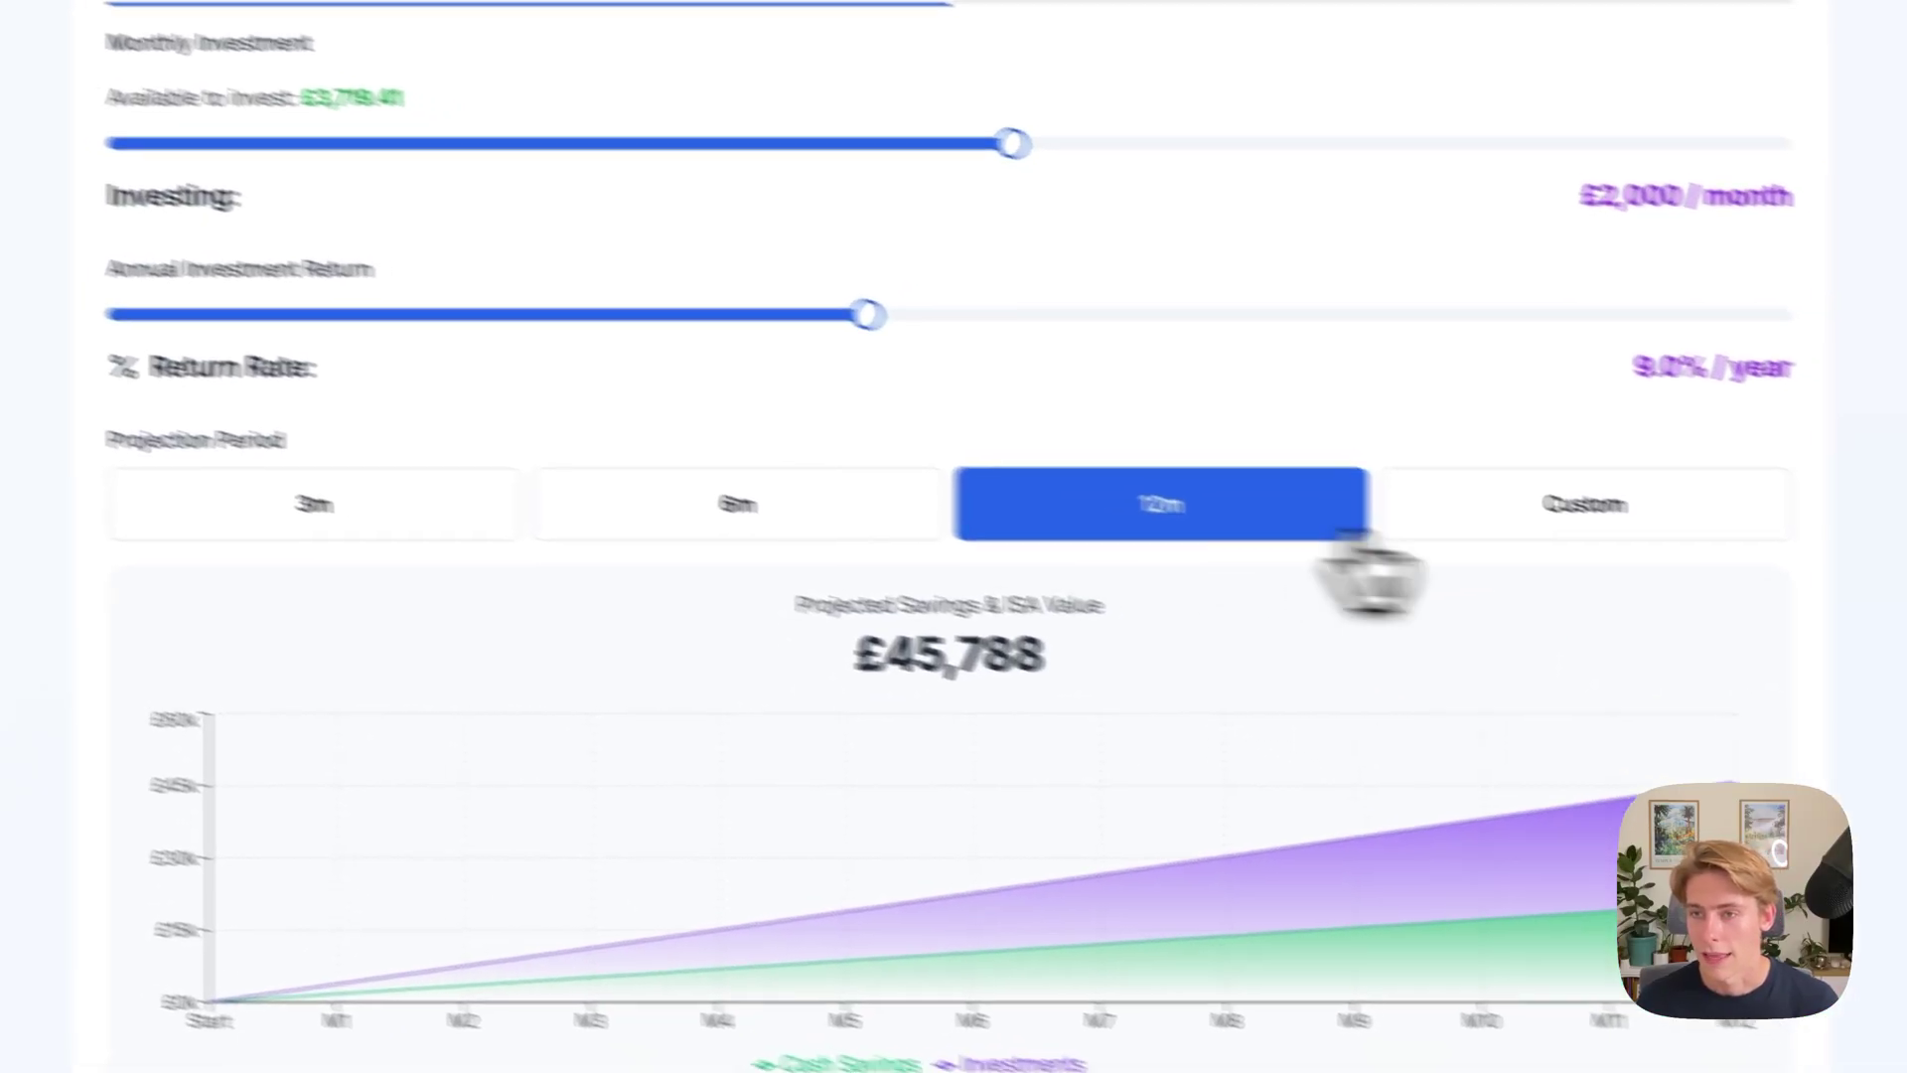
- Set a custom projection period of 20 years
click(1629, 492)
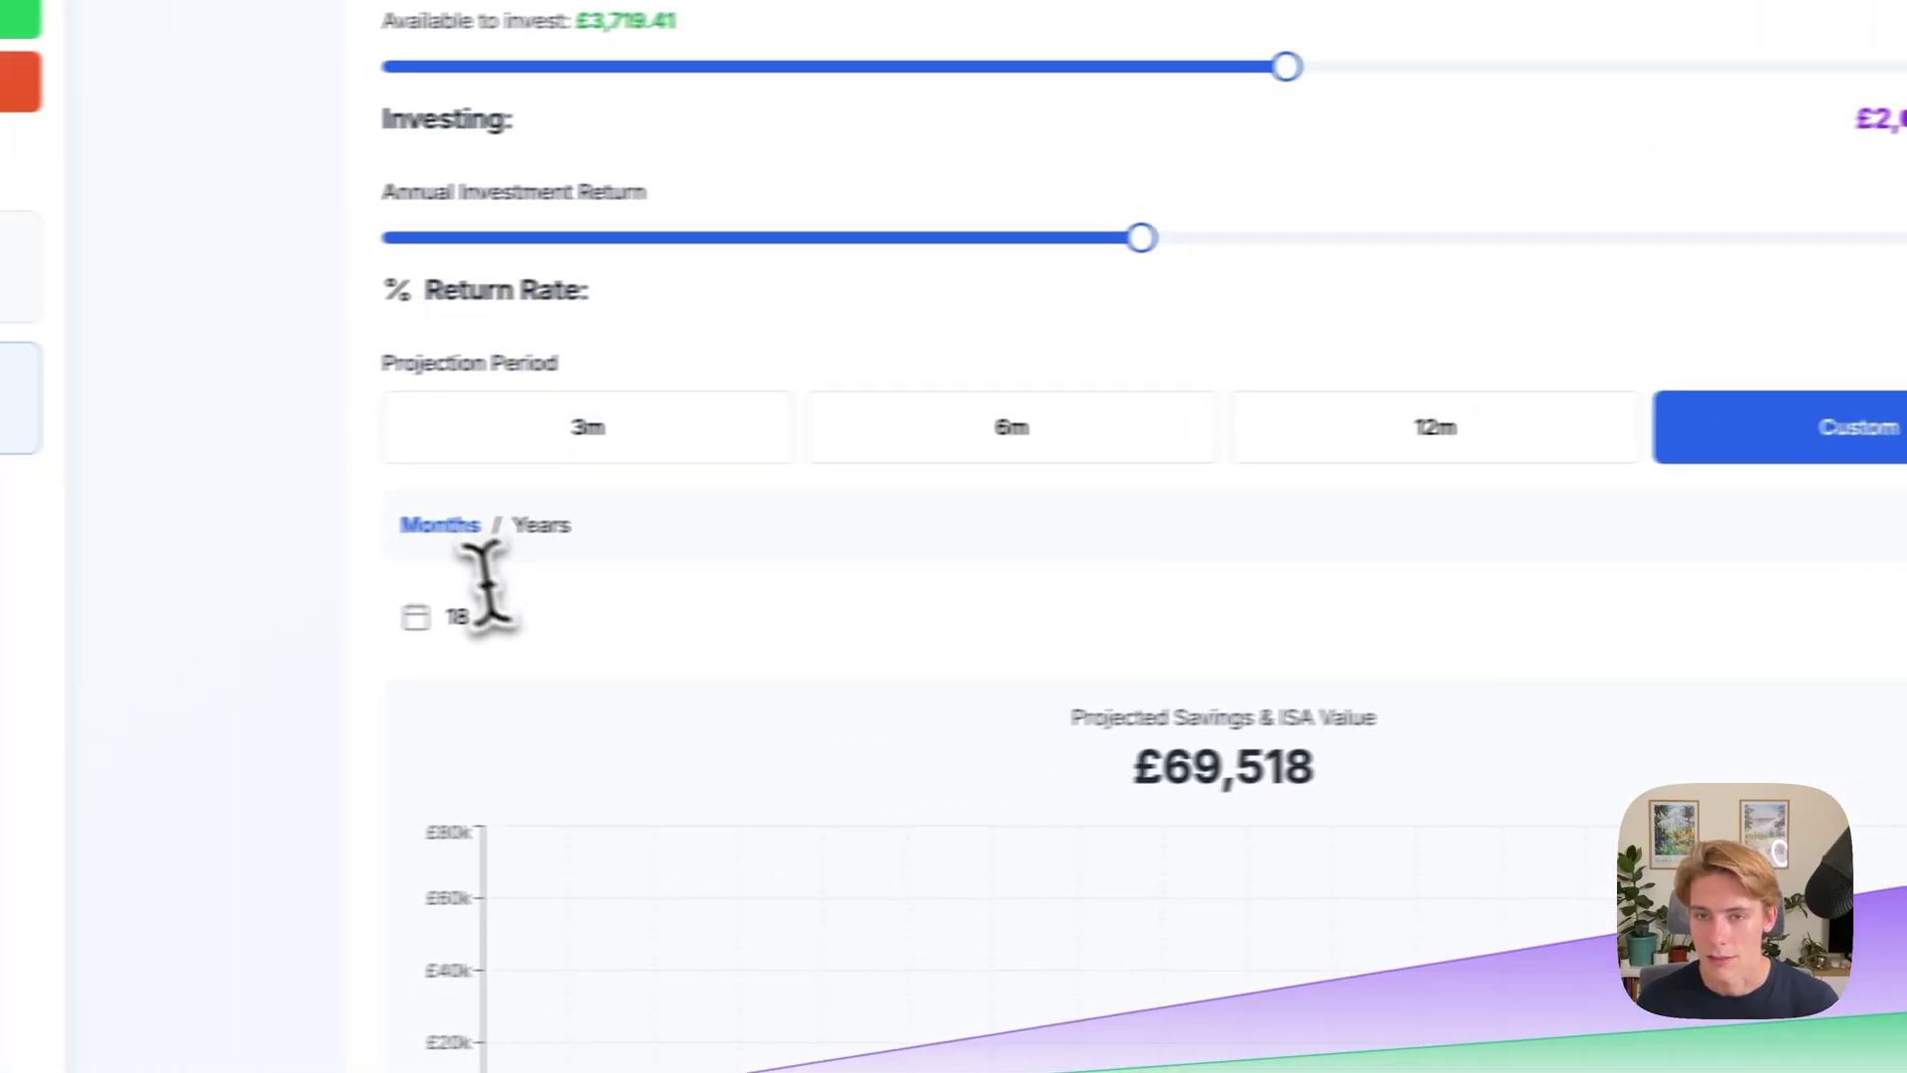
click(212, 695)
key(BackSpace)
text(20)
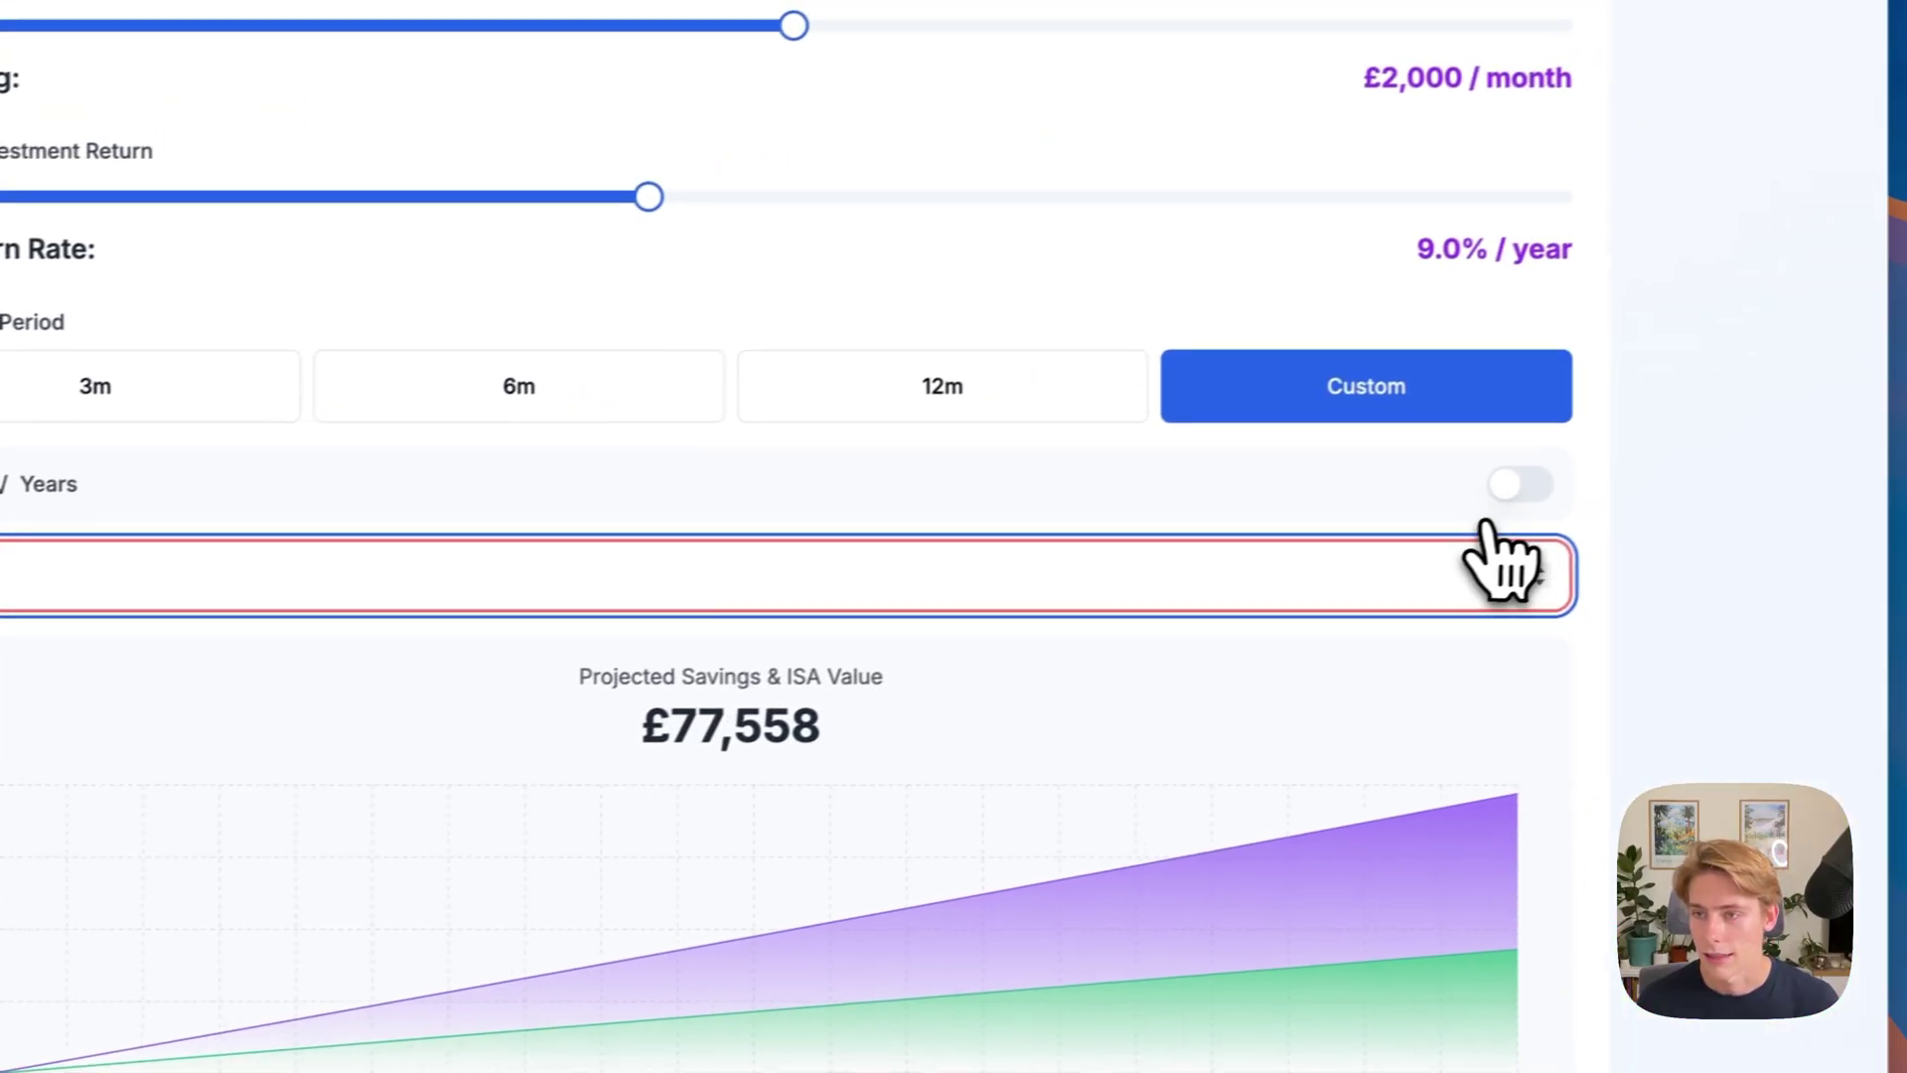
click(1520, 486)
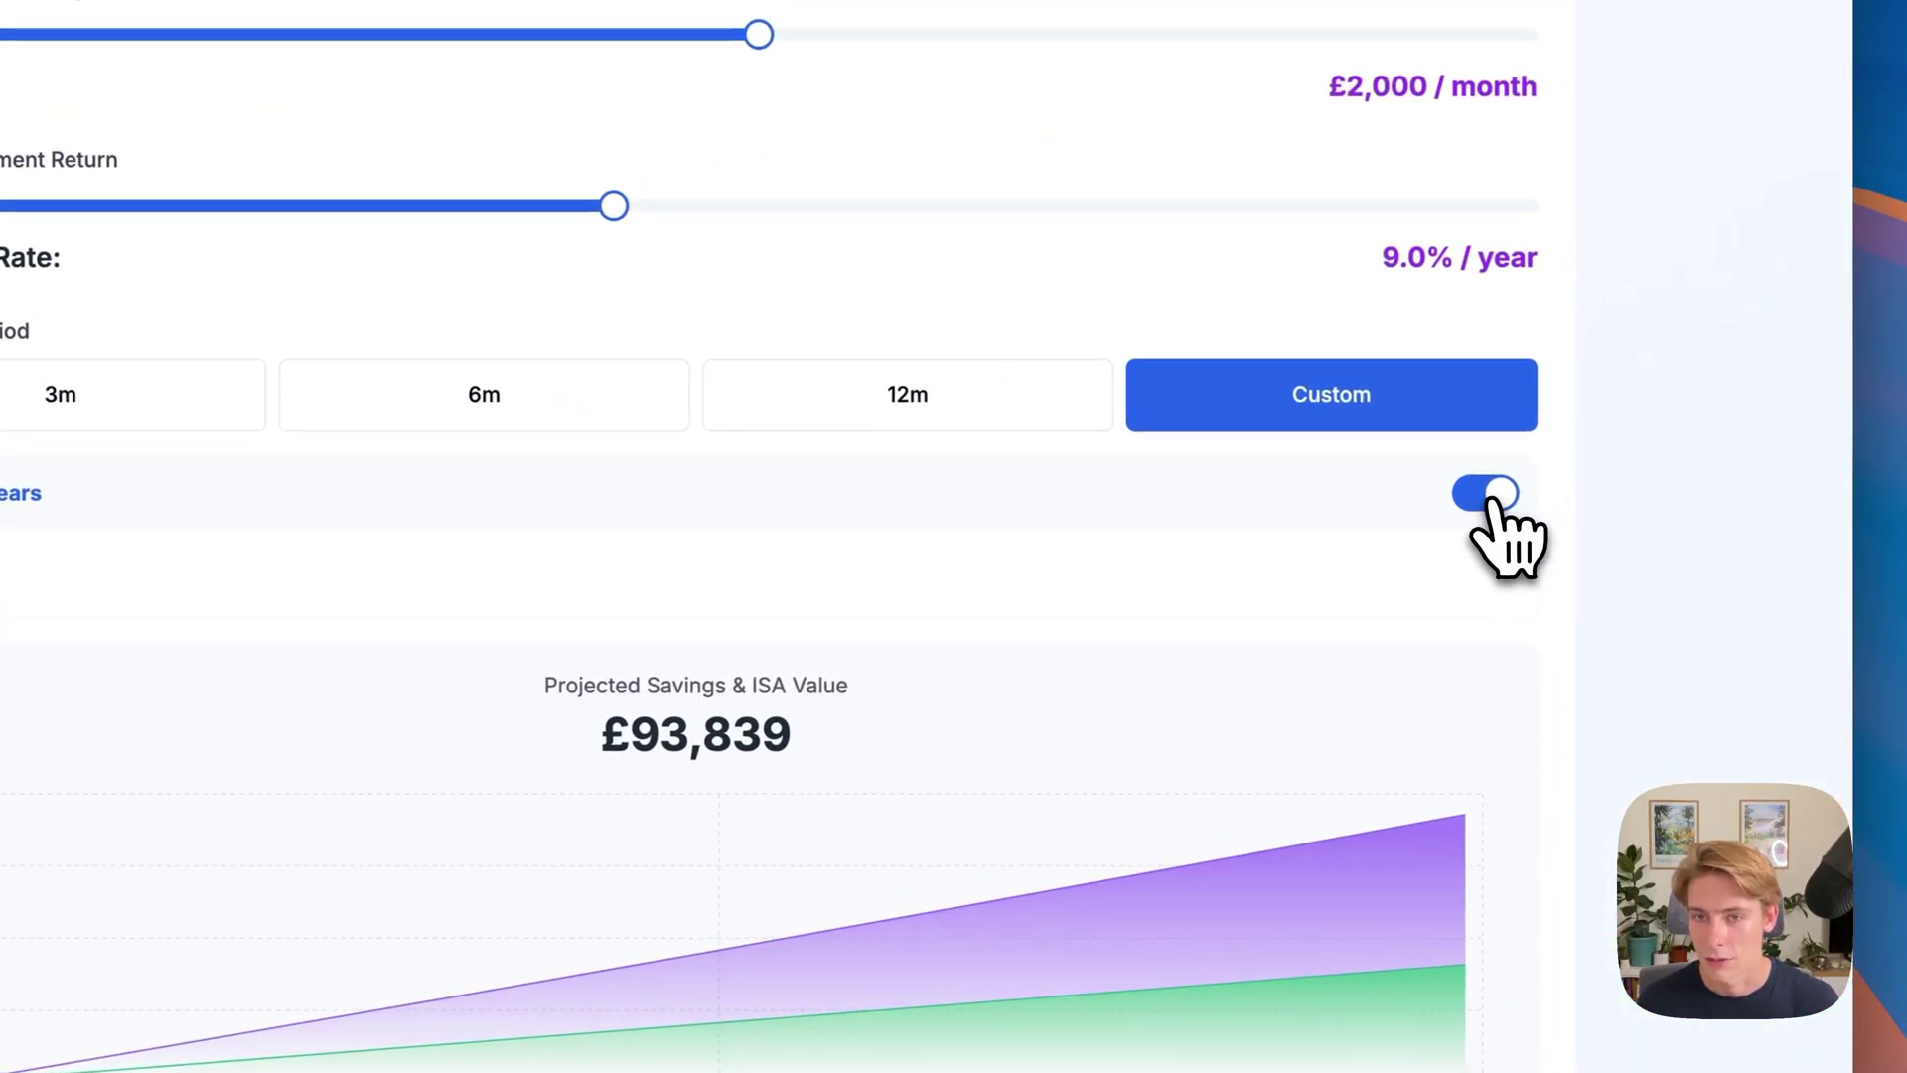
text(0)
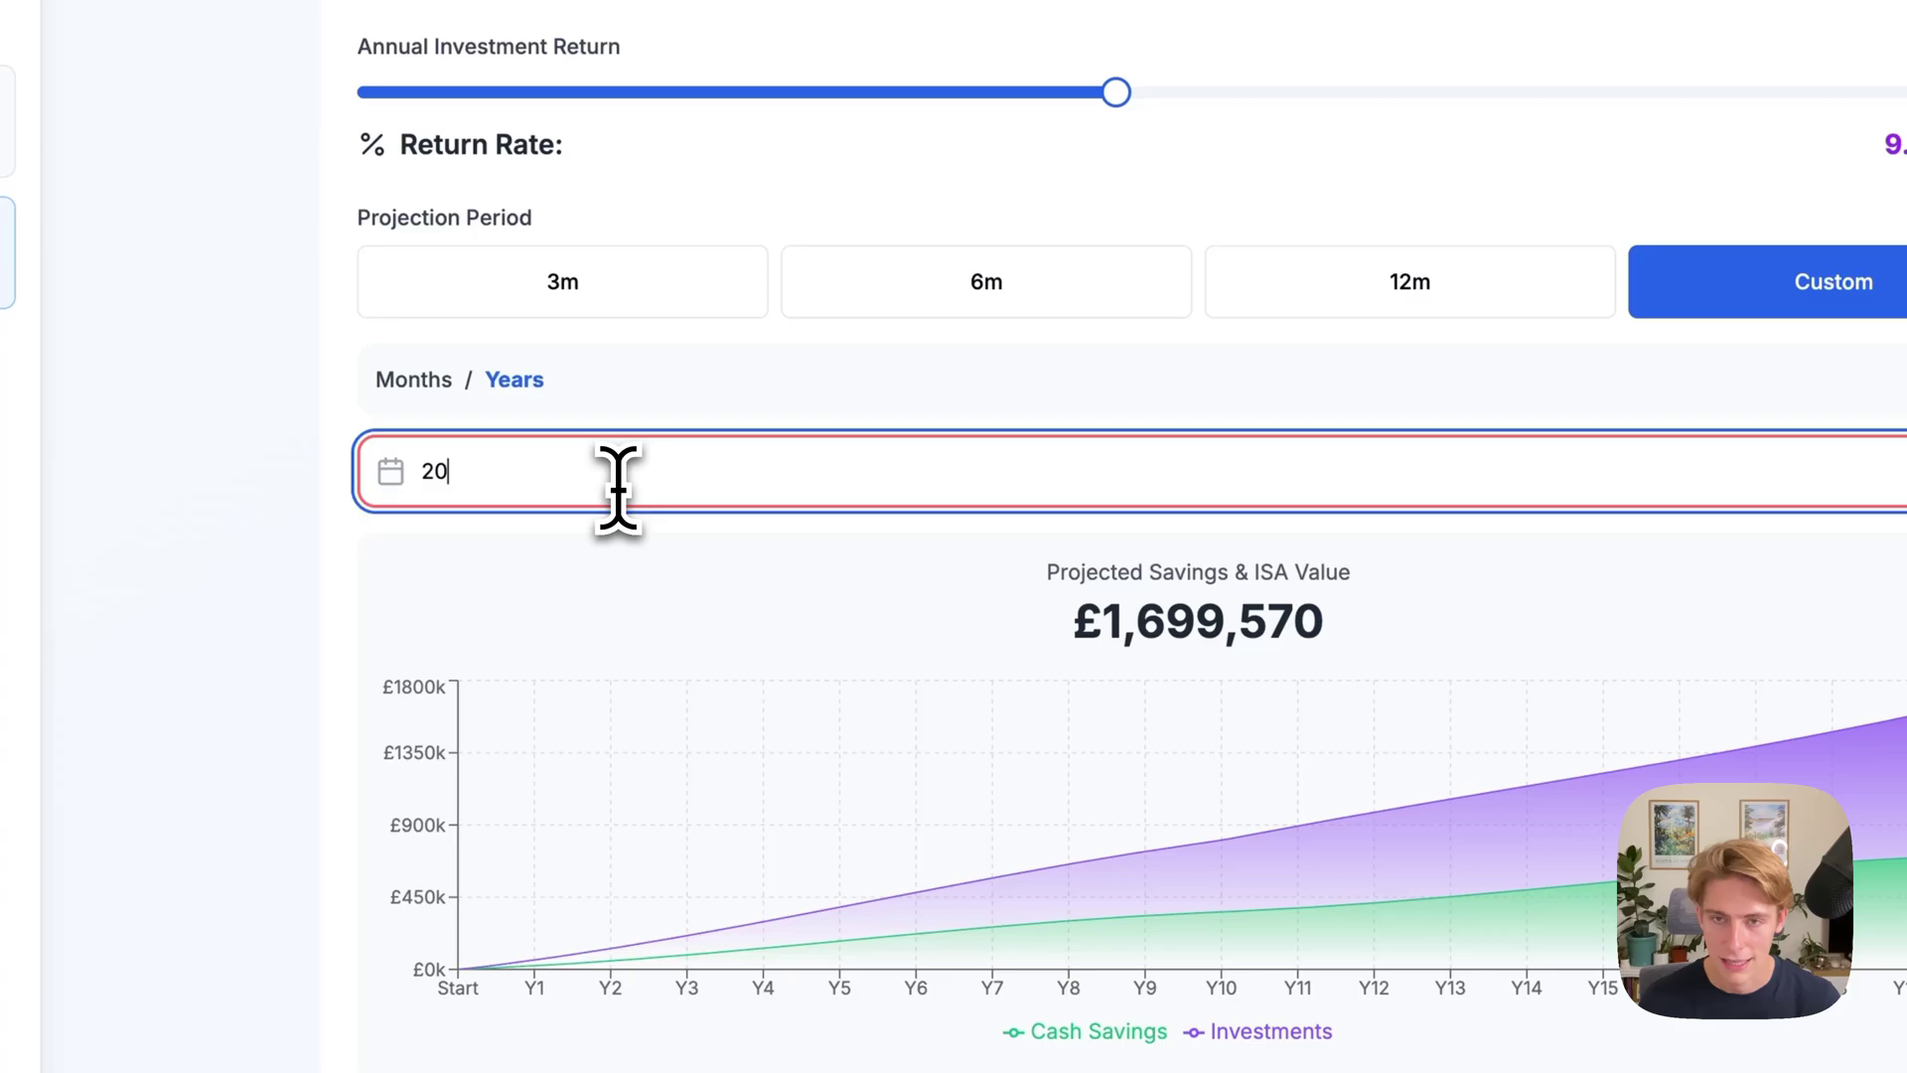
mouse_move(1520, 721)
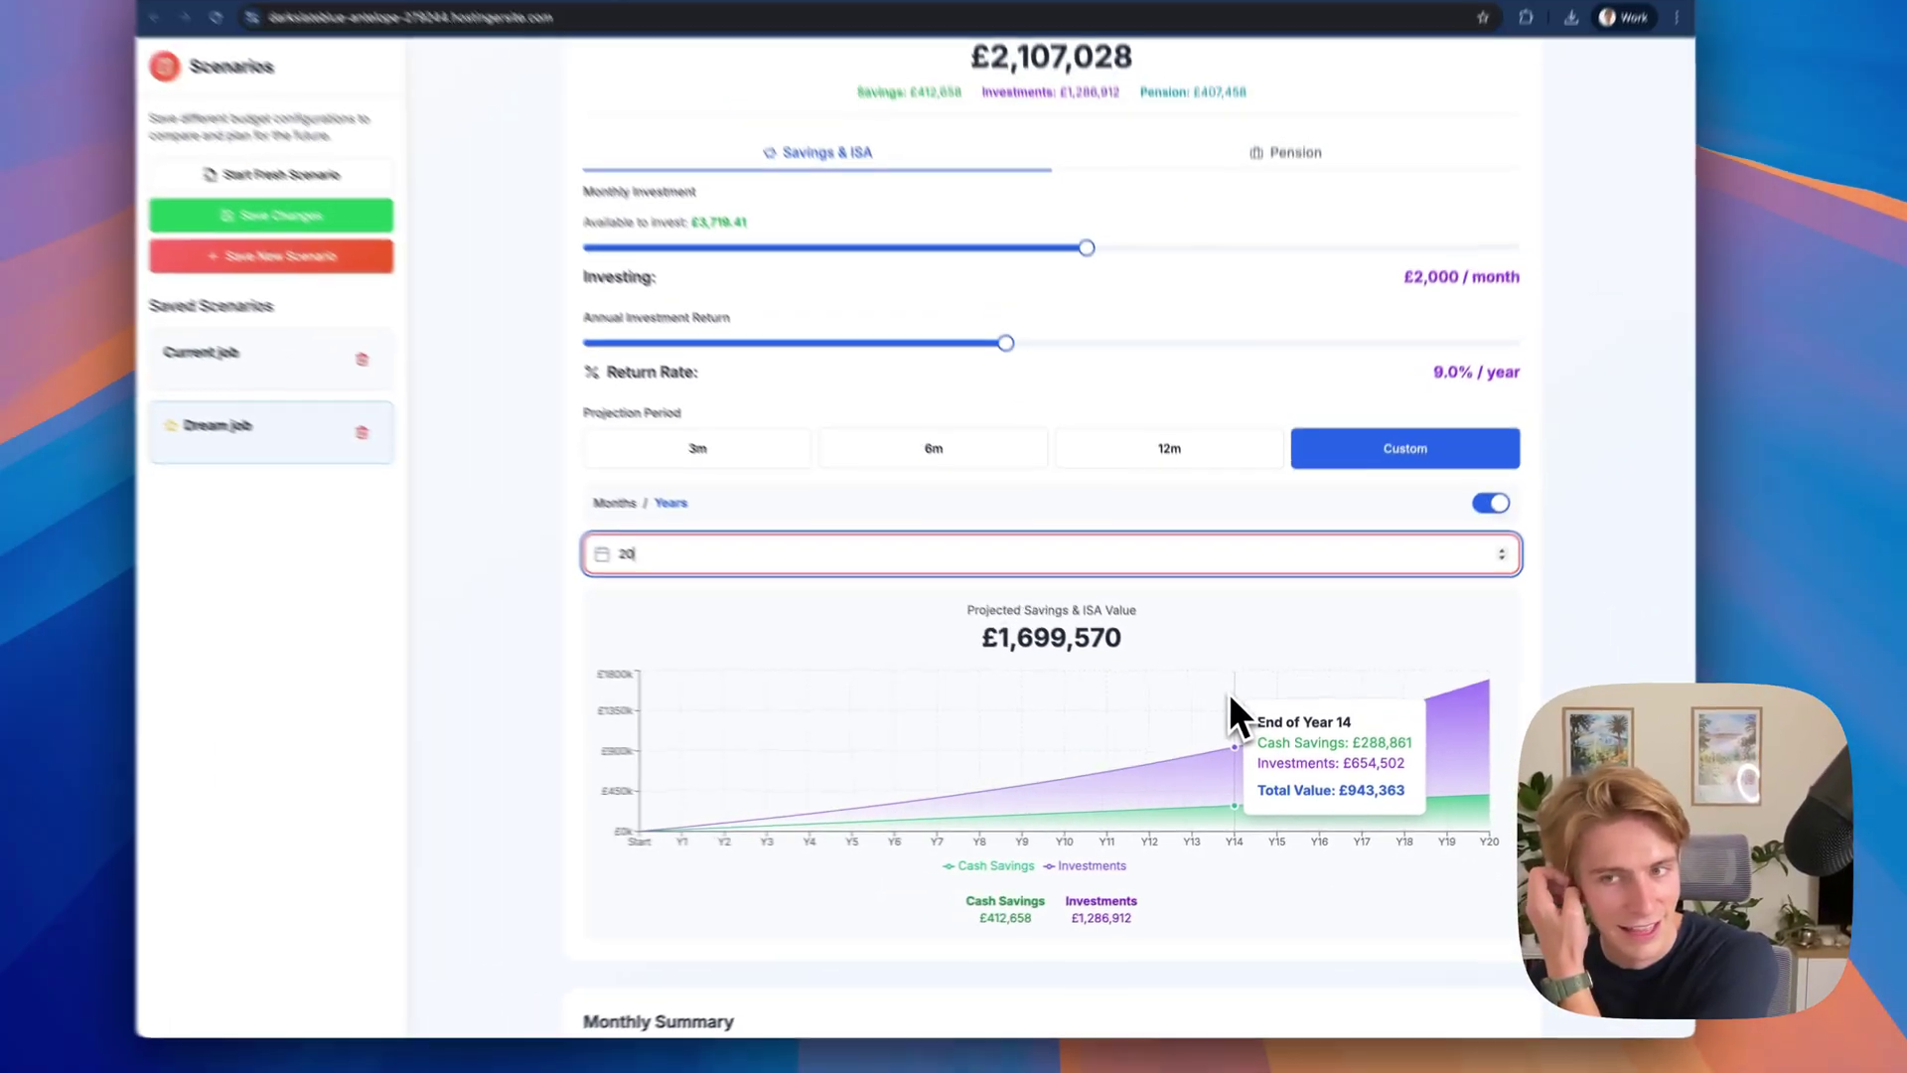
scroll(1222, 711, down, 1)
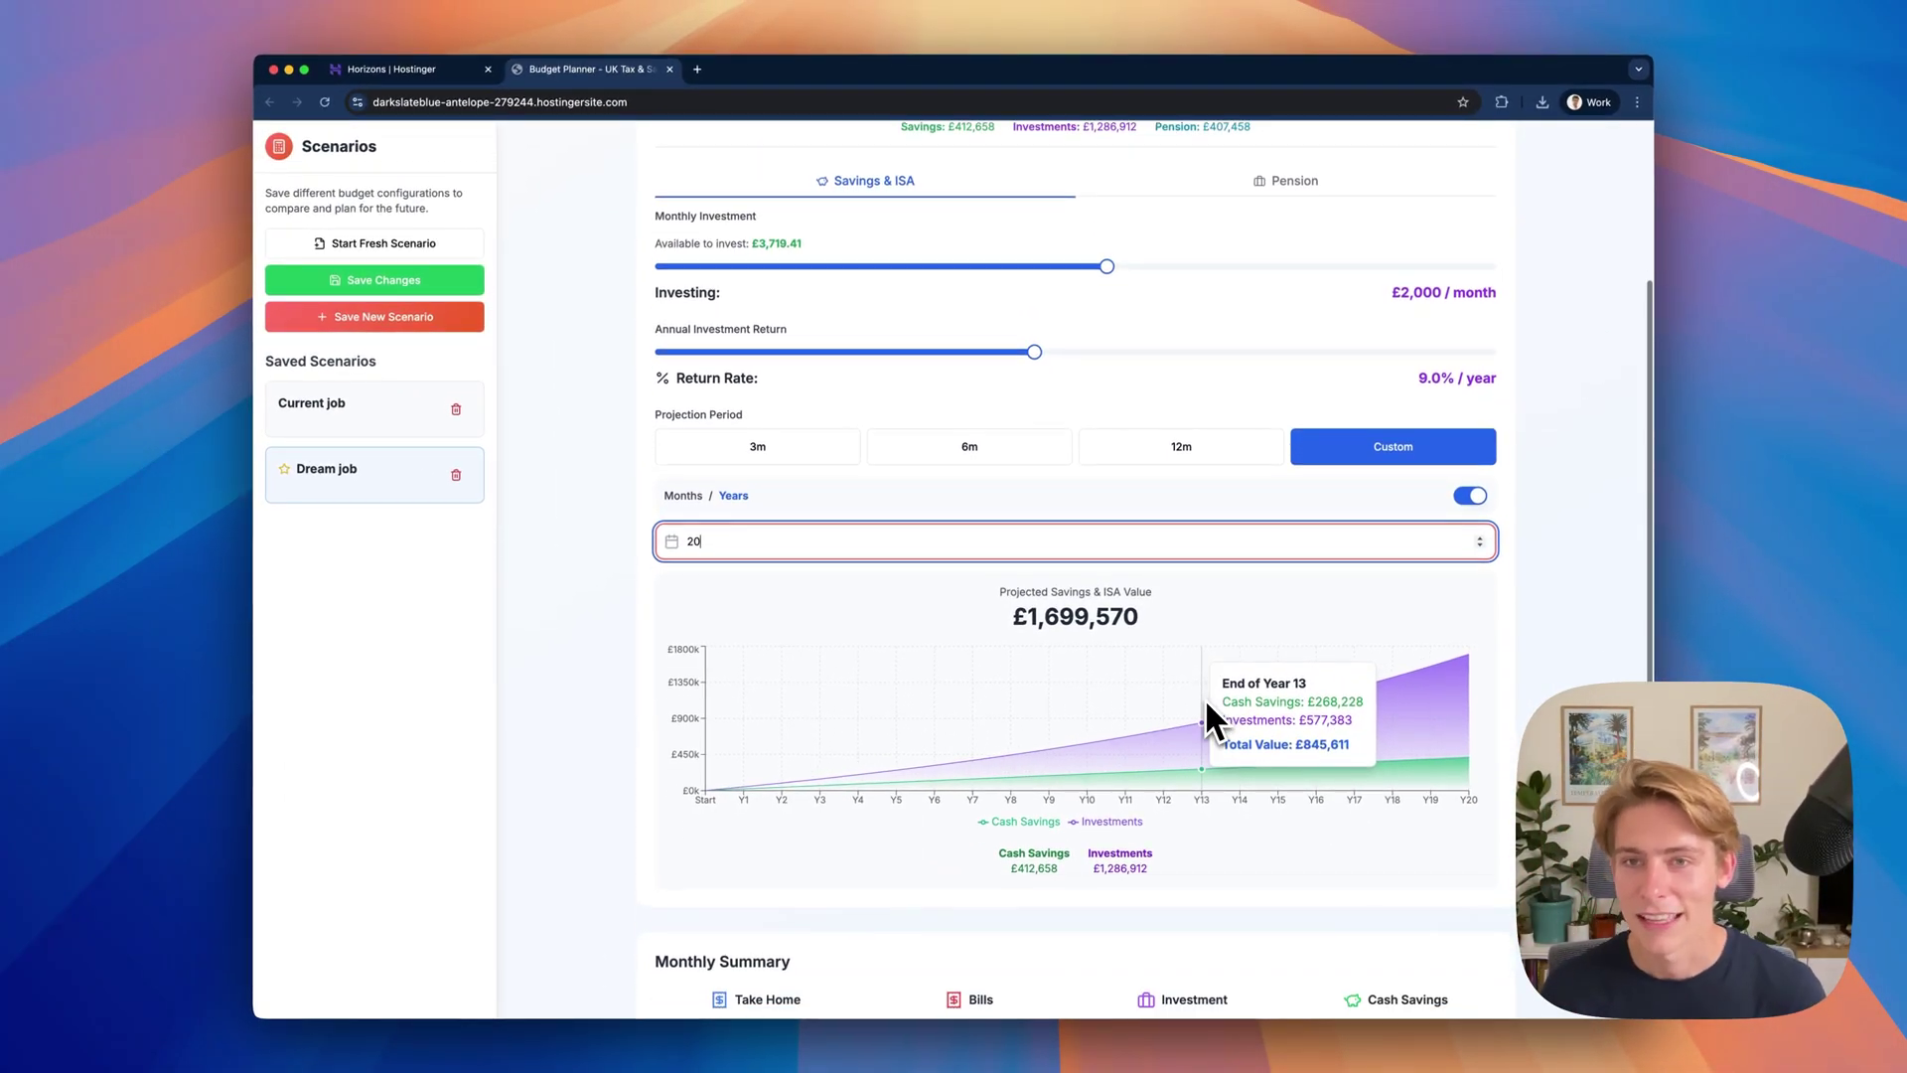
- Adjust the annual return, ending at its 20% maximum, and review the £1,574,515 net worth
drag(1034, 352, 832, 354)
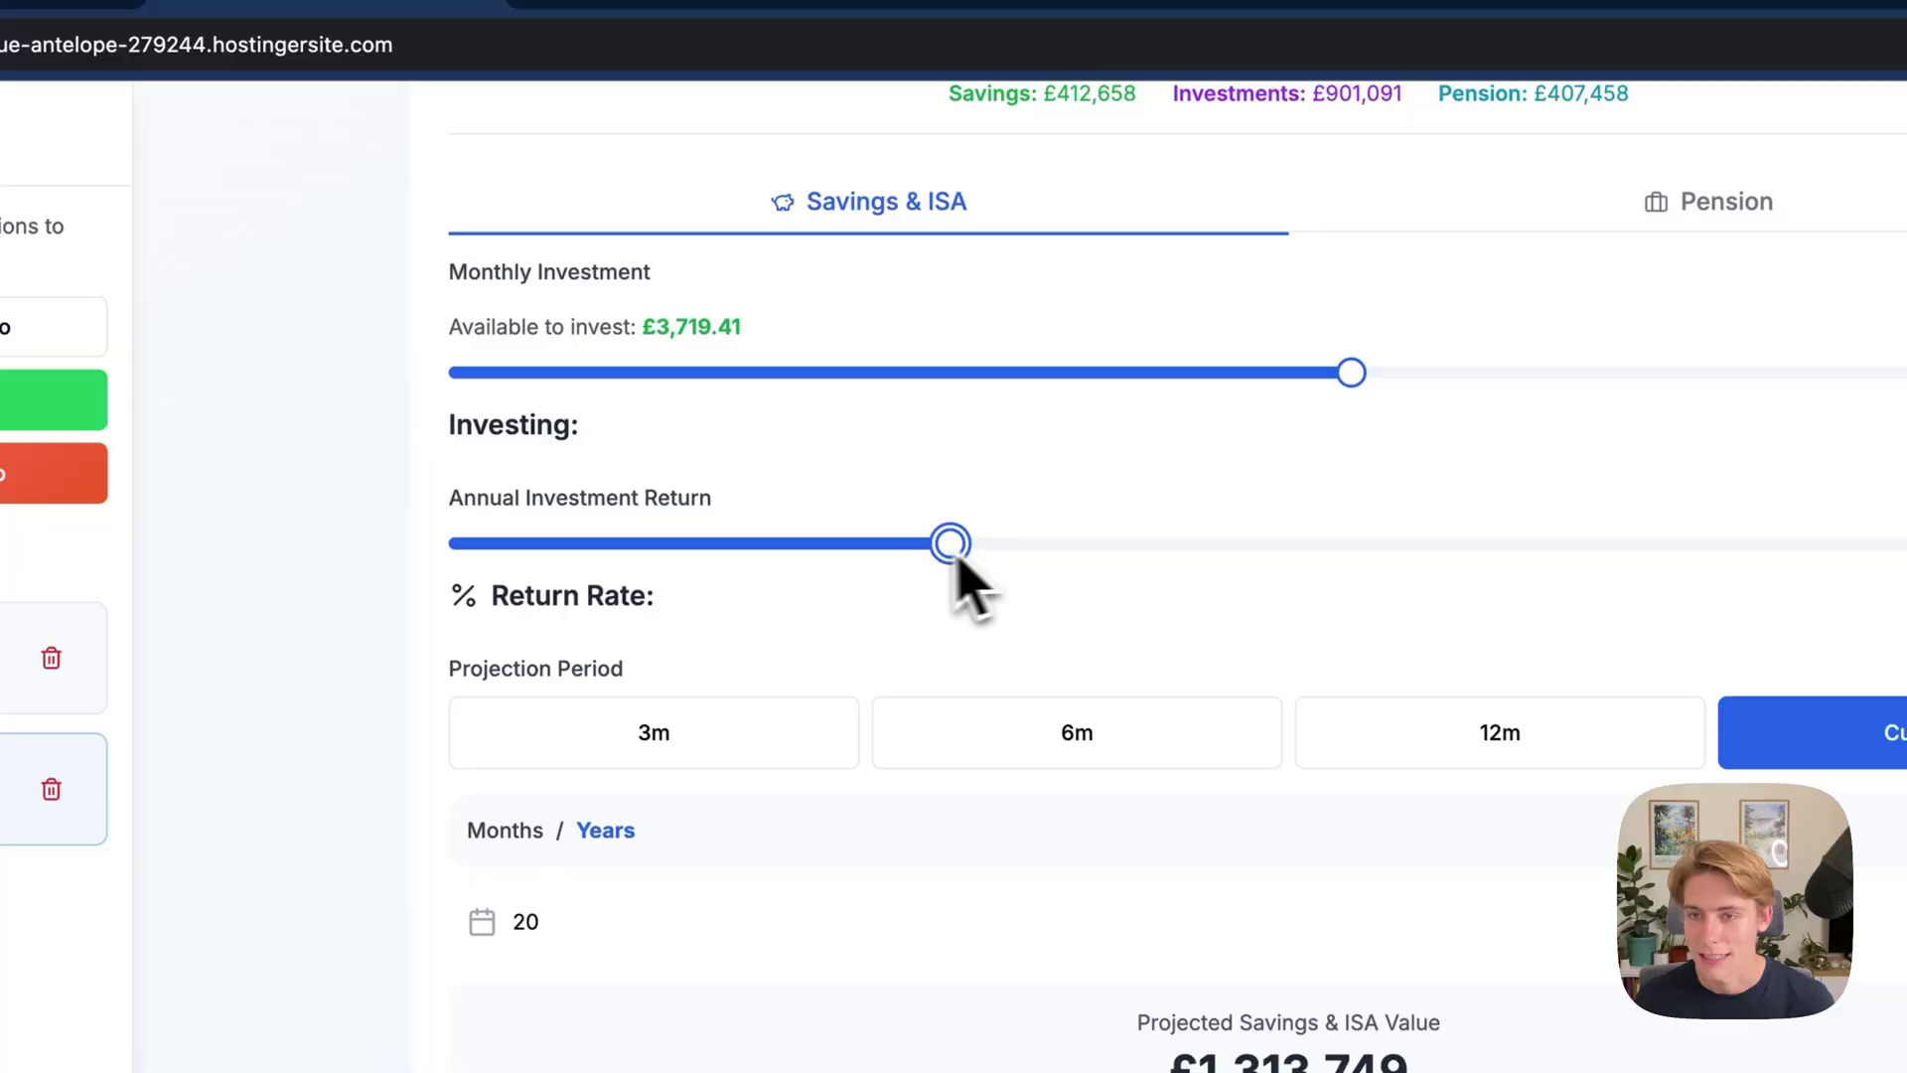
drag(804, 558, 1148, 527)
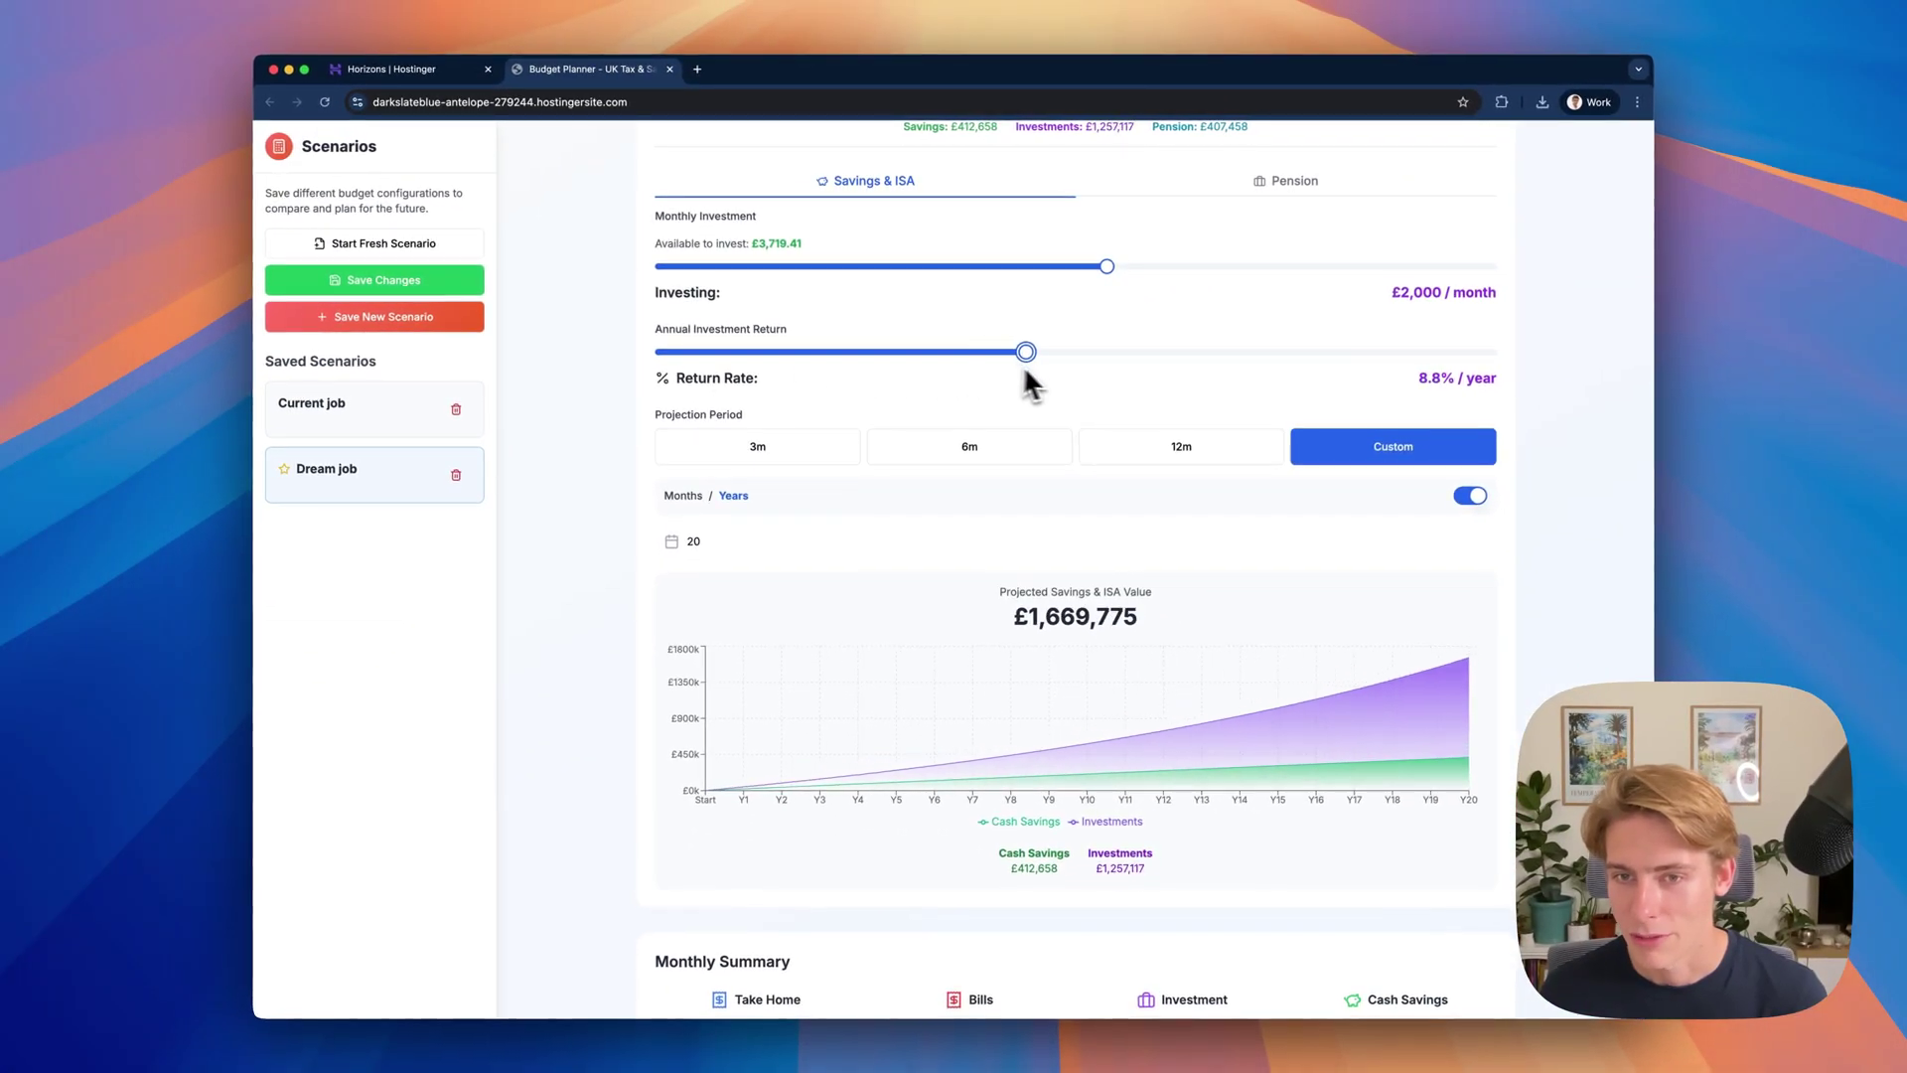
drag(1026, 370, 839, 351)
scroll(914, 510, up, 3)
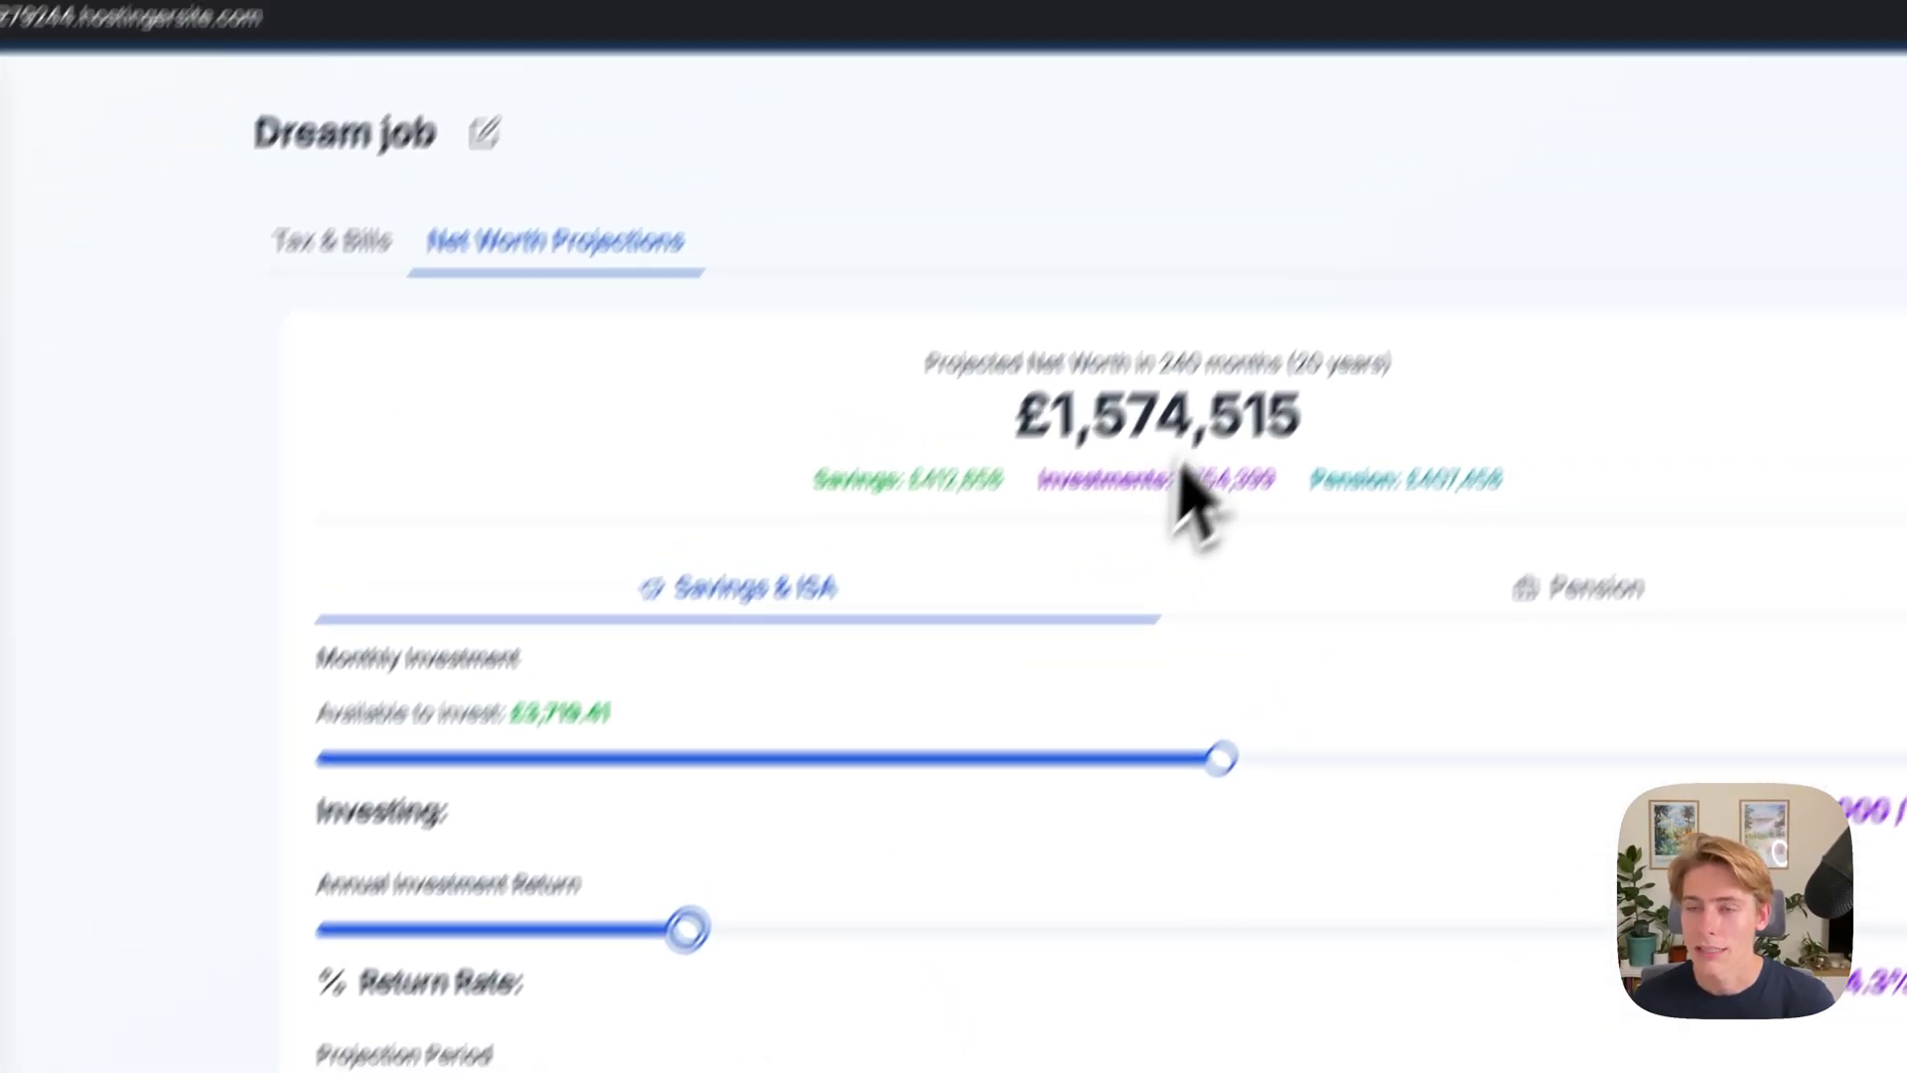
drag(992, 184, 1809, 360)
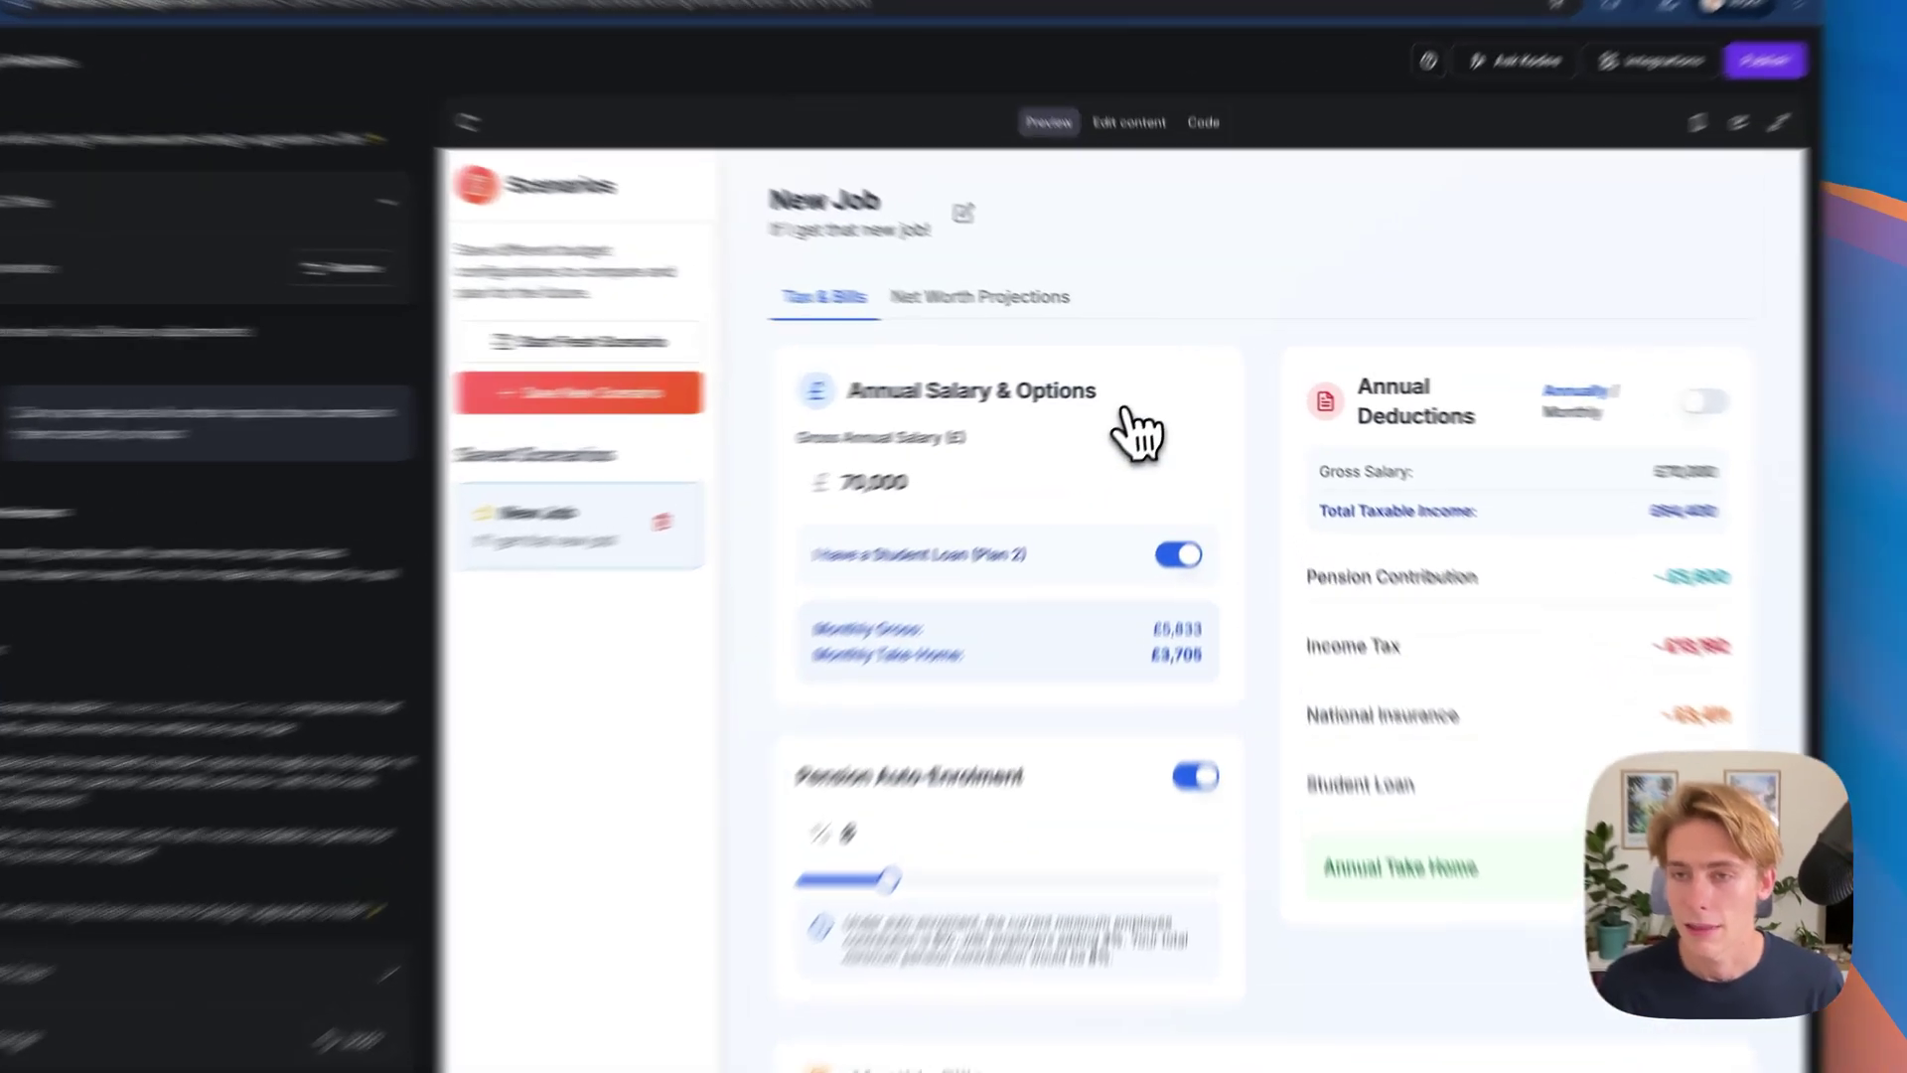
- Ask the AI to show net worth's percentage increase from the beginning under projected net worth
click(1048, 315)
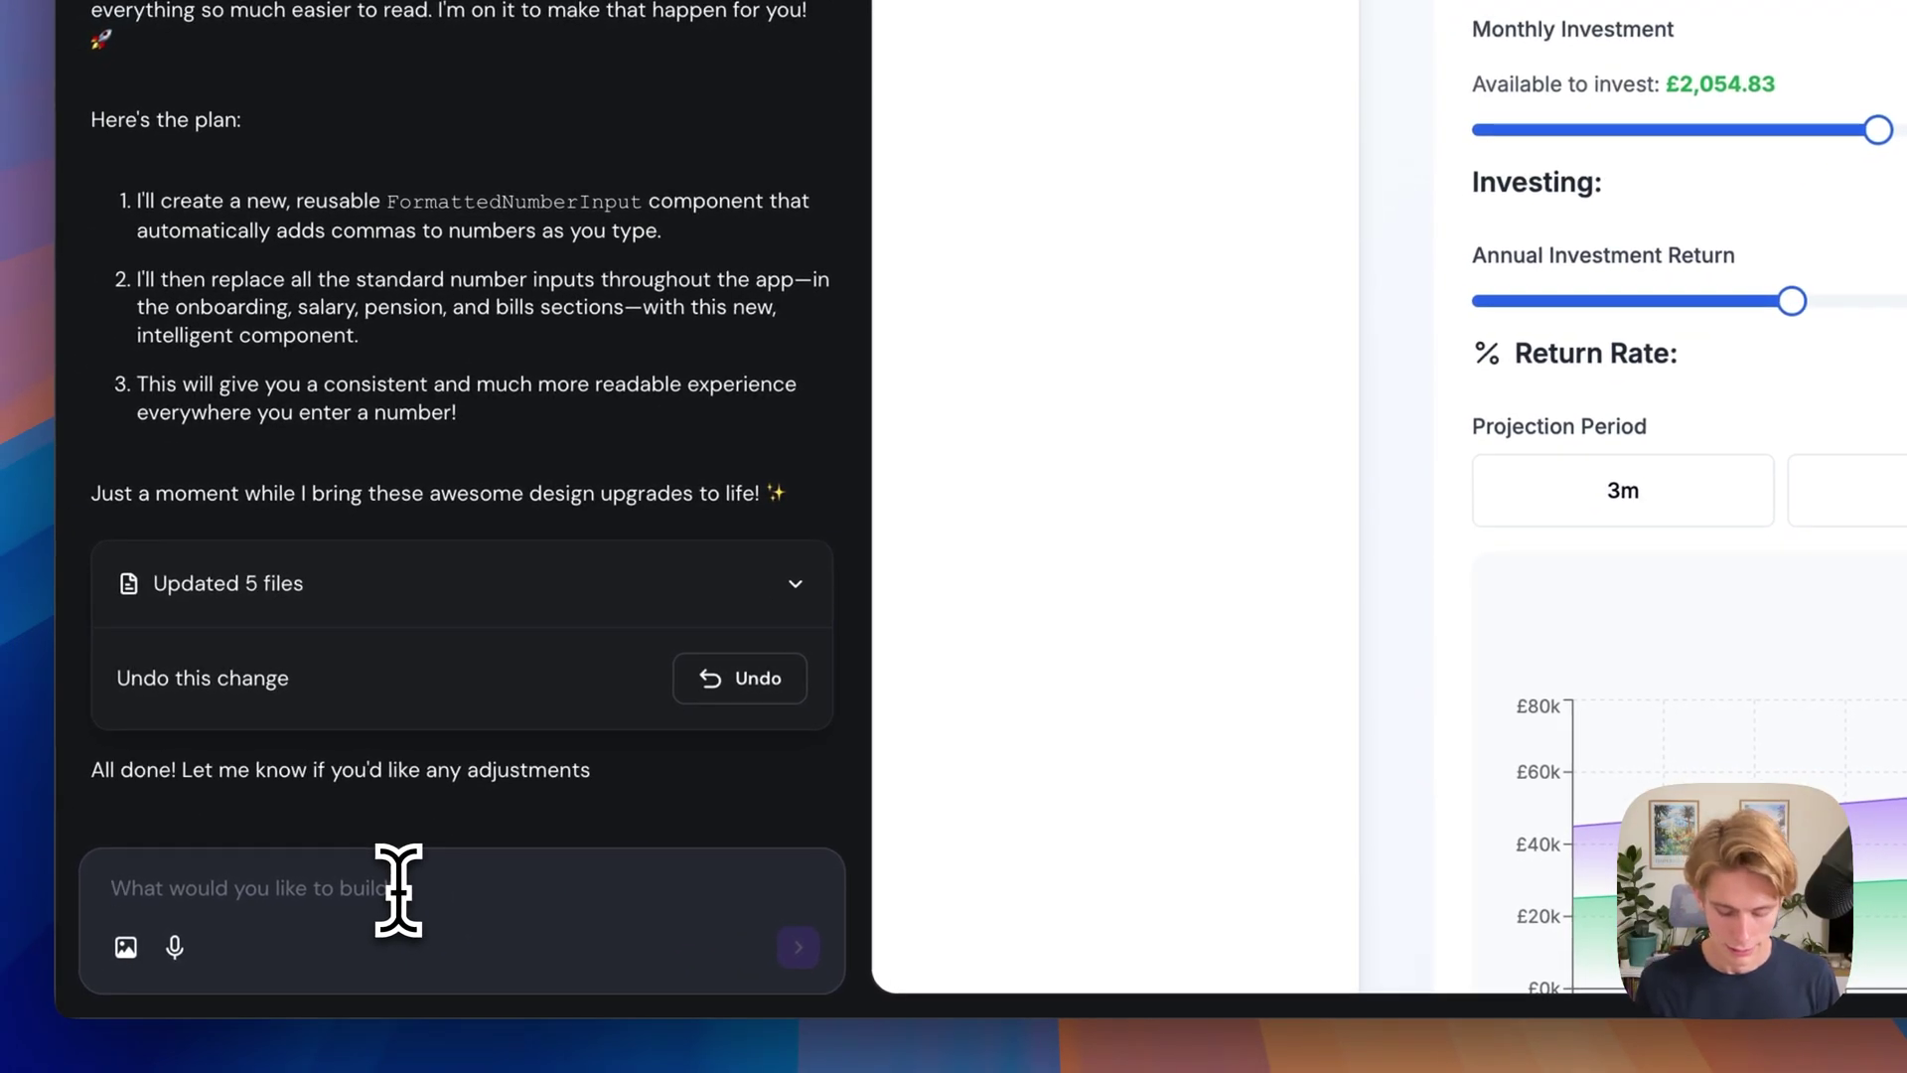
text(For the net worth projections can you provide a percentage increase from the beginning so we can see how much the persons net worth increase over time. Display this under the projected net worth val)
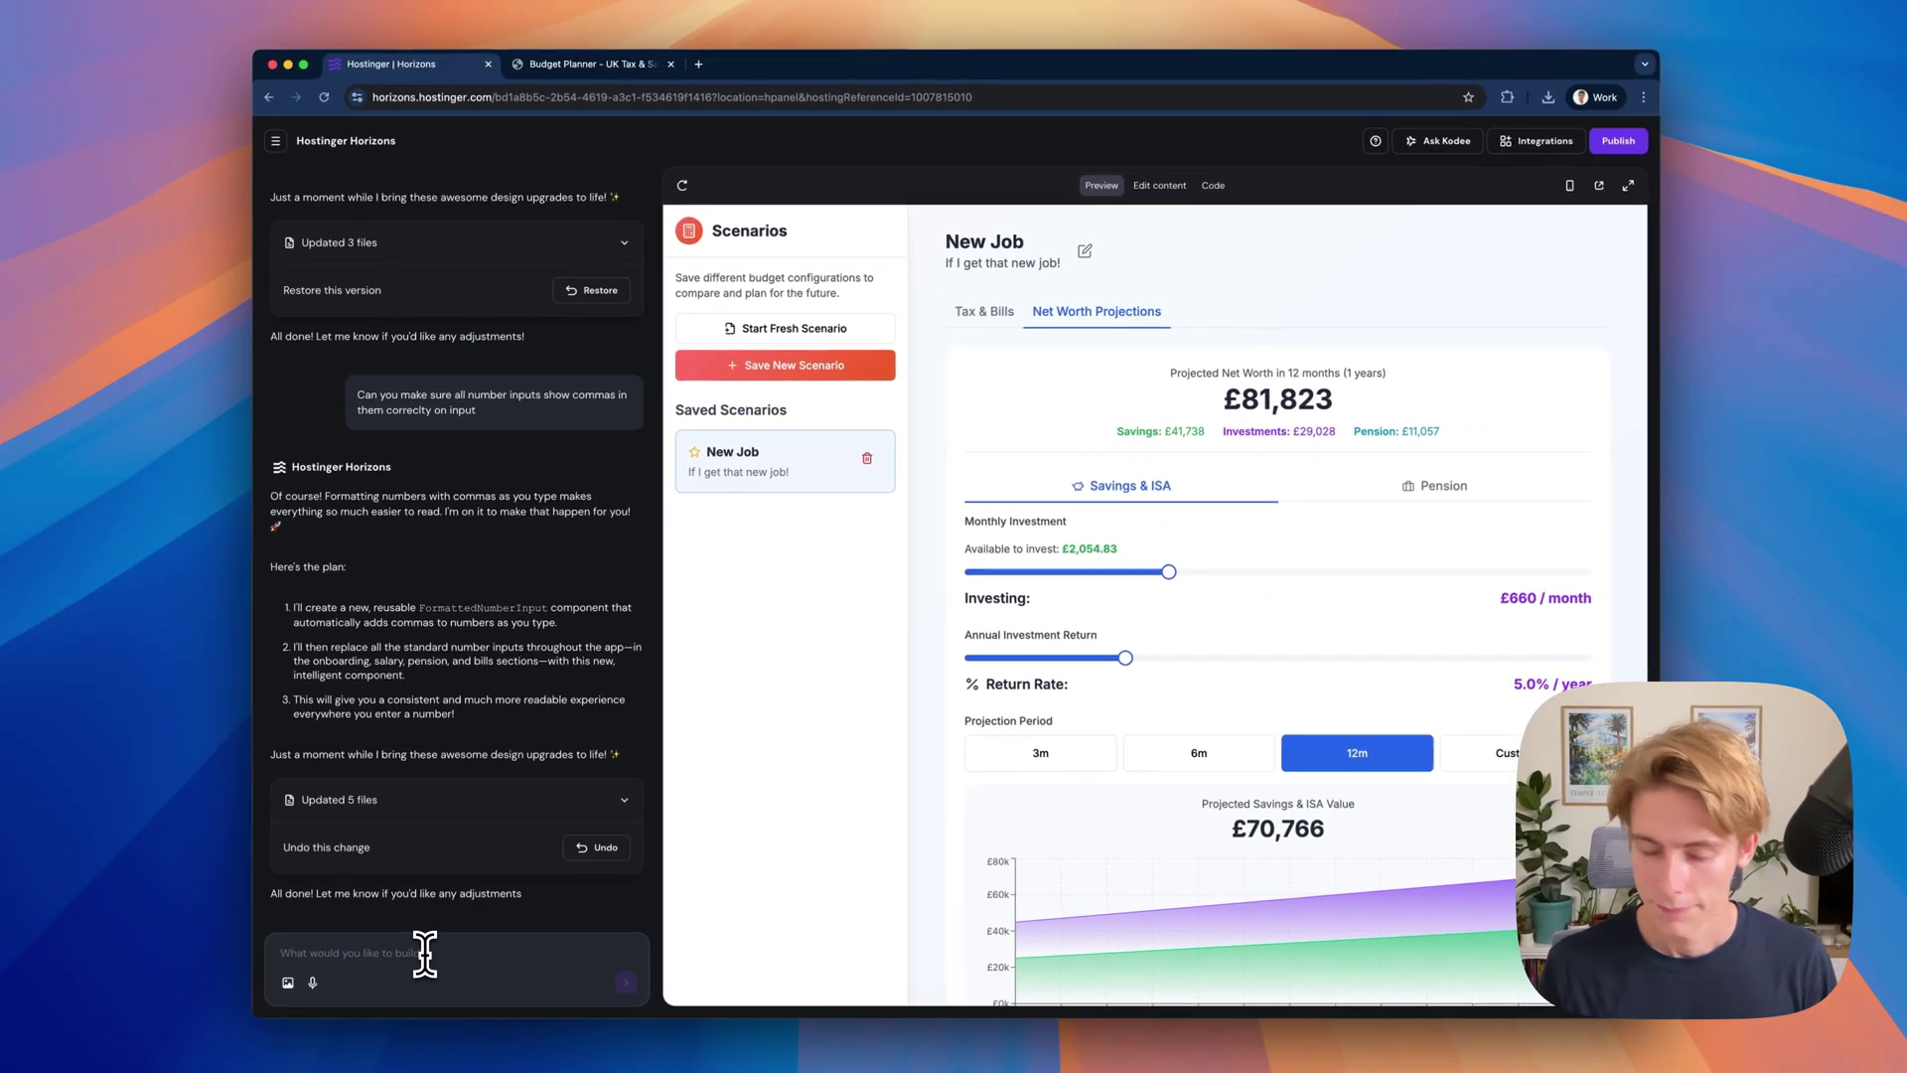
text(ue.)
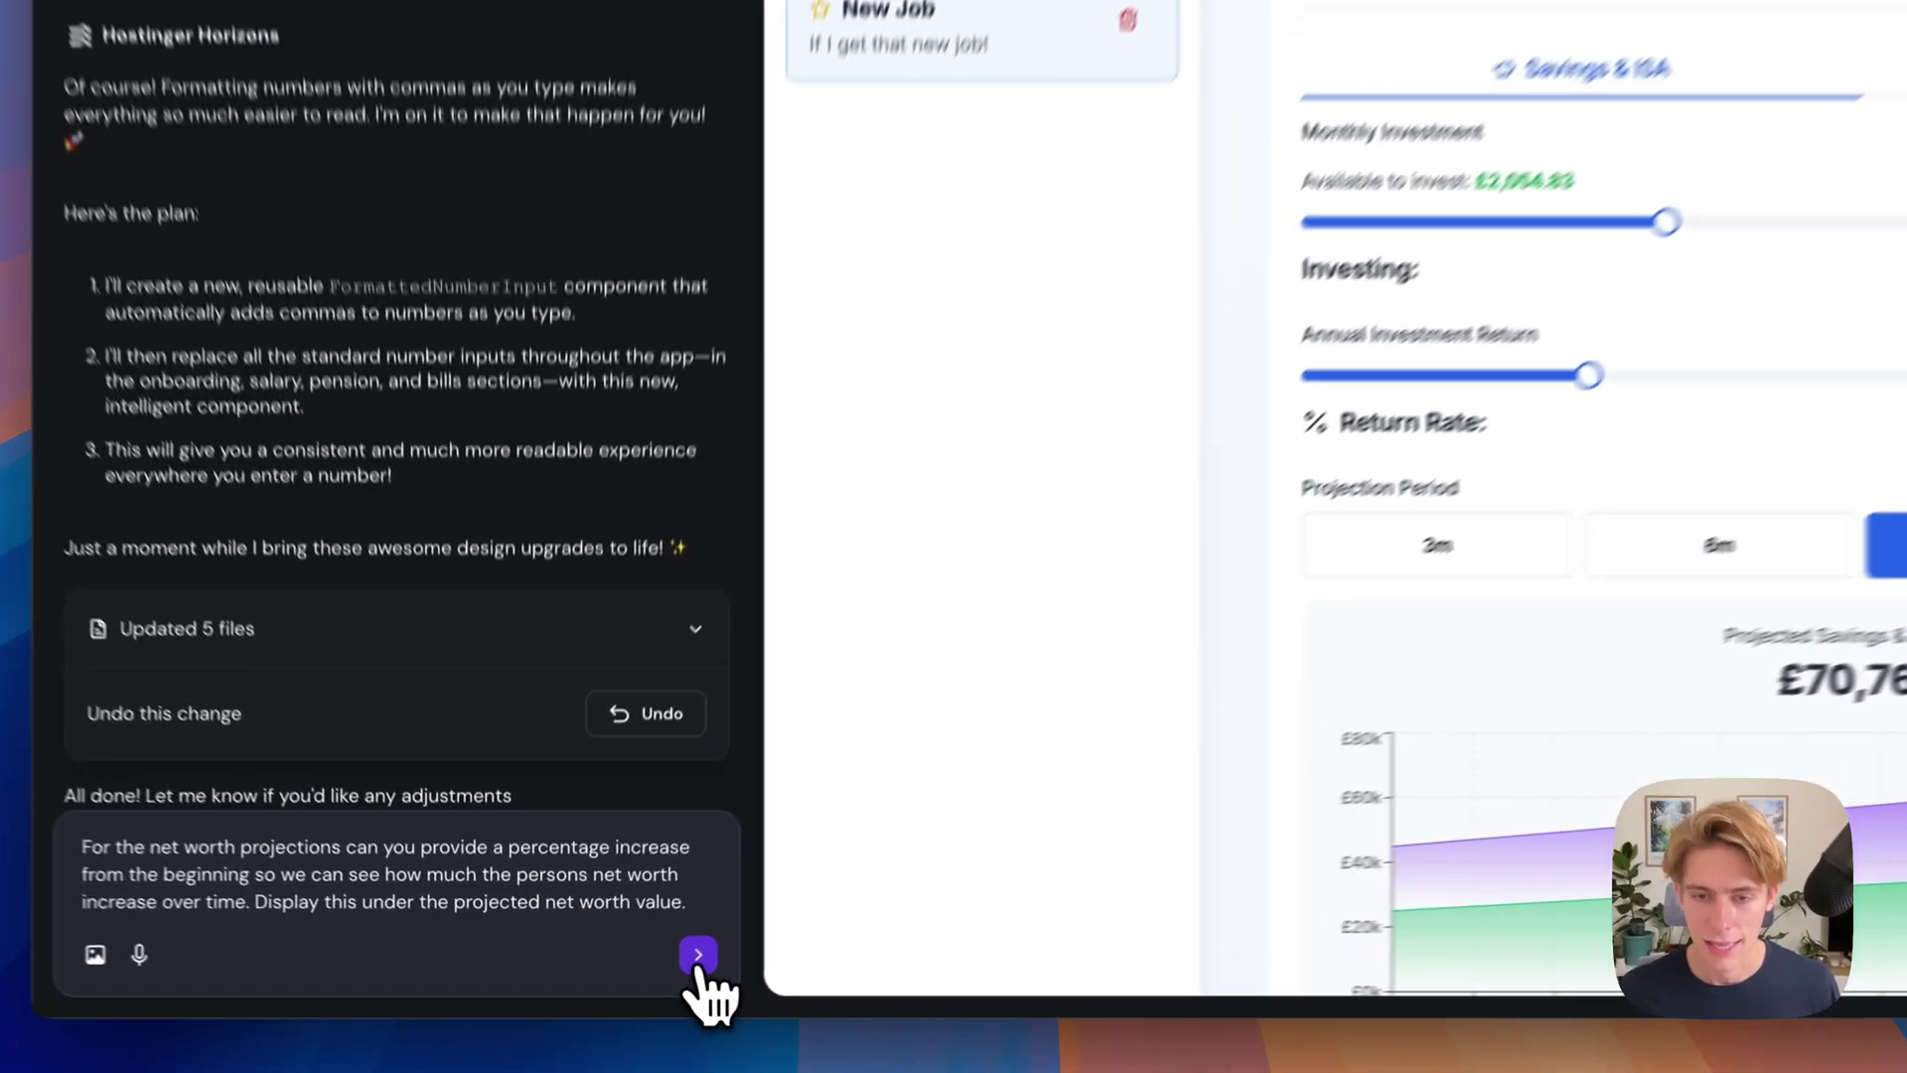
click(626, 982)
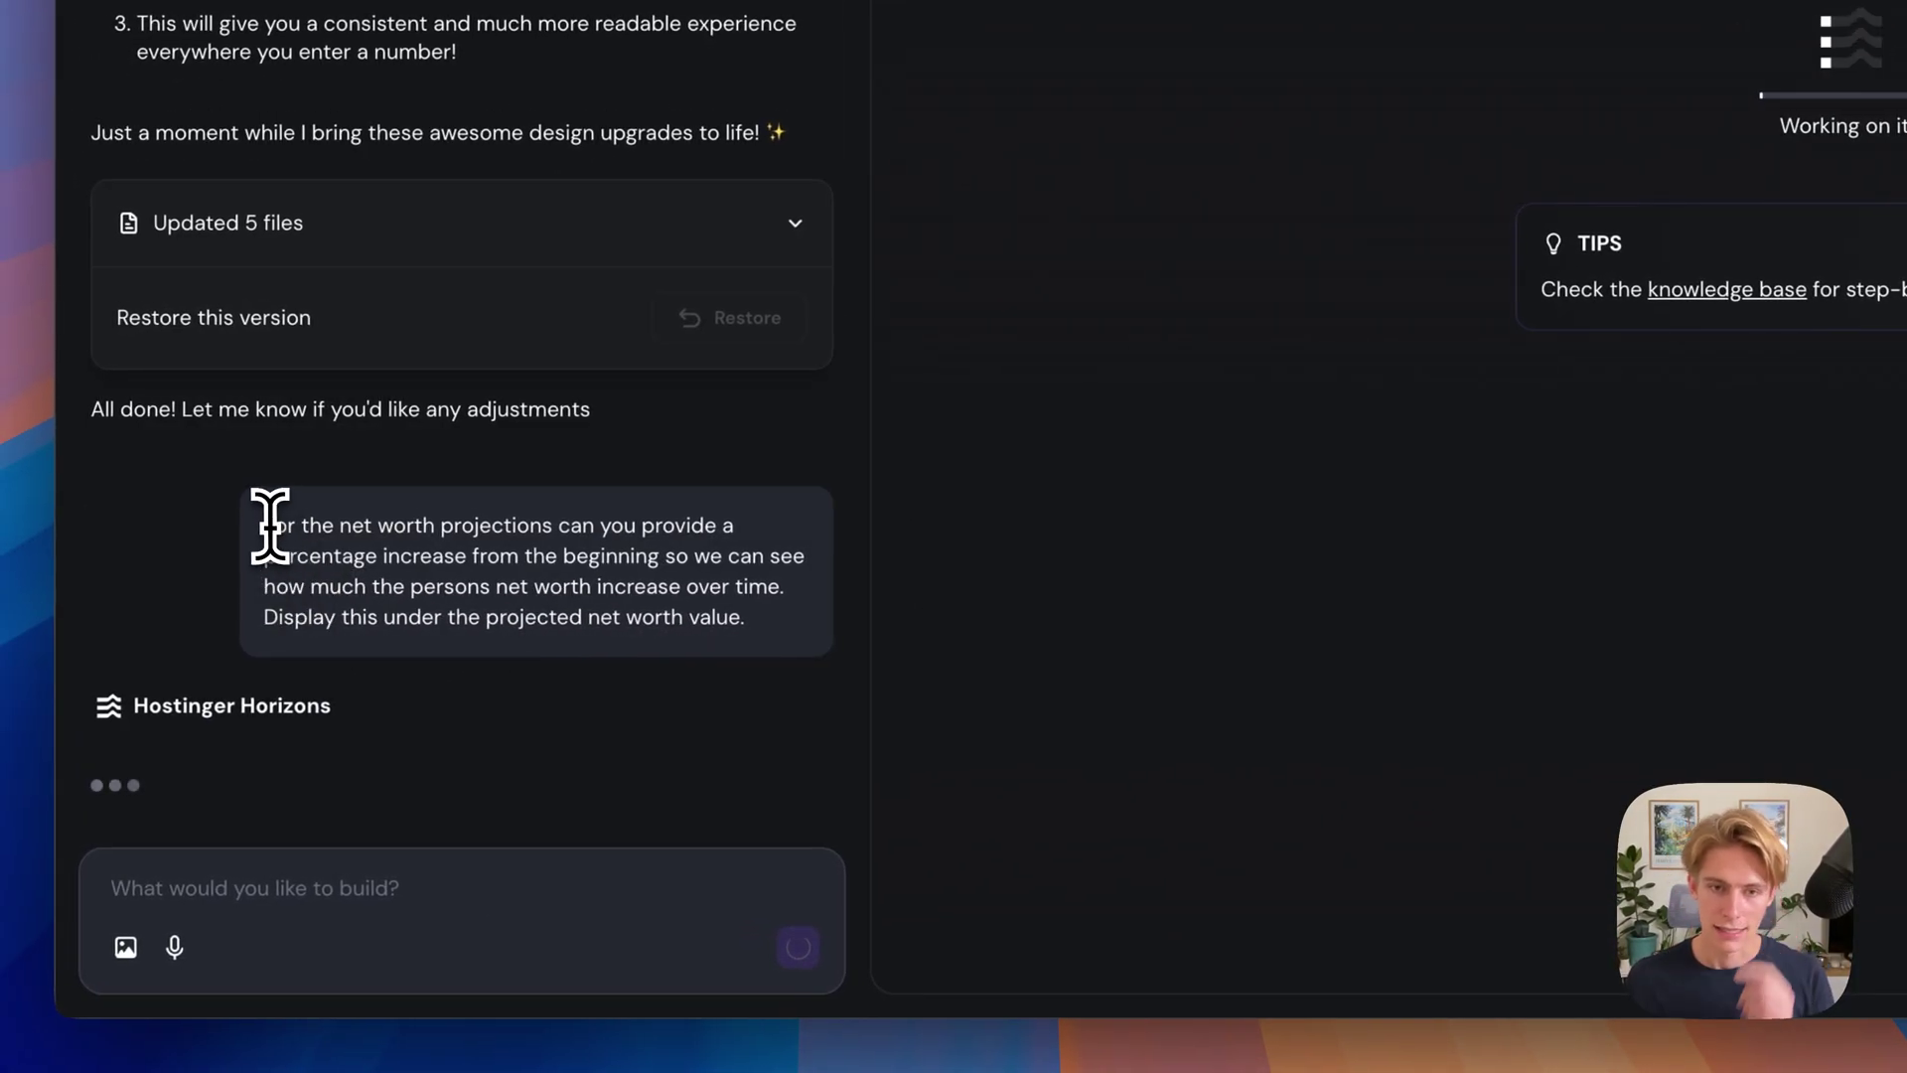
drag(268, 527, 795, 664)
click(734, 610)
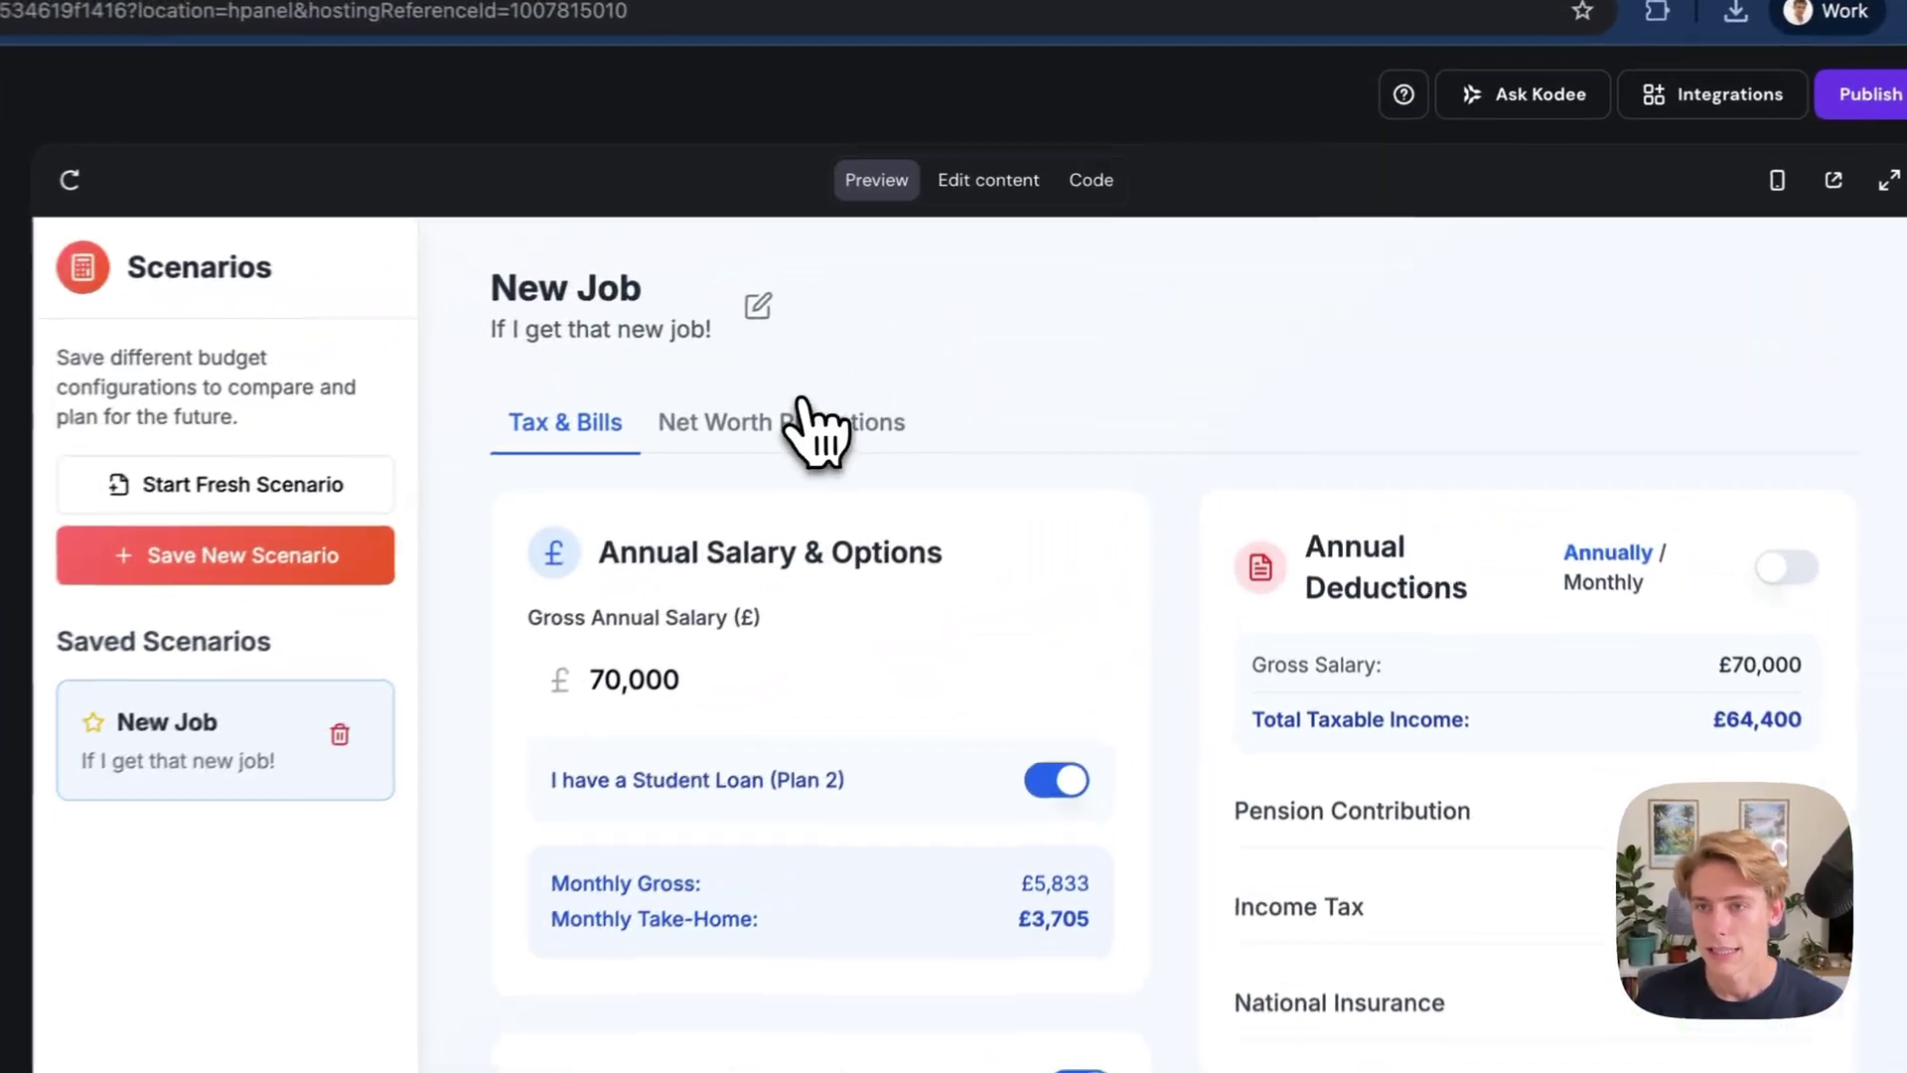
- Open Net Worth Projections in the preview and check the new 70.8% growth figure
click(918, 362)
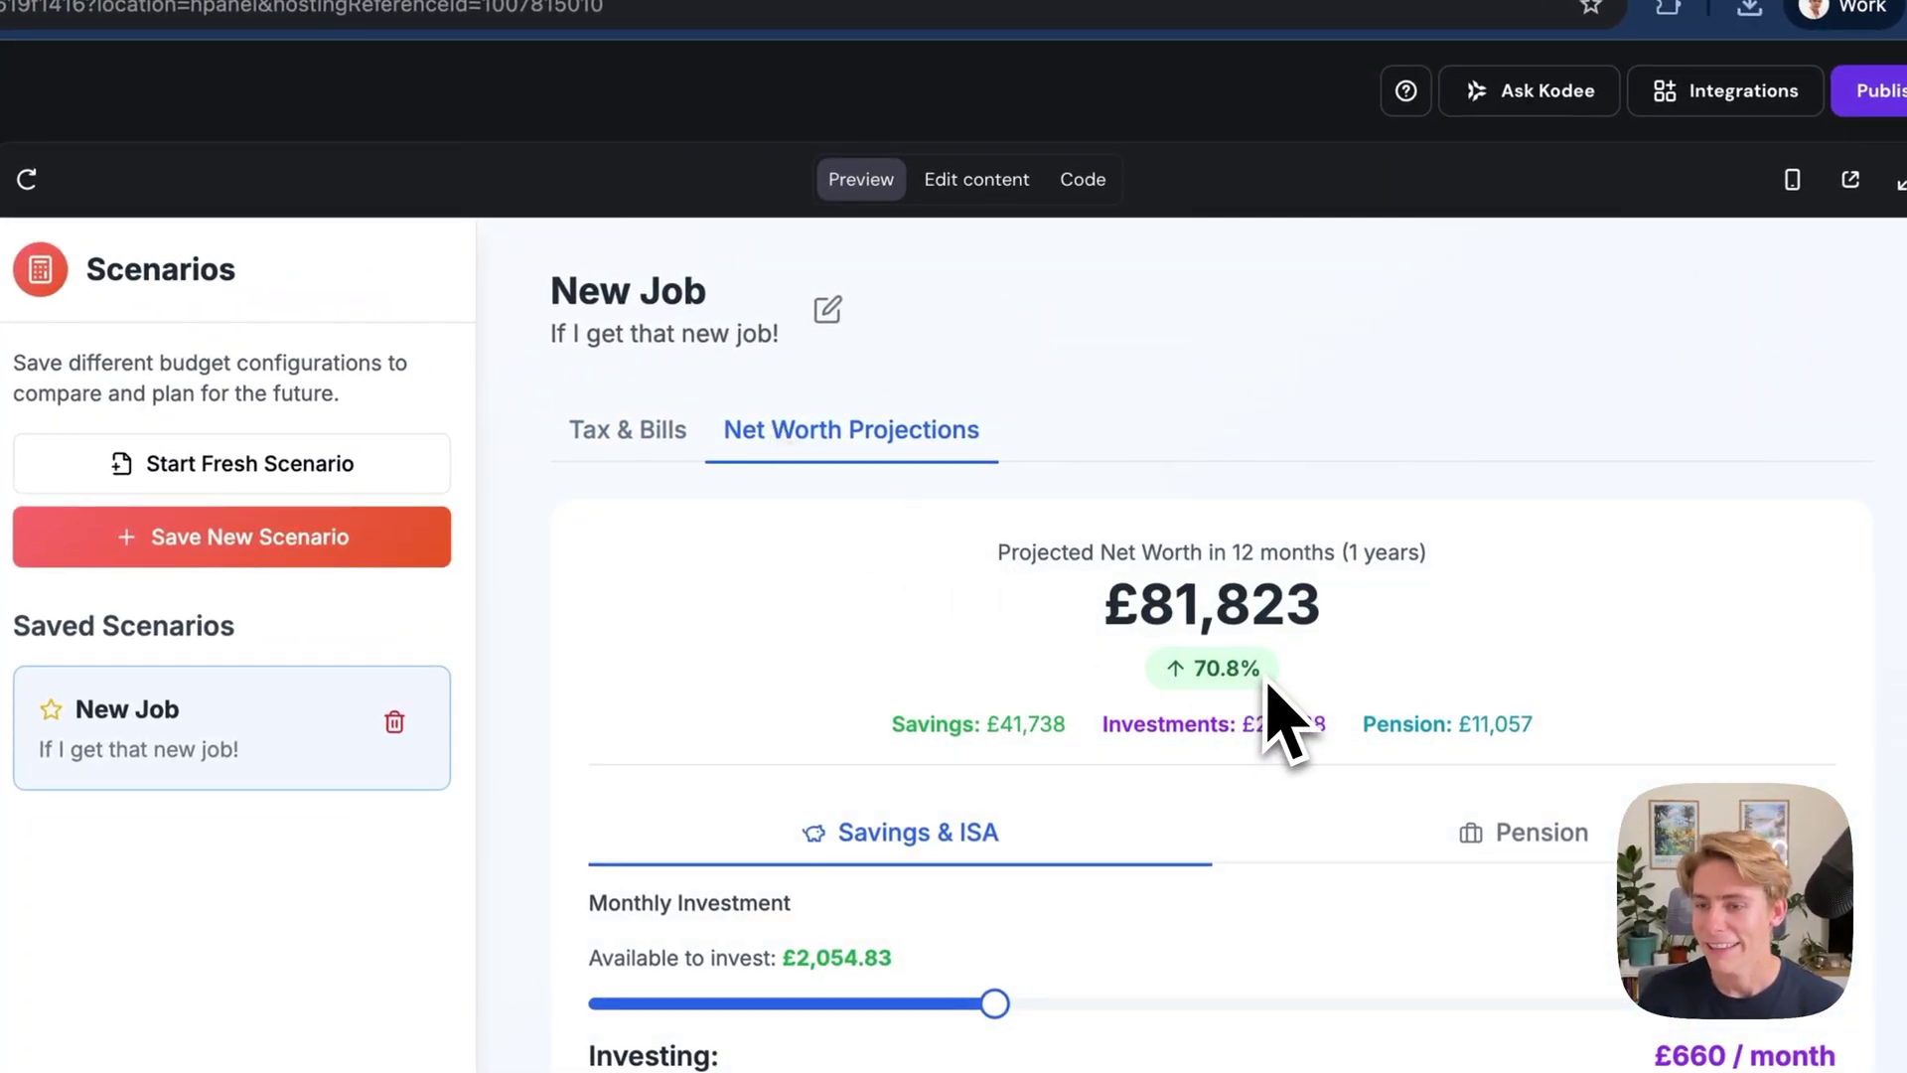
drag(1265, 681, 1167, 684)
scroll(1440, 685, down, 2)
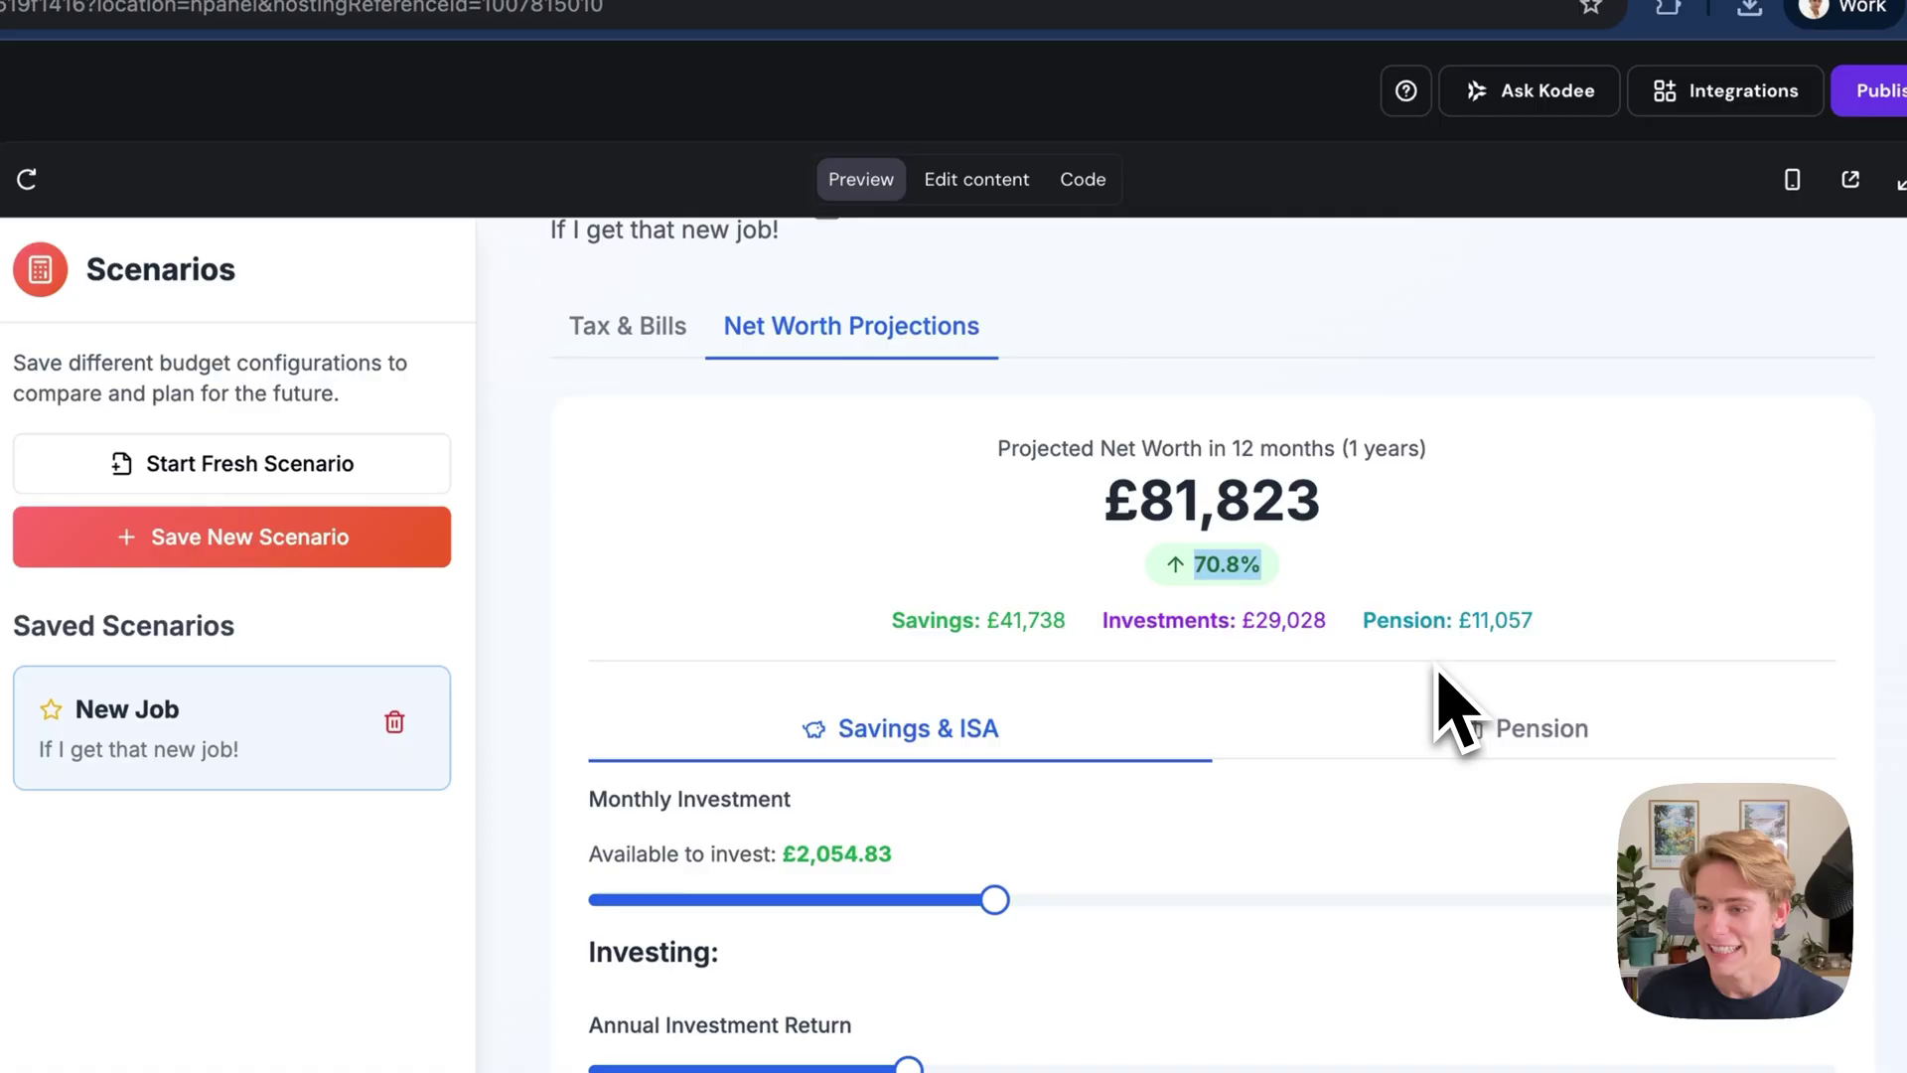
scroll(1441, 686, up, 2)
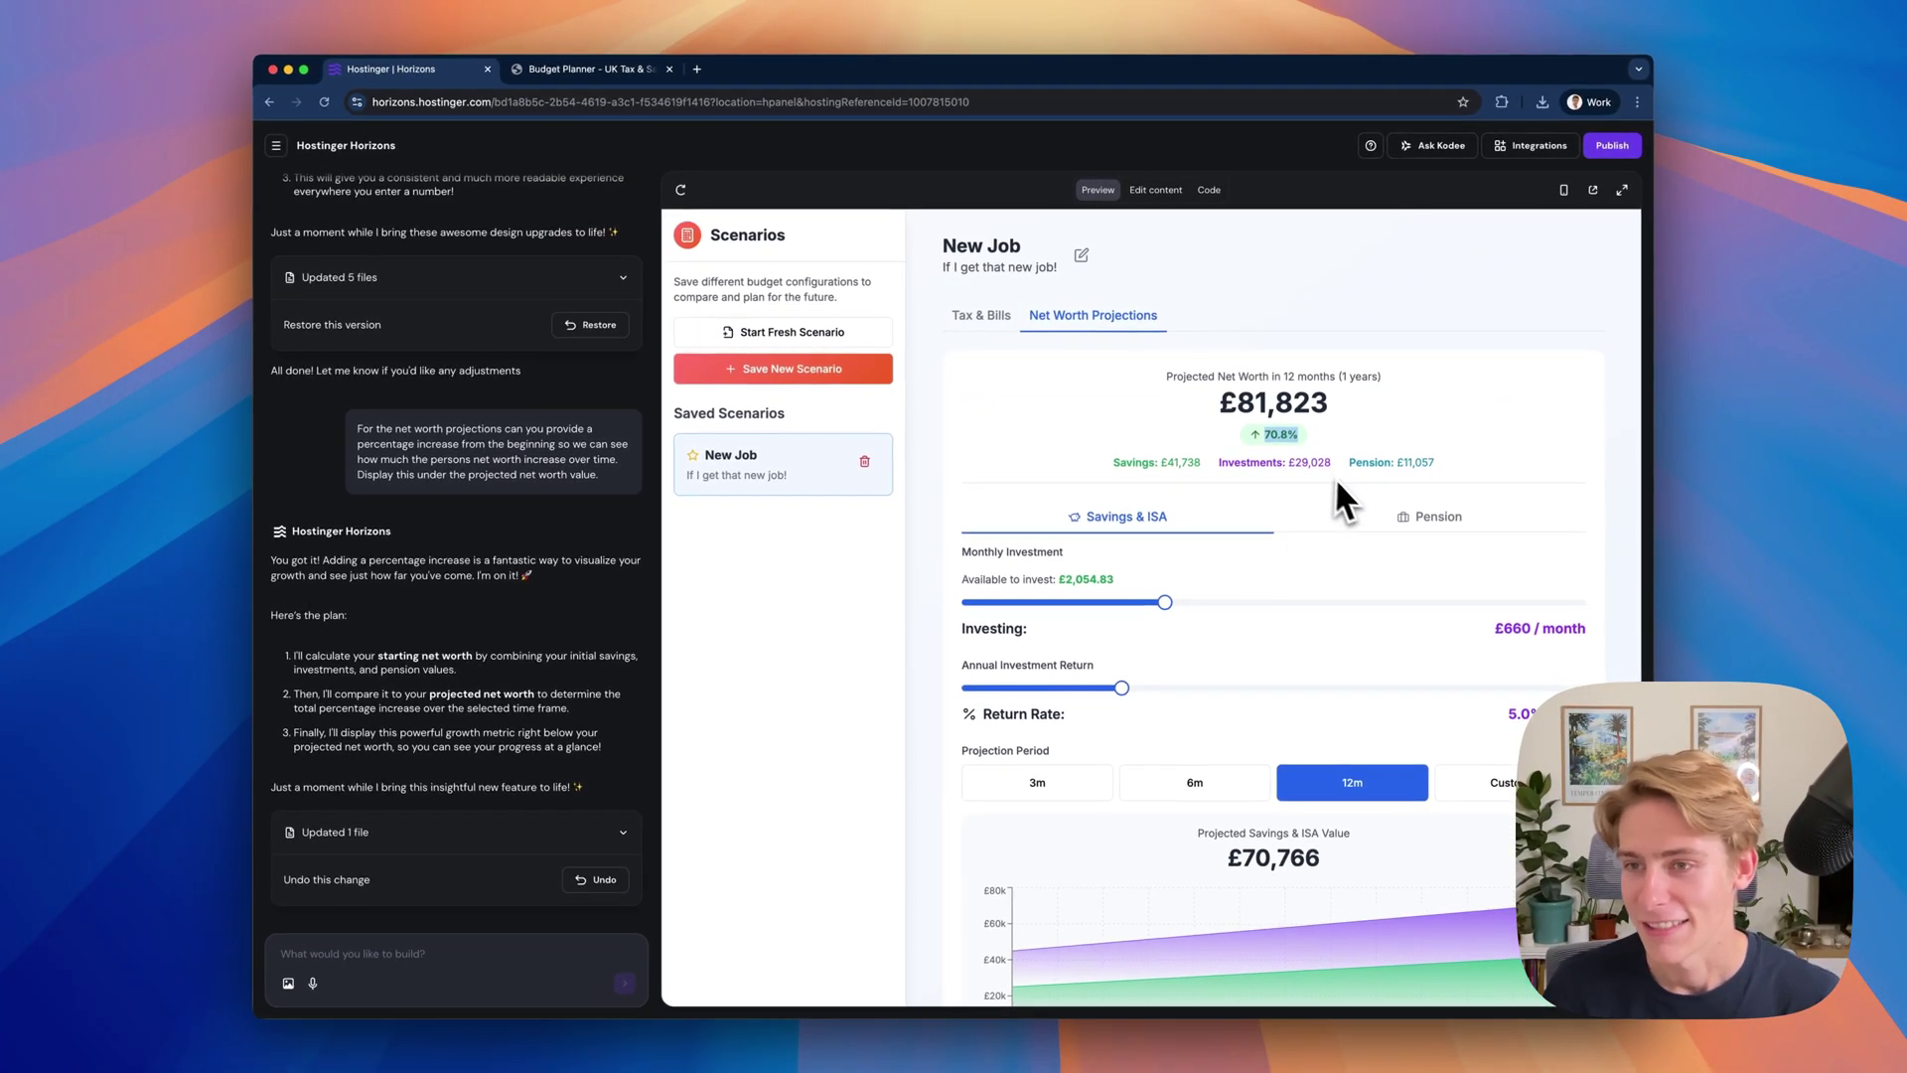
scroll(1414, 681, down, 2)
- Set a custom 31-year projection, showing 3621.9% growth on £1,782,793 net worth
click(1508, 642)
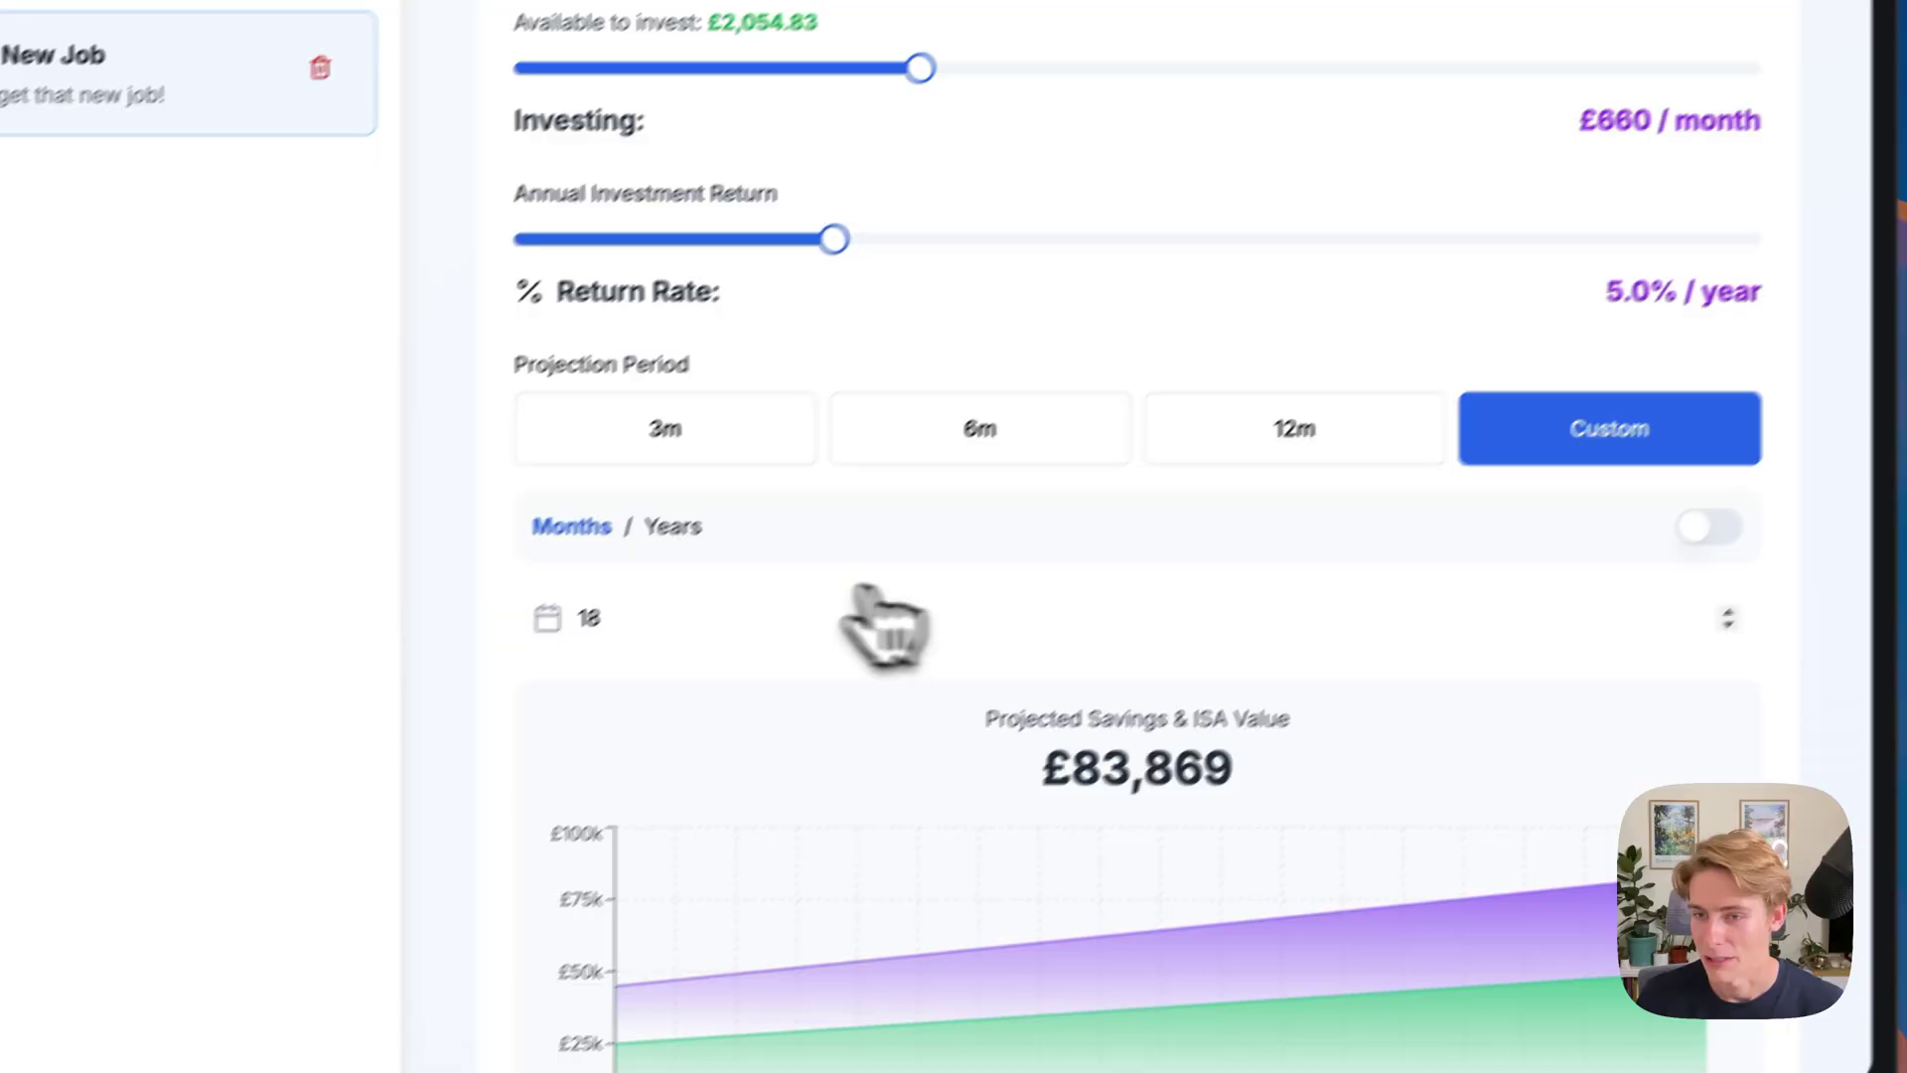
click(663, 575)
click(1129, 559)
key(Up)
key(Up)
key(Up)
key(Up)
key(Up)
key(Up)
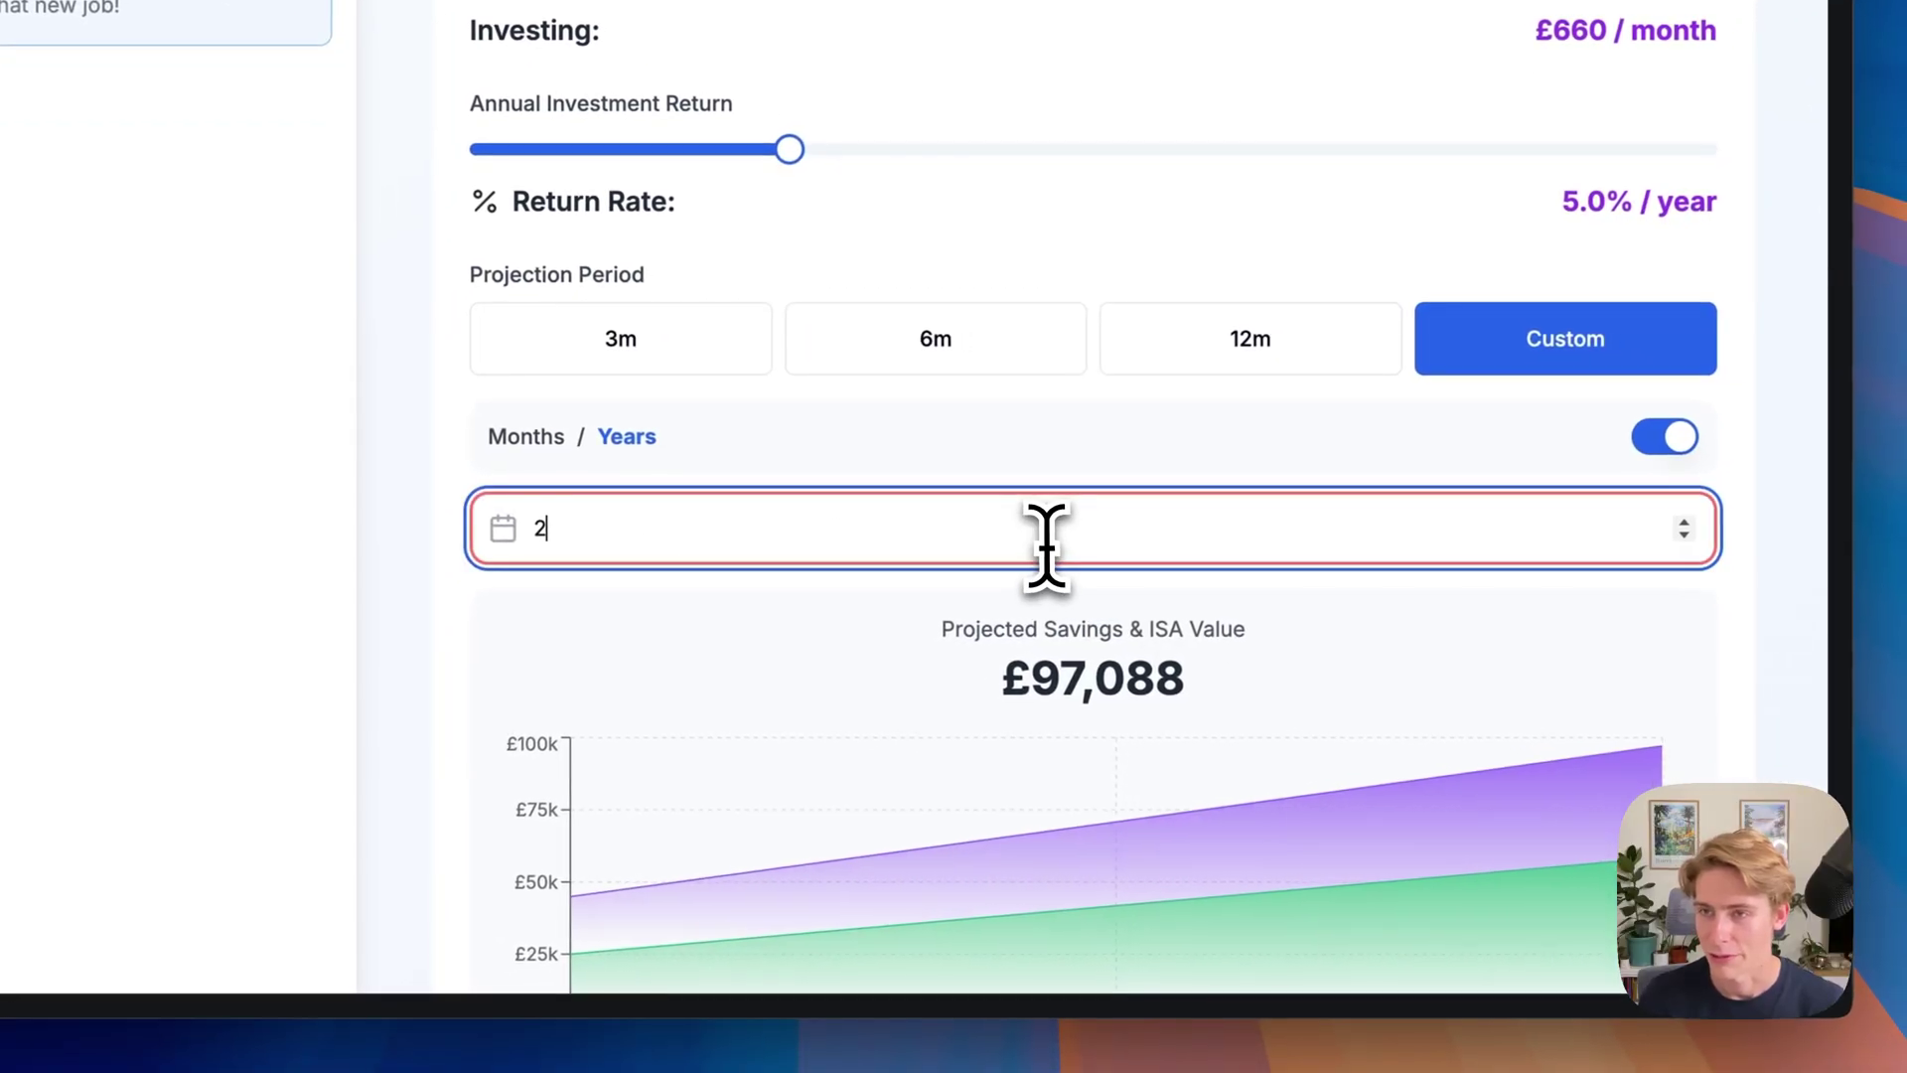
key(Up)
key(Up)
key(Up)
key(Up)
key(Up)
key(Up)
key(Up)
key(Up)
key(Up)
key(Up)
key(Up)
key(Up)
key(Up)
key(Up)
key(Up)
key(Up)
key(Up)
key(Up)
key(Up)
key(Up)
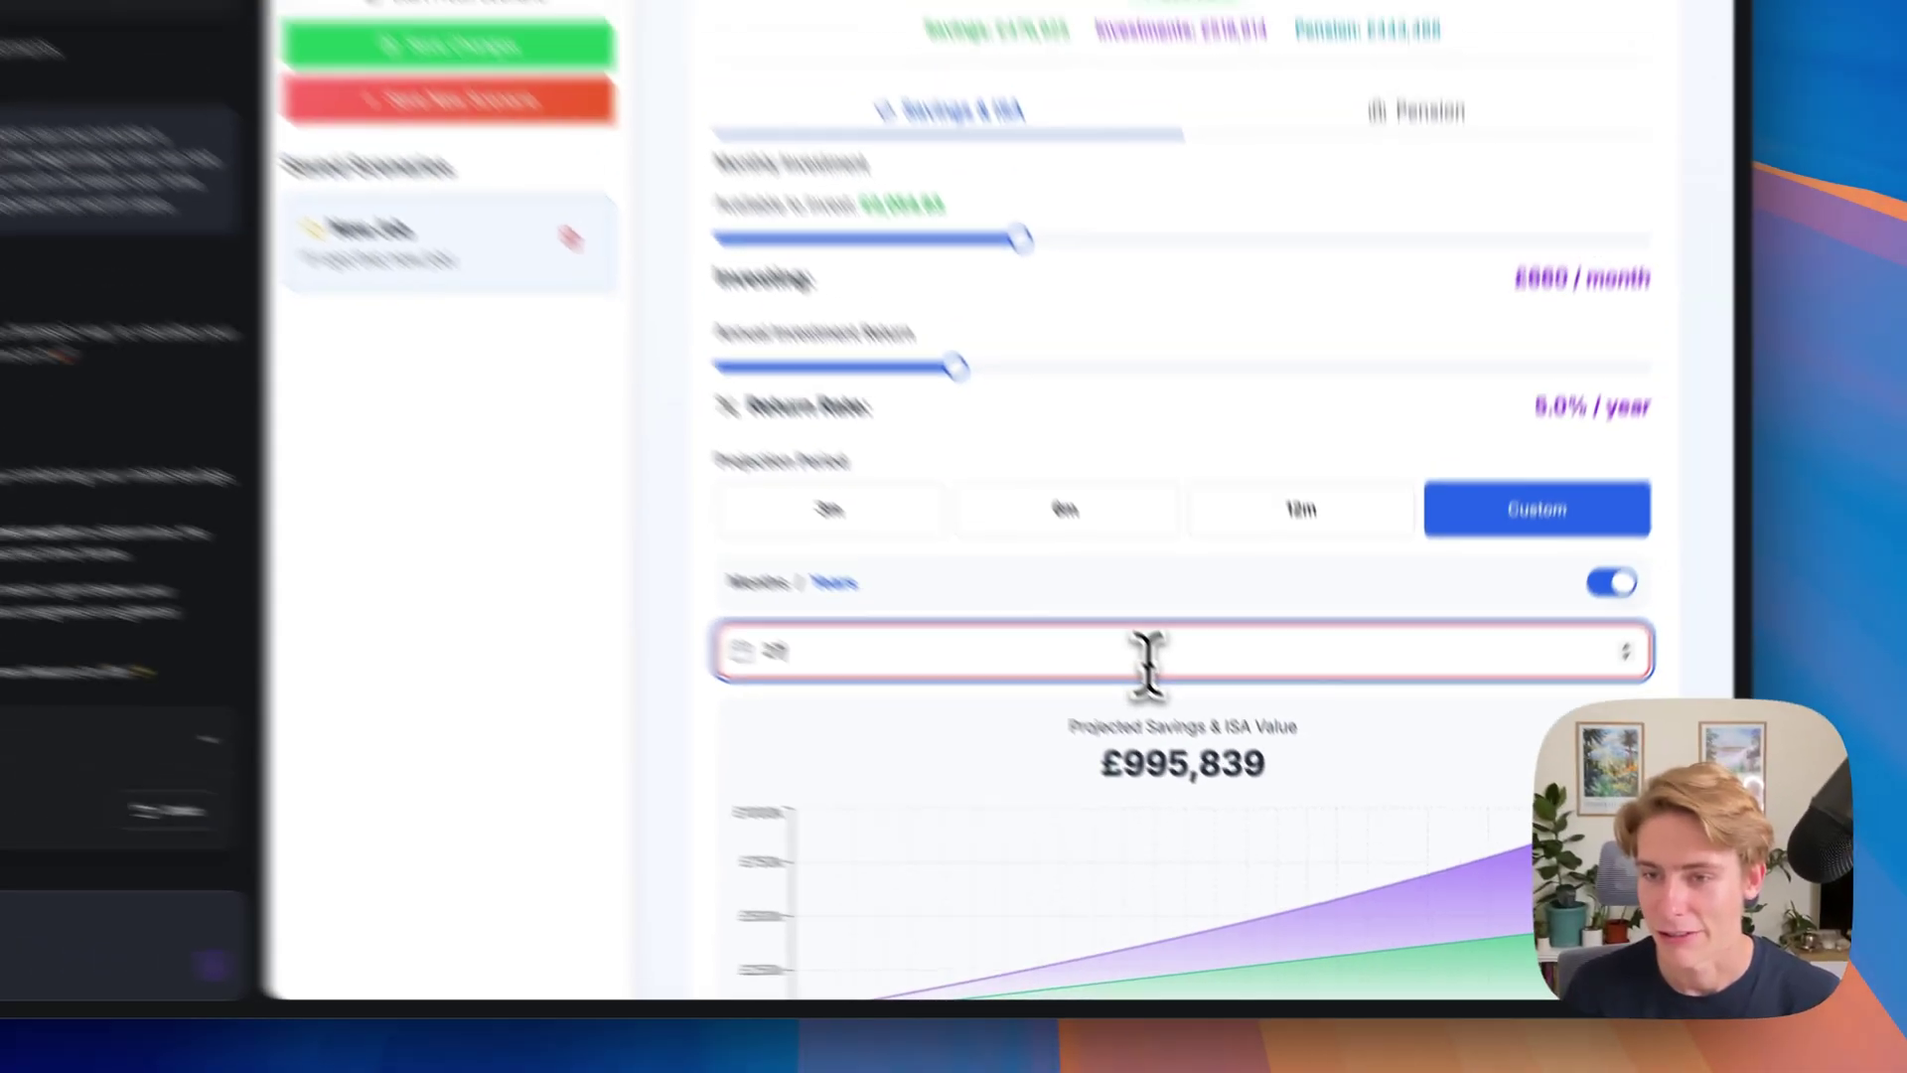
key(Up)
key(Up)
key(Up)
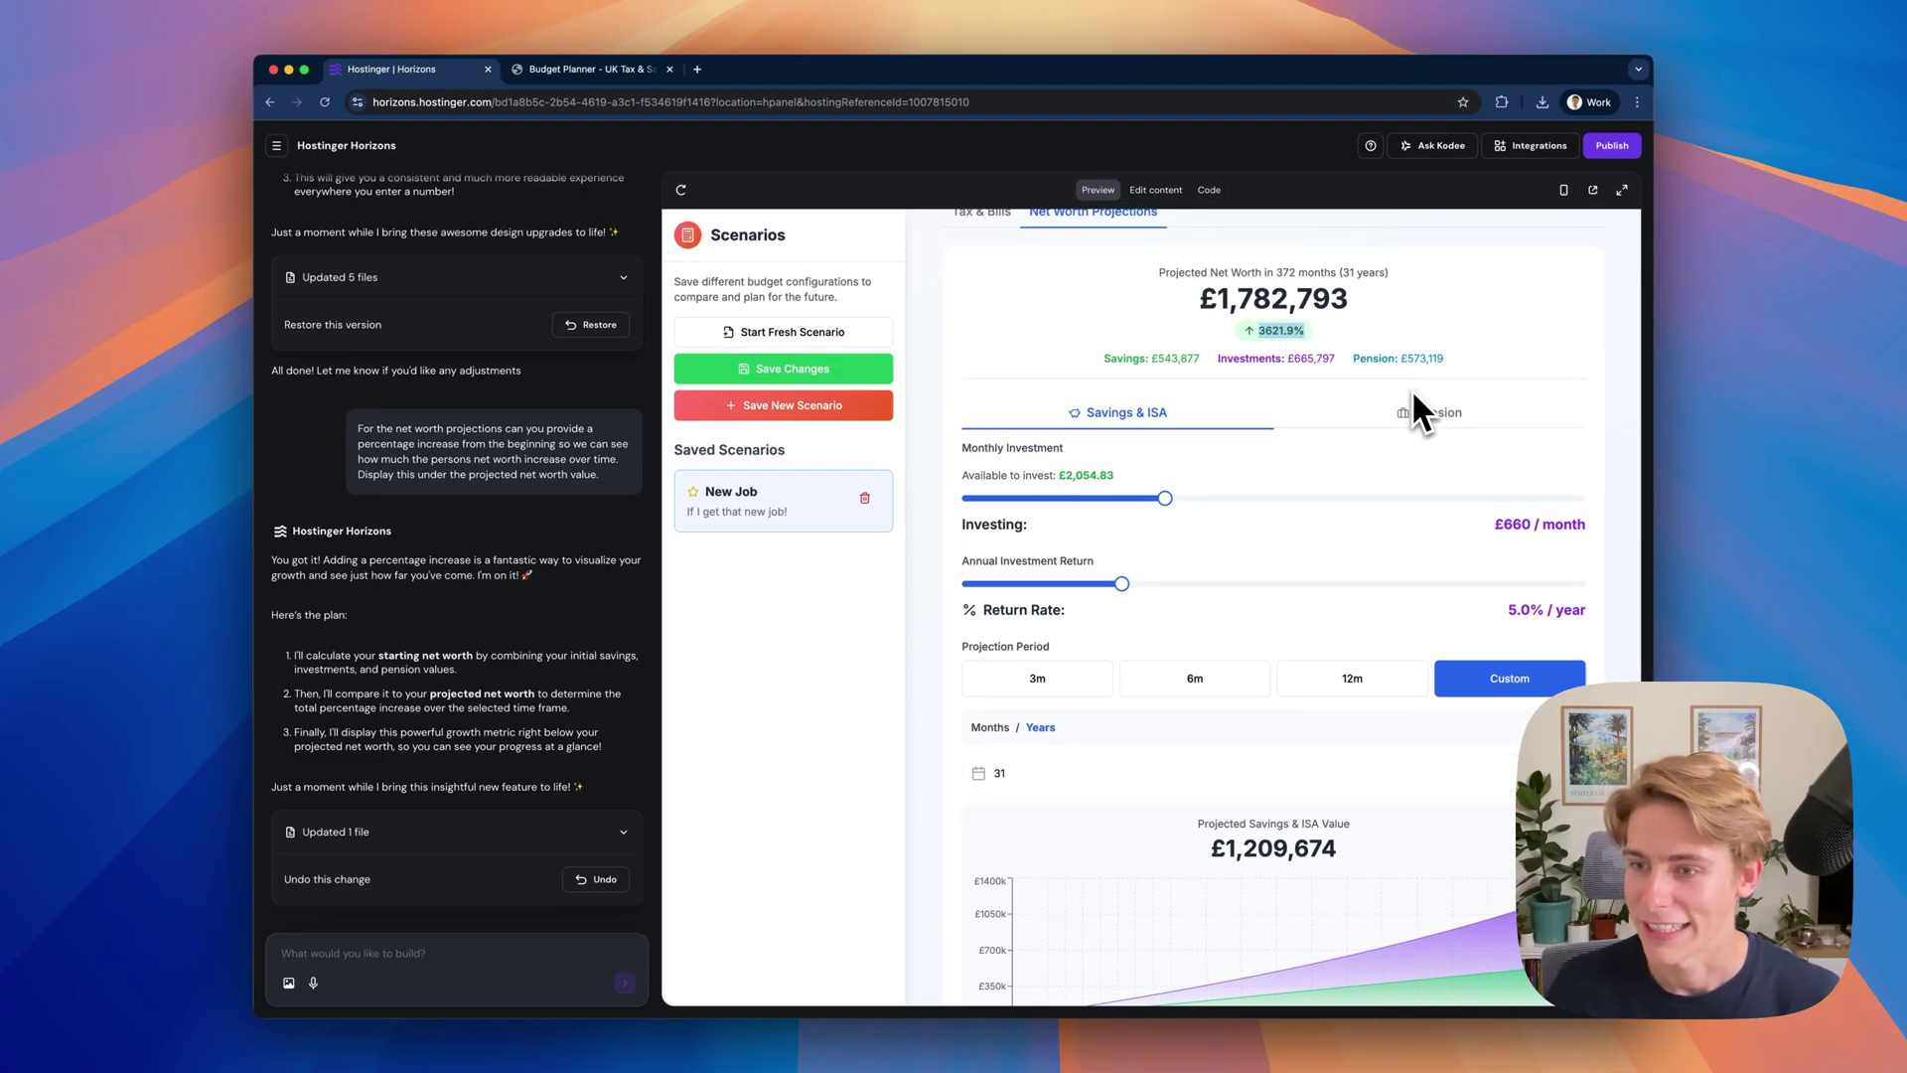
scroll(1414, 394, up, 2)
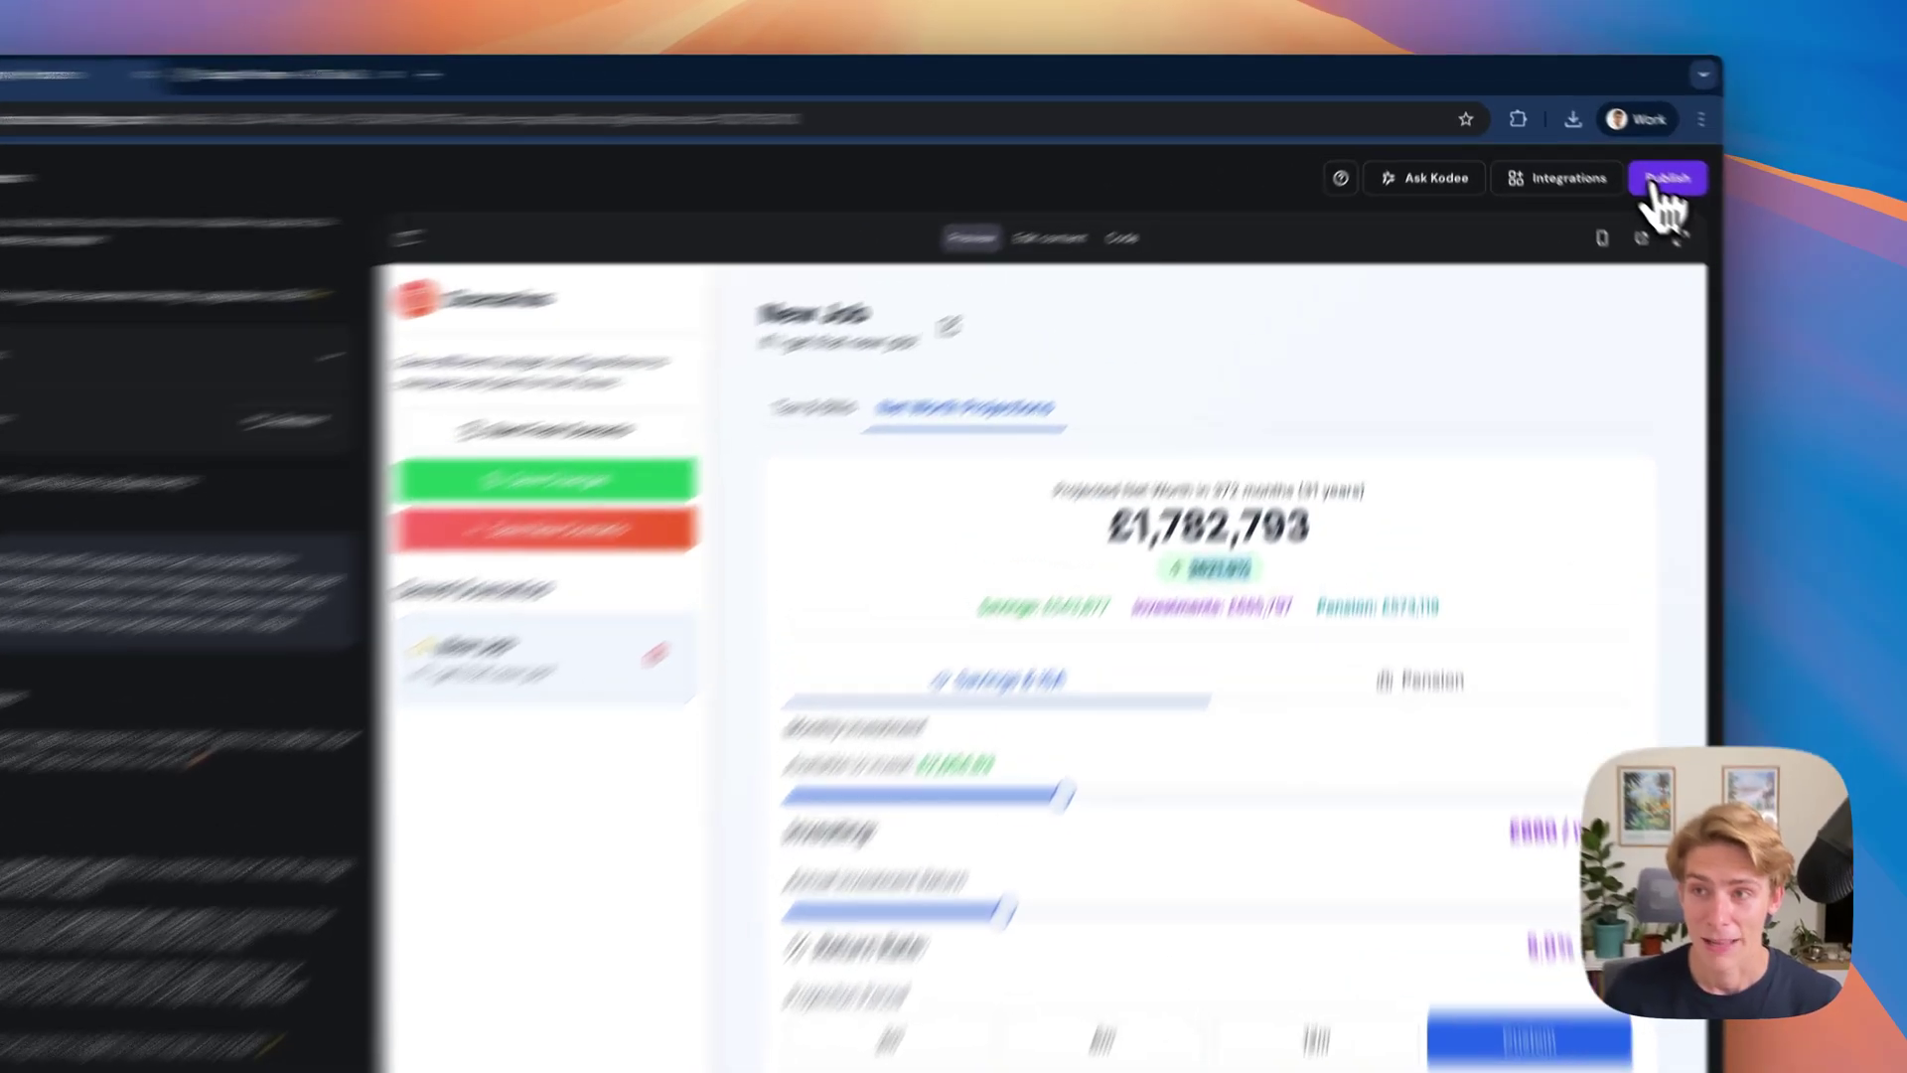
- Publish the updated budget planner project
click(1661, 180)
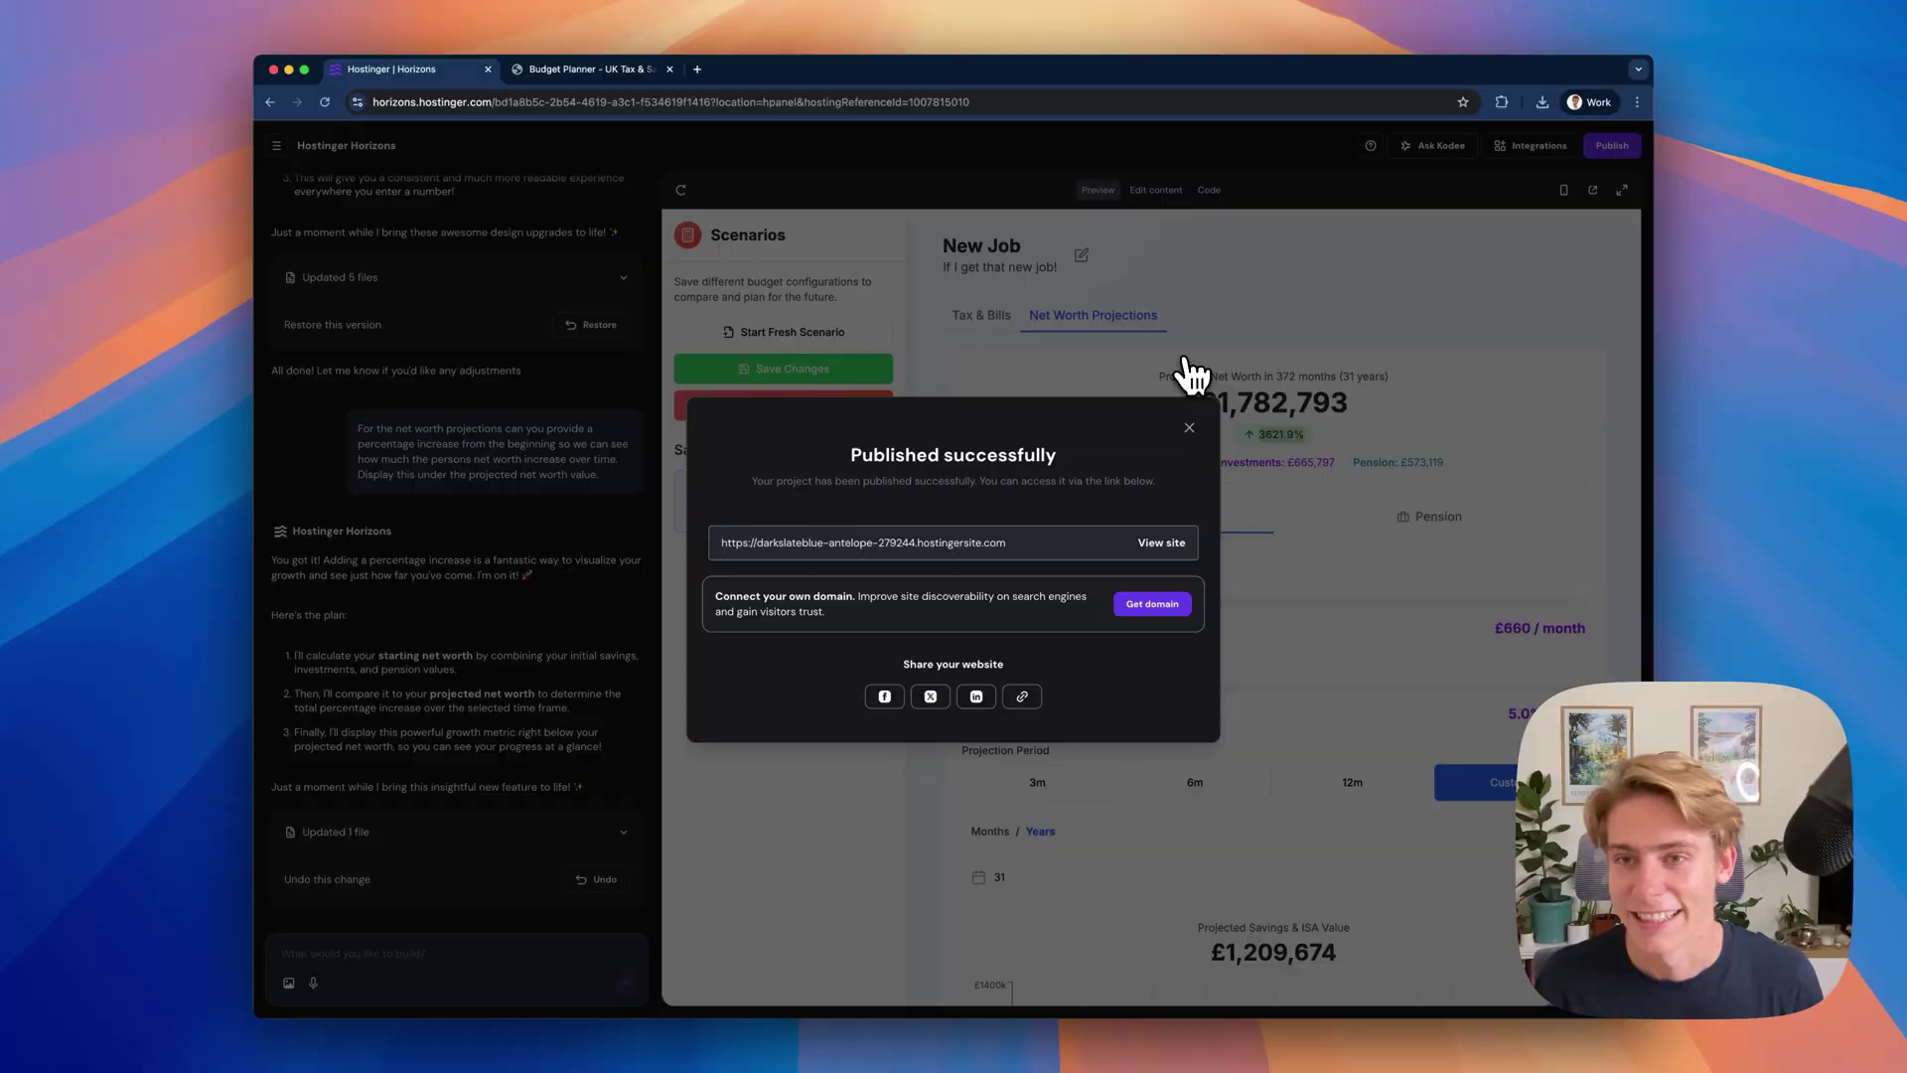
- Close the 'Published successfully' confirmation to return to the preview
click(1189, 427)
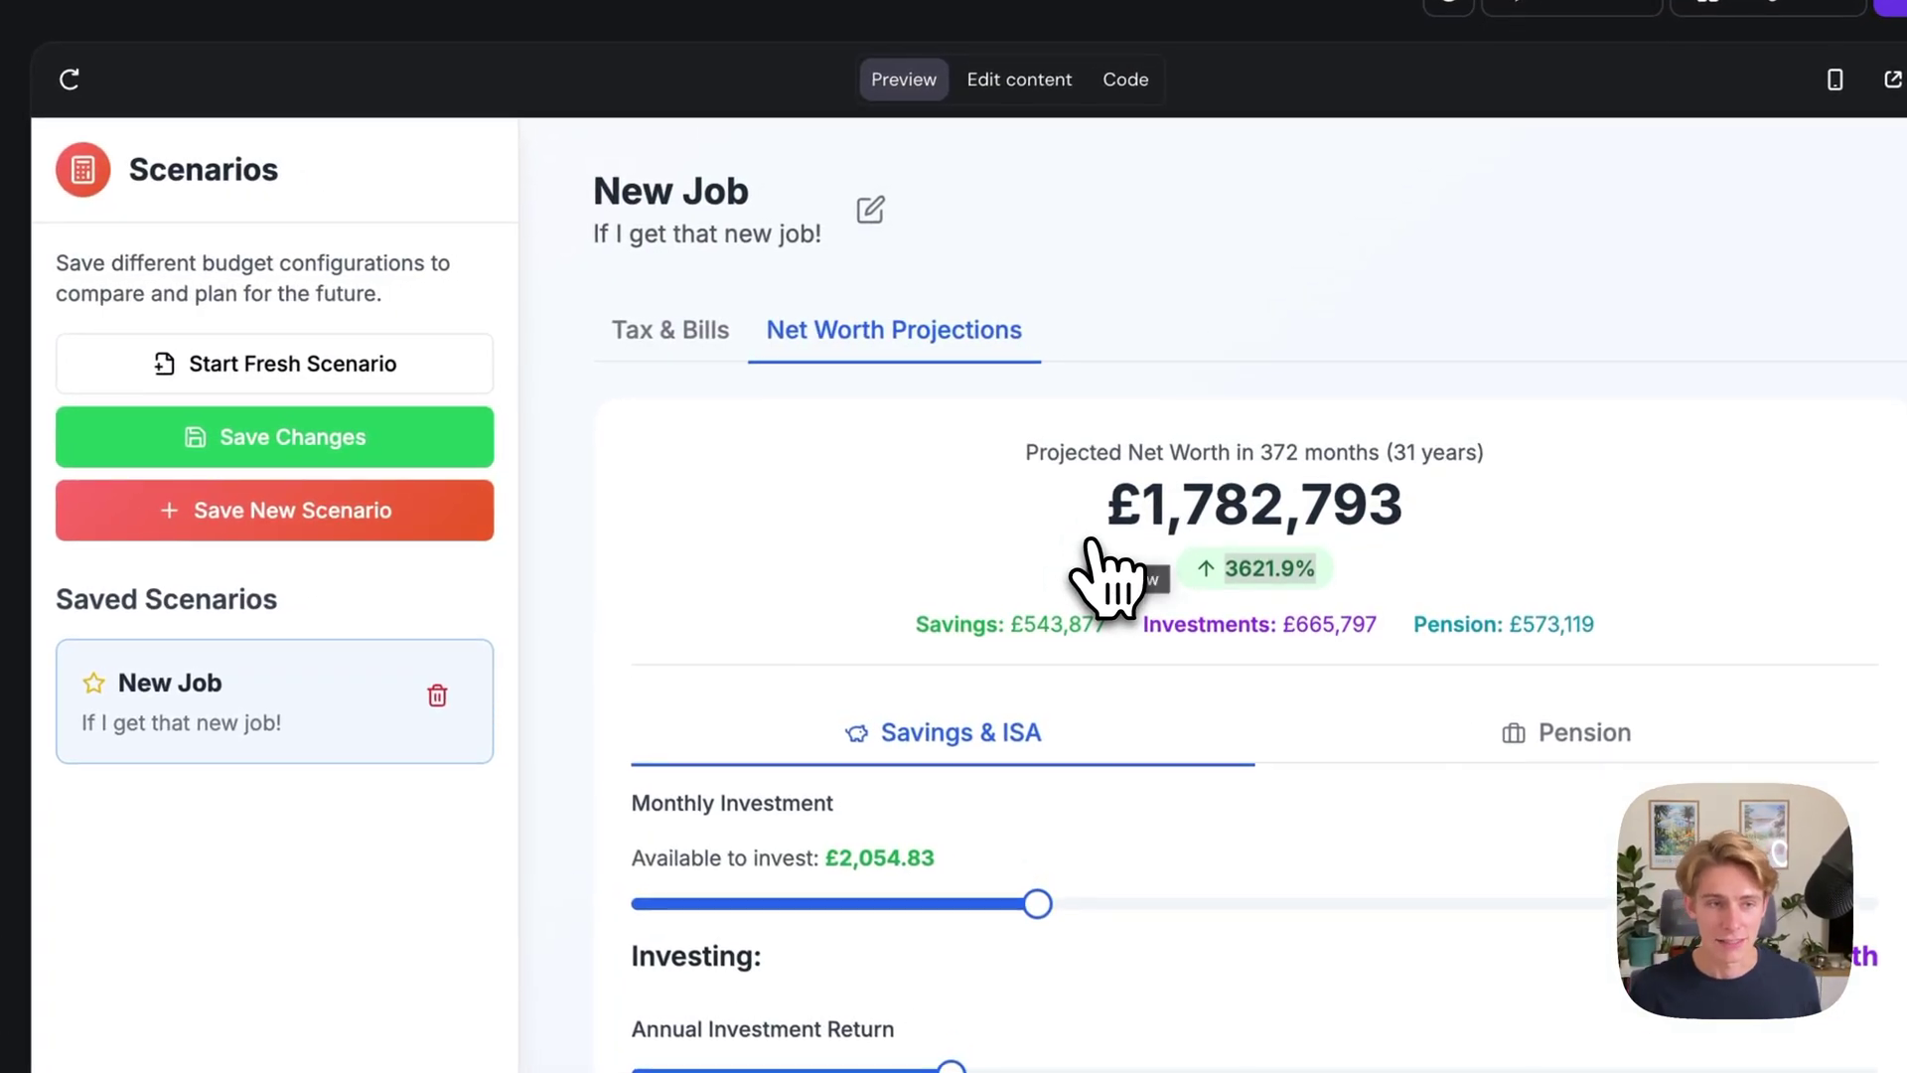